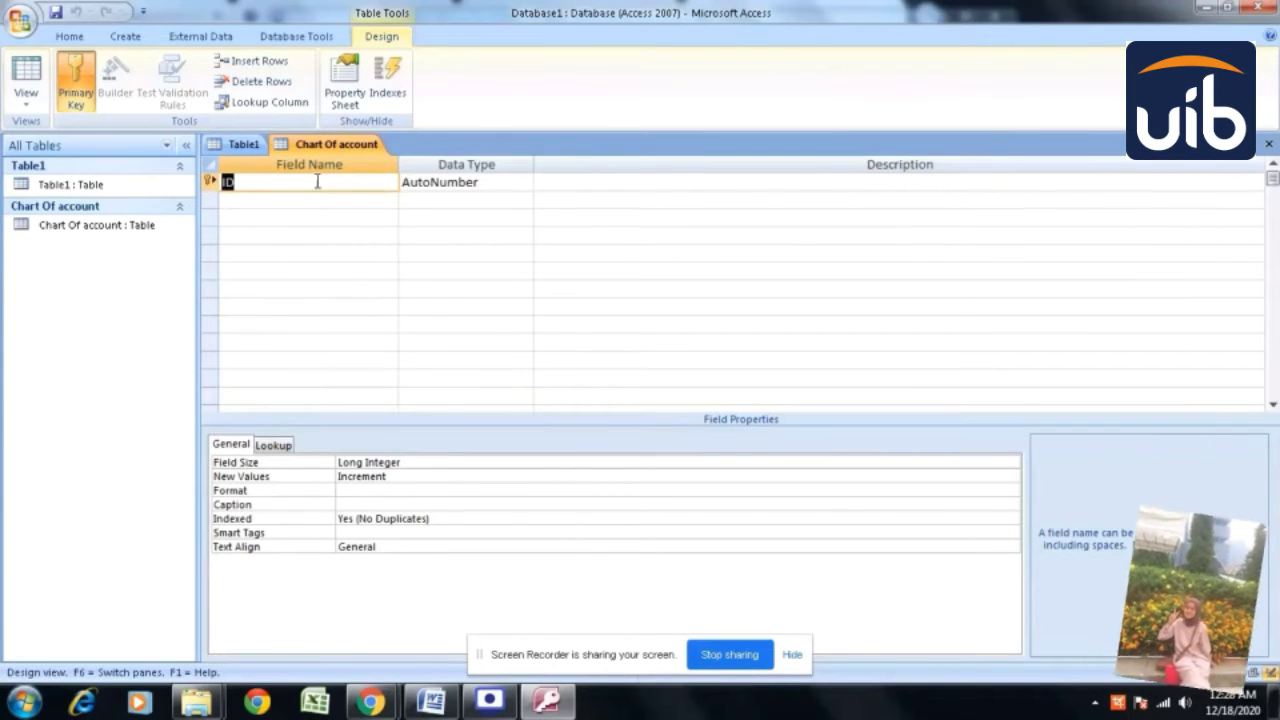
- Rename the ID field of the Chart Of account table as acc_header_no
left_click(353, 186)
key("BackSpace")
key("BackSpace")
type("acc_hea")
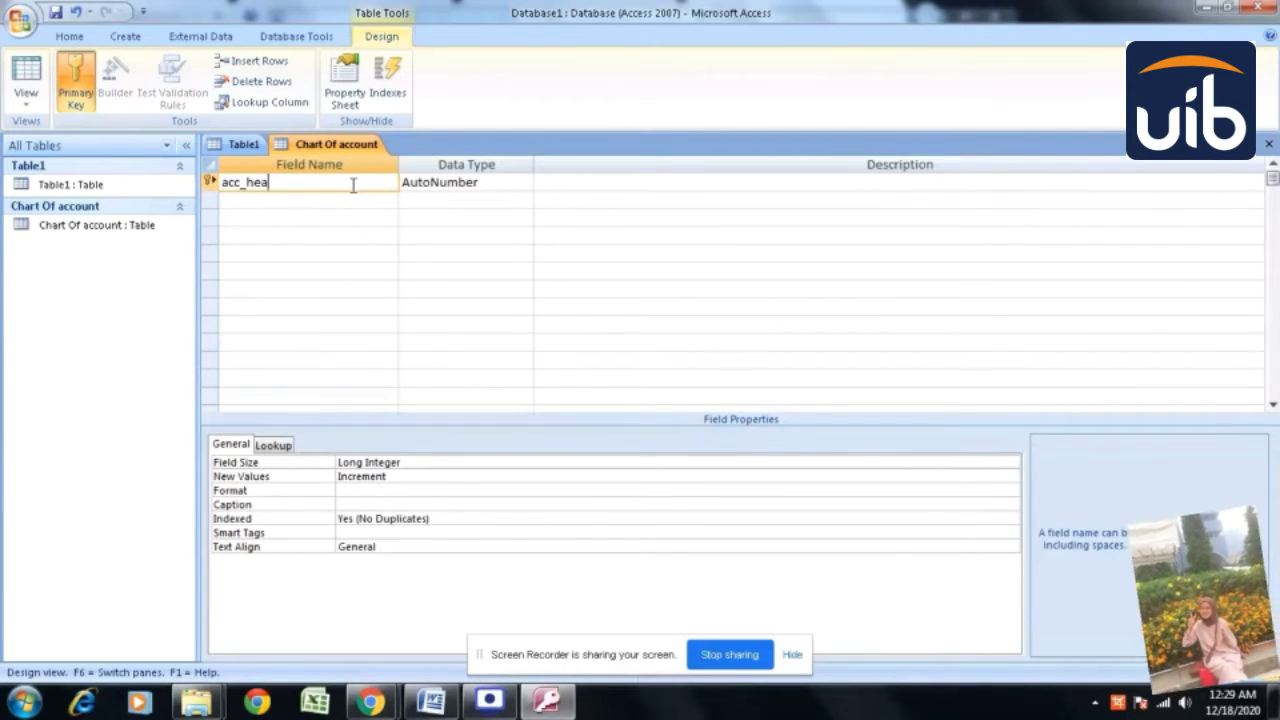
type("der_no")
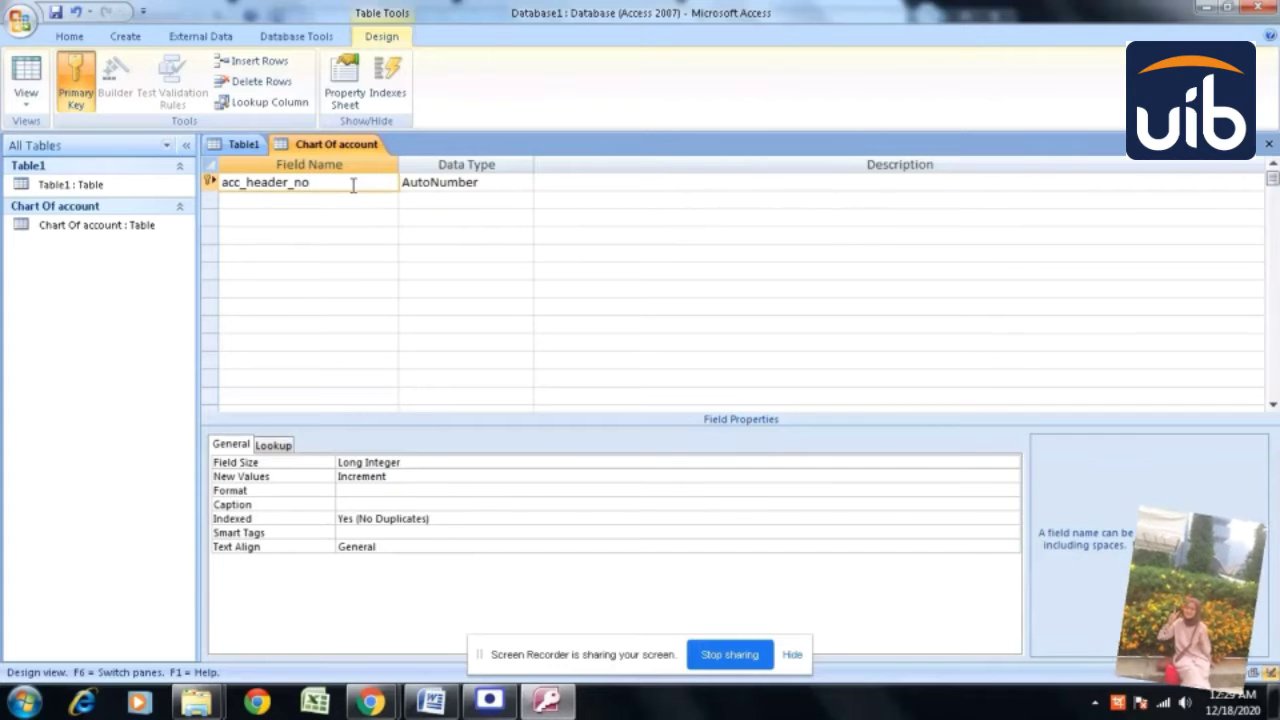
- Add the fields acc_header_name, acc_no and acc_name below acc_header_no
left_click(353, 204)
type("acc")
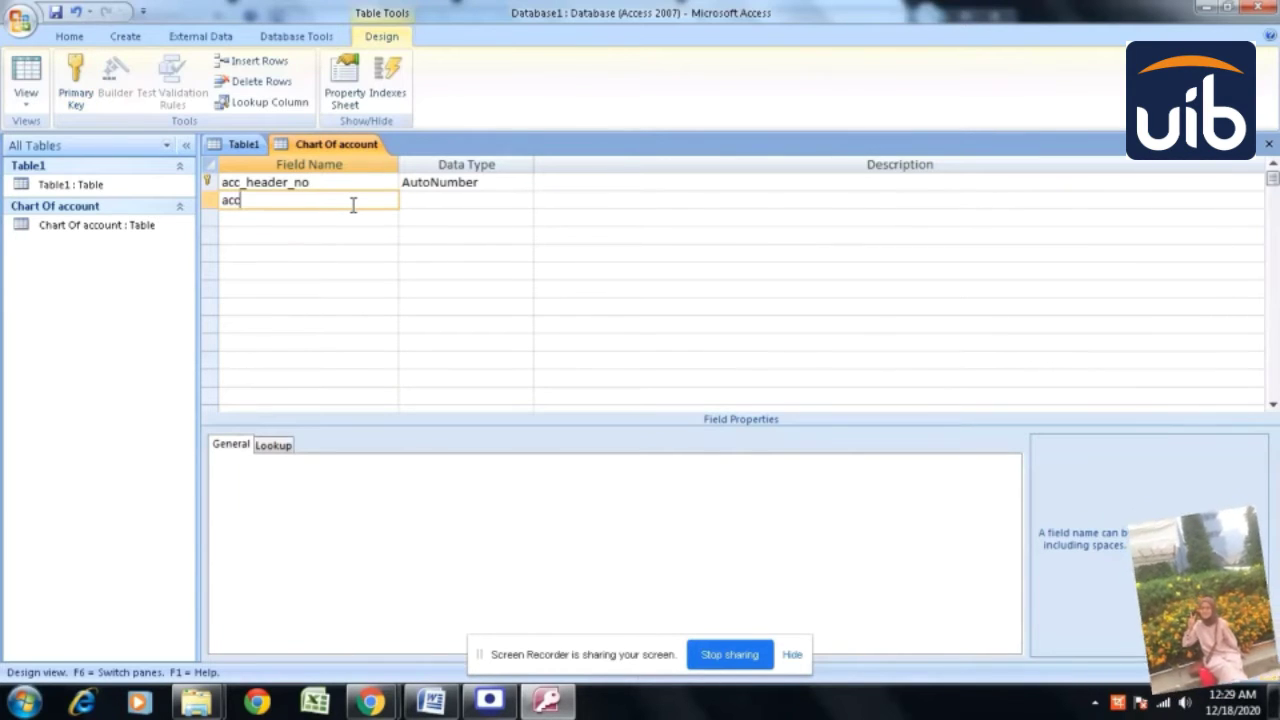
type("_header_name")
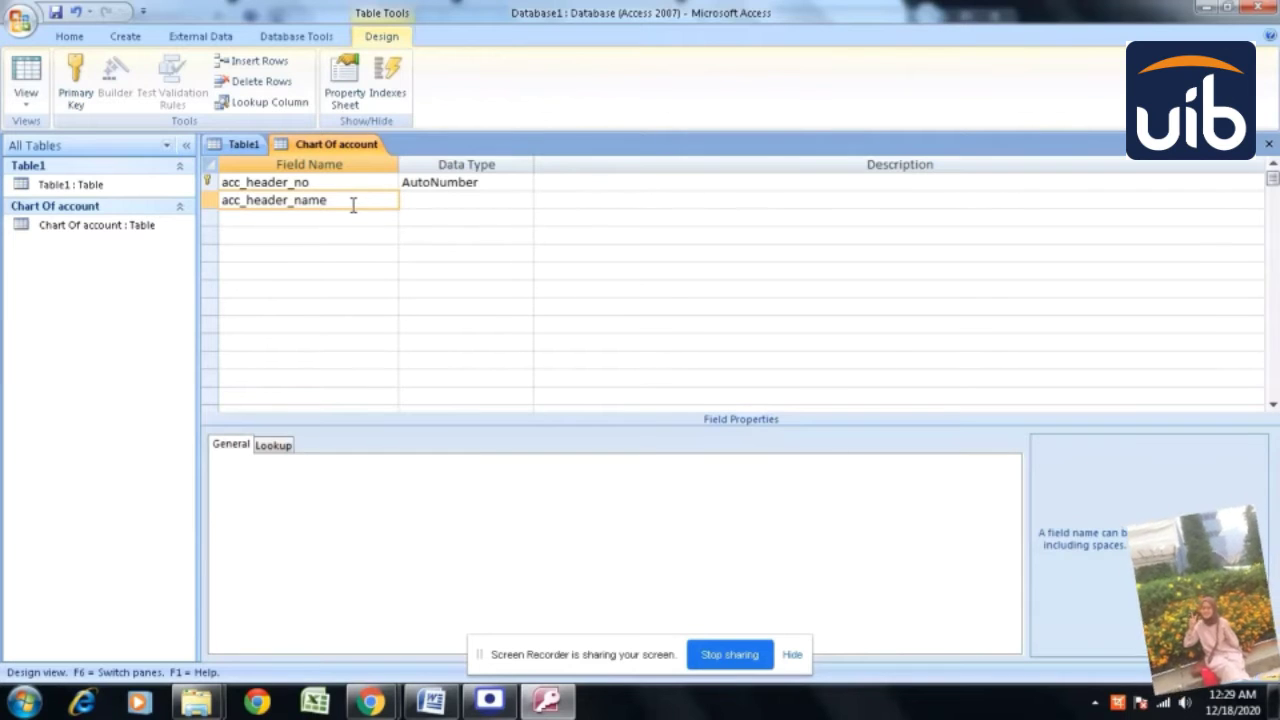
left_click(353, 219)
type("acc_no")
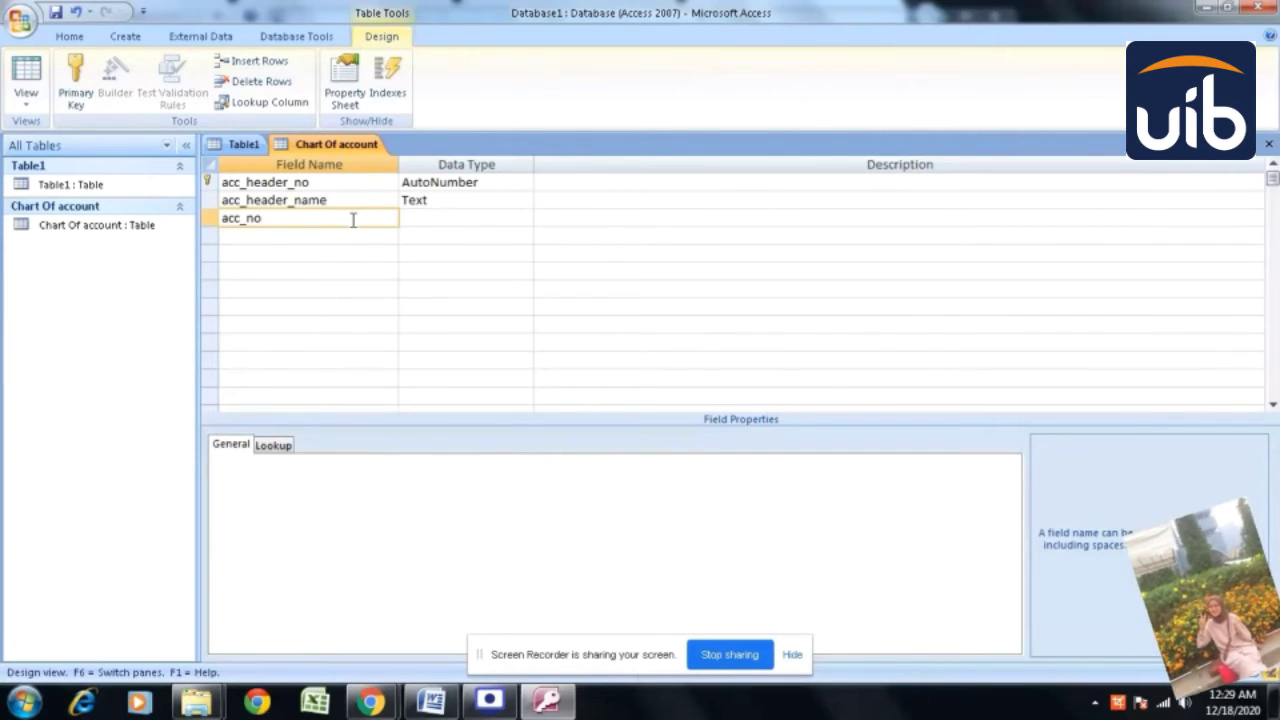
left_click(348, 237)
type("acc_name")
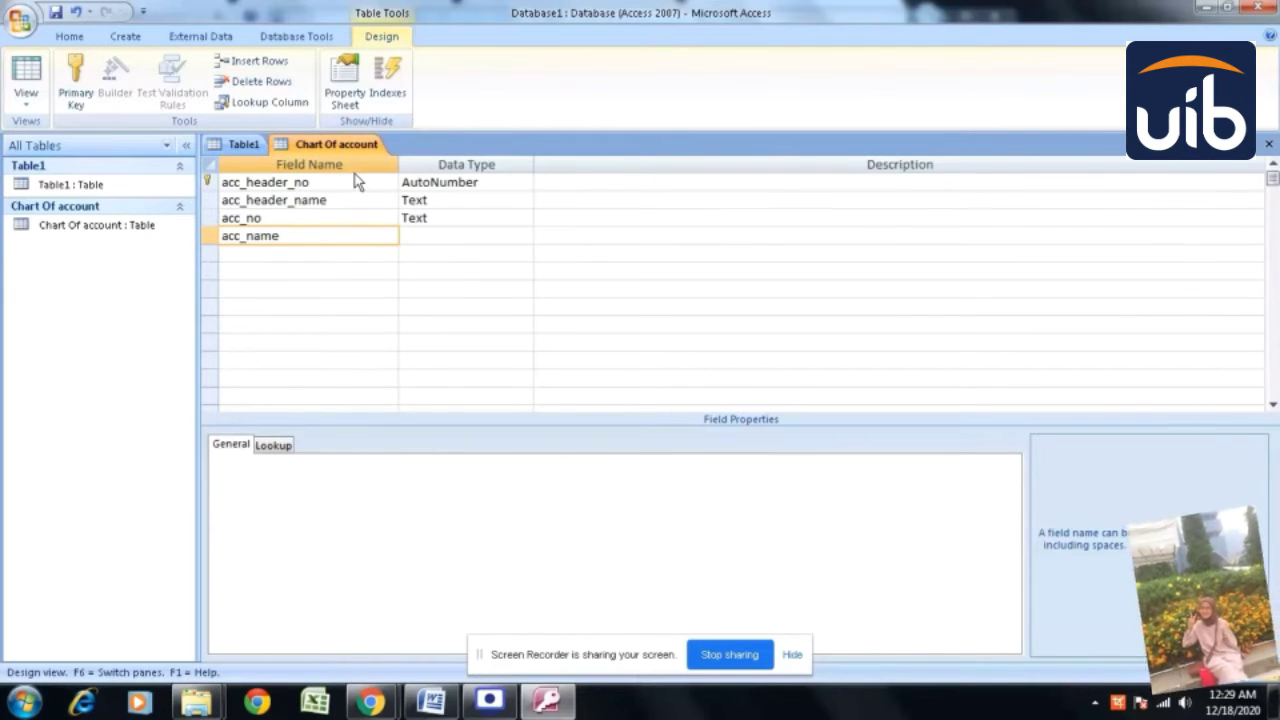
- Set the acc_no field's data type to Number, keeping AutoNumber for acc_header_no and Text for both name fields
left_click(438, 230)
left_click(481, 185)
left_click(481, 200)
left_click(481, 183)
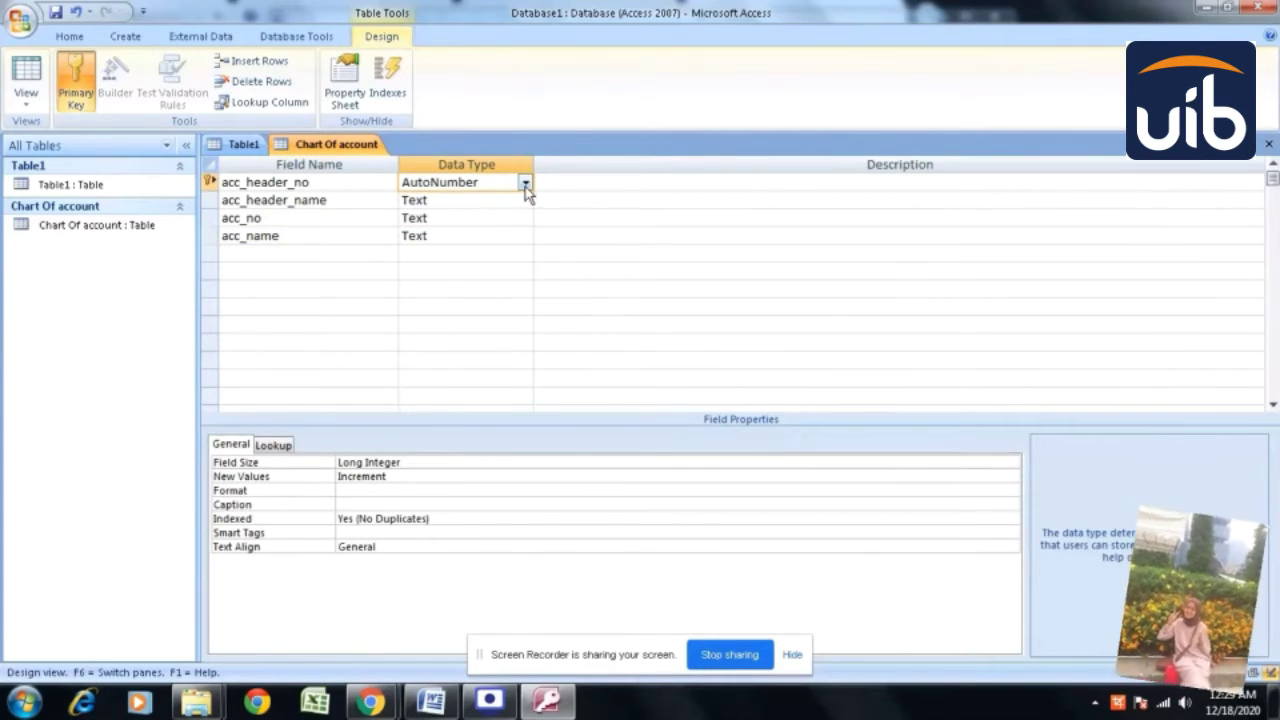
left_click(483, 200)
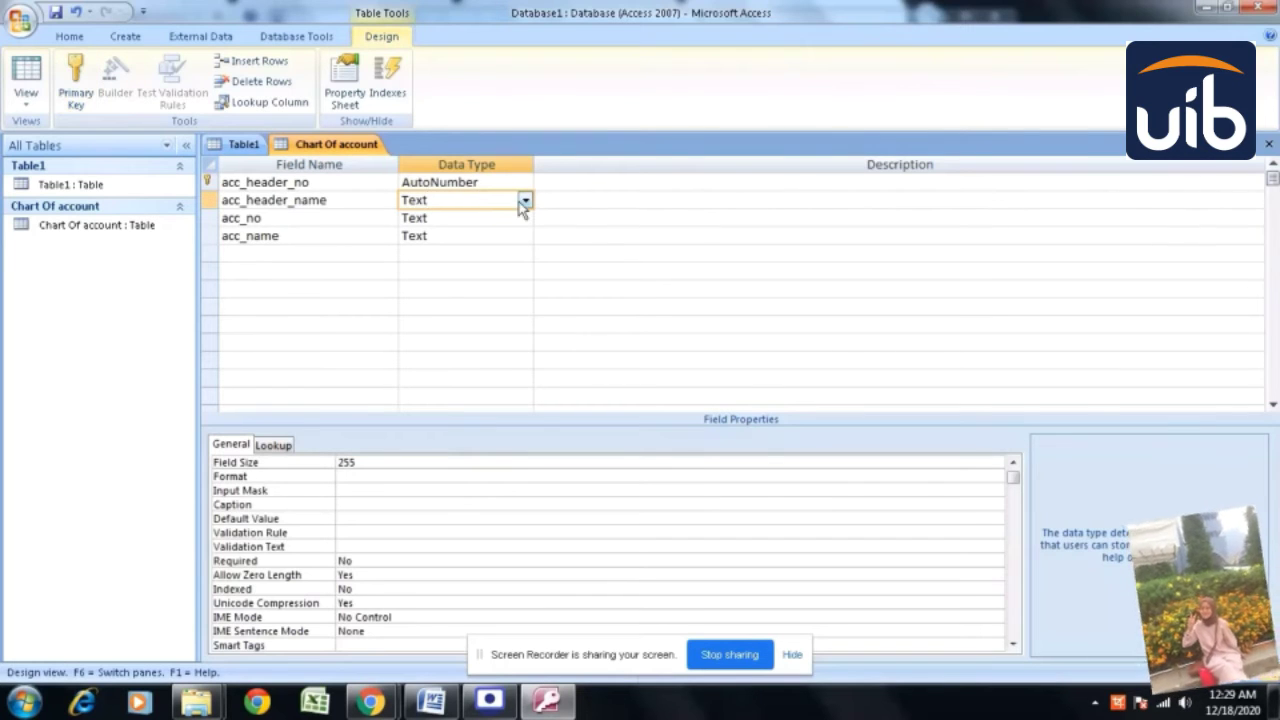
left_click(505, 220)
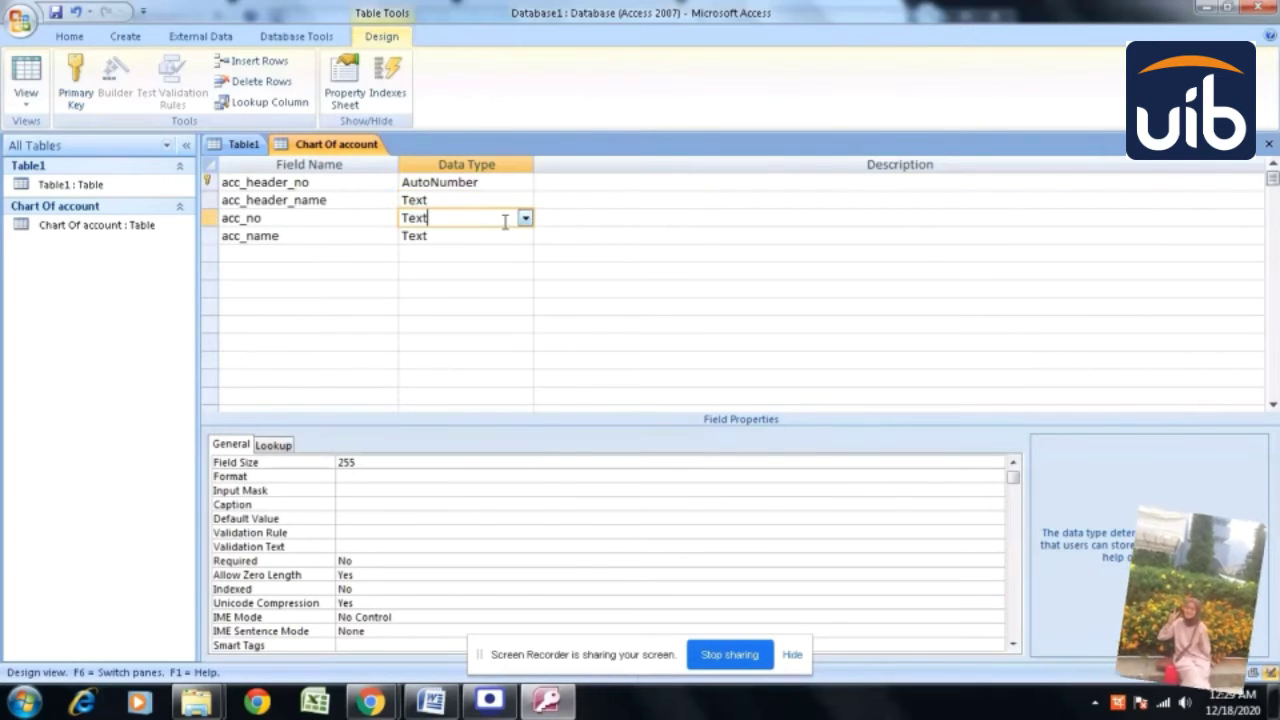
left_click(525, 218)
left_click(486, 271)
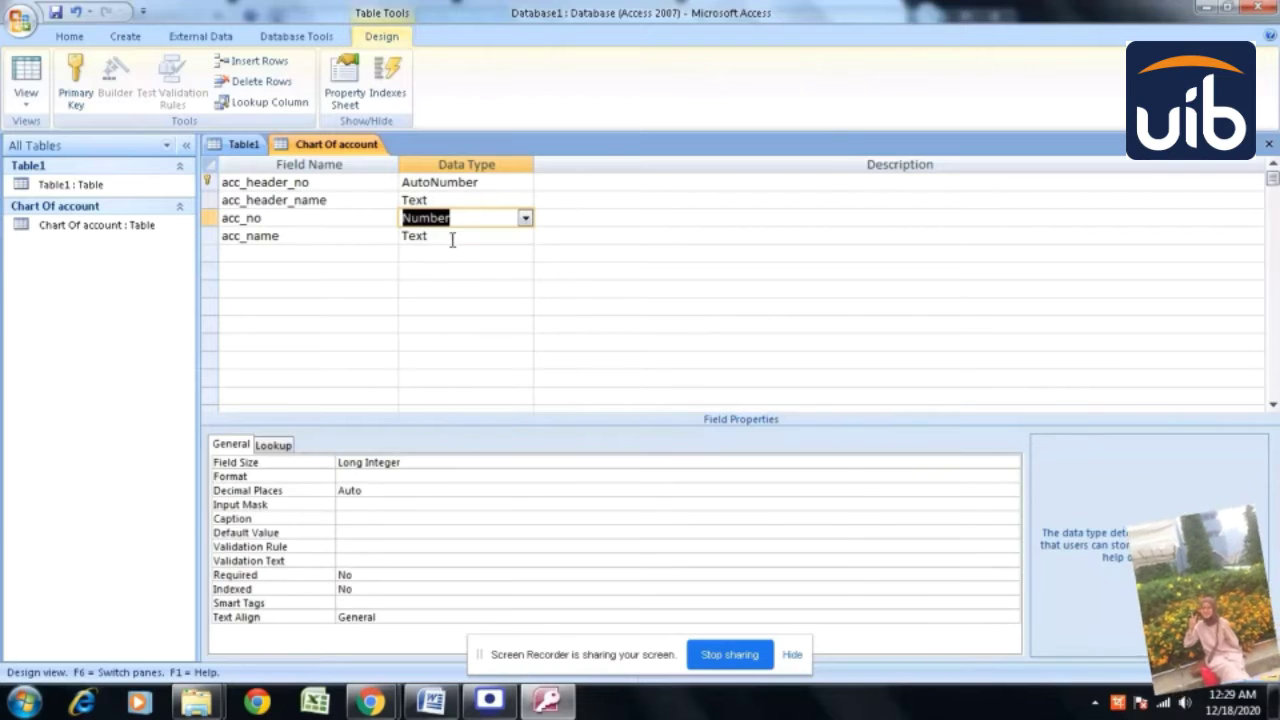
left_click(453, 238)
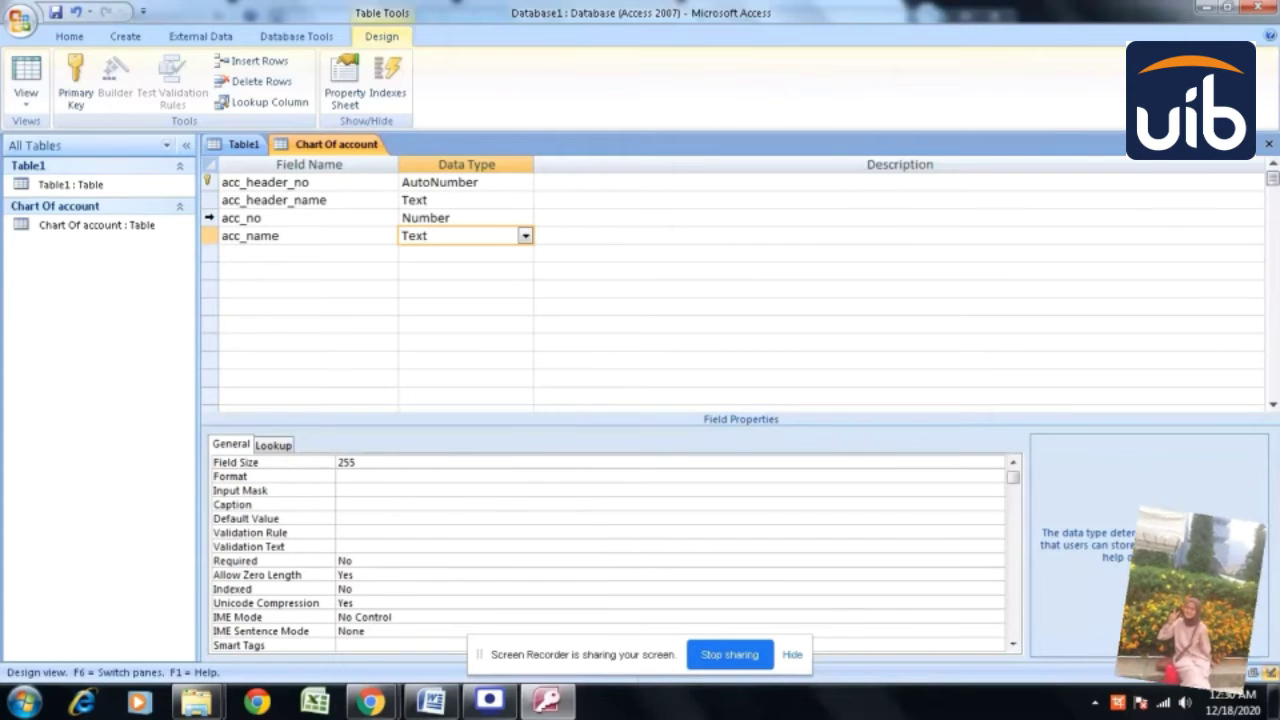
- Remove the primary key from acc_header_no and make acc_no the primary key instead
left_click(209, 217)
left_click(210, 184)
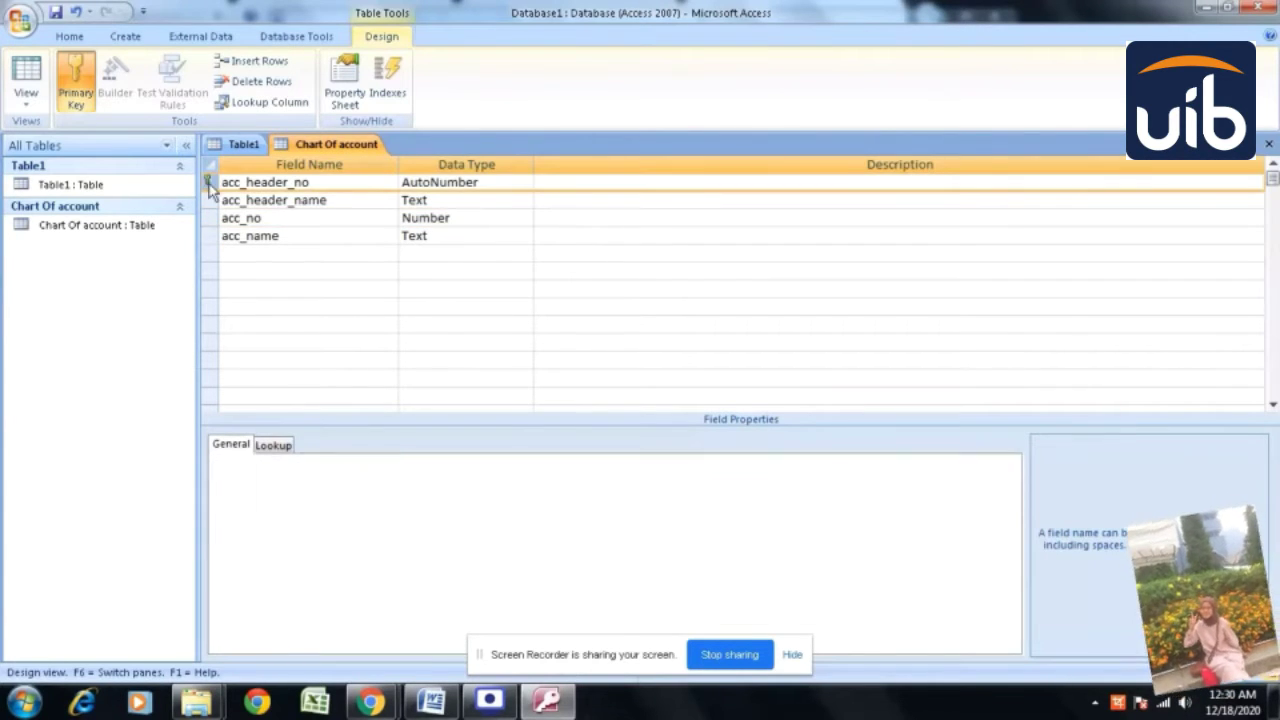
left_click(209, 220)
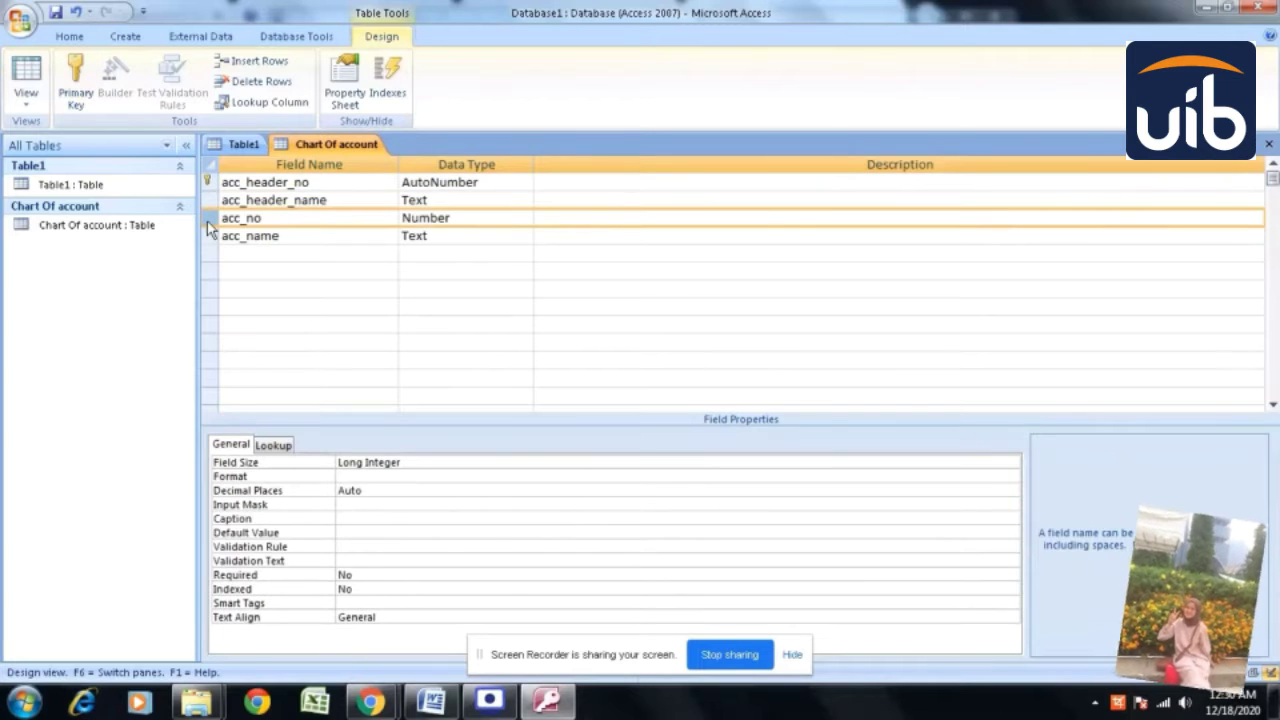
left_click(210, 182)
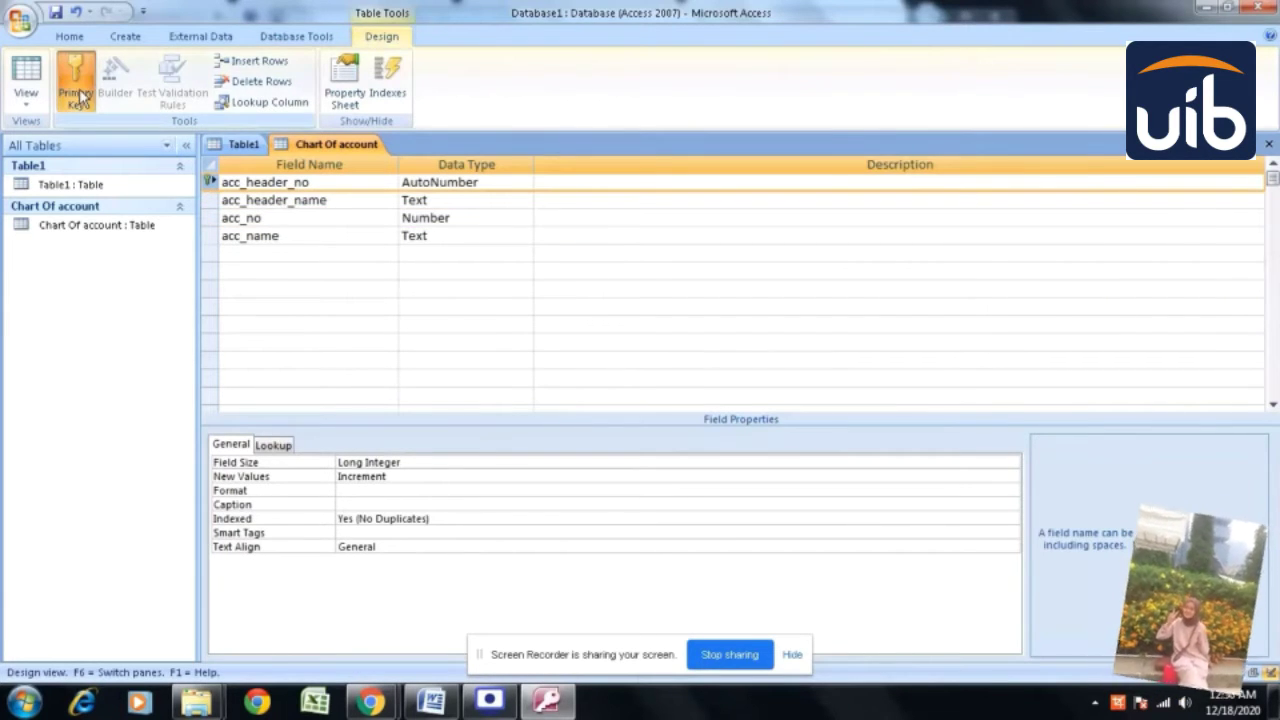
left_click(79, 95)
left_click(208, 218)
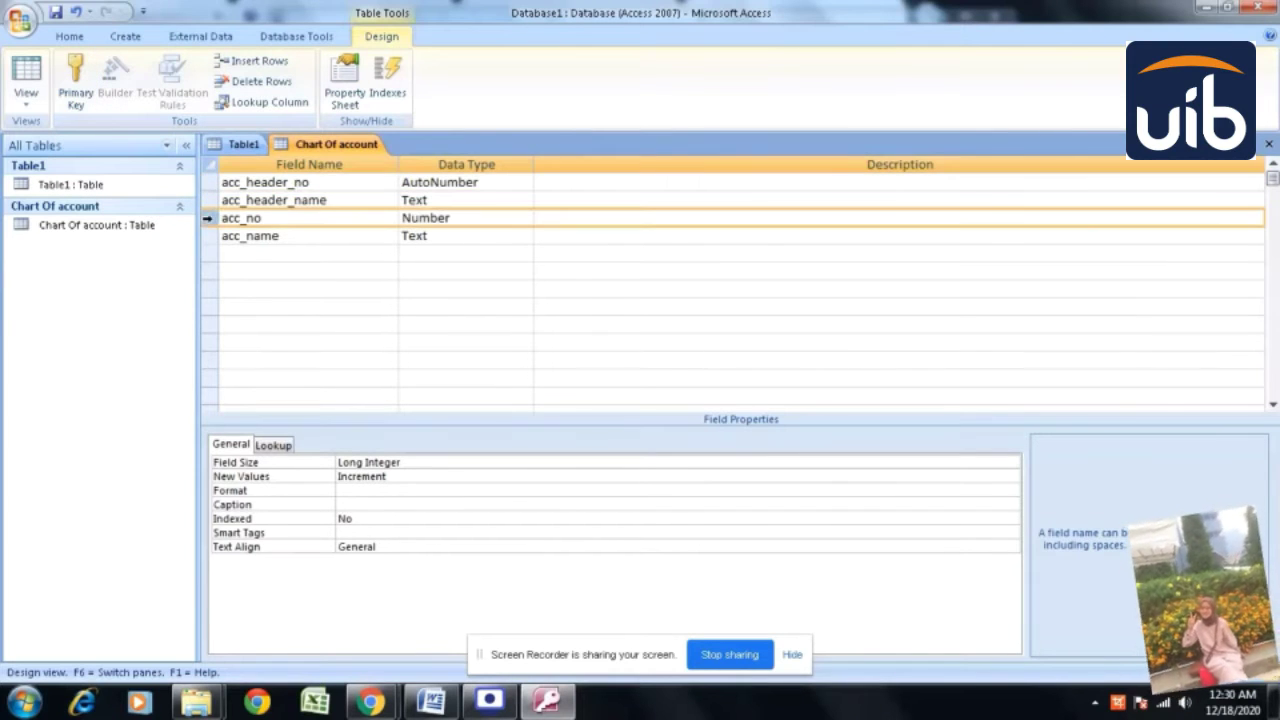
right_click(205, 219)
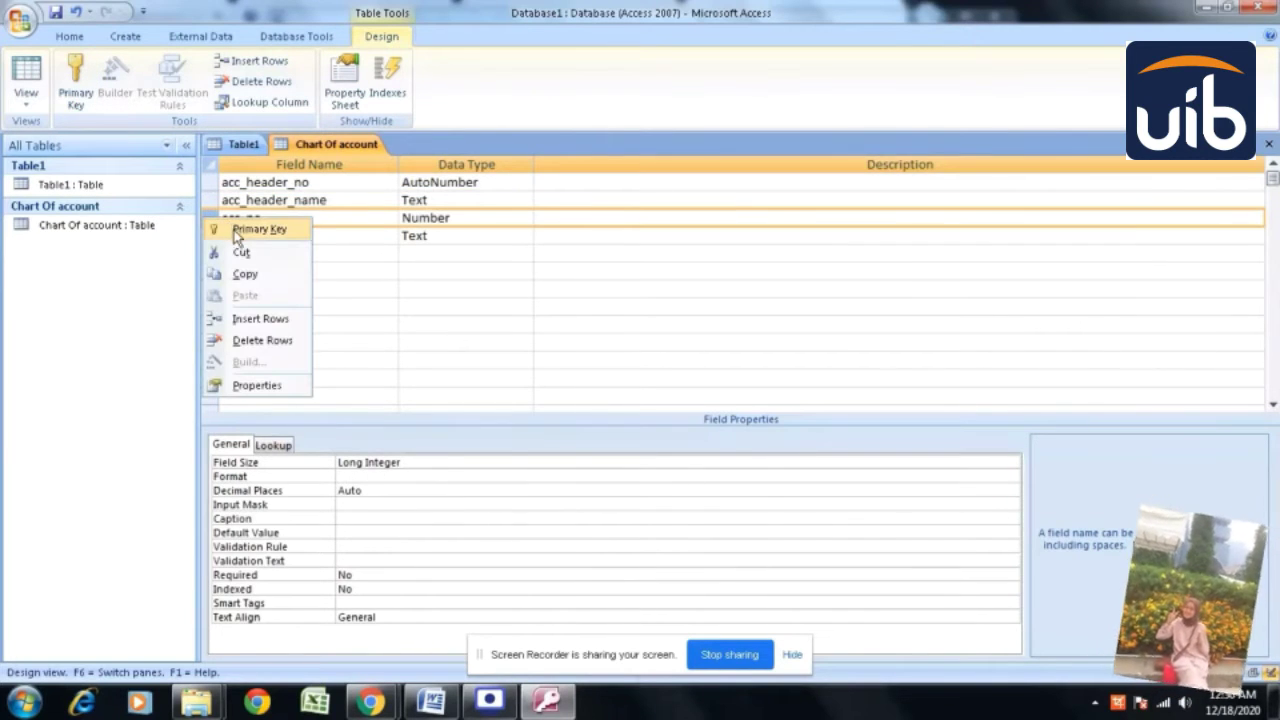
left_click(237, 230)
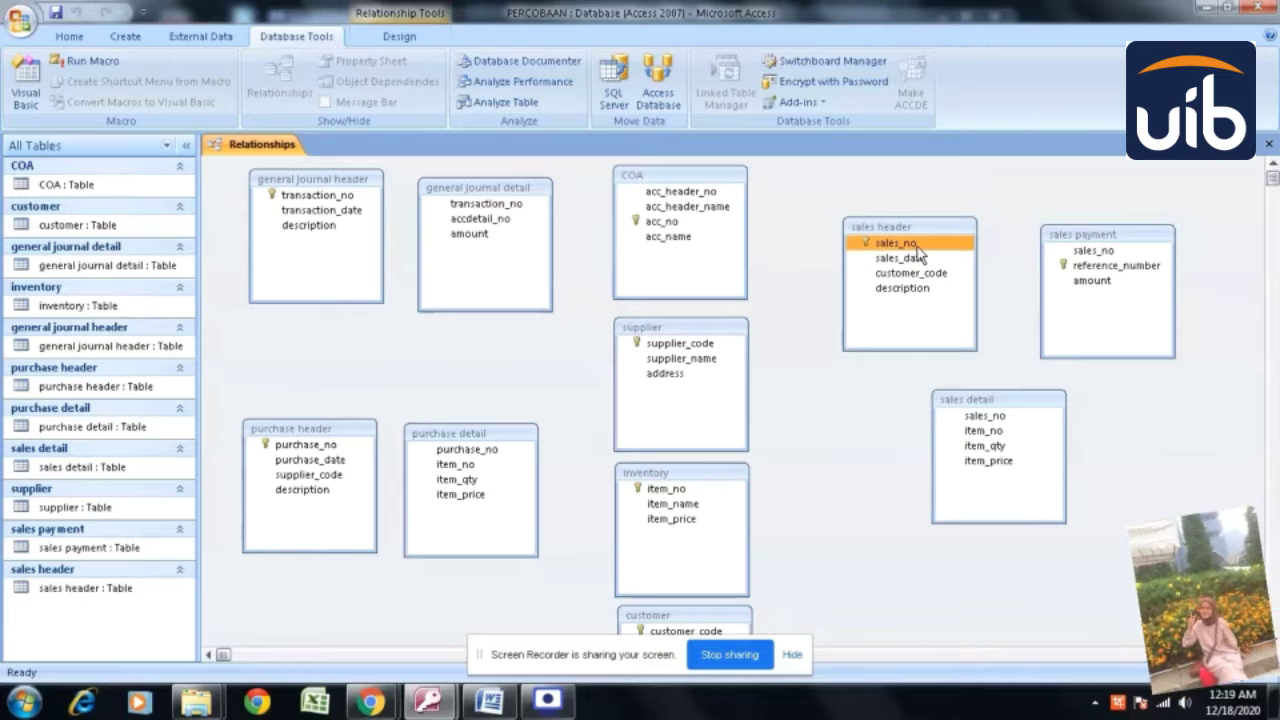
- Relate sales_no in sales header to sales_no in sales payment, enforcing referential integrity and cascading updates to related fields
left_click_drag(944, 254, 1062, 252)
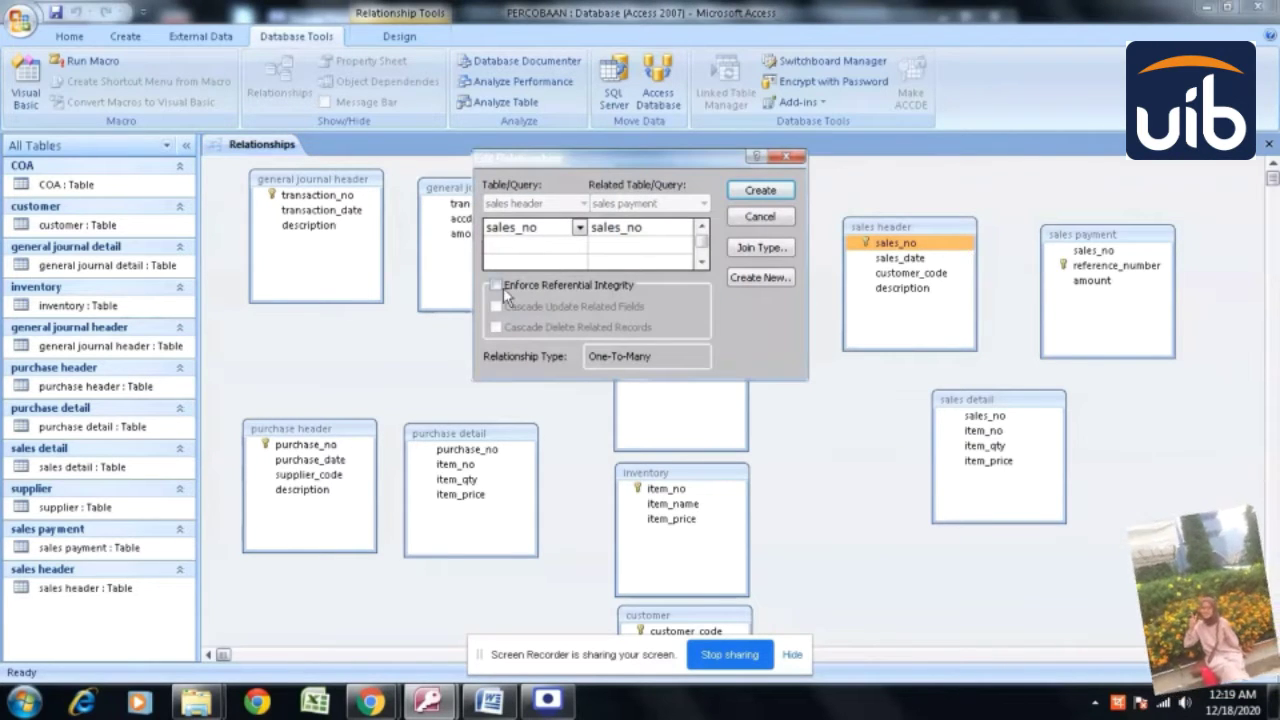
left_click(497, 285)
left_click(497, 306)
left_click(762, 190)
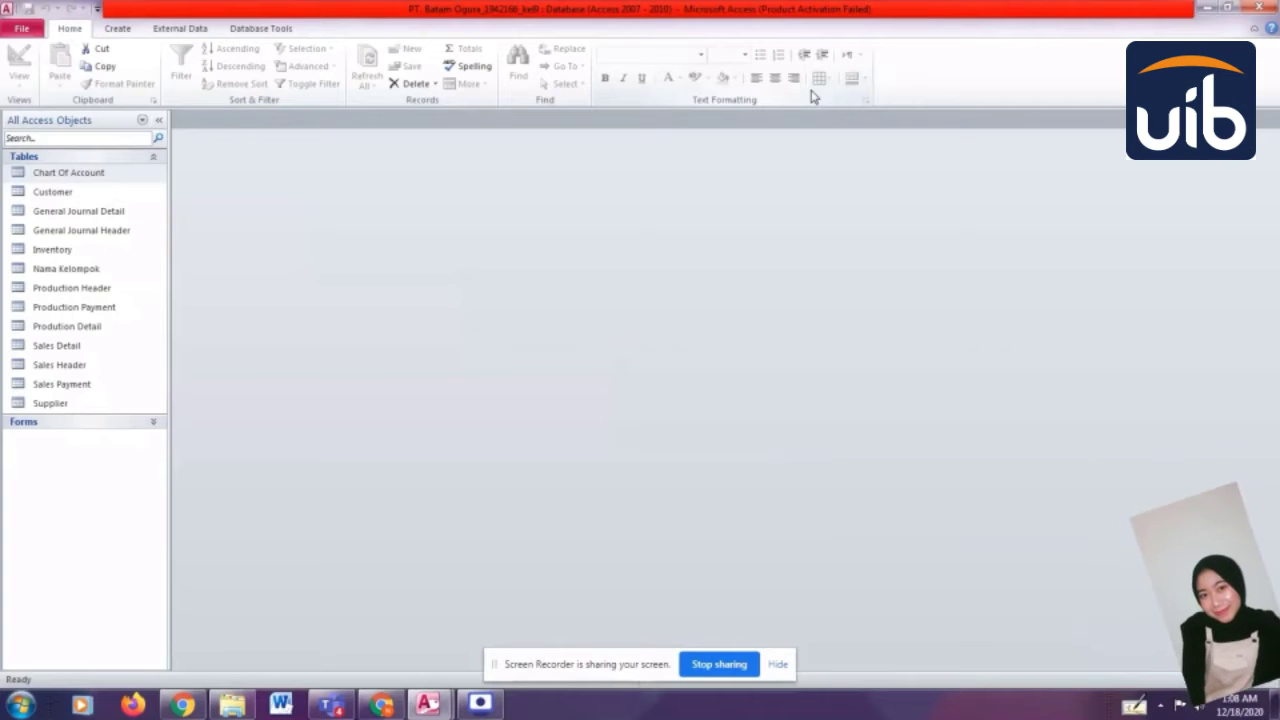
- Create a new query in design view containing the Sales Header, Sales Detail and Inventory tables
left_click(118, 30)
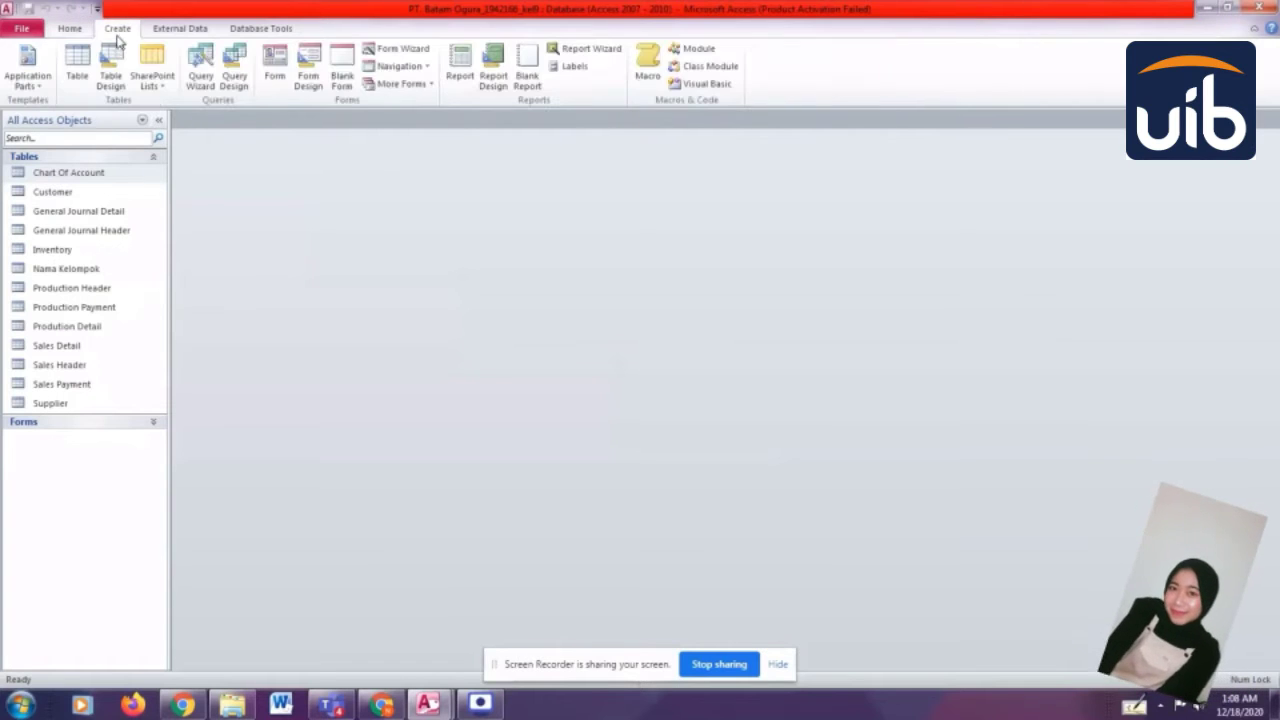
left_click(234, 72)
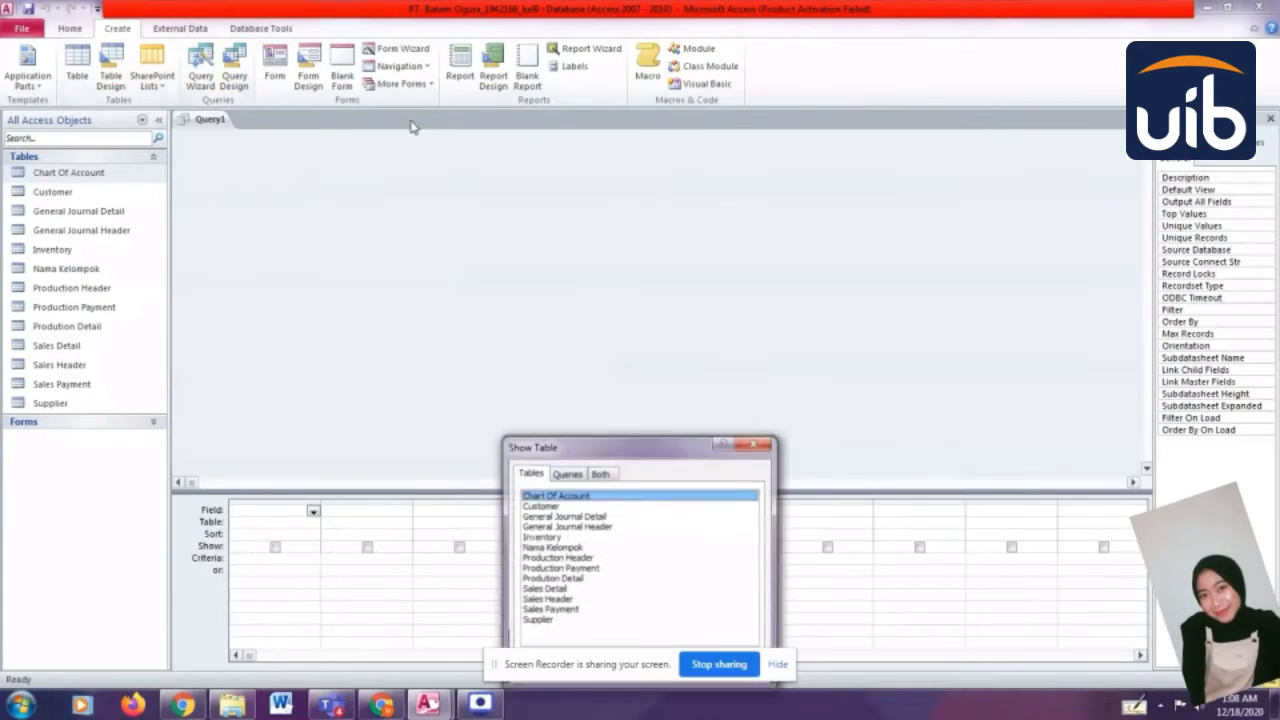
left_click_drag(622, 453, 569, 270)
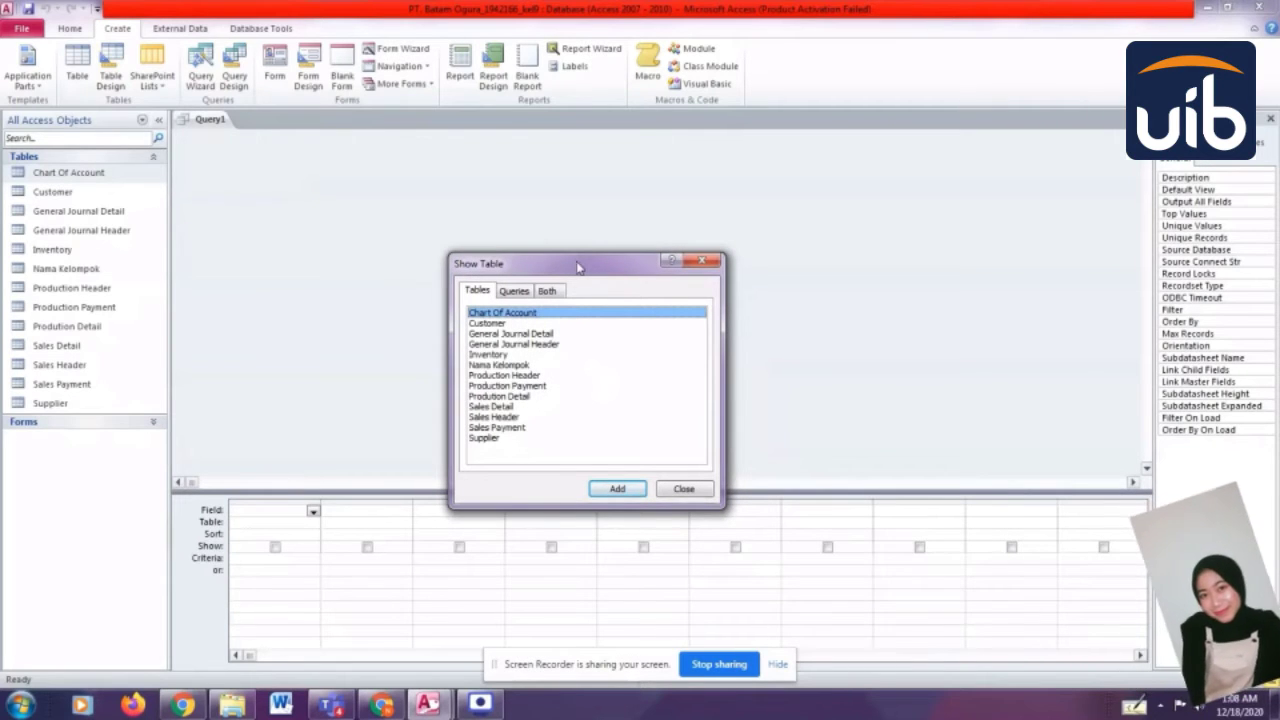
double_click(527, 416)
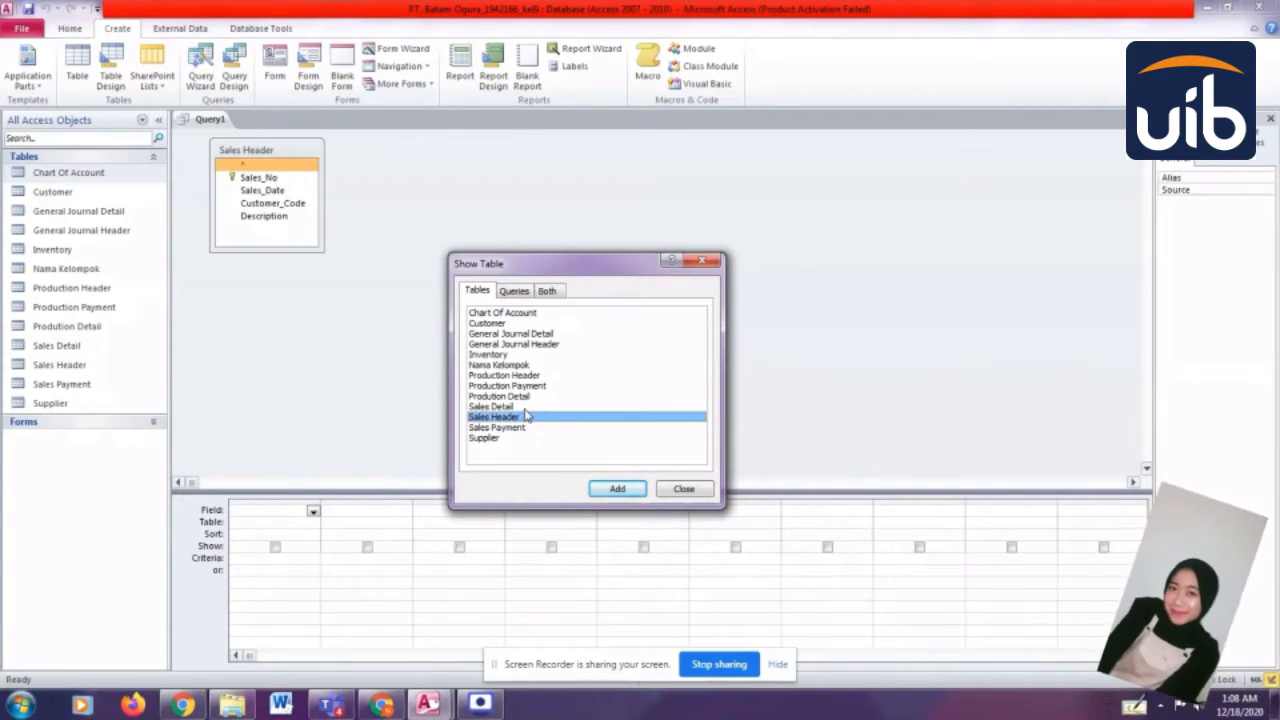
double_click(527, 406)
double_click(526, 355)
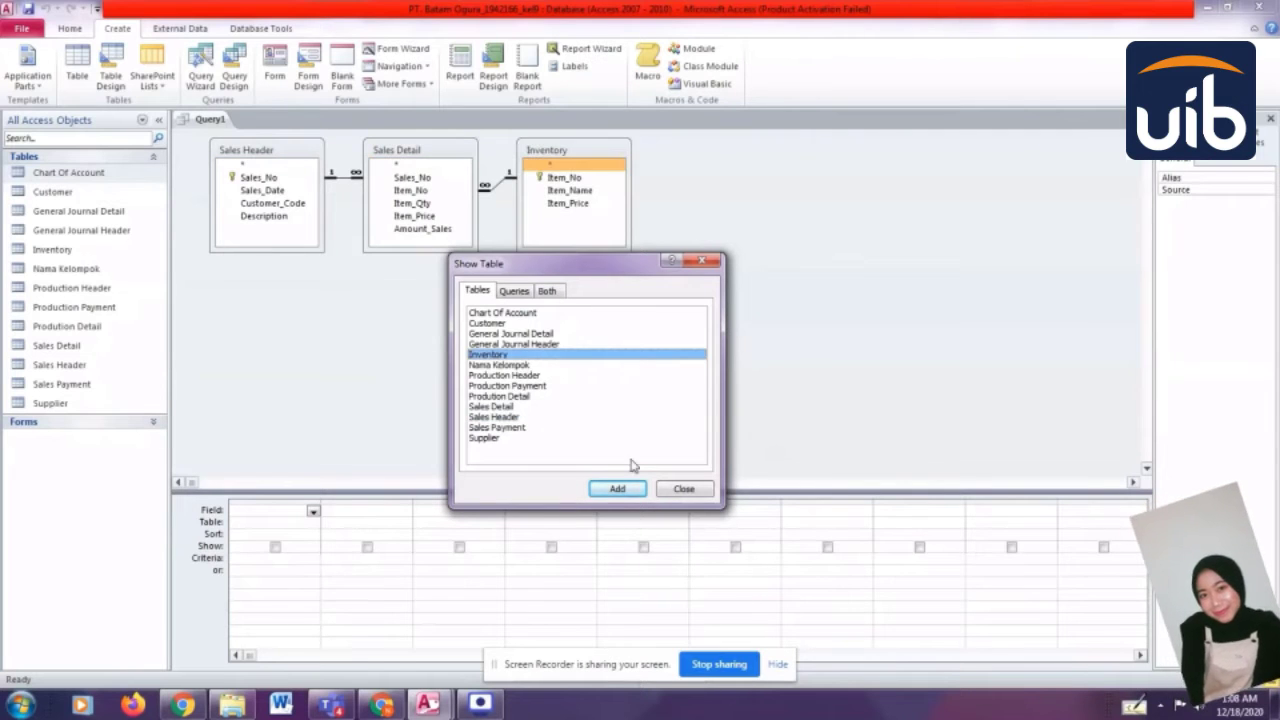
left_click(670, 489)
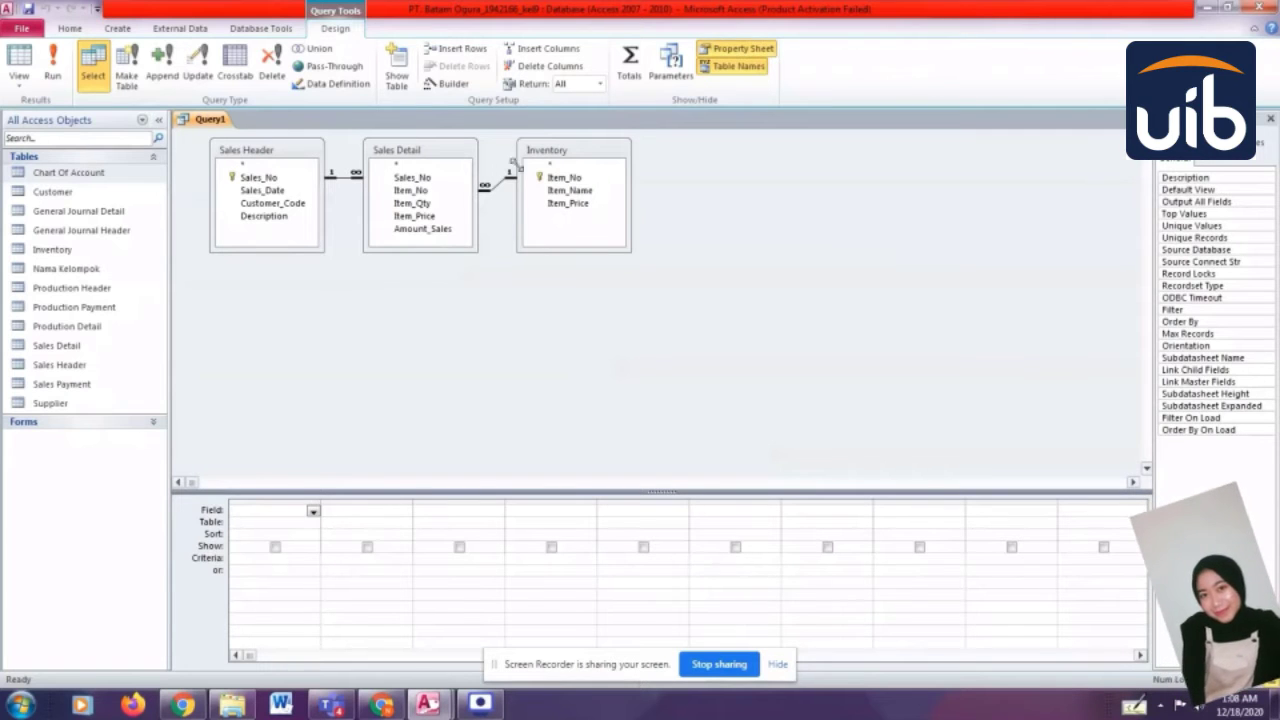
- Set the Sales Header to Sales Detail join to include all Sales Header records and only matching Sales Detail records
left_click(335, 180)
right_click(338, 182)
left_click(378, 189)
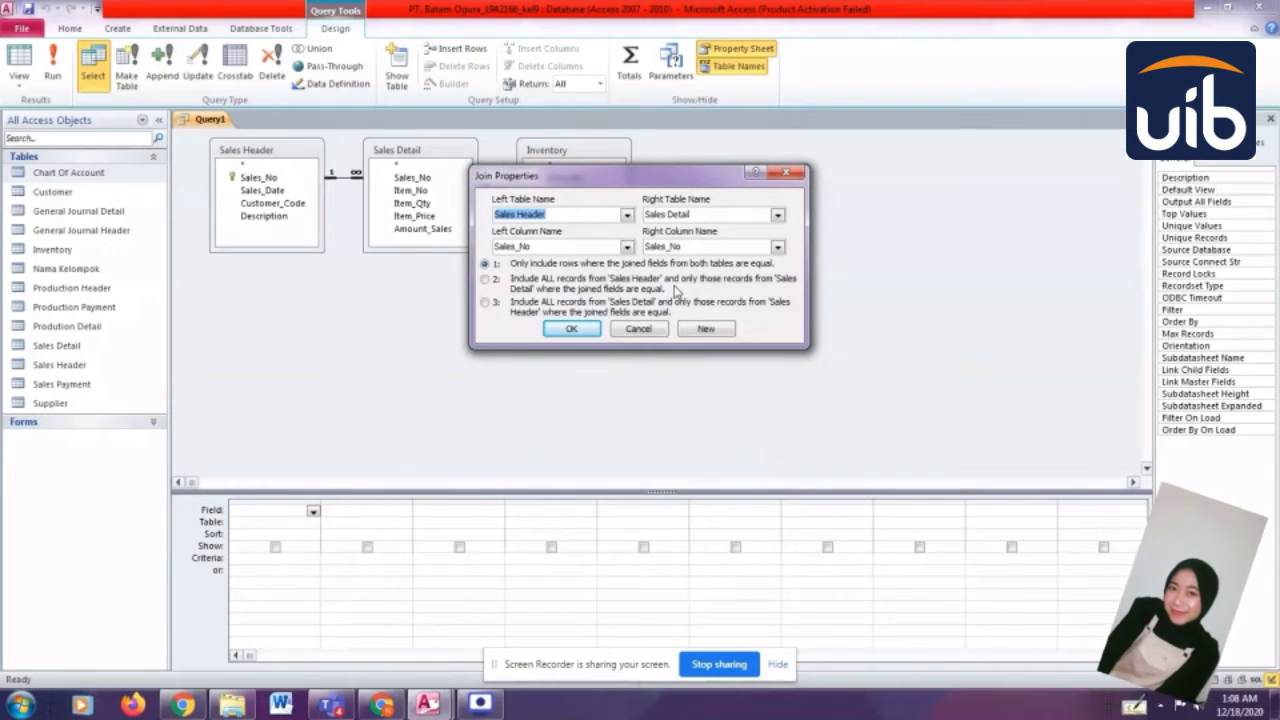
left_click(485, 280)
left_click(571, 329)
- Delete the join between Sales Detail and Inventory and rejoin them from Sales Detail's Item_No to Inventory's Item_No
right_click(492, 190)
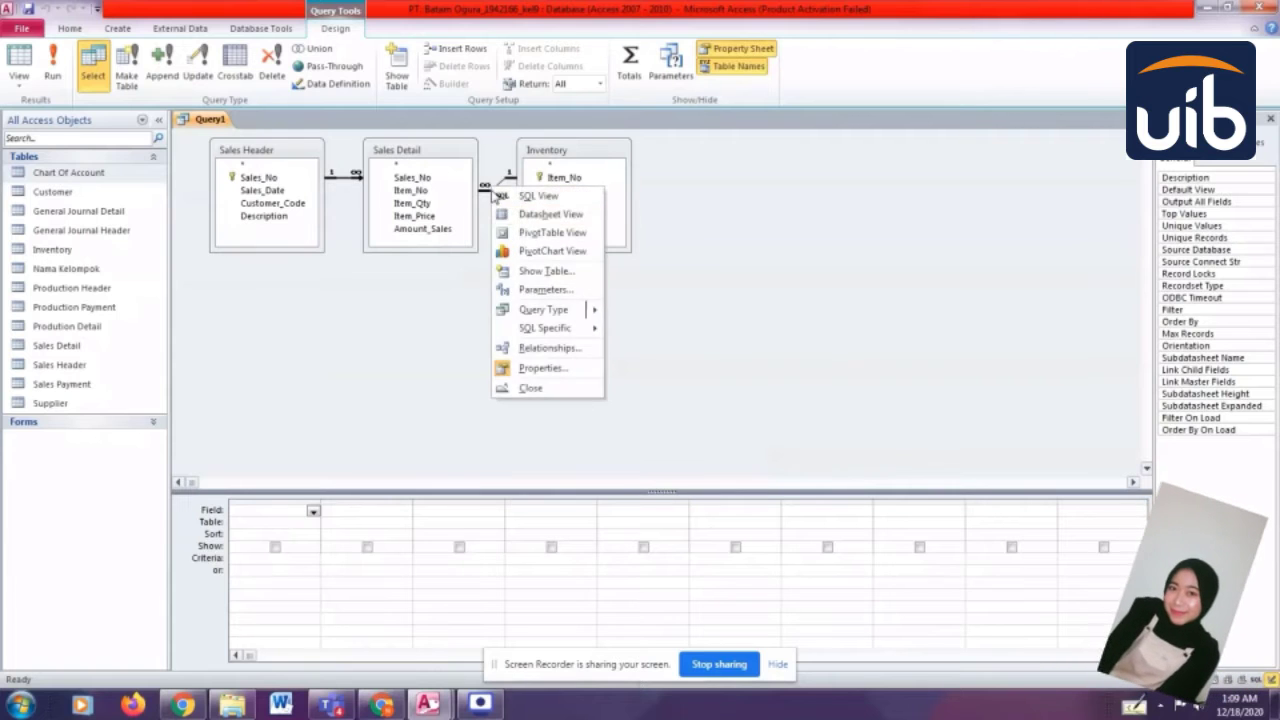
left_click(492, 189)
right_click(492, 189)
left_click(507, 219)
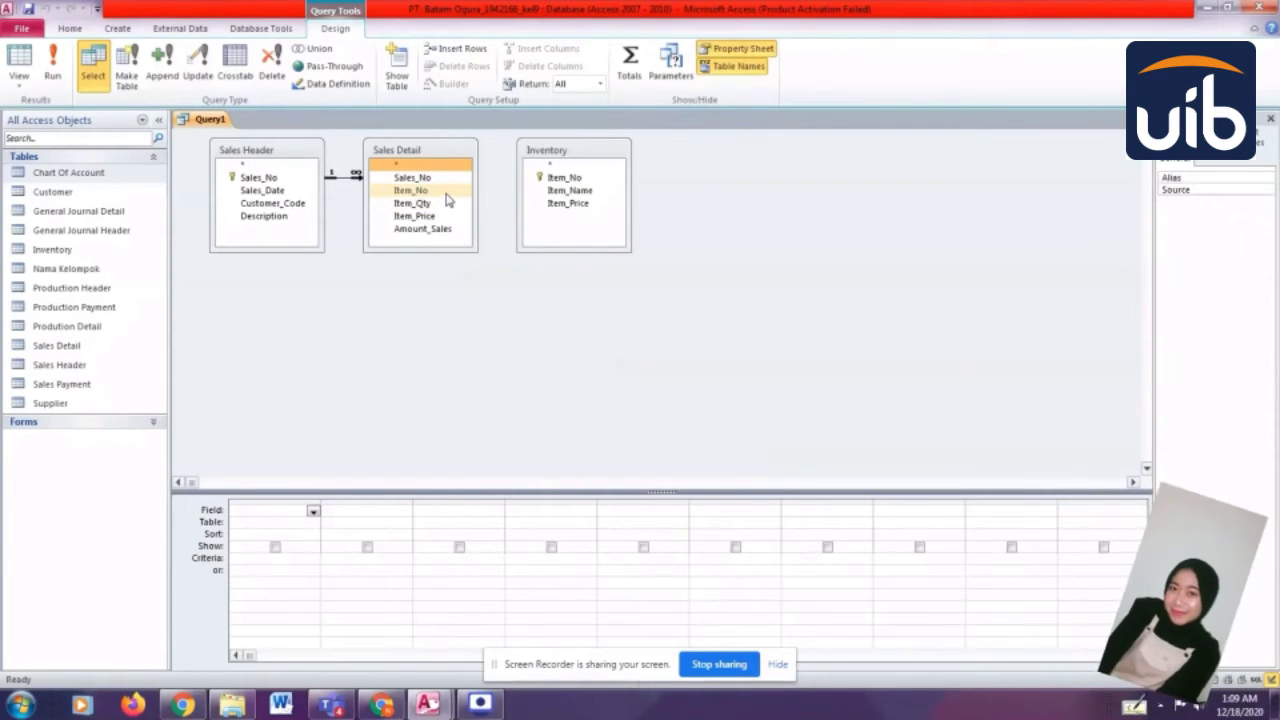
left_click_drag(447, 193, 565, 178)
- Set the Item_No join to include all Sales Detail records and only matching Inventory records
left_click(486, 197)
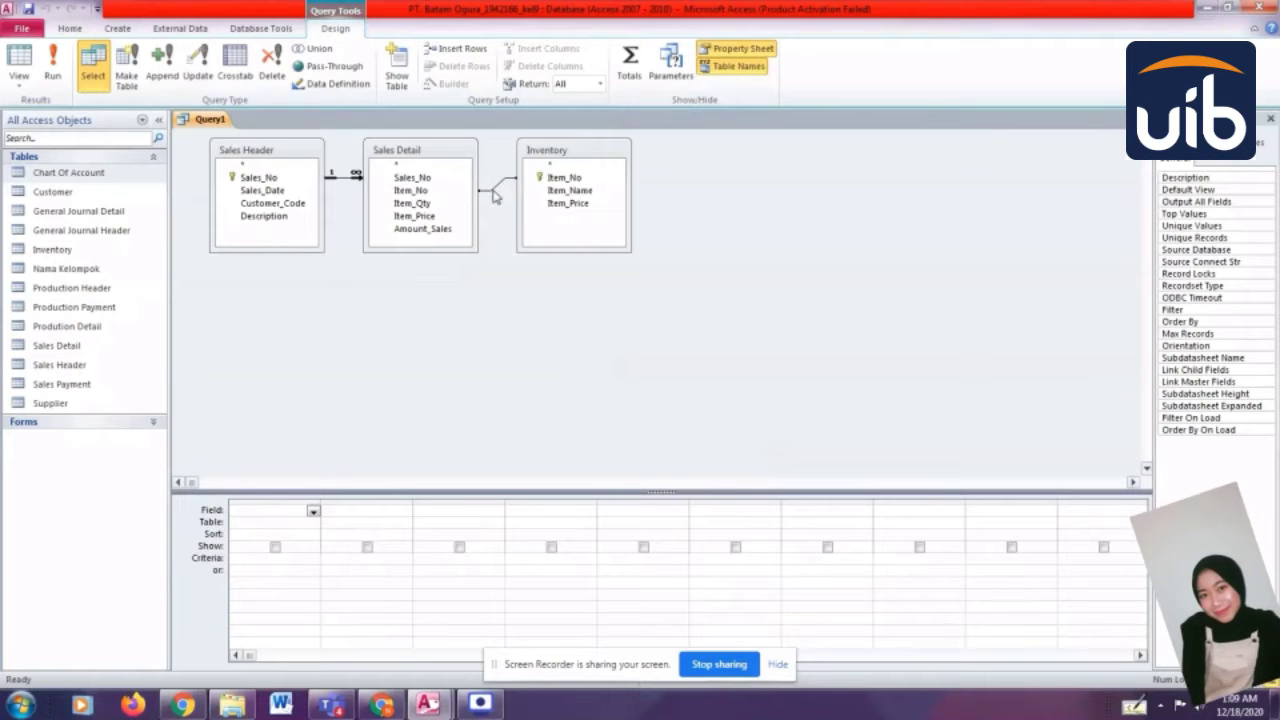
double_click(494, 187)
left_click(493, 281)
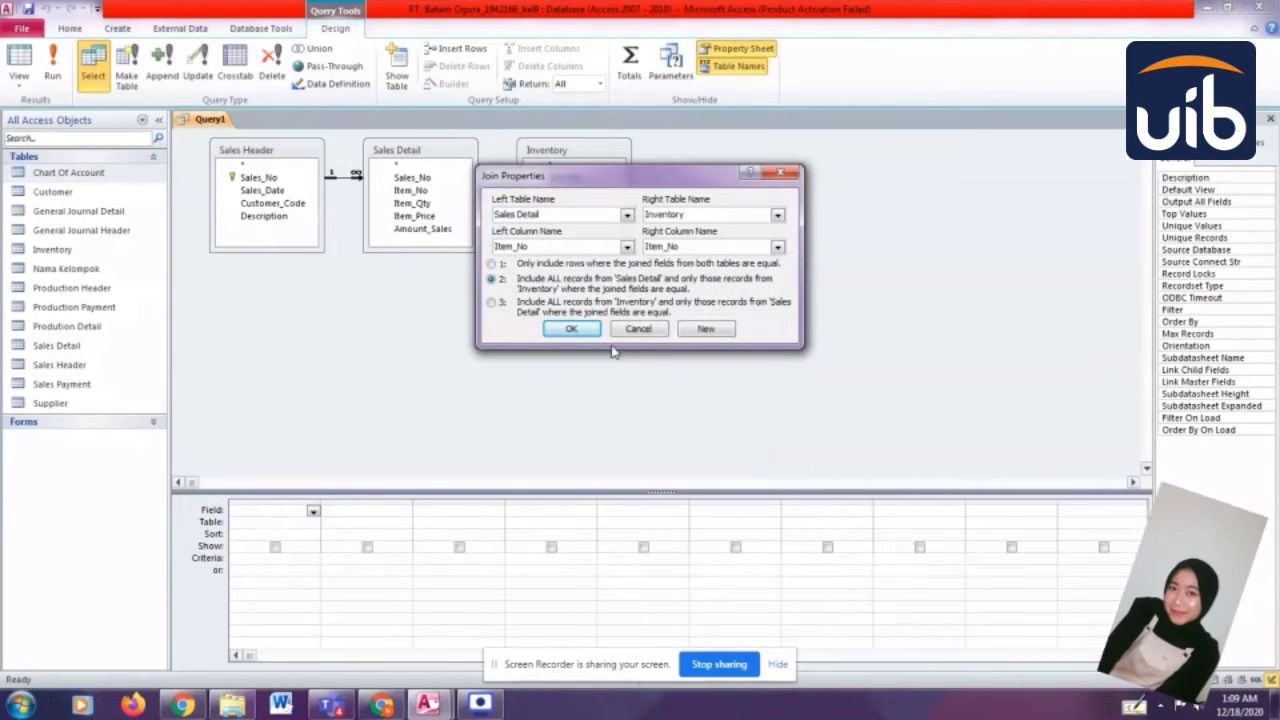
left_click(571, 328)
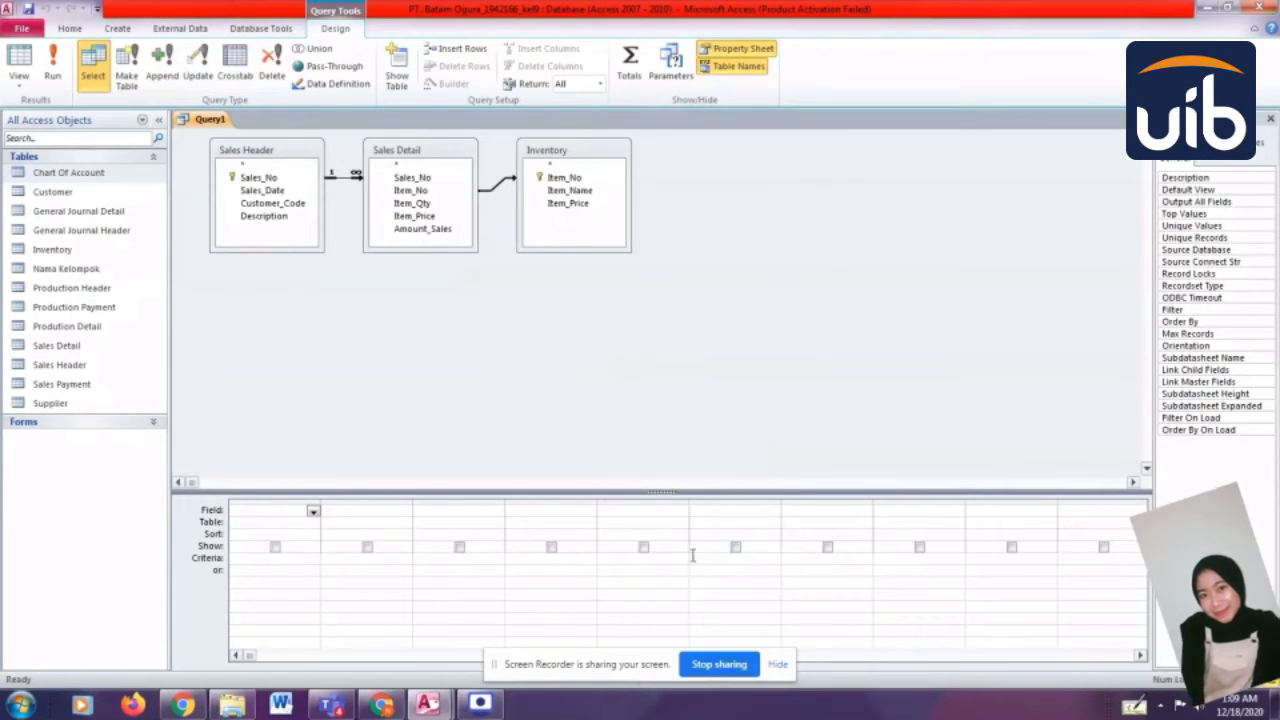
- Space out the query's tables by moving Inventory and Sales Detail farther from Sales Header
left_click_drag(584, 148, 700, 137)
left_click(383, 190)
left_click_drag(469, 162, 490, 160)
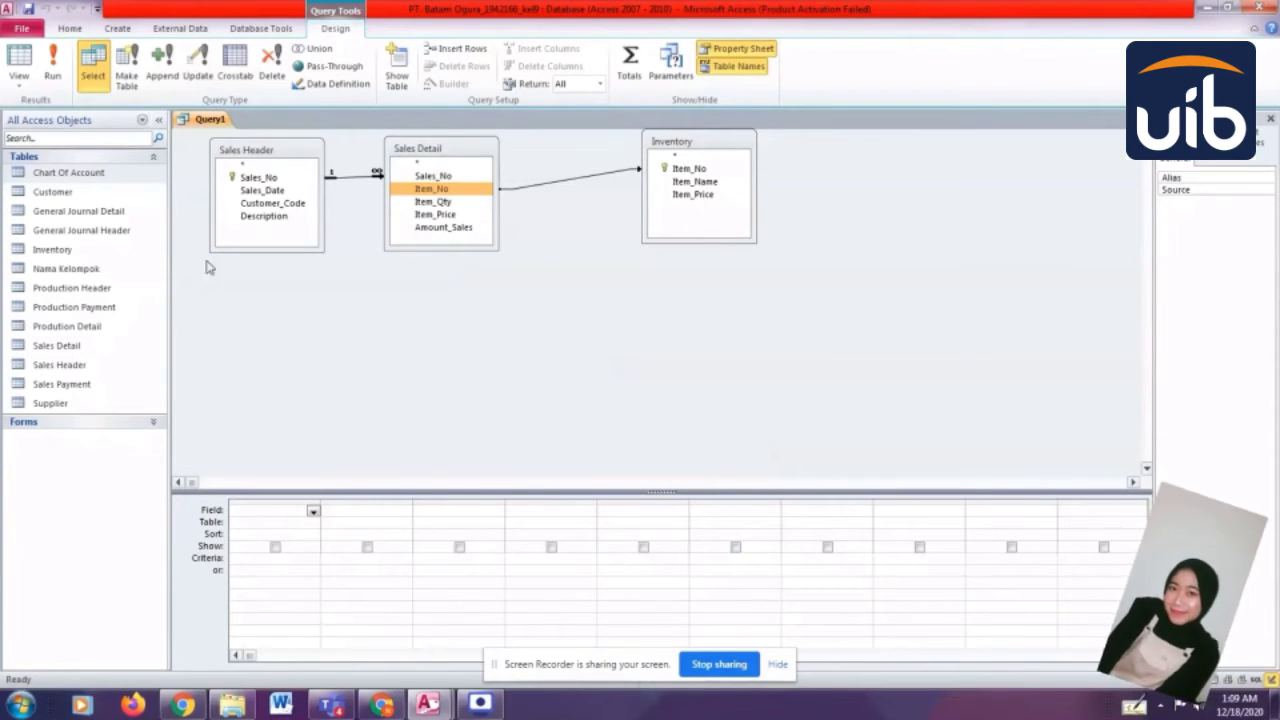
- Add Sales_No, Sales_Date and Description from Sales Header to the query's output columns
left_click(258, 180)
double_click(258, 178)
double_click(262, 190)
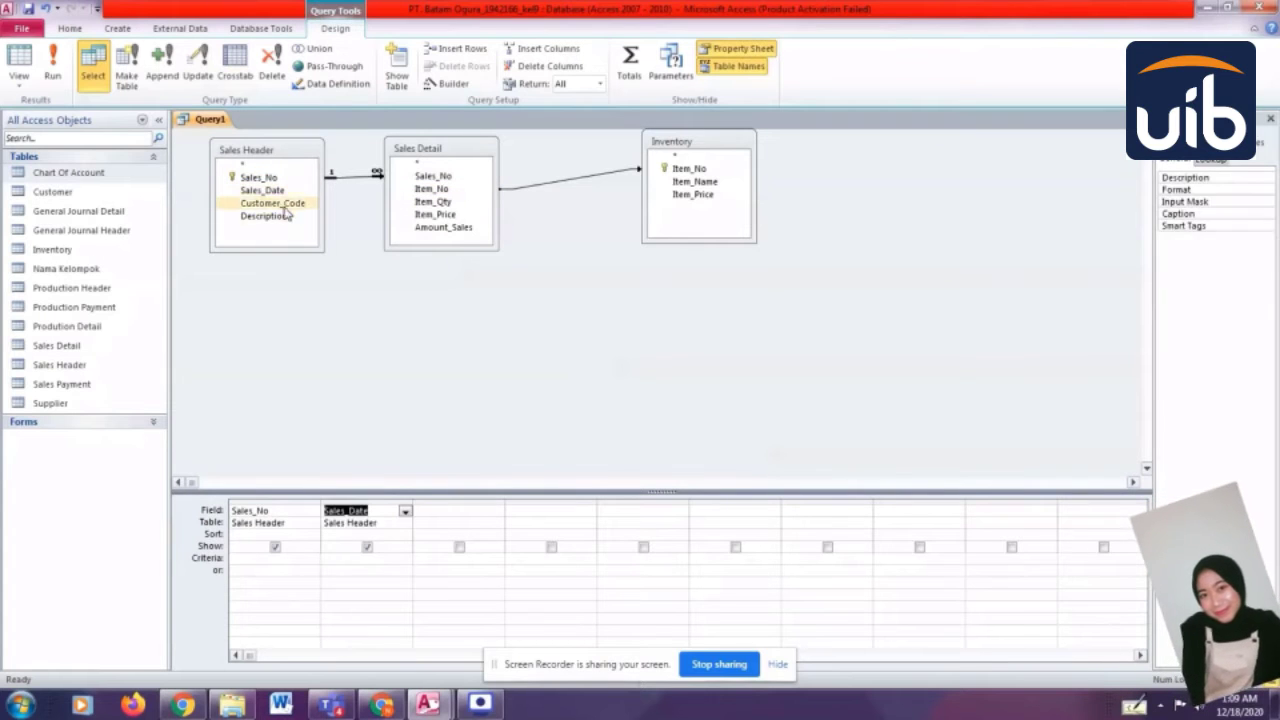
double_click(263, 216)
- Add a calculated column named Acc No with the constant value 130 after Description
left_click(572, 511)
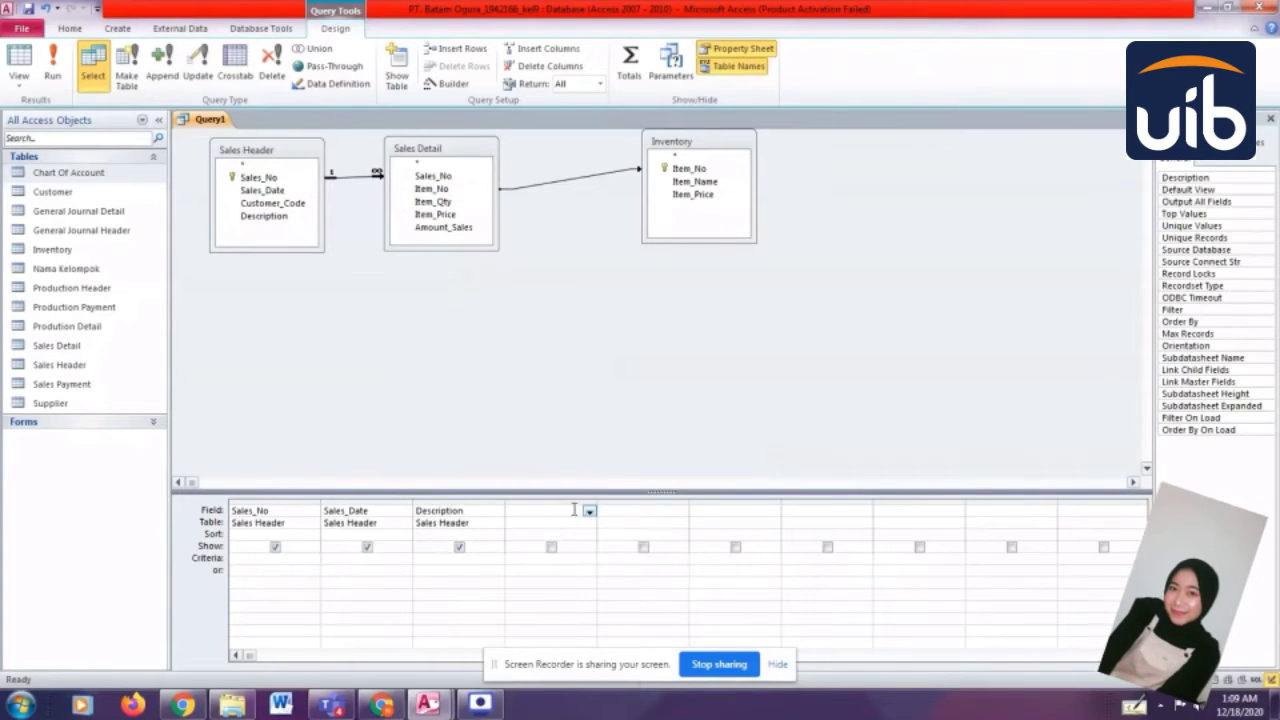
type("Acc")
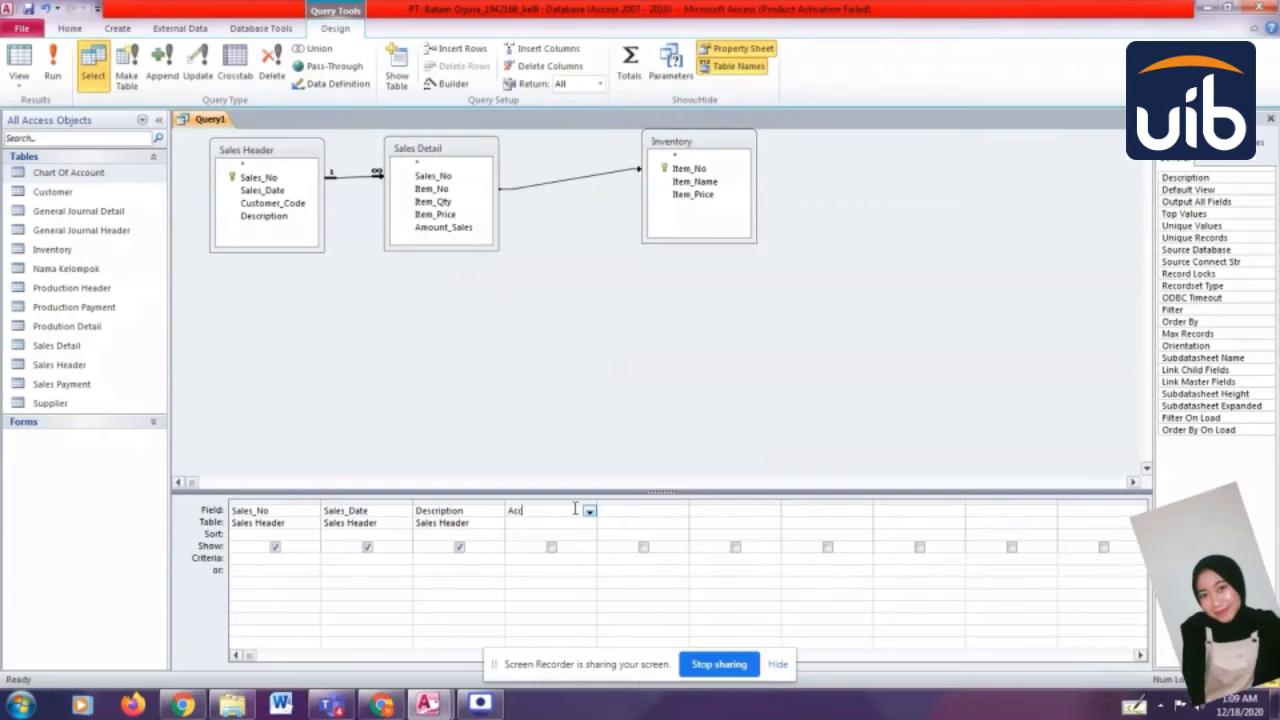
type(" No :")
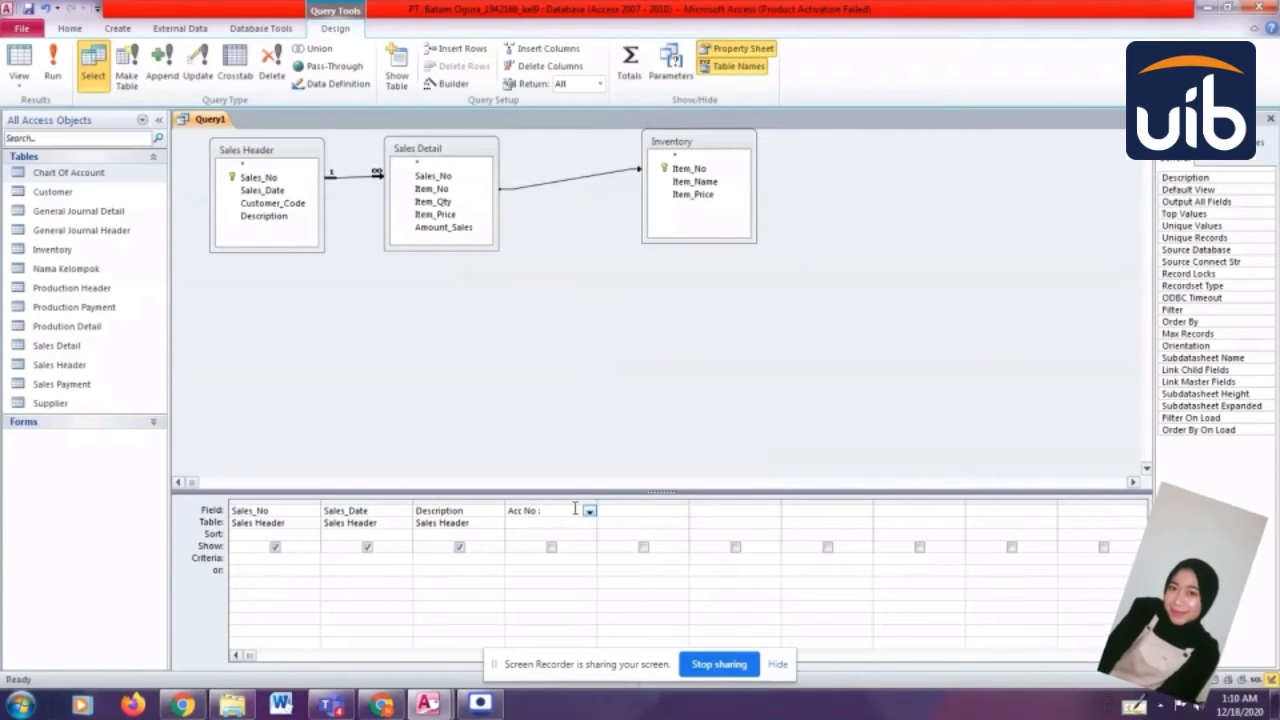
type("130")
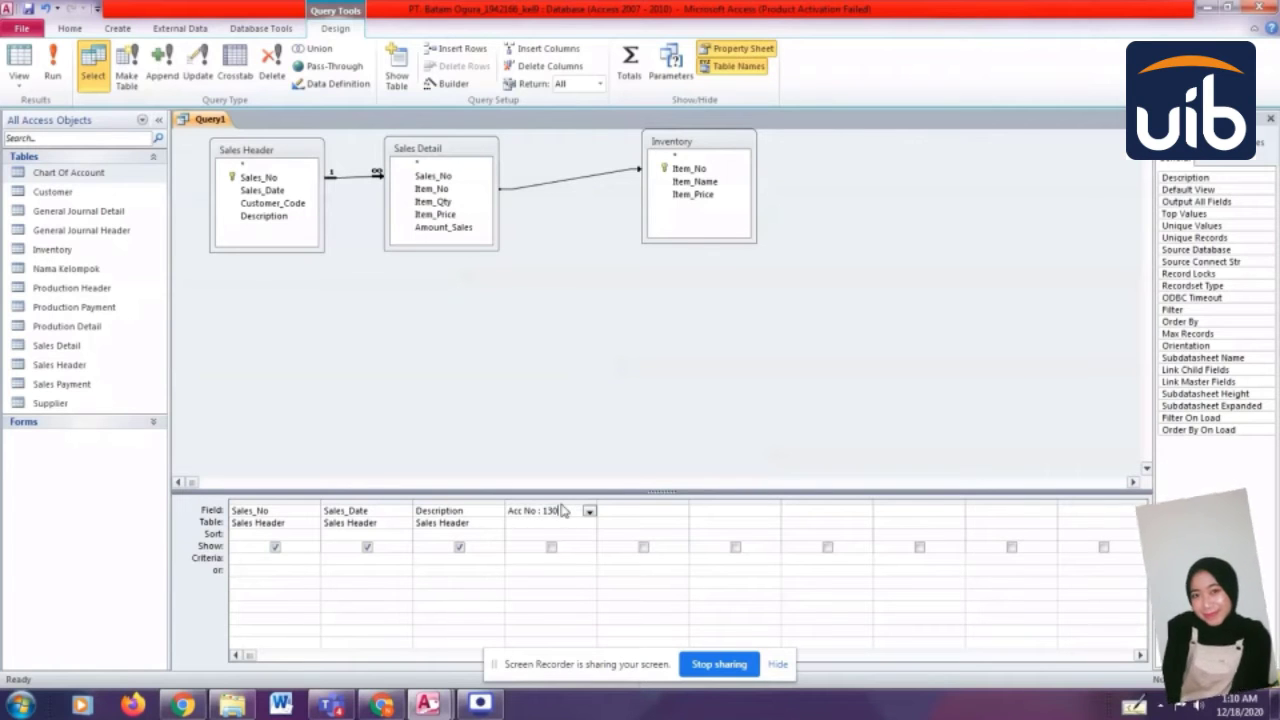
- Start a calculated column named Debit after Acc No and open it in the Expression Builder
left_click(626, 511)
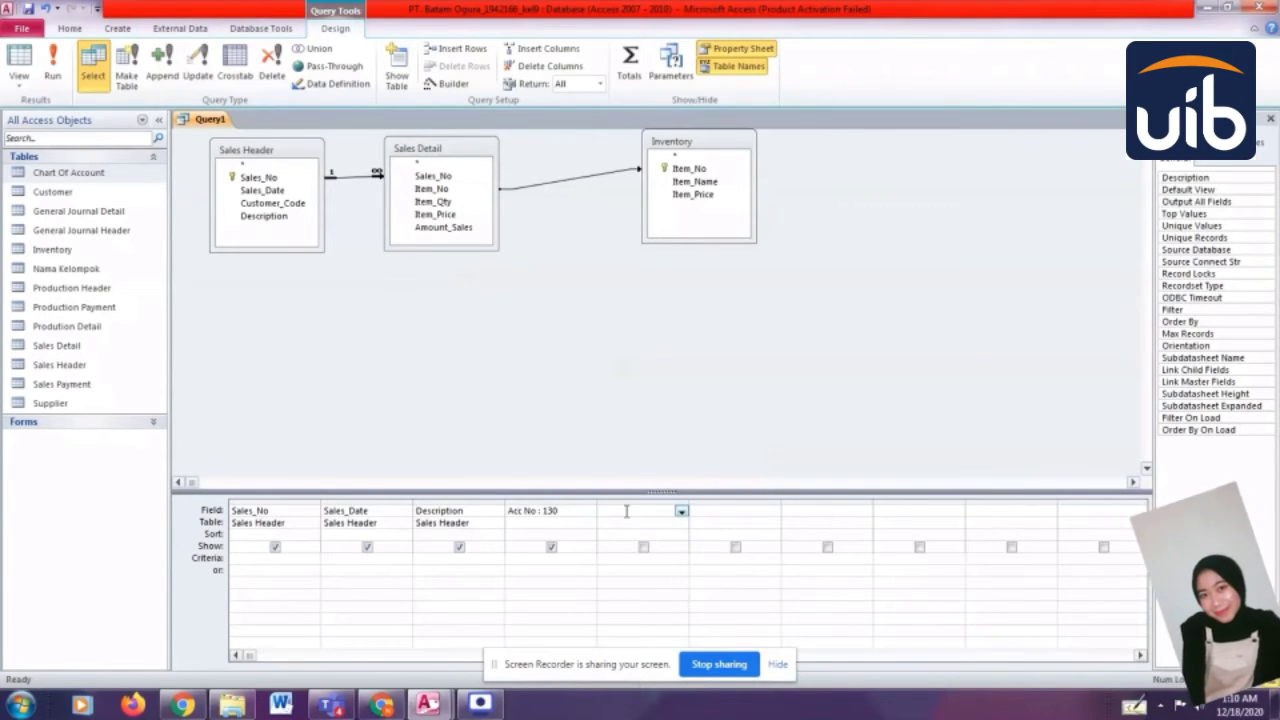
type("Debit")
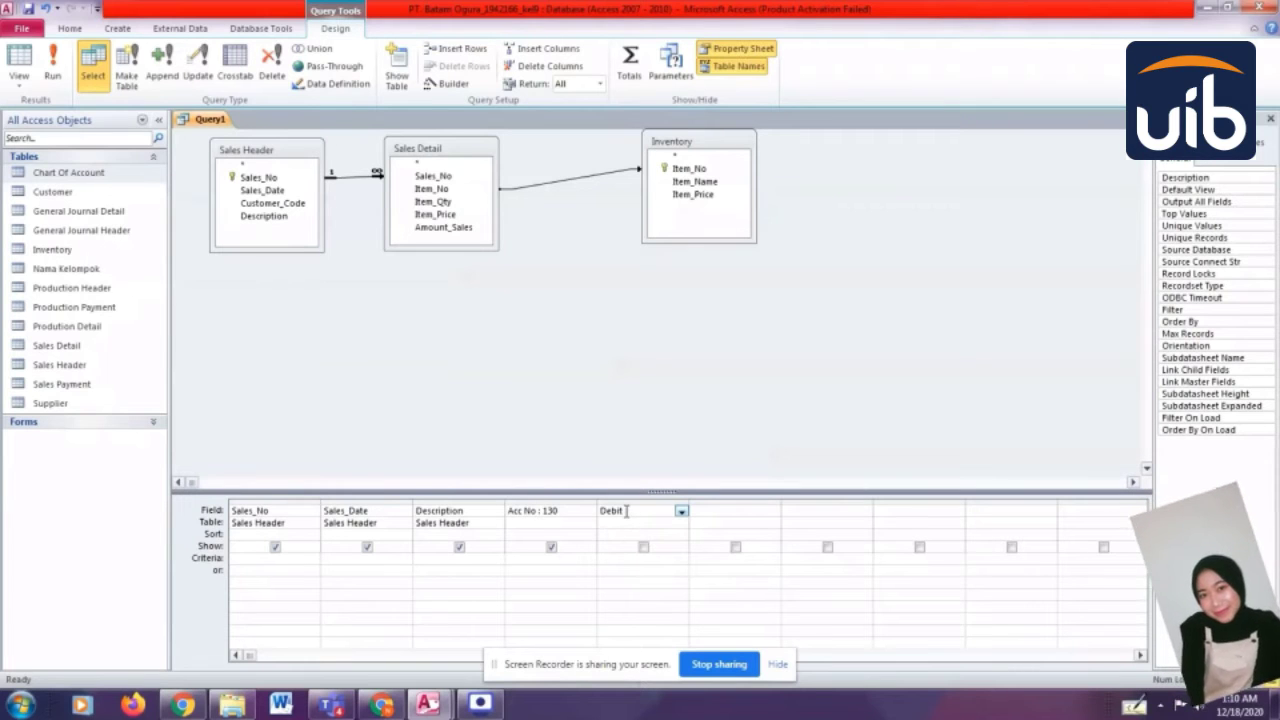
type(":")
right_click(647, 515)
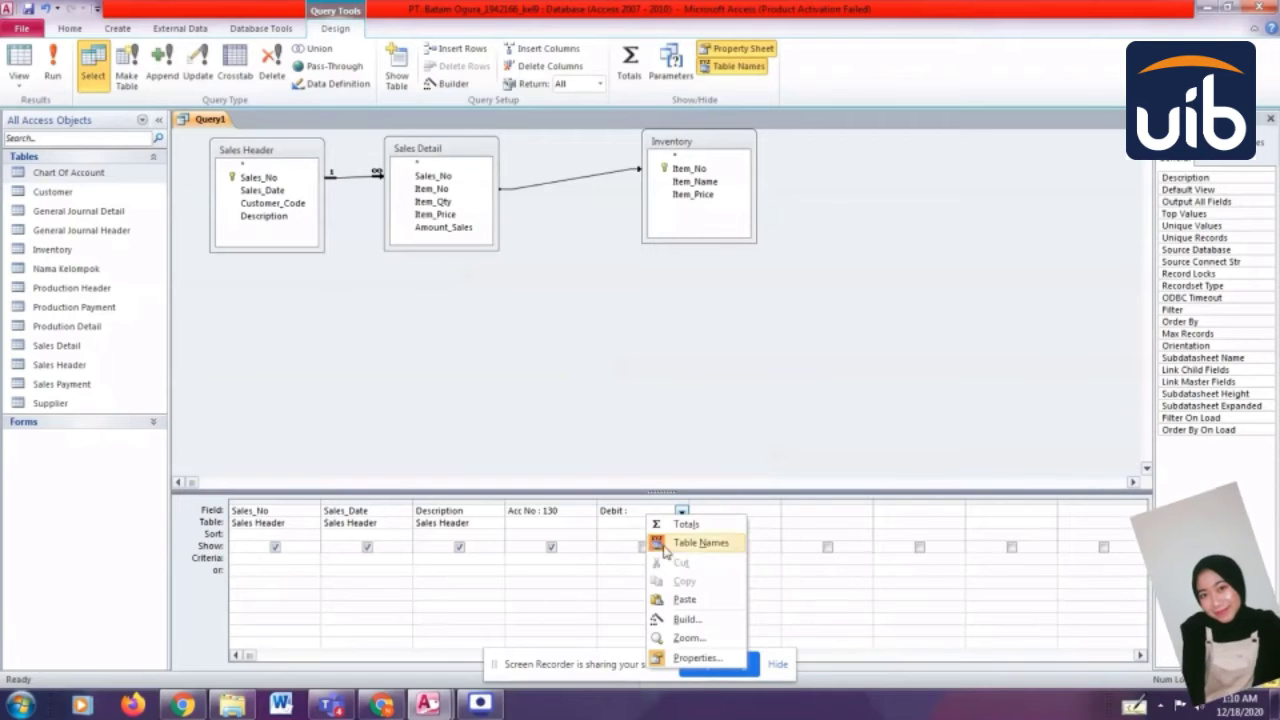
left_click(688, 621)
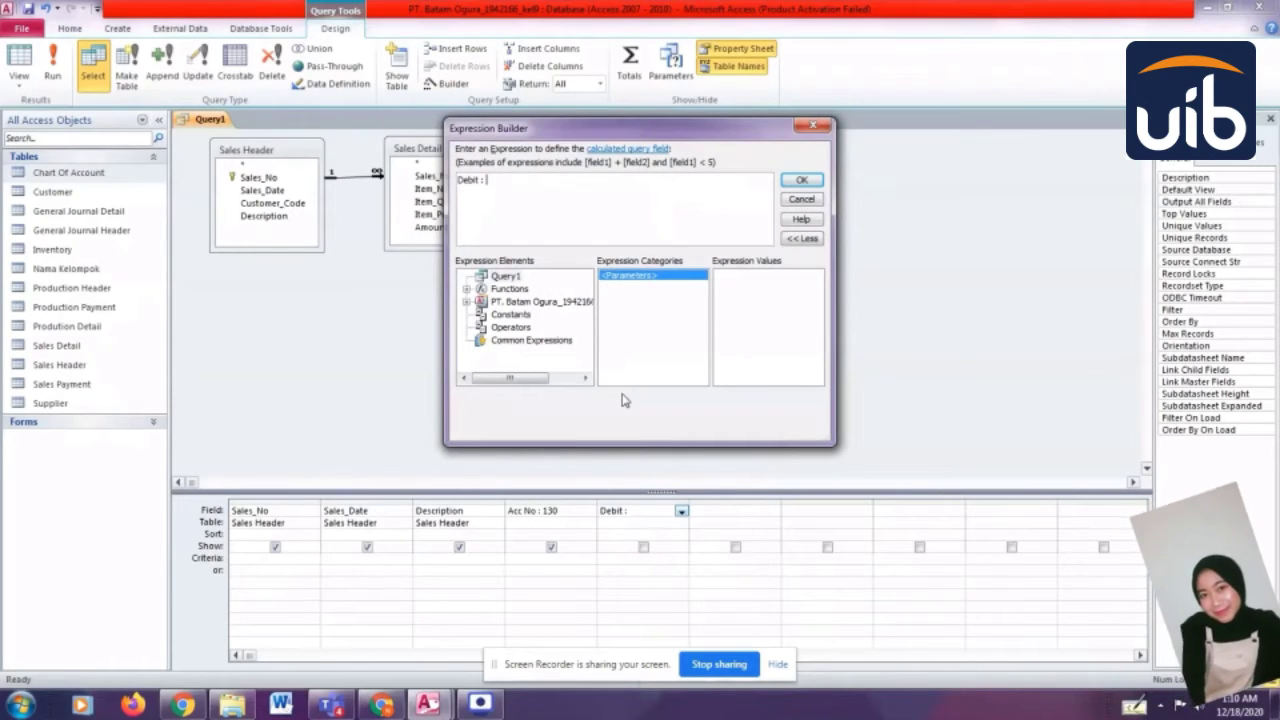
- Begin the Debit expression with Sum([Sales Detail]![Item_Qty]*
type("Sum(")
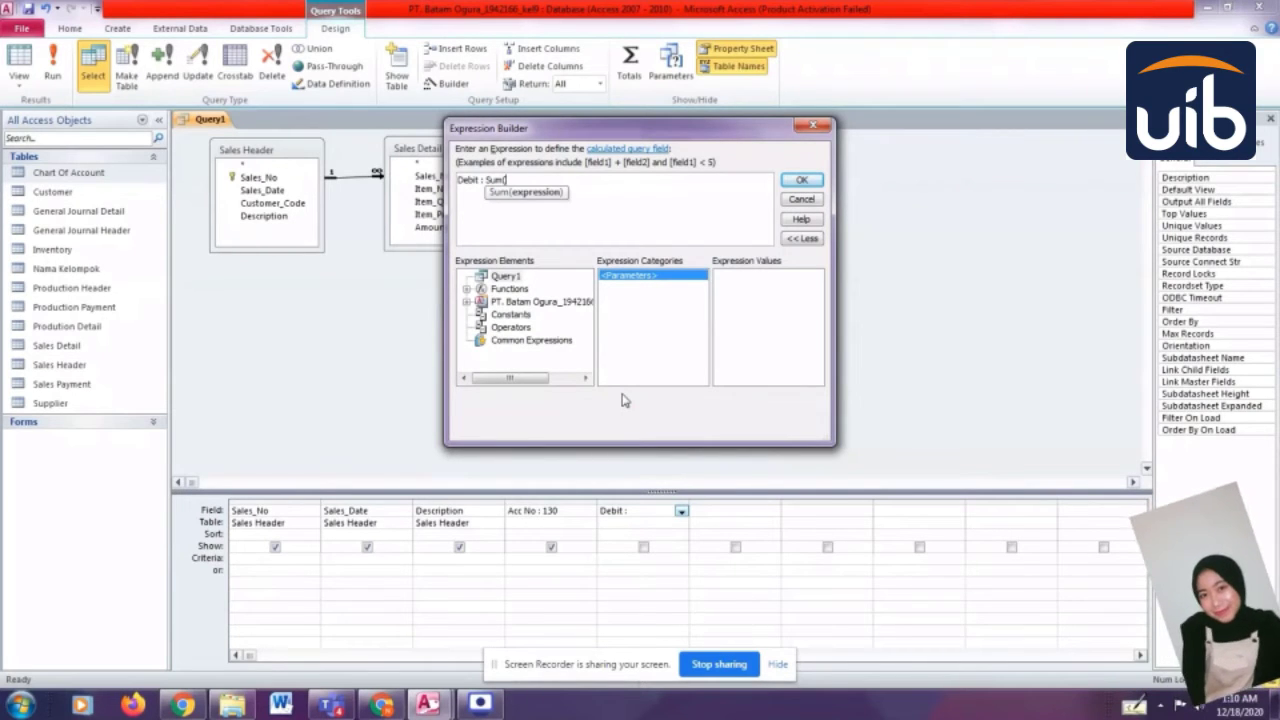
type("[S")
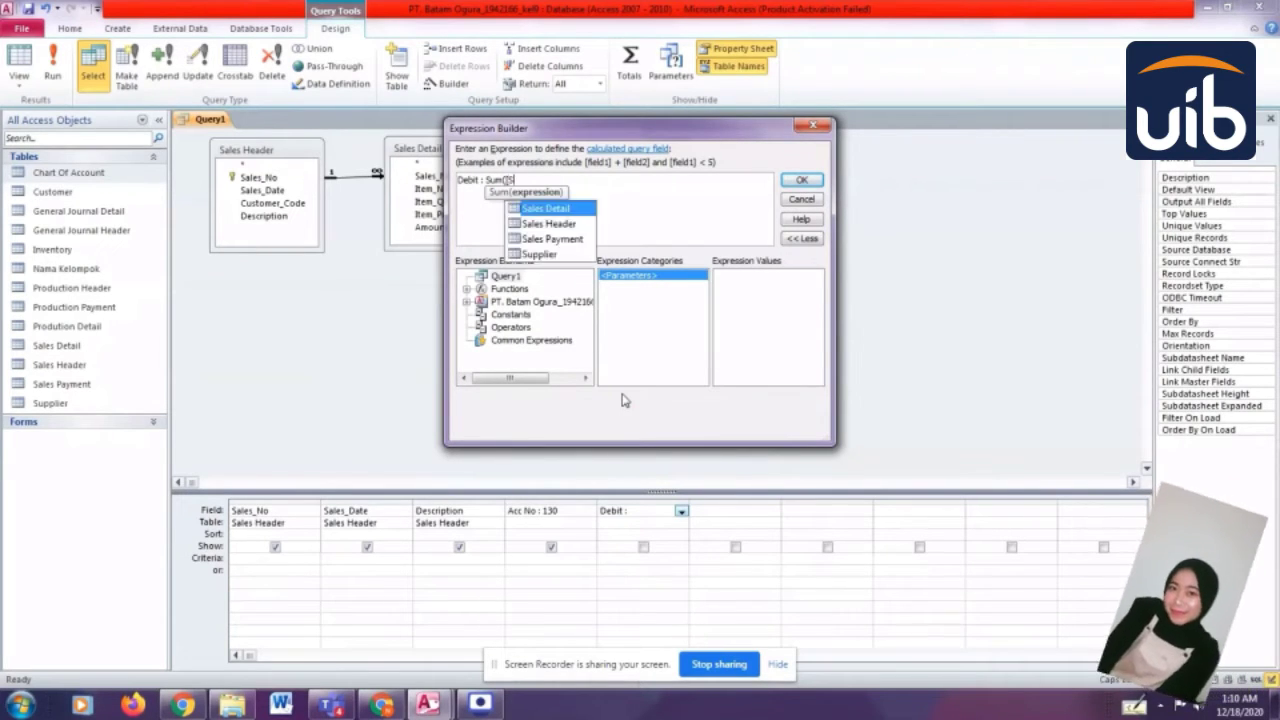
key("Tab")
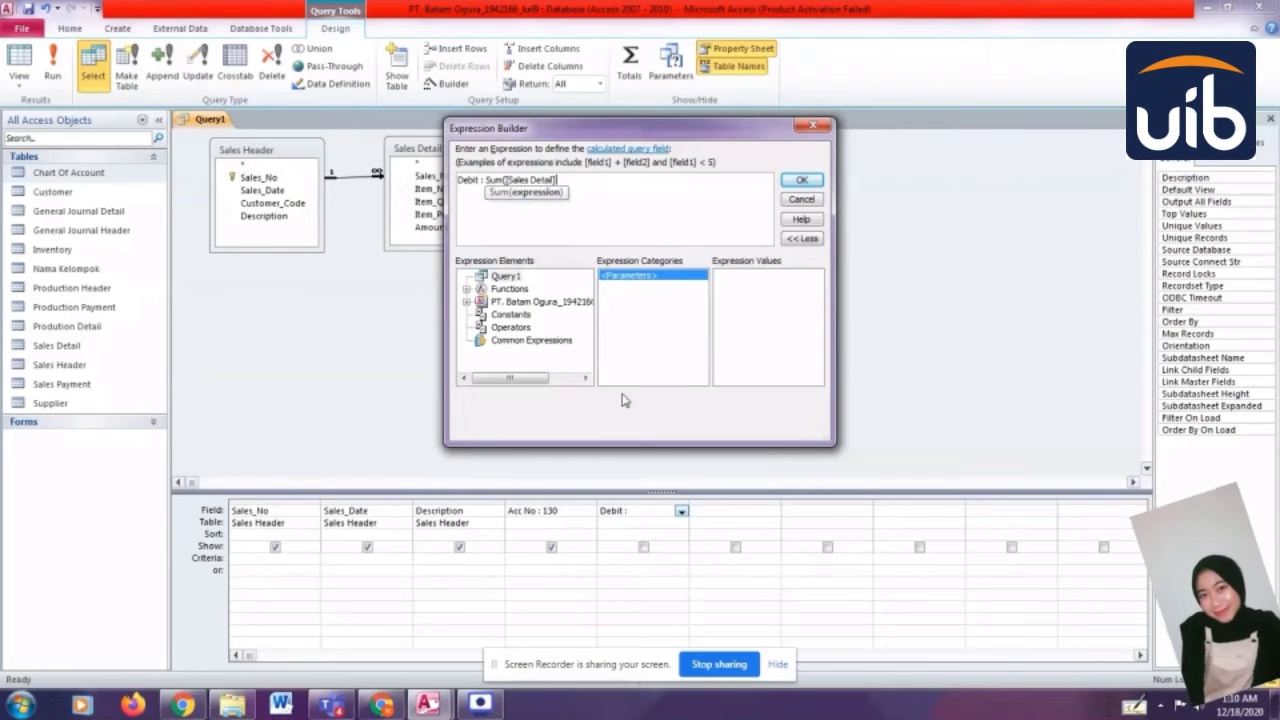
type("!")
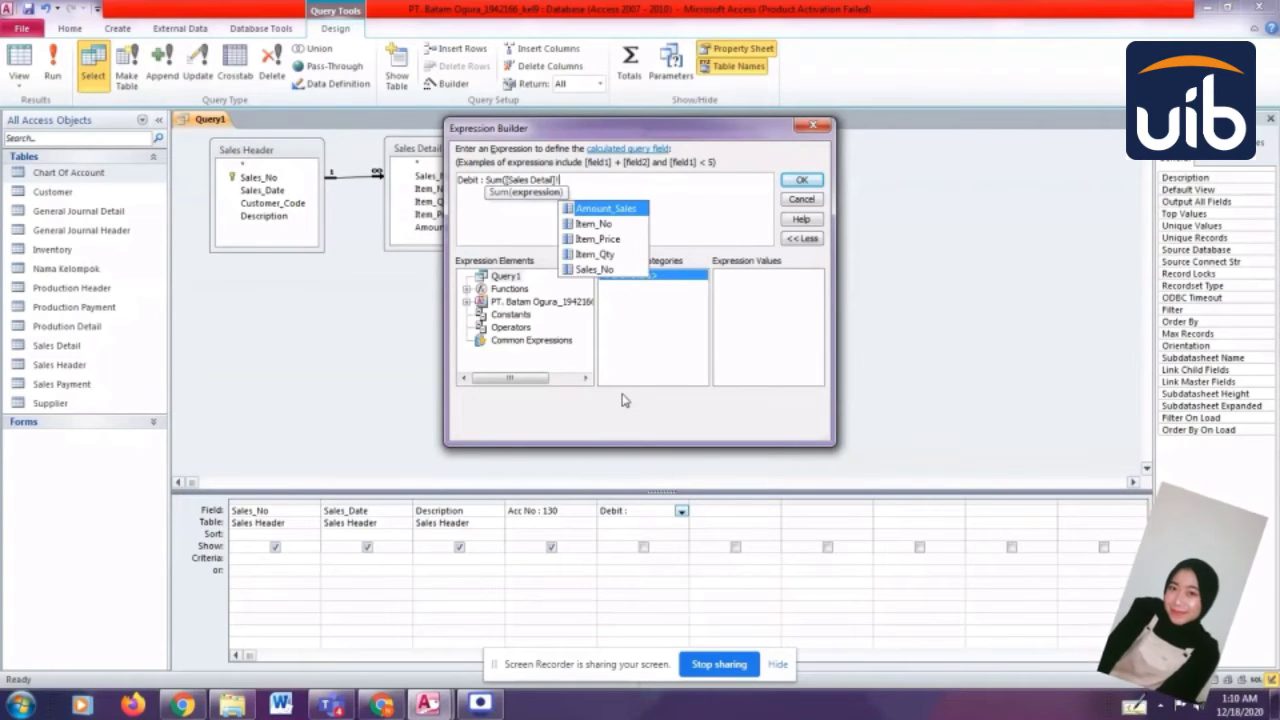
type("[")
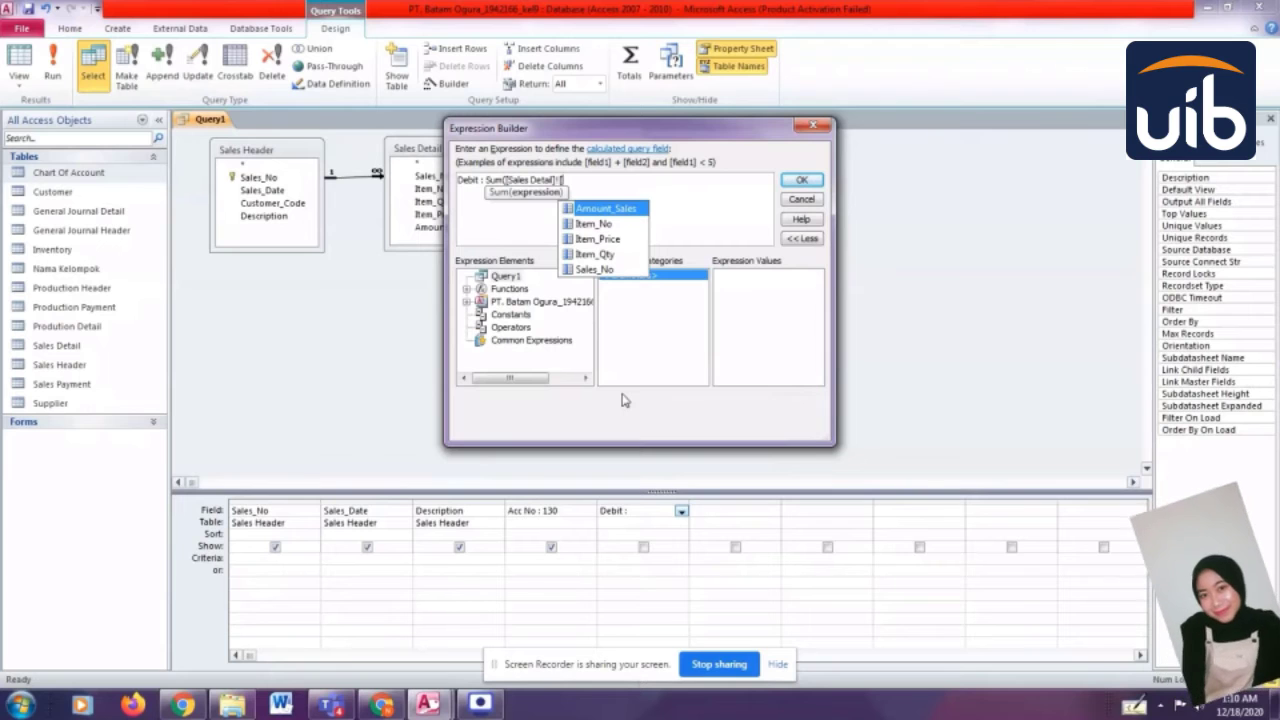
key("Down")
key("Down")
key("Down")
key("Tab")
type("*")
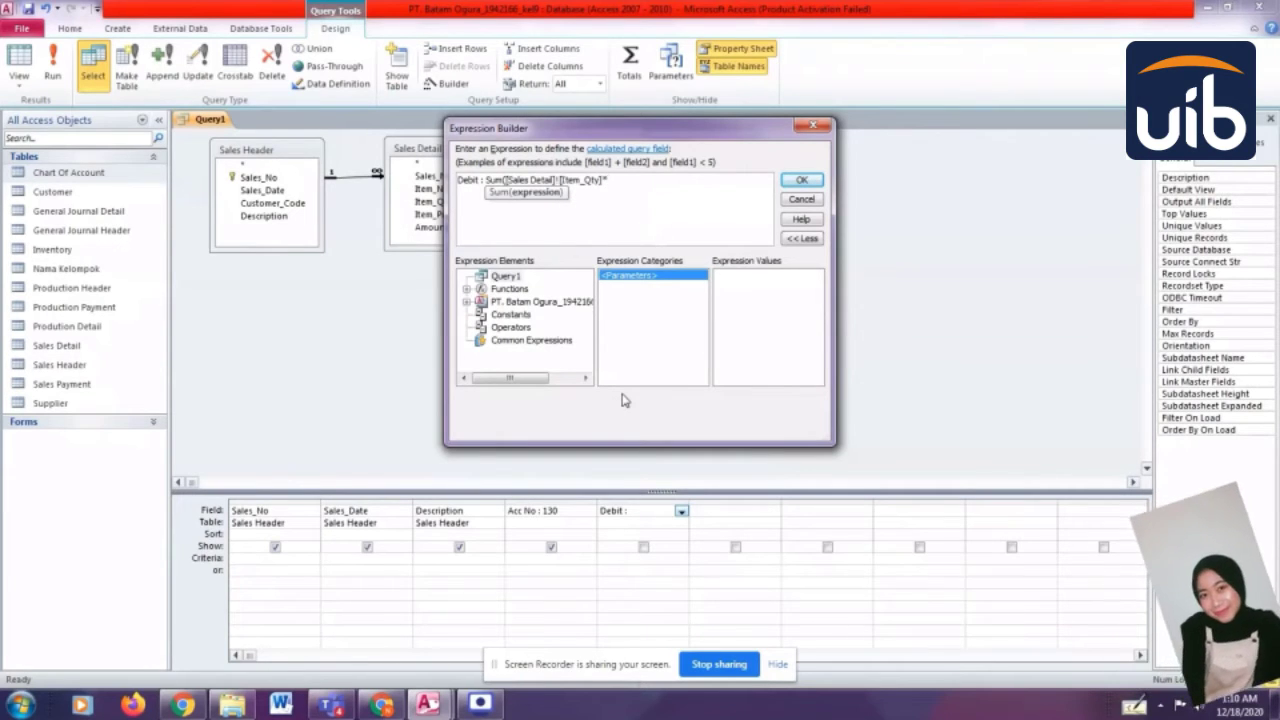
- Complete the Debit expression with the multiplier [Sales_Detail]![Item_Price]) and accept it
type("[Sales_Detai")
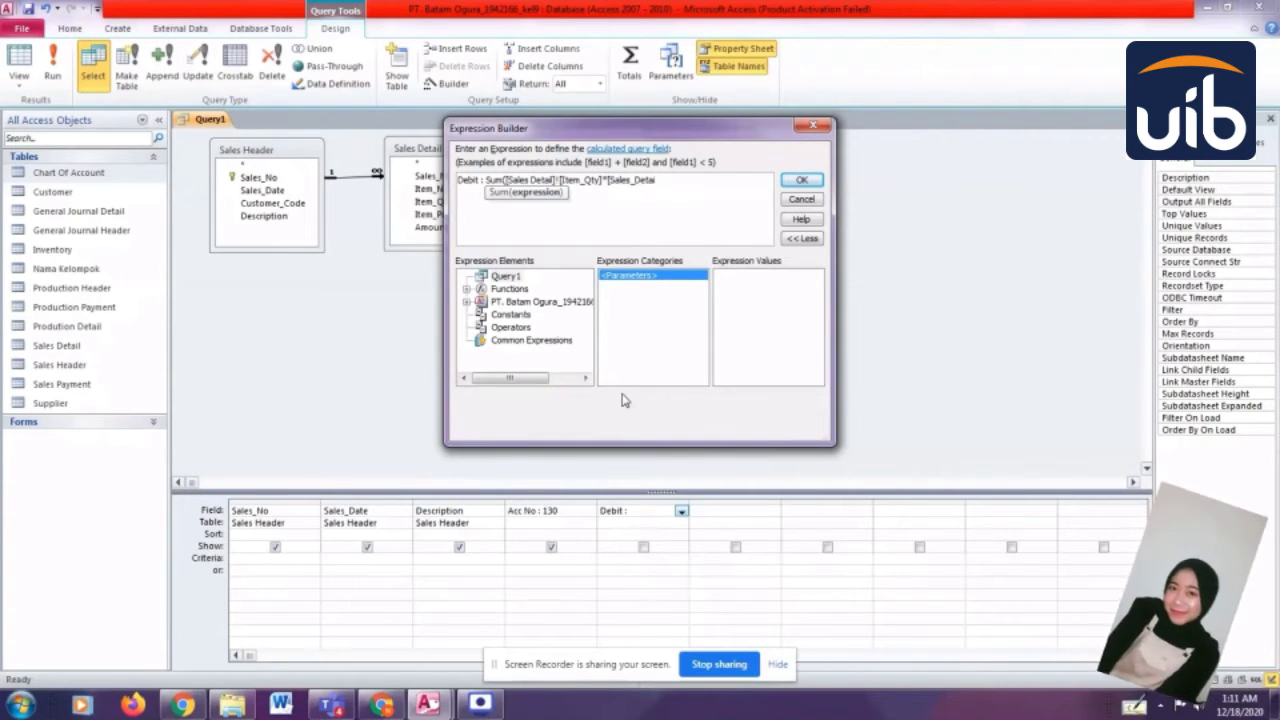
type("l")
type("]")
type("!")
type("[Item")
type("_Pr")
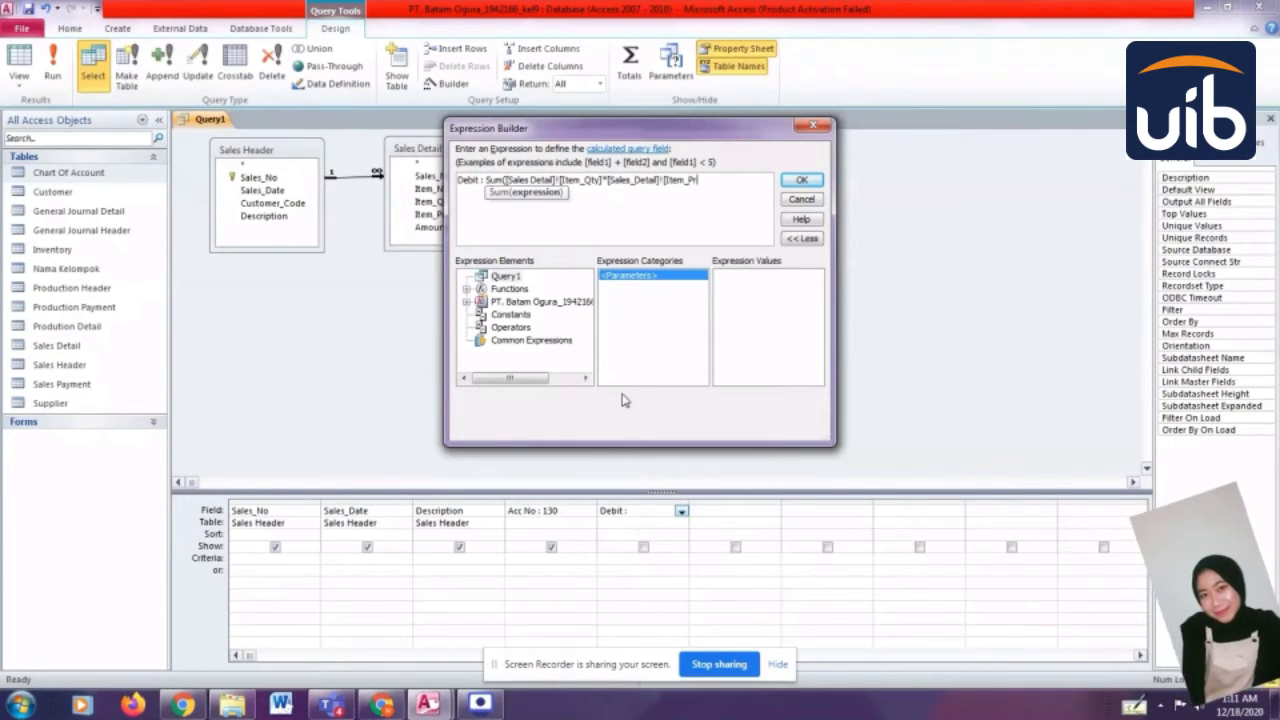
type("ice")
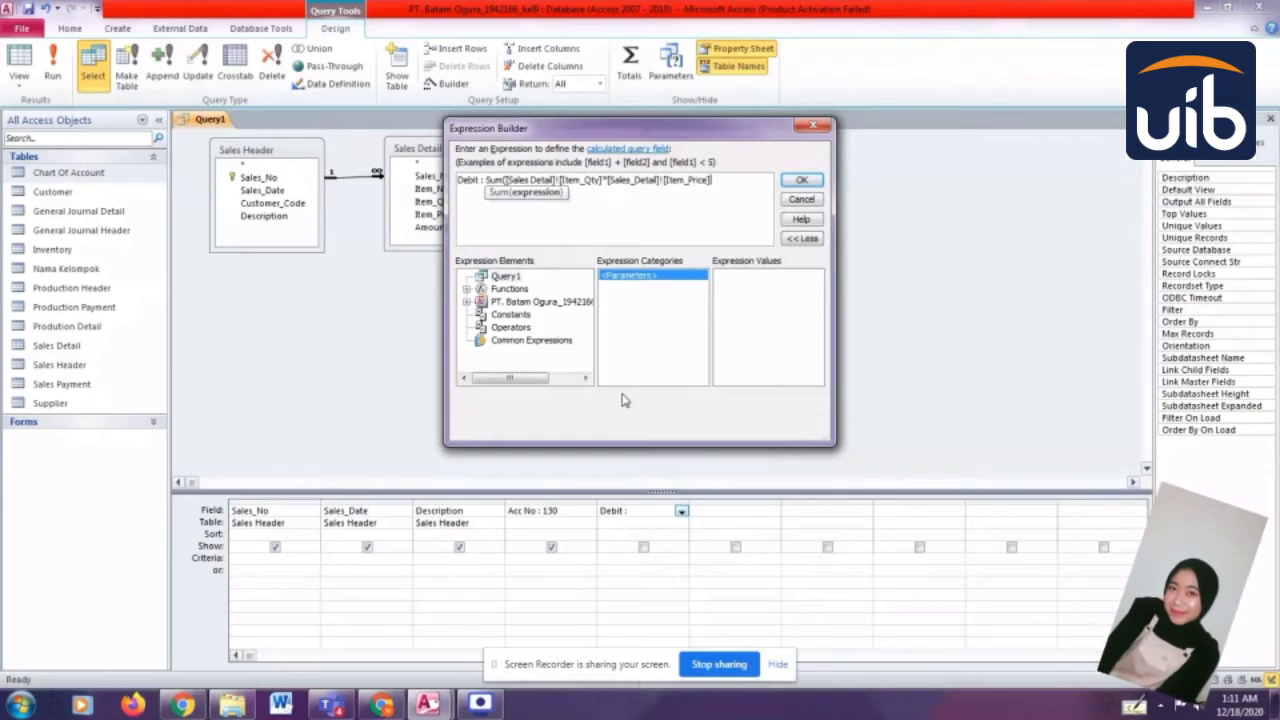
type("])")
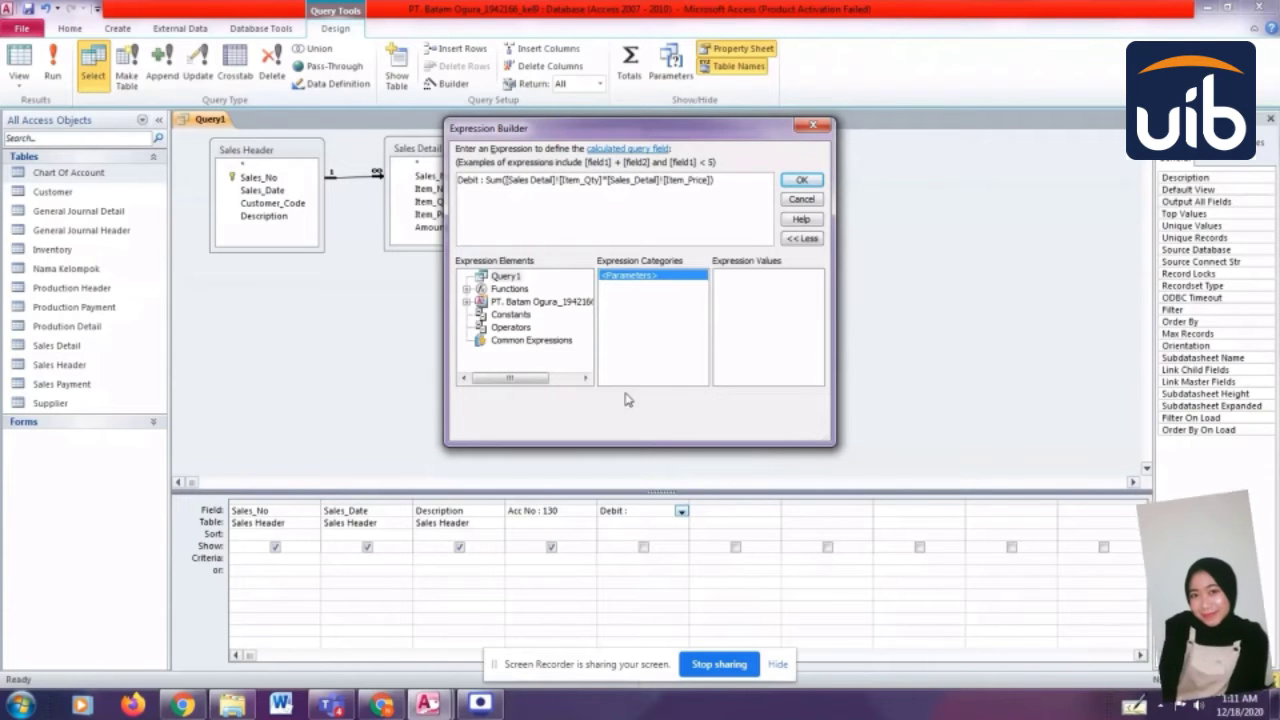
left_click(801, 180)
- Add a calculated column named Kredit with the constant value 0 after Debit
left_click(760, 513)
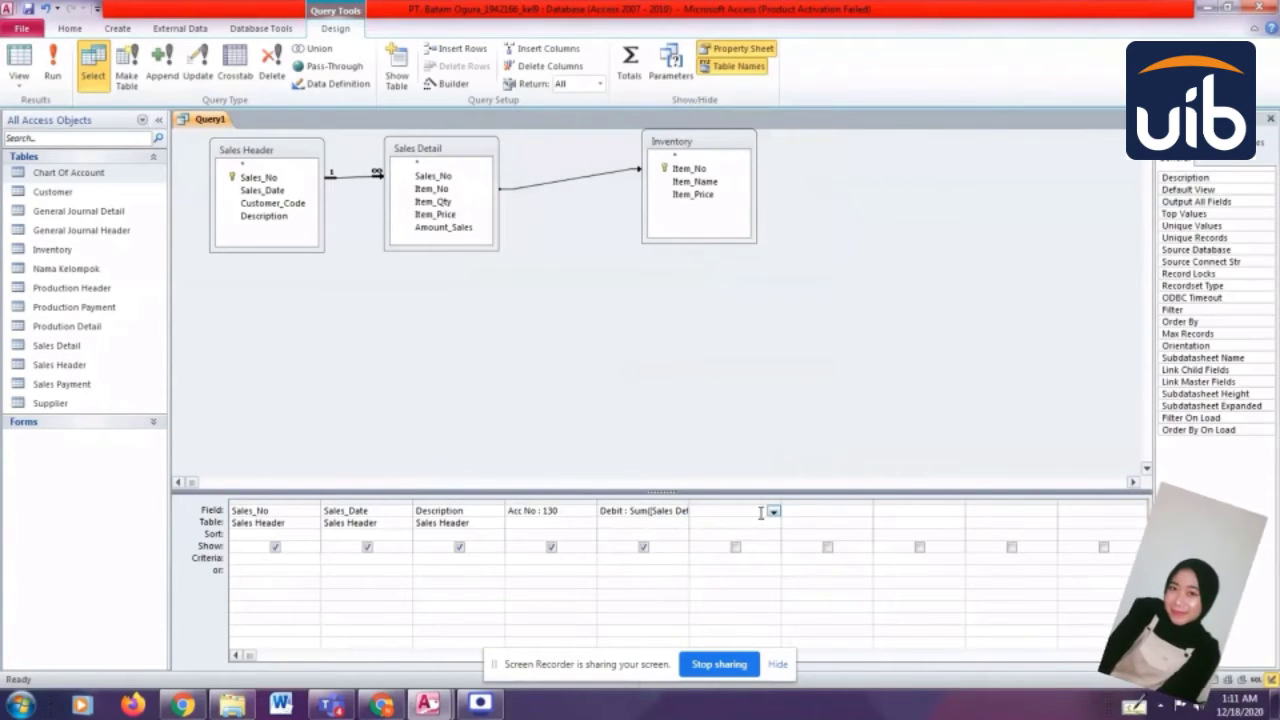
type("Kredit : 0")
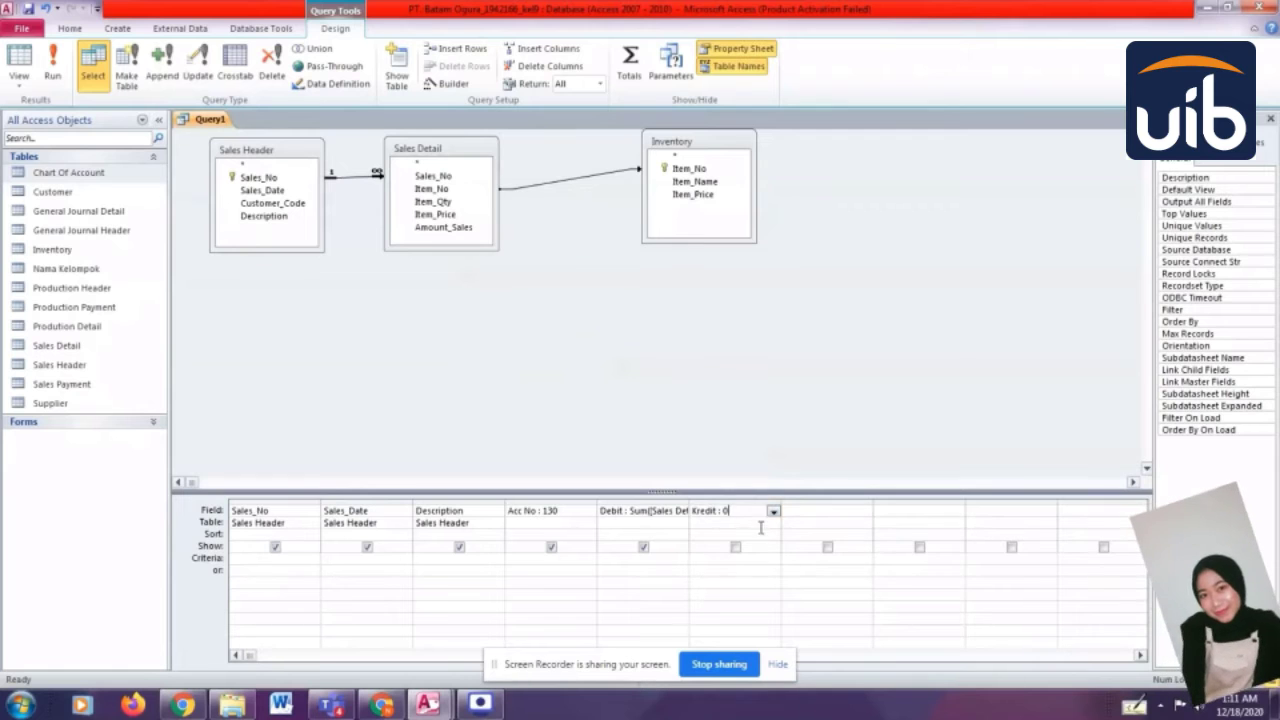
left_click(759, 522)
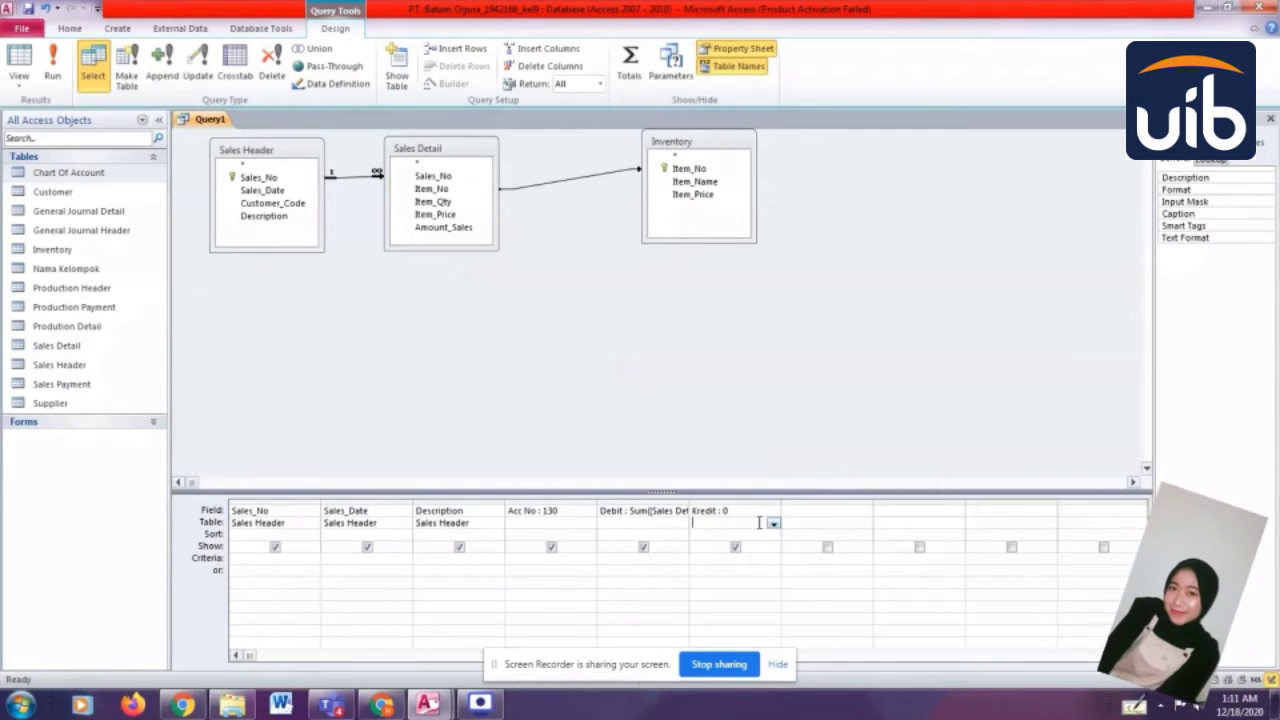
- Show the query's Total row and set the Debit column's total to Expression
left_click(630, 63)
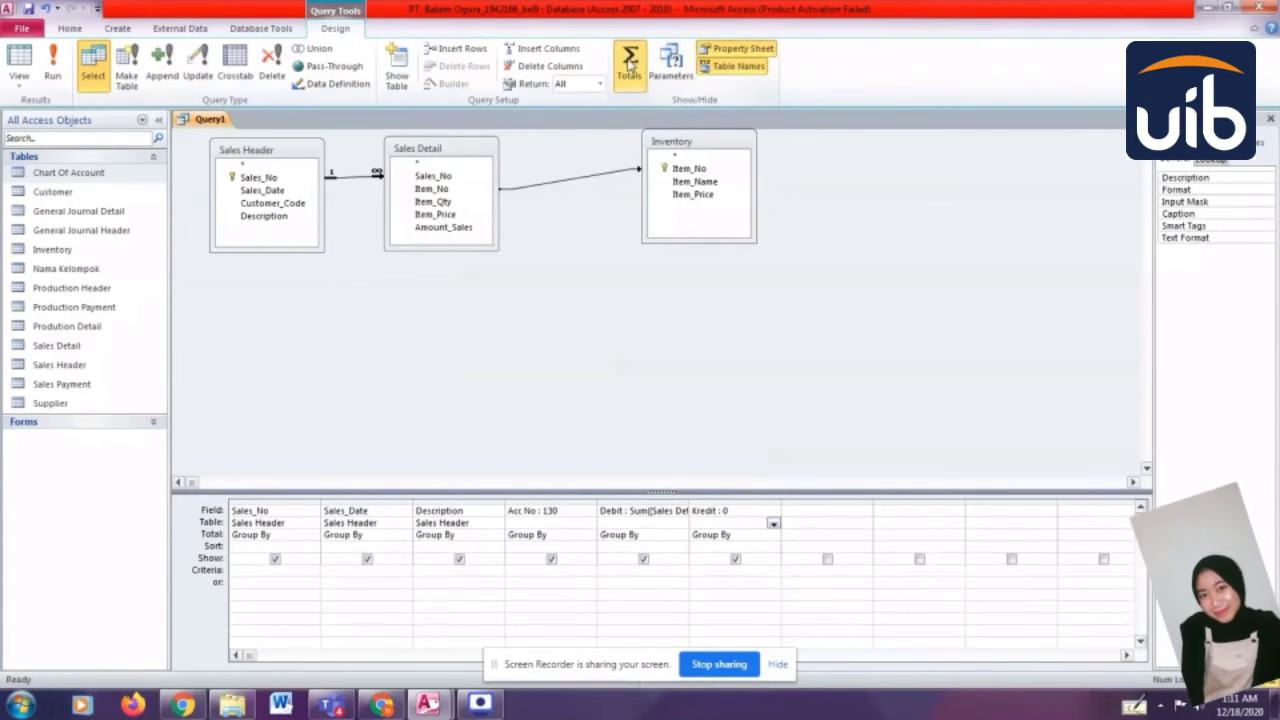
left_click(662, 540)
left_click(681, 536)
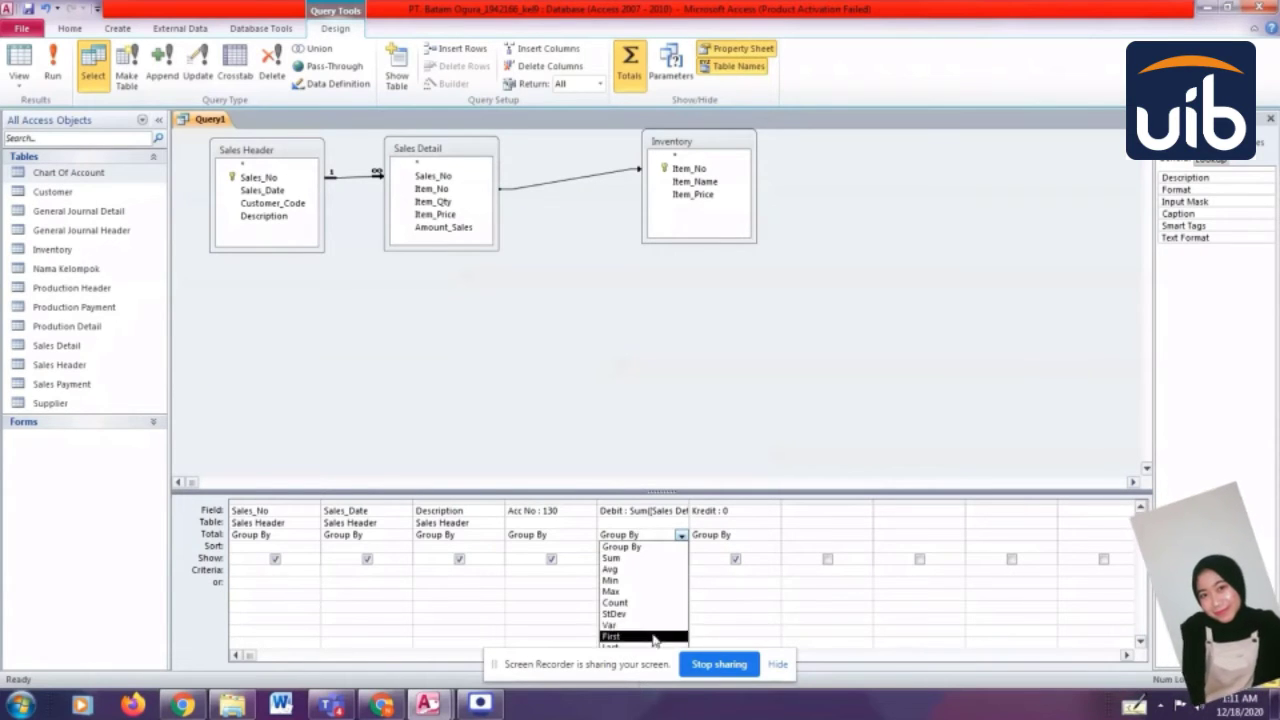
left_click(779, 665)
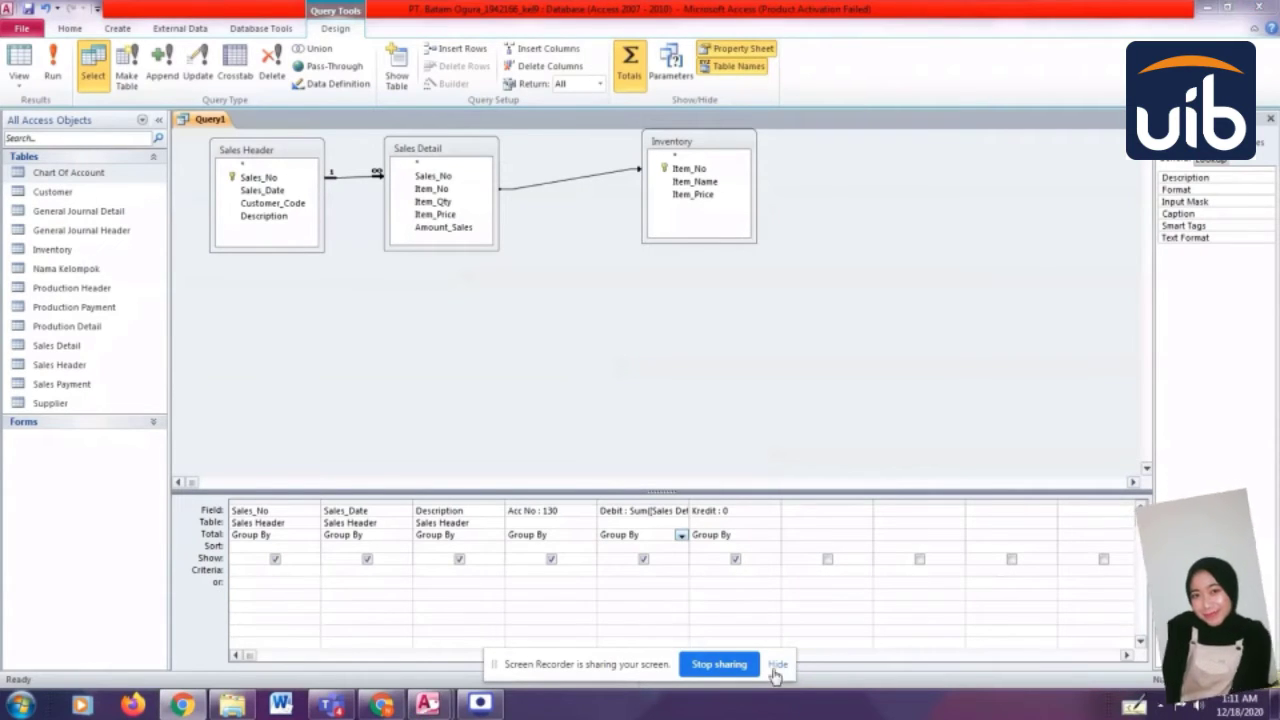
left_click(683, 537)
left_click(662, 657)
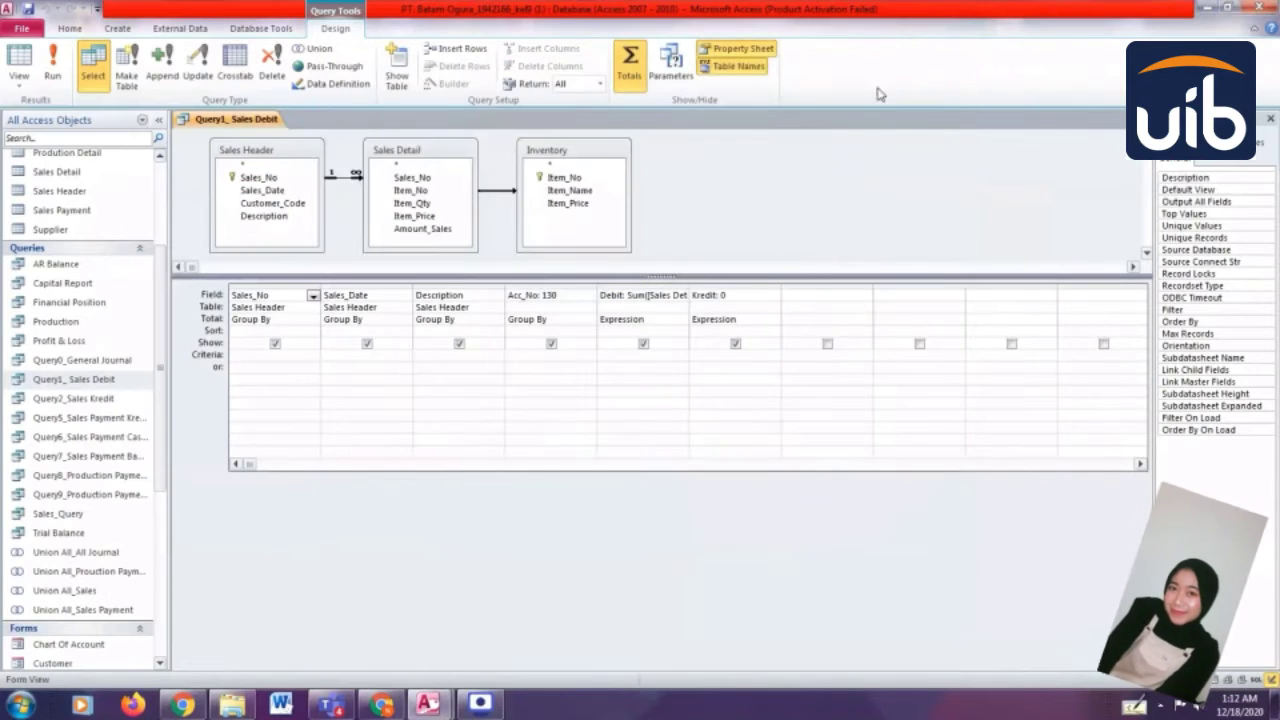
- Examine the design of Query2_Sales Kredit and open Query5_Sales Payment Kredit
double_click(100, 398)
left_click(19, 80)
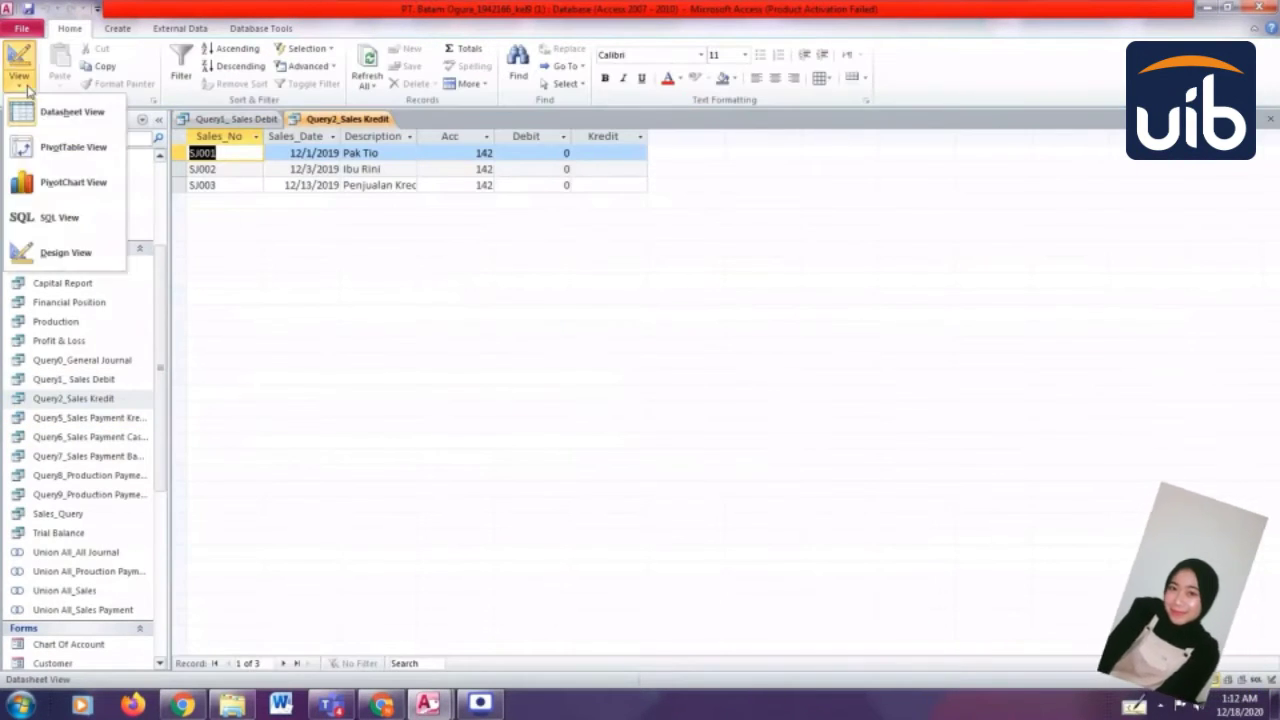
left_click(70, 262)
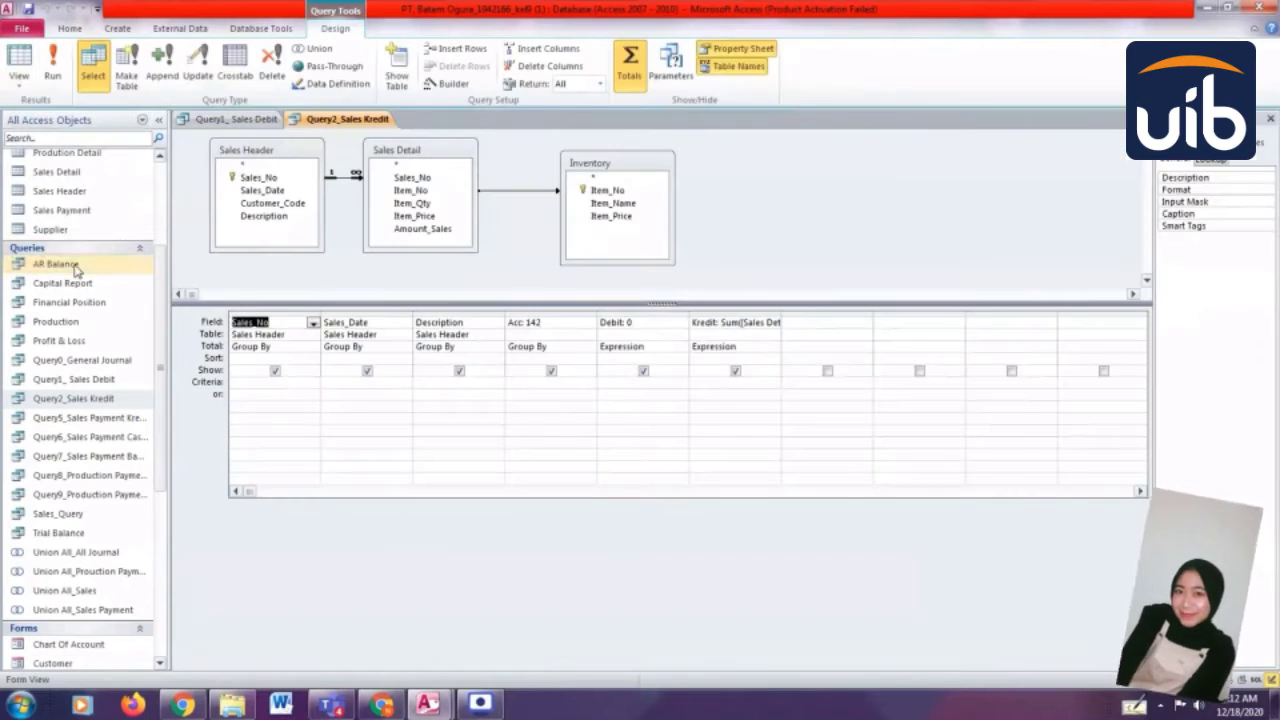
double_click(139, 420)
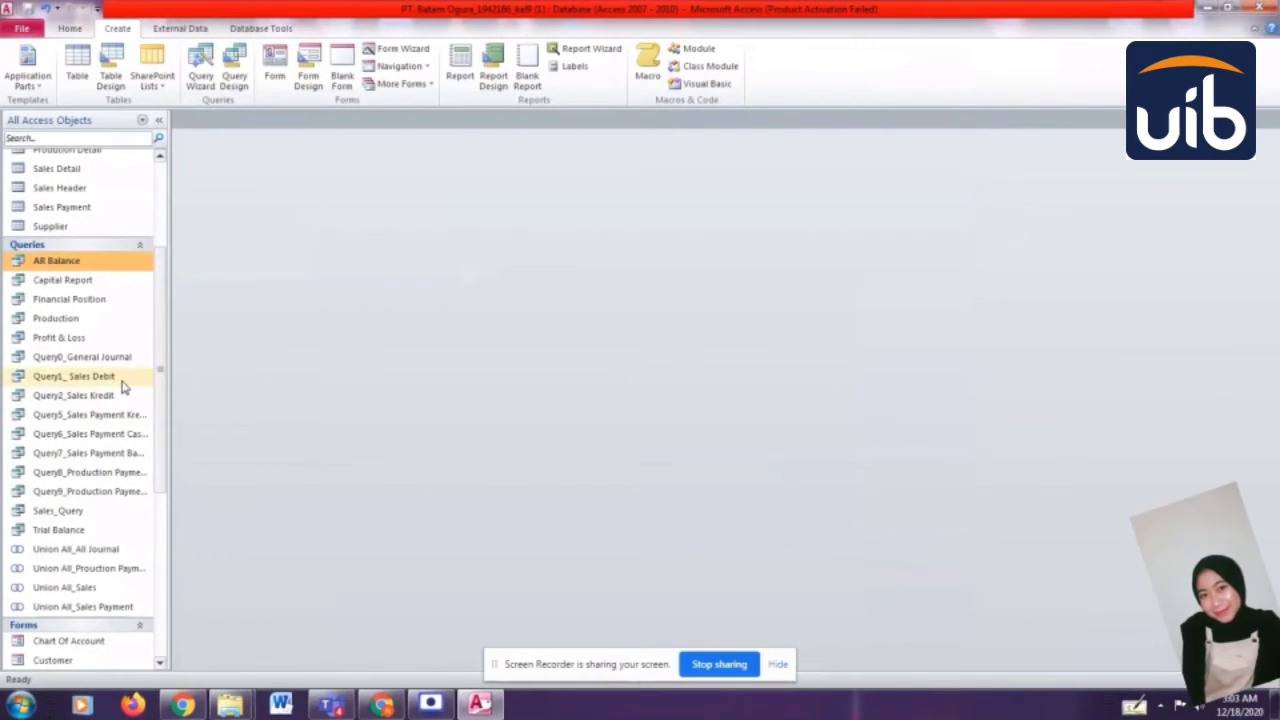
- Open the Query1_ Sales Debit results and examine Query2_Sales Kredit in Design view
double_click(122, 382)
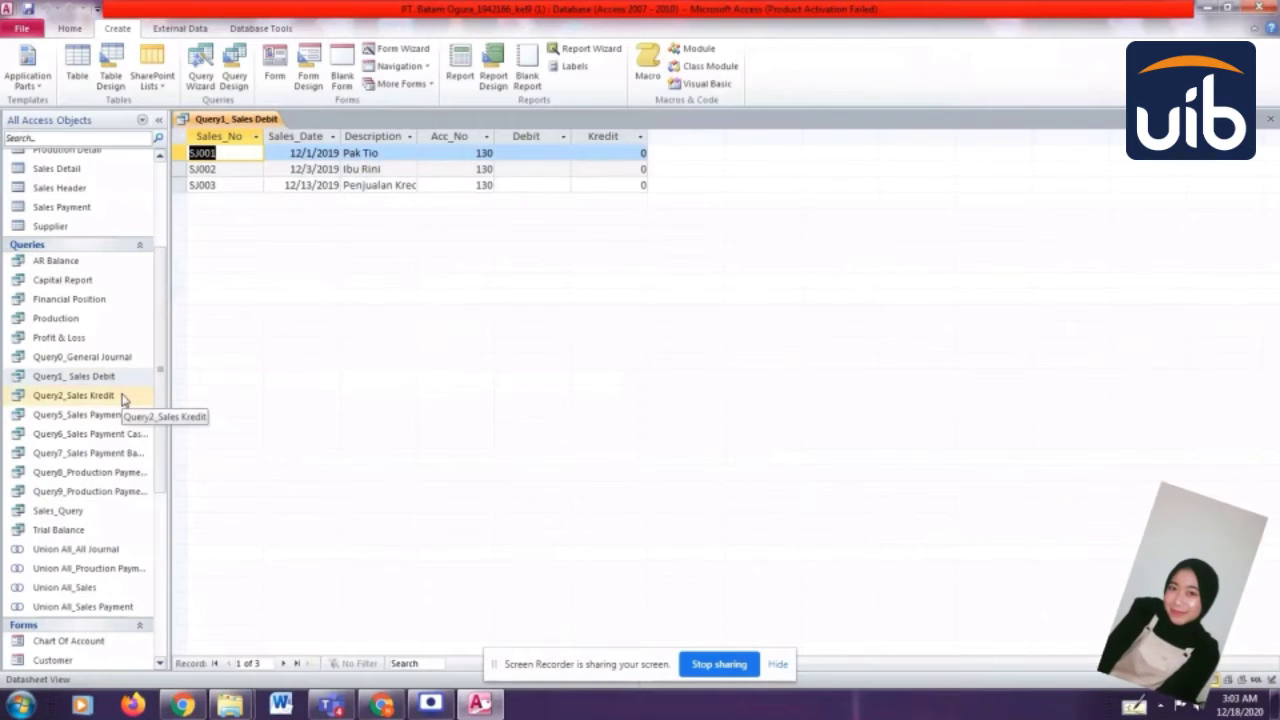
double_click(122, 398)
left_click(78, 30)
left_click(18, 60)
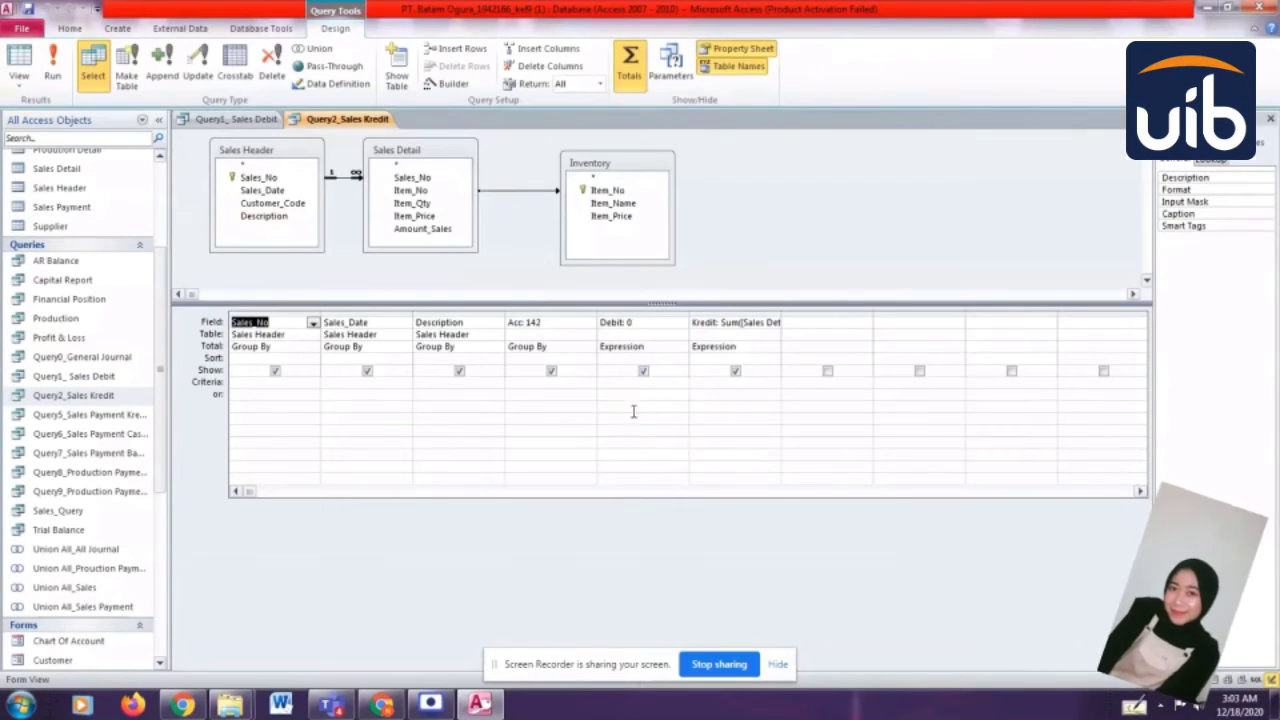
- Examine the Query5_Sales Payment Kredit, Query6_Sales Payment Cash Debit and Query7_Sales Payment Bank Debit queries in Design view
double_click(112, 416)
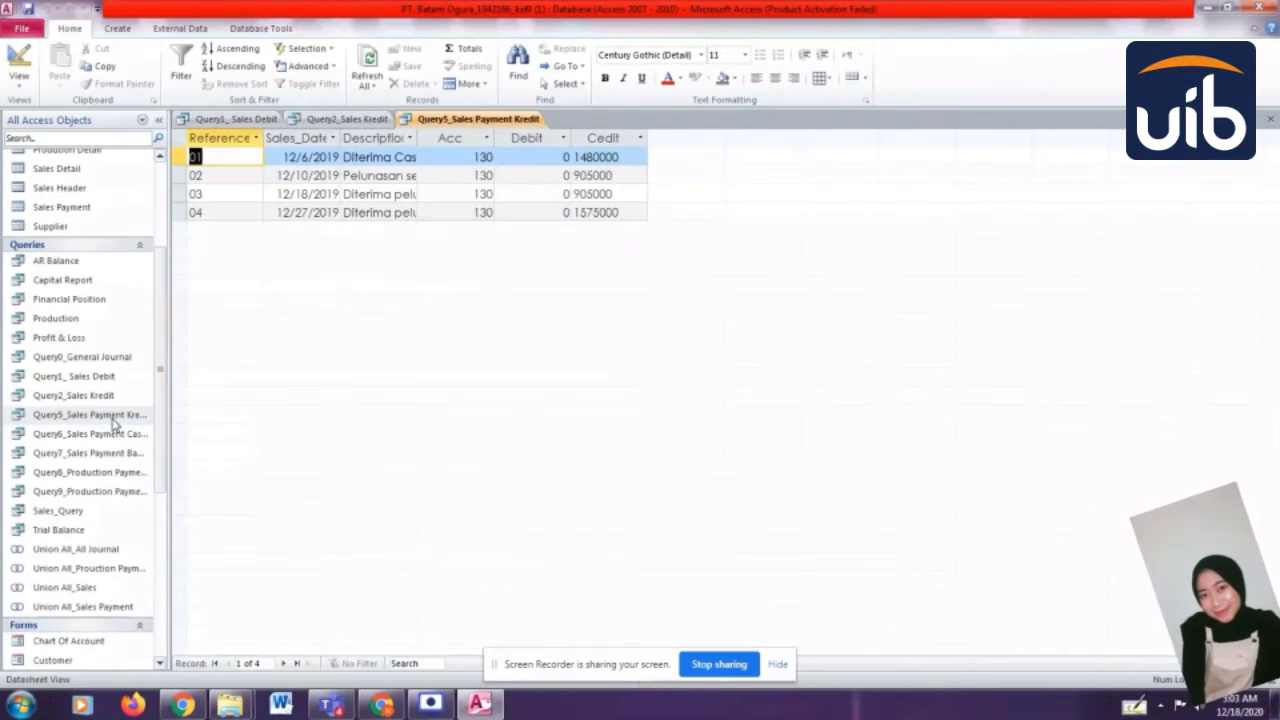
left_click(19, 62)
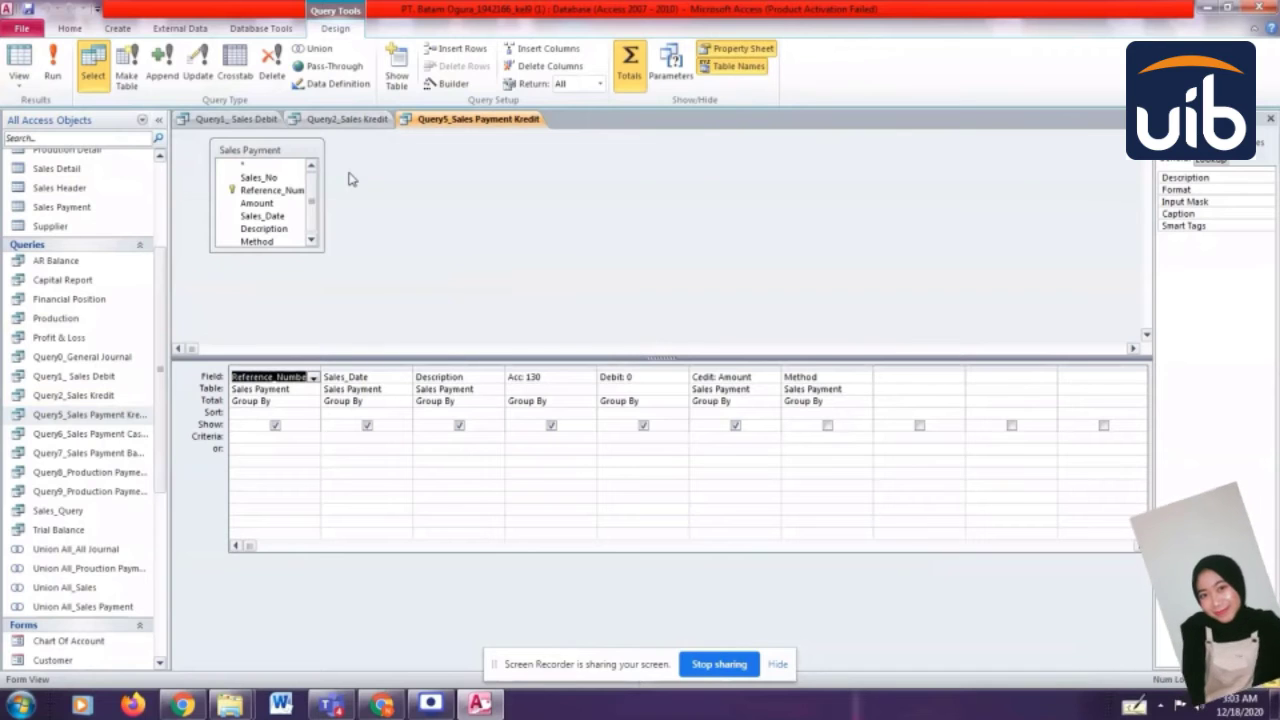
left_click(88, 438)
double_click(88, 438)
left_click(19, 62)
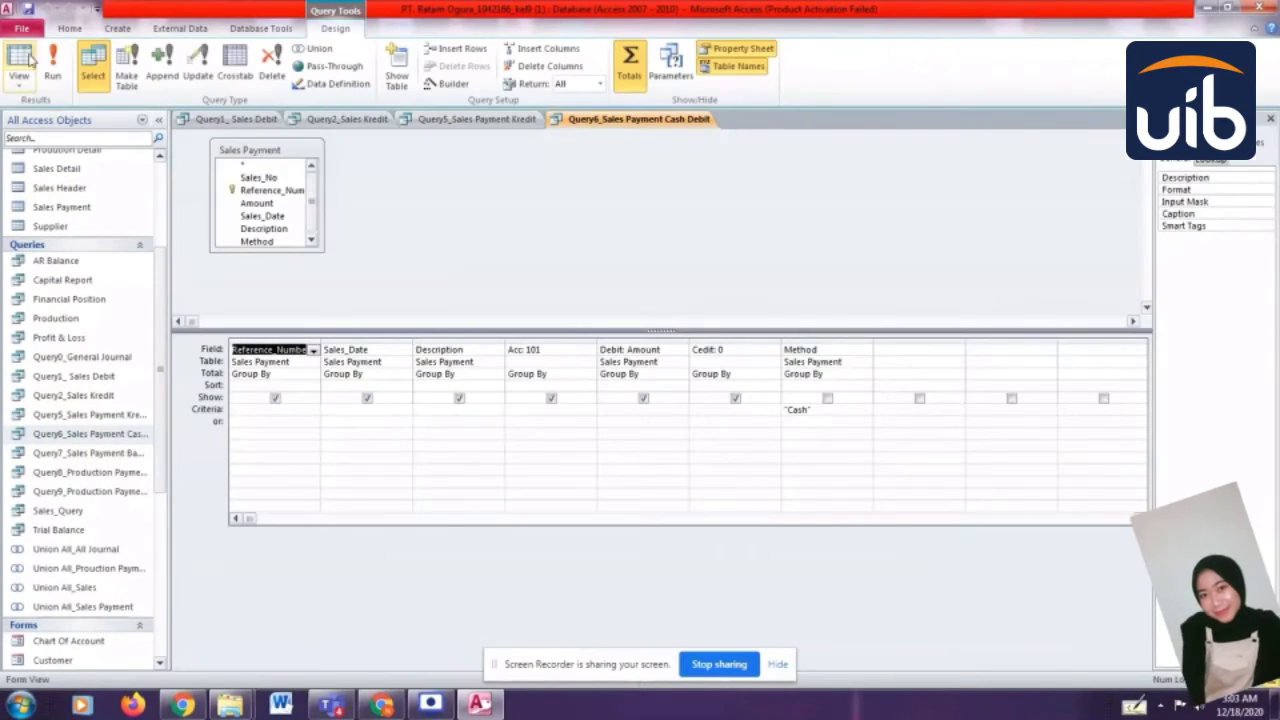
double_click(120, 453)
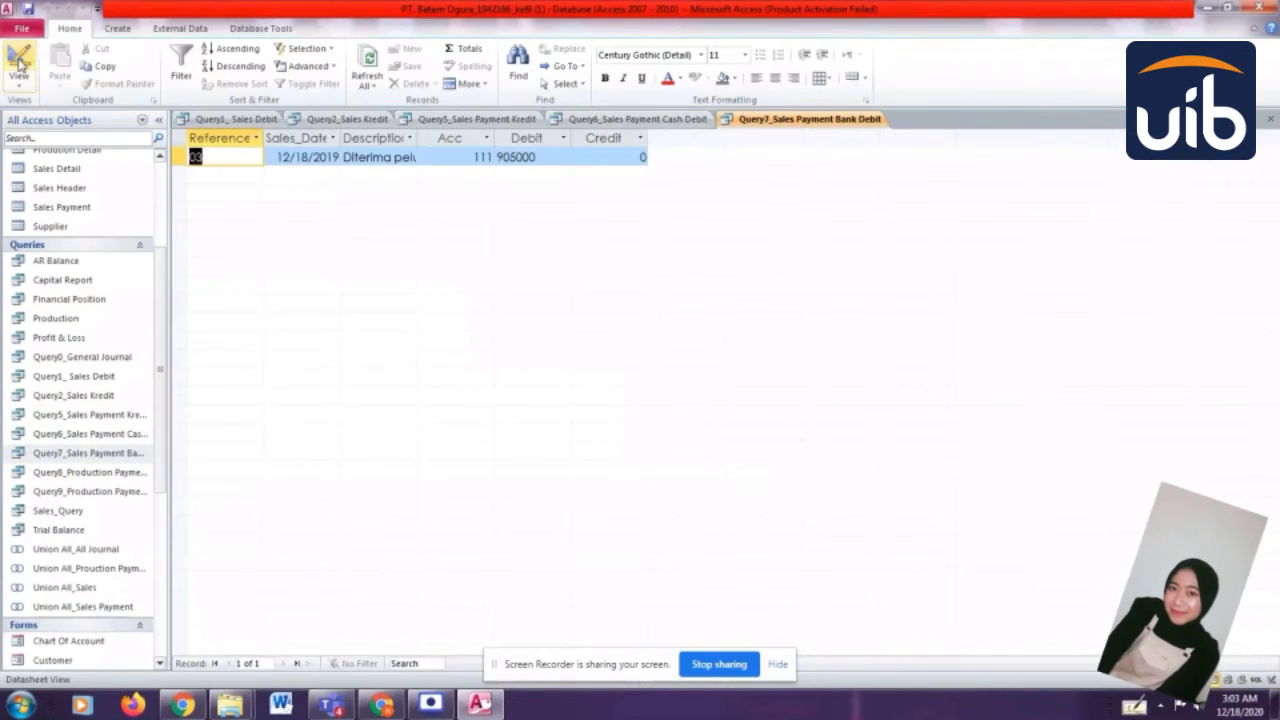
left_click(19, 62)
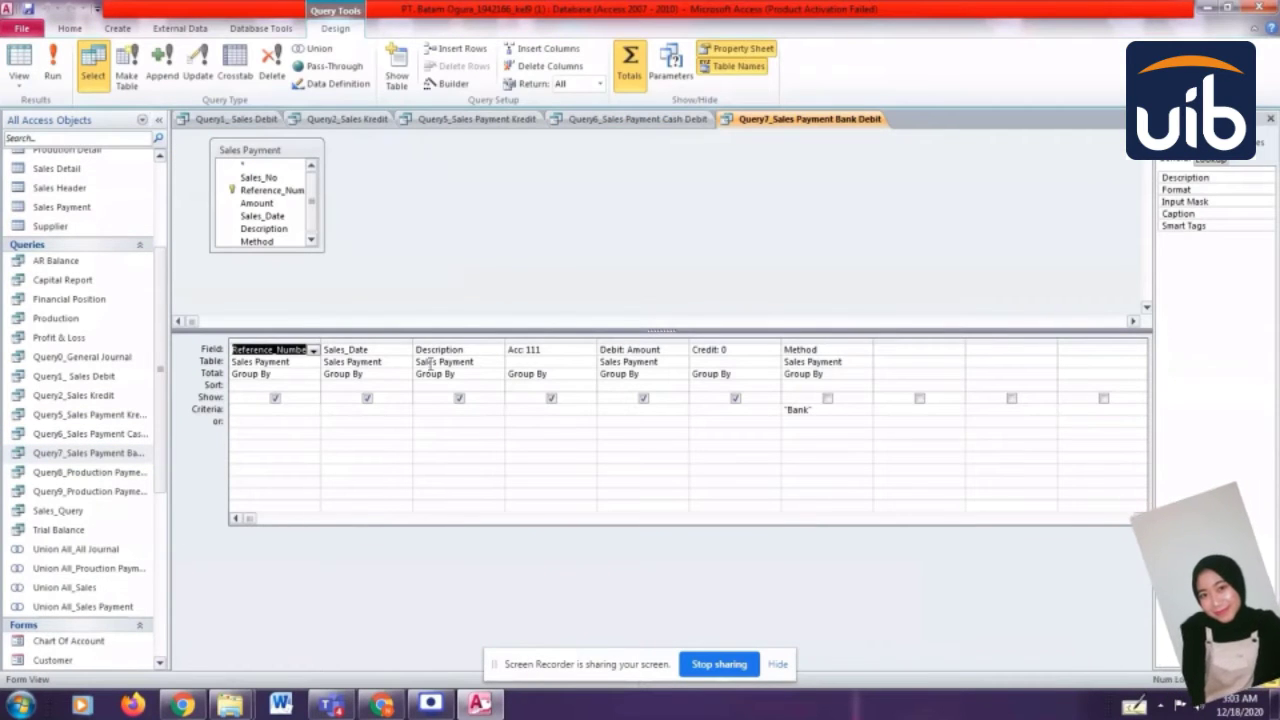
- Examine the Query8_Production Payment Debit query in Design view
left_click(118, 476)
double_click(118, 476)
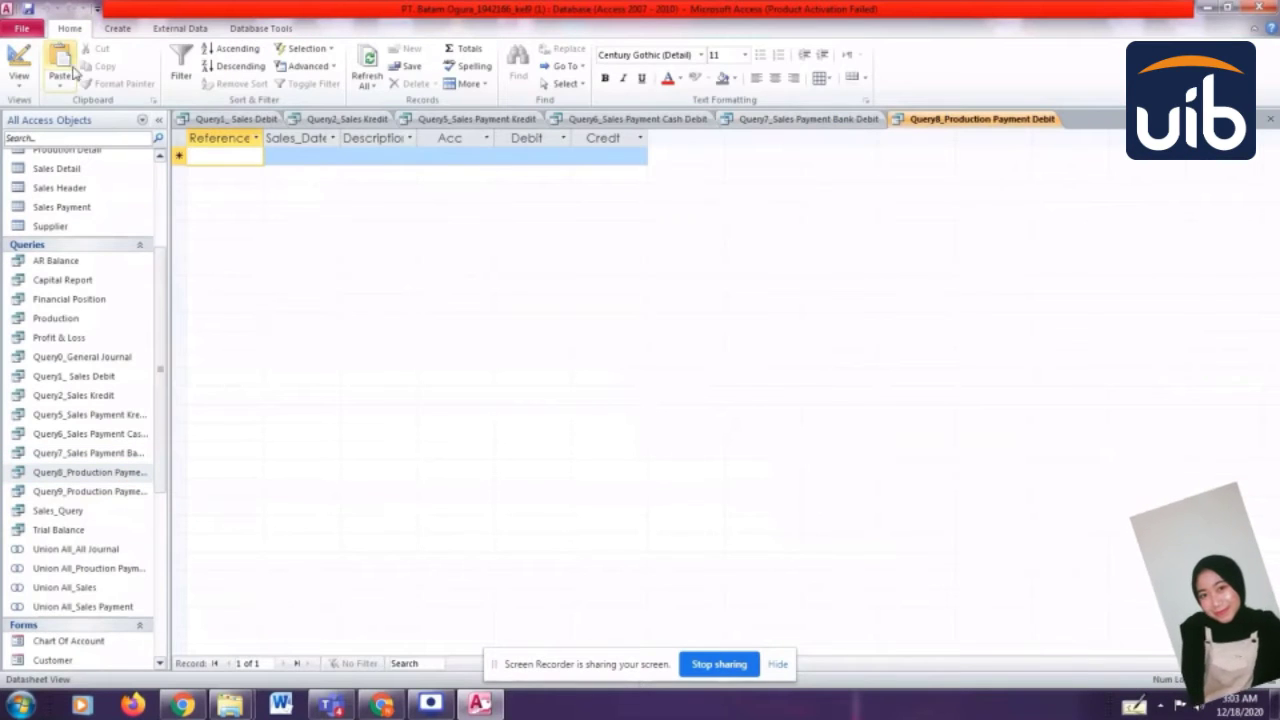
left_click(24, 62)
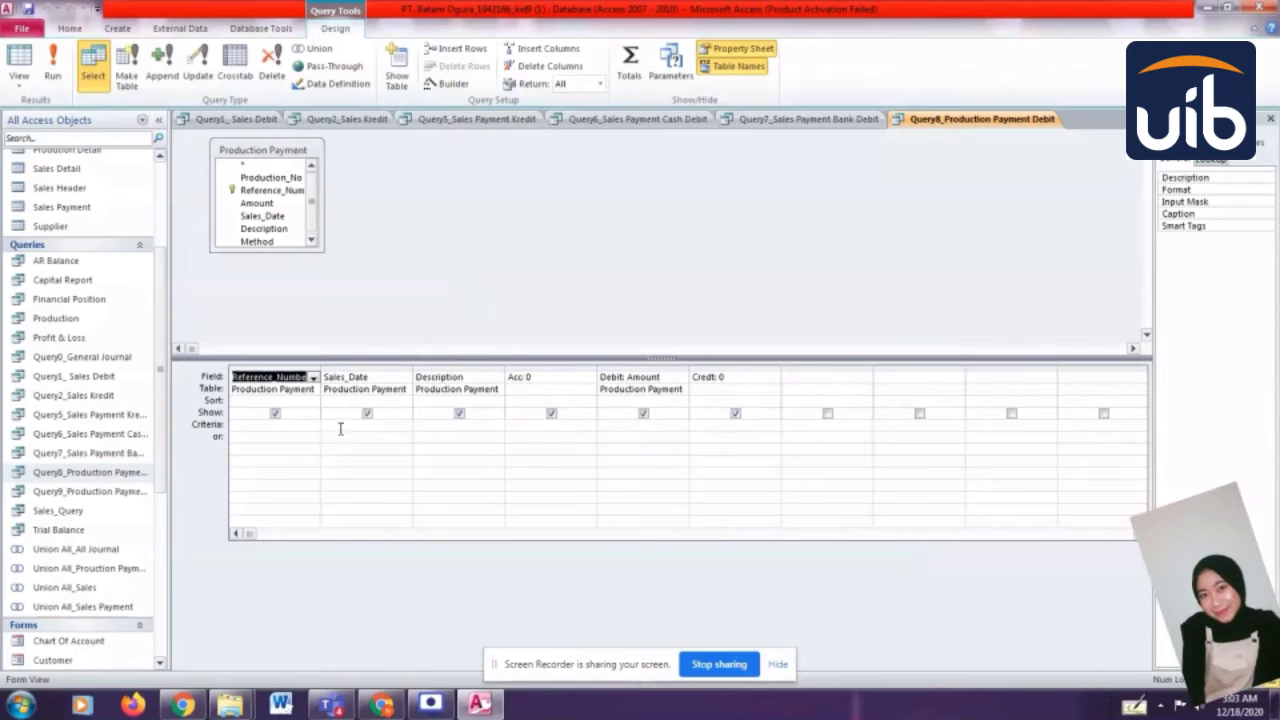
right_click(216, 125)
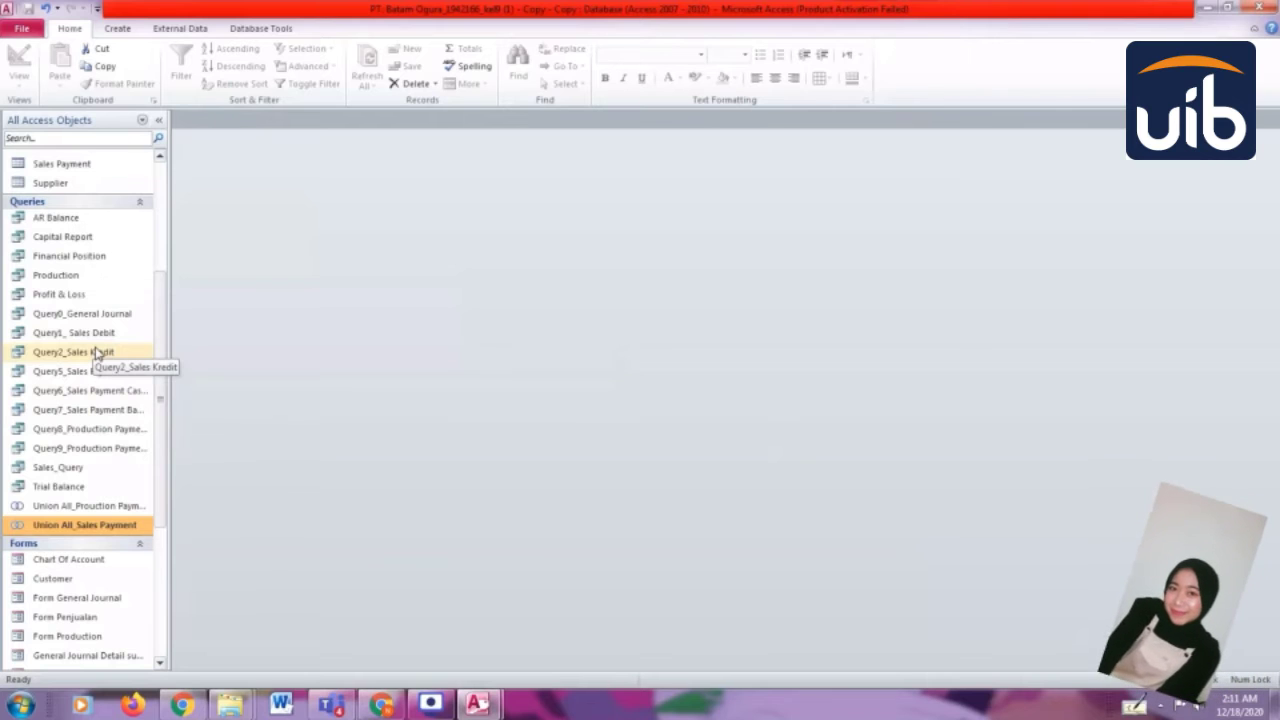
- Create a new query without any source tables and switch it to SQL view
left_click(120, 30)
left_click(234, 70)
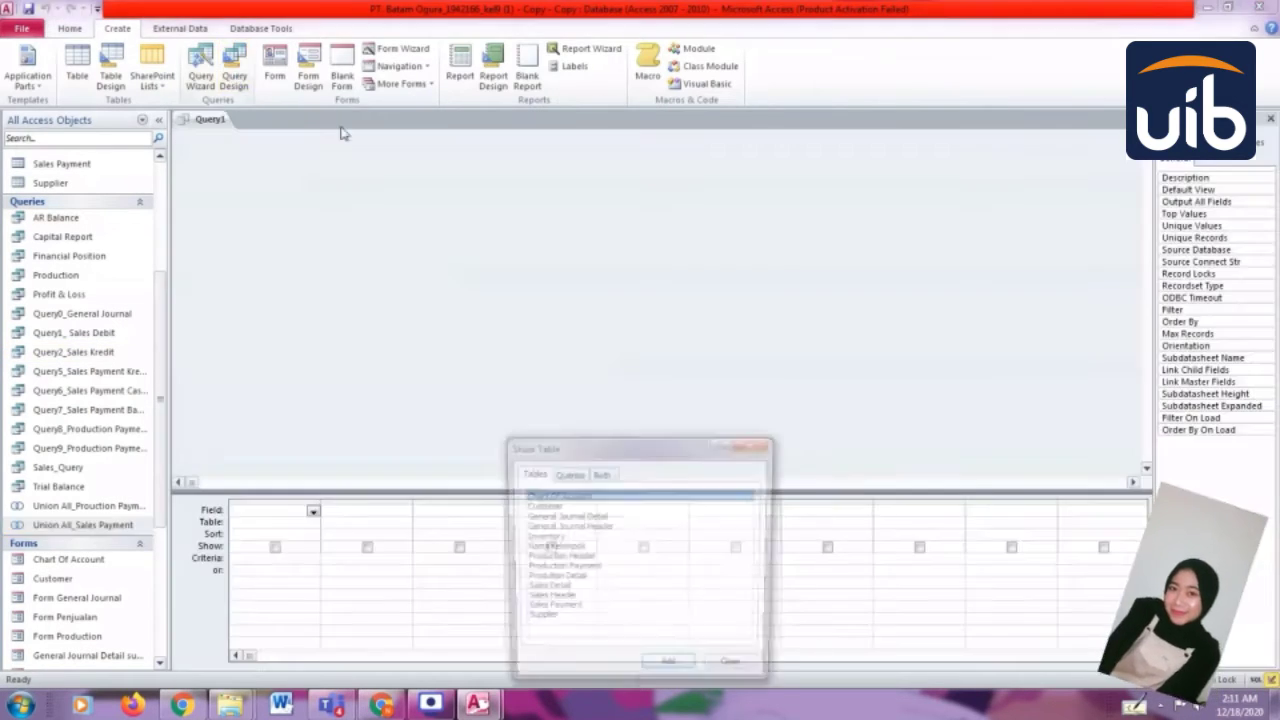
left_click(759, 452)
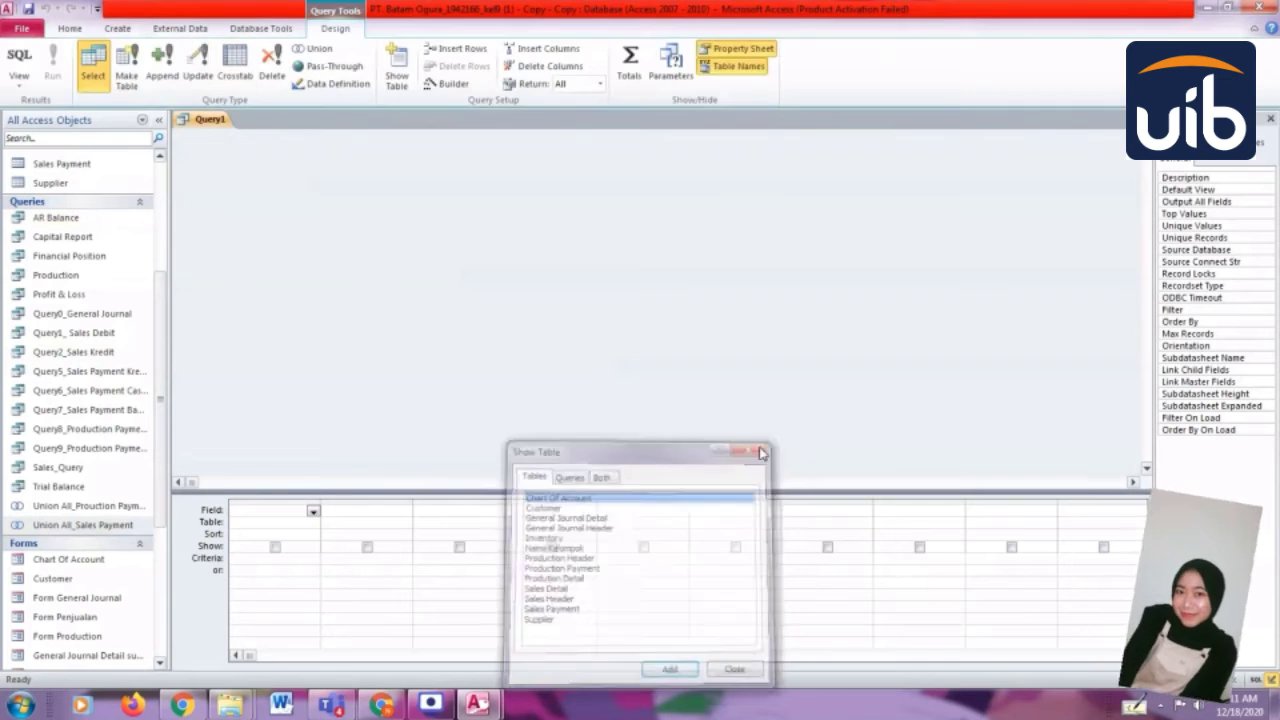
left_click(15, 64)
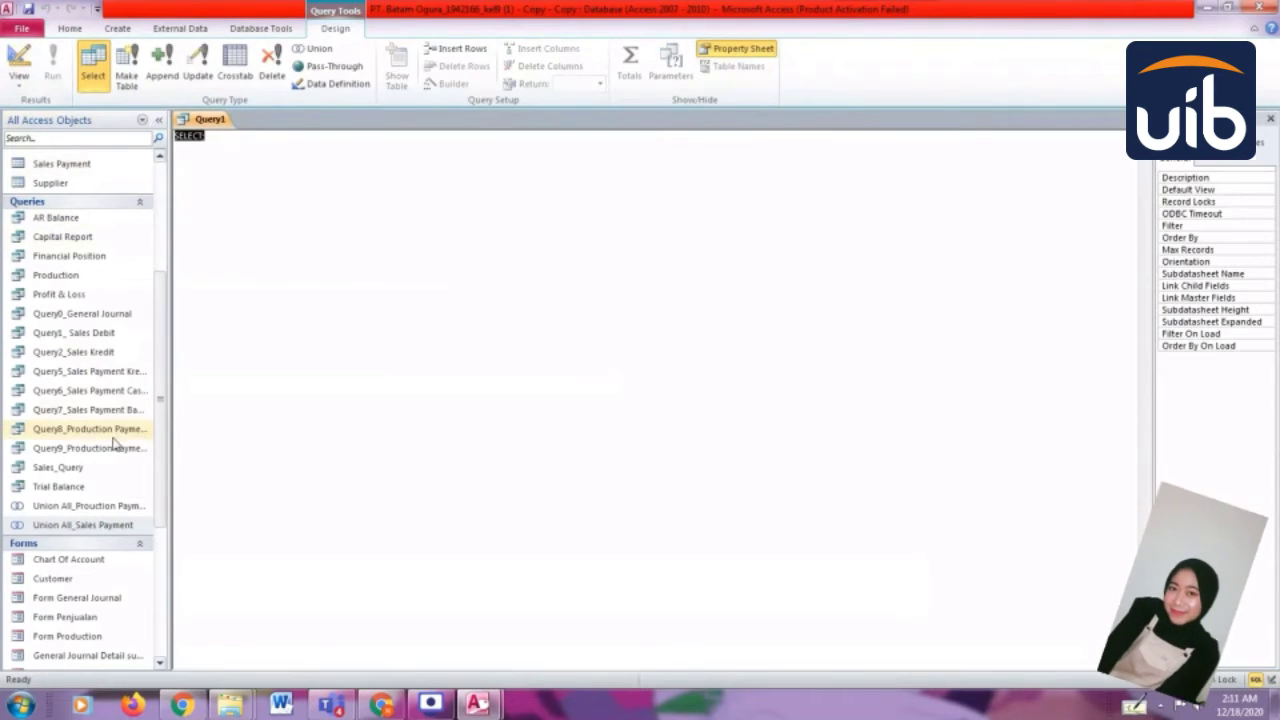
- Open Query1_ Sales Debit and Query2_Sales Kredit and display both in SQL view
double_click(124, 341)
double_click(126, 355)
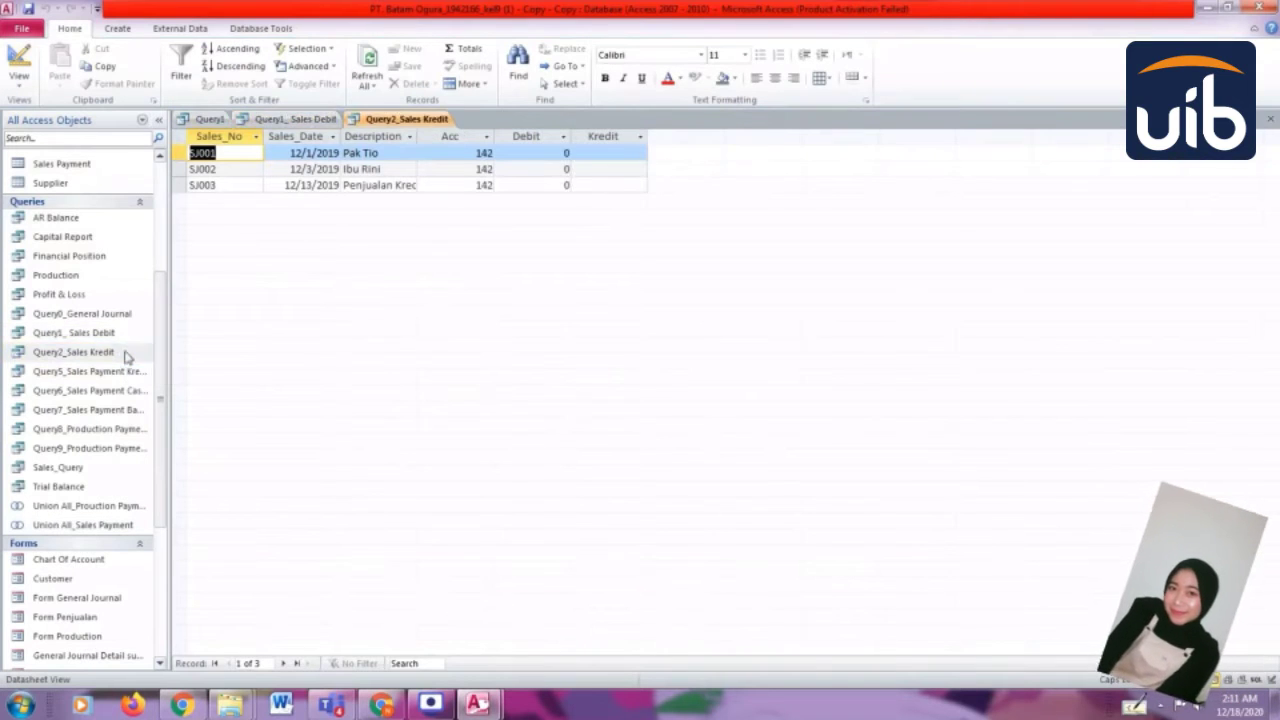
left_click(295, 119)
left_click(19, 80)
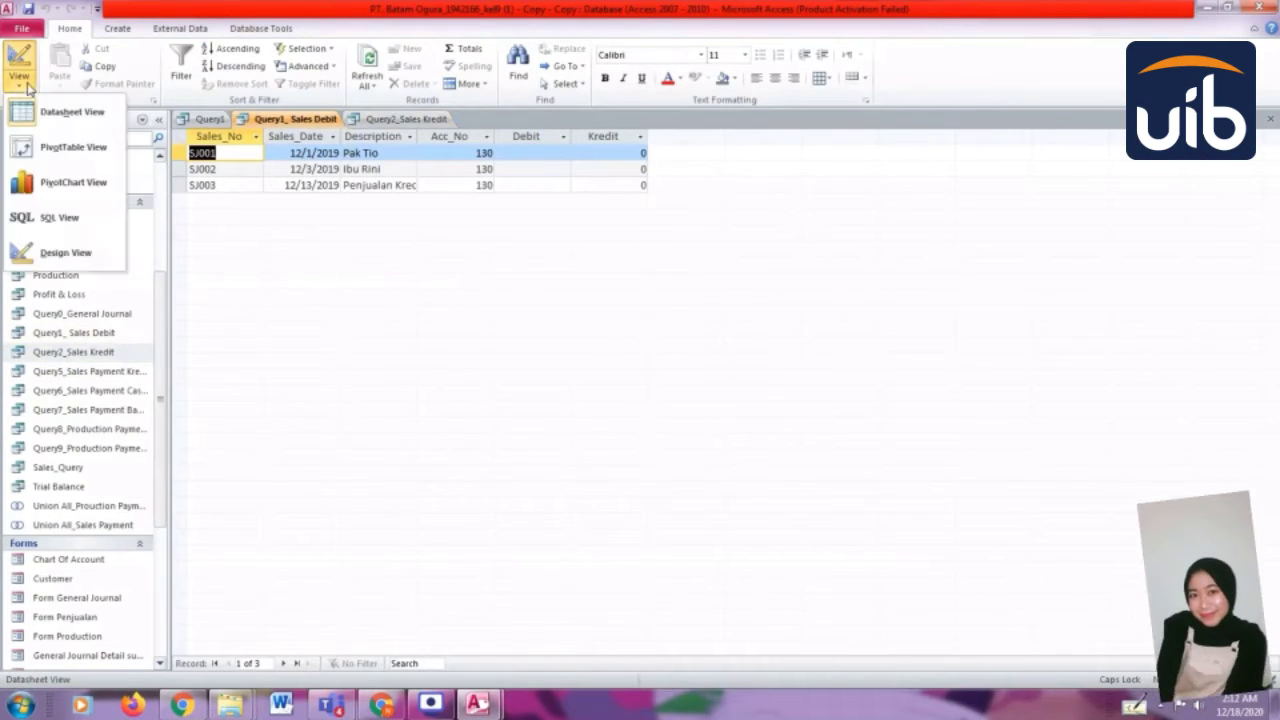
left_click(79, 218)
left_click(406, 119)
left_click(19, 80)
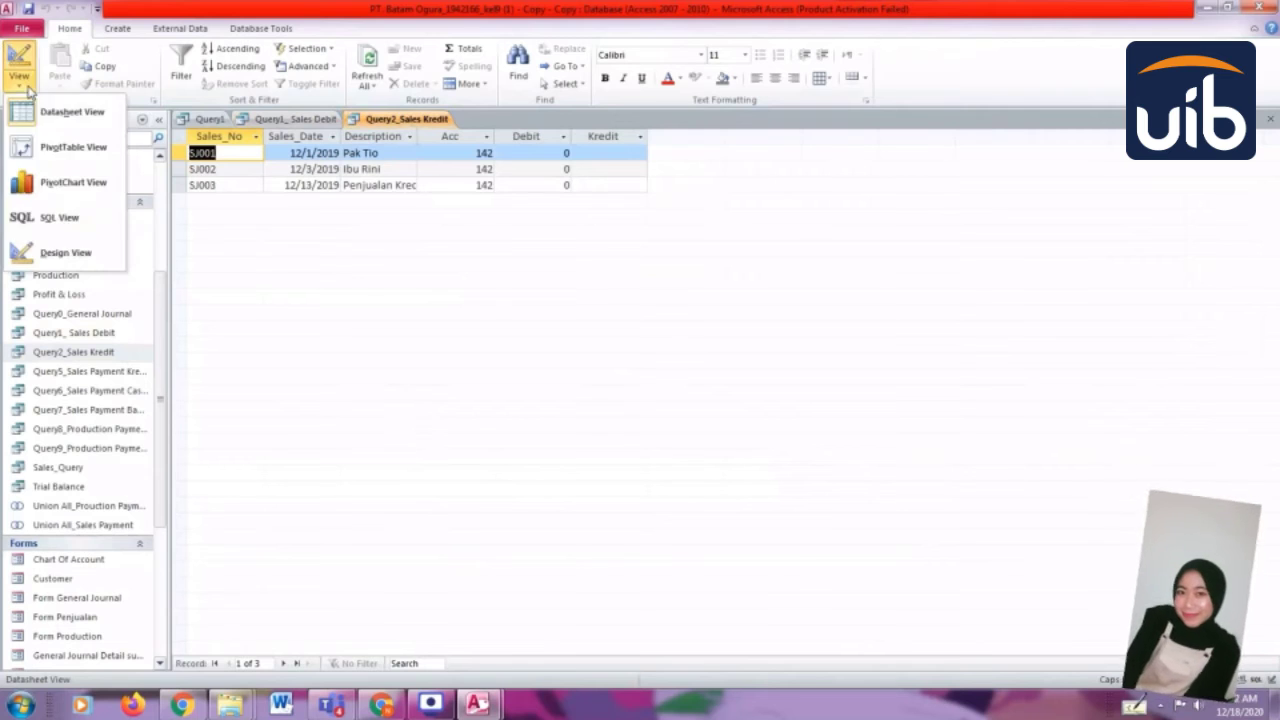
left_click(79, 218)
- Copy the SQL statement of Query1_ Sales Debit into the new query and add UNION ALL below it
left_click(295, 119)
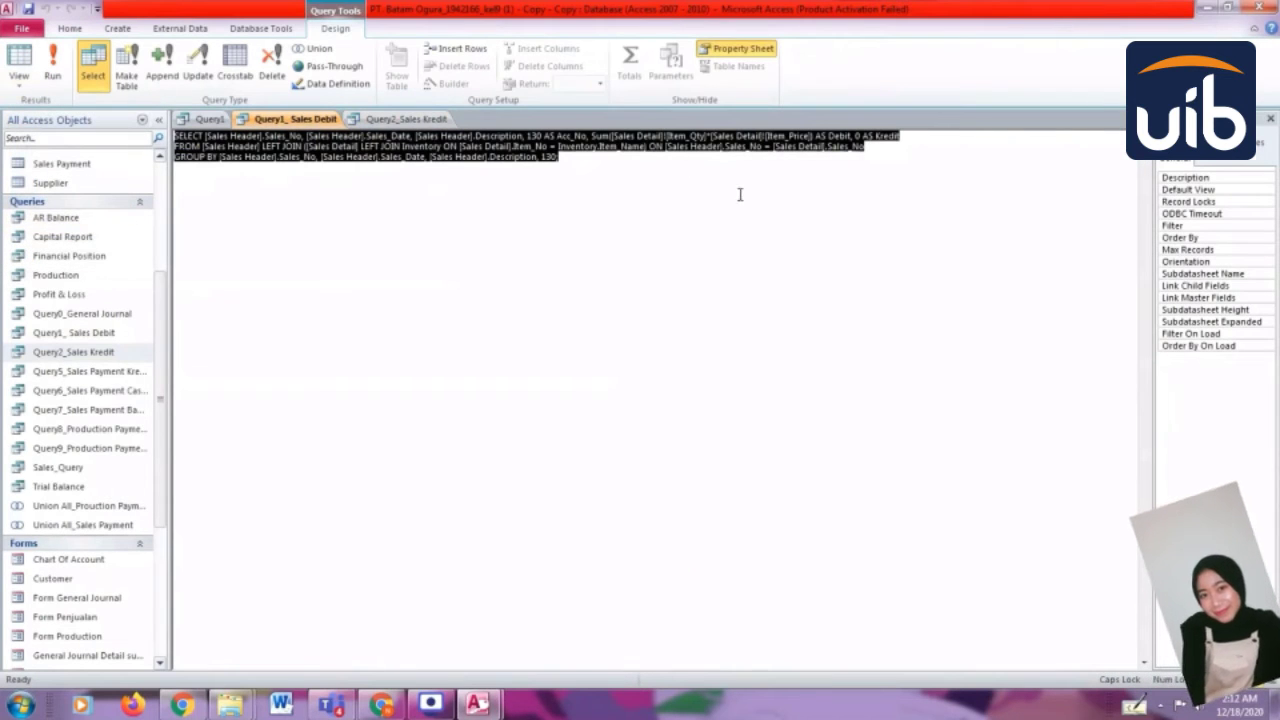
right_click(326, 166)
left_click(362, 180)
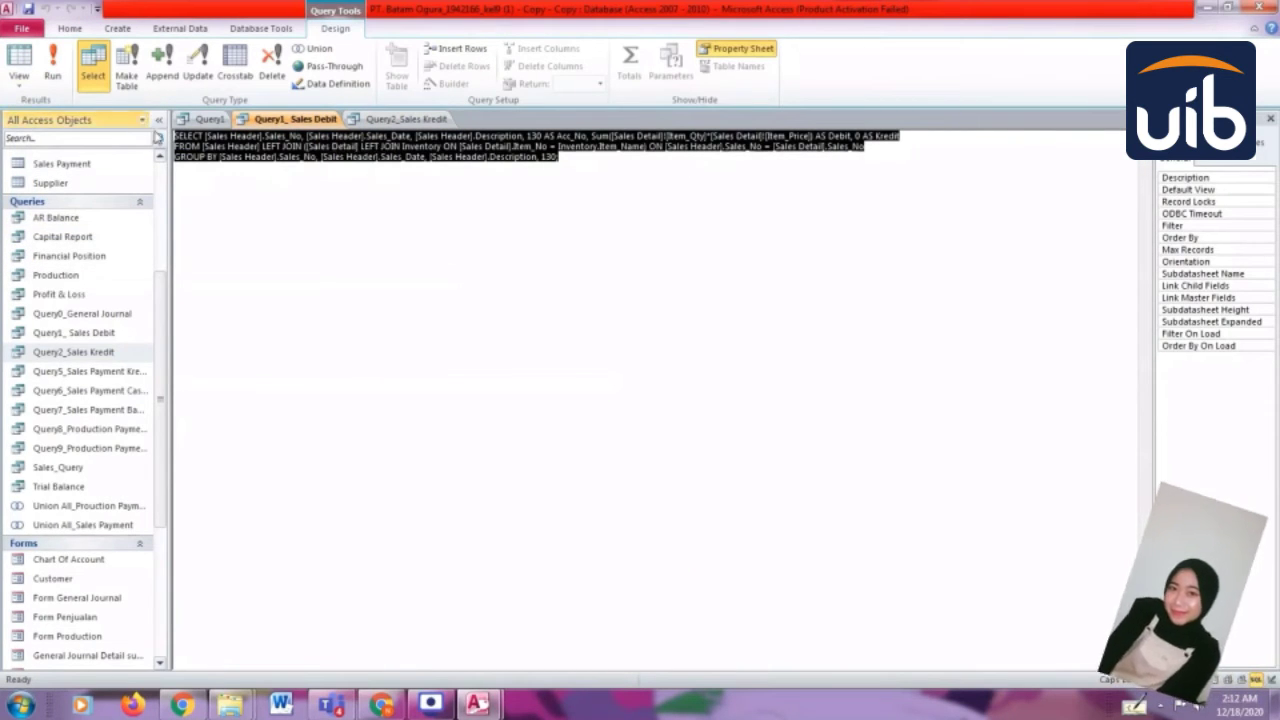
left_click(205, 120)
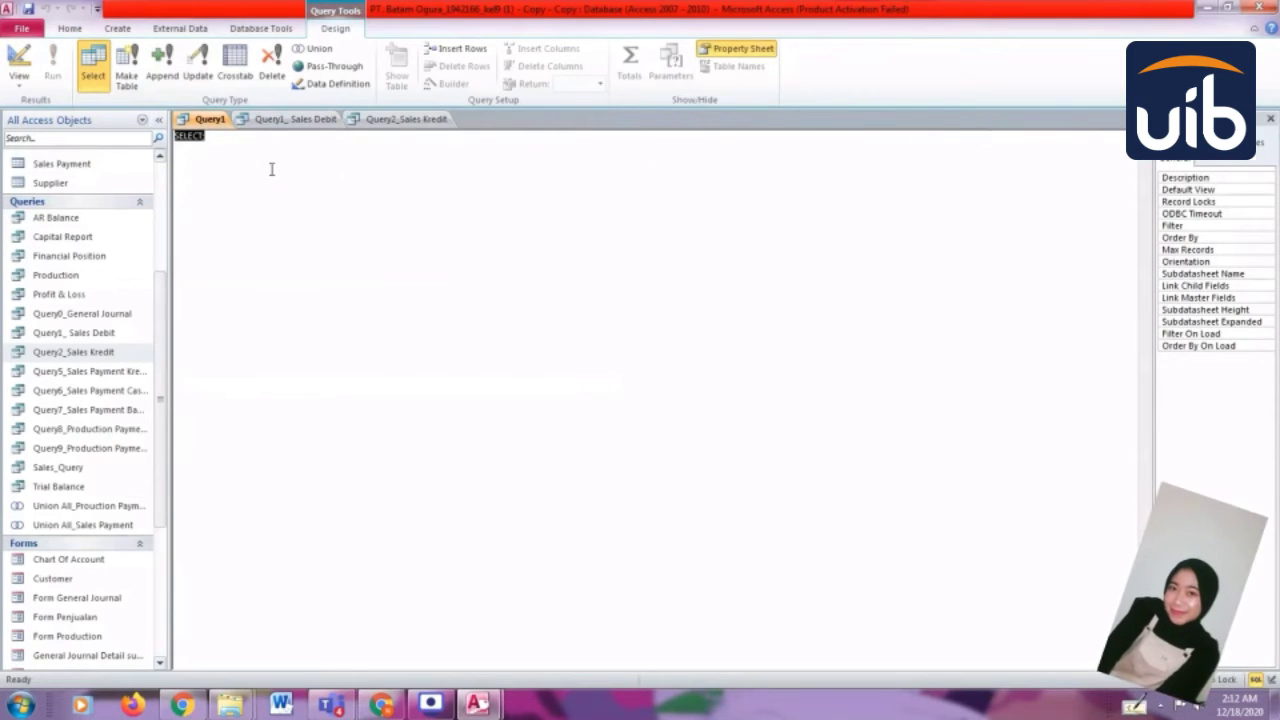
key("ctrl+v")
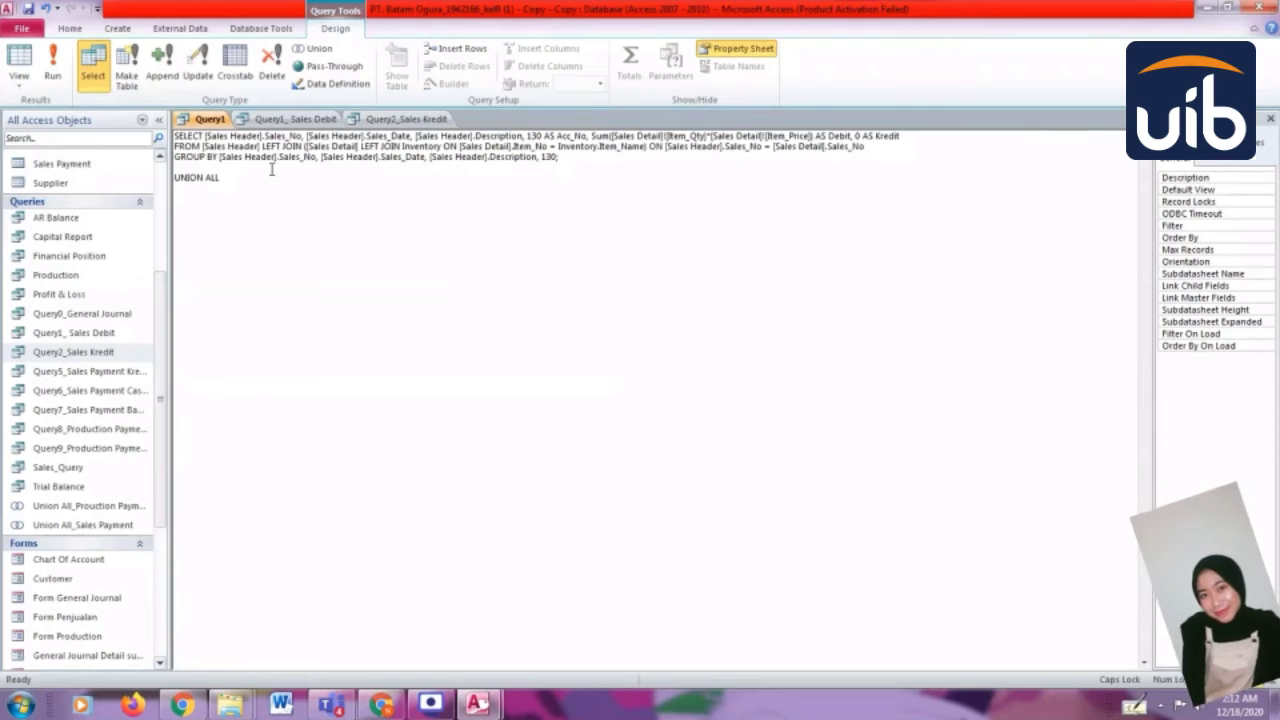
- Copy the SQL statement of Query2_Sales Kredit below UNION ALL in the new query and view the combined results
left_click(405, 119)
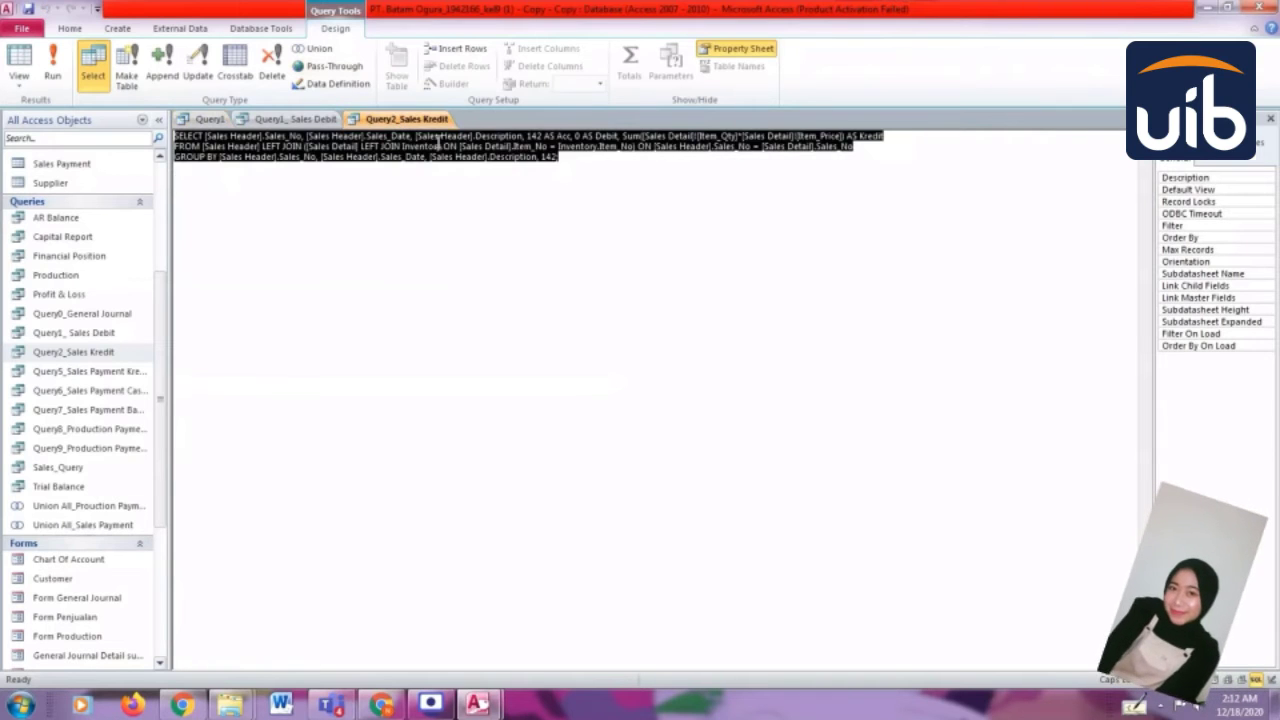
right_click(438, 141)
left_click(463, 168)
left_click(220, 118)
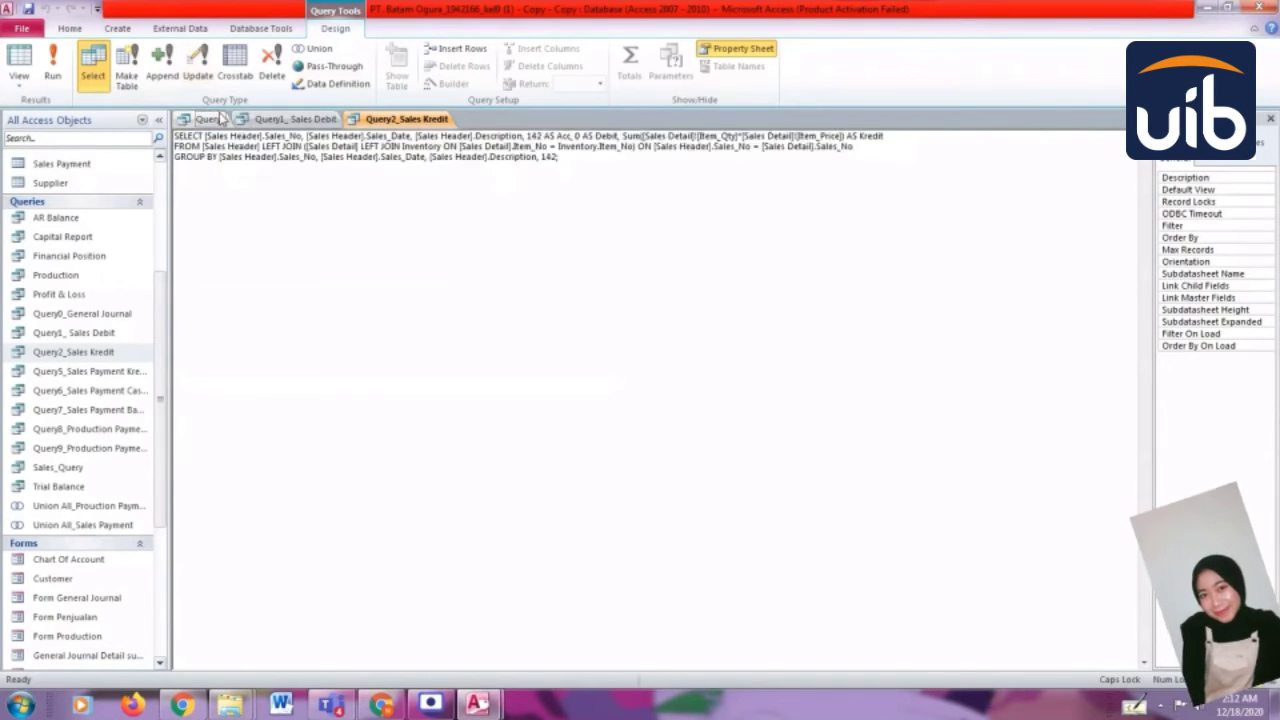
left_click(220, 118)
key("ctrl+v")
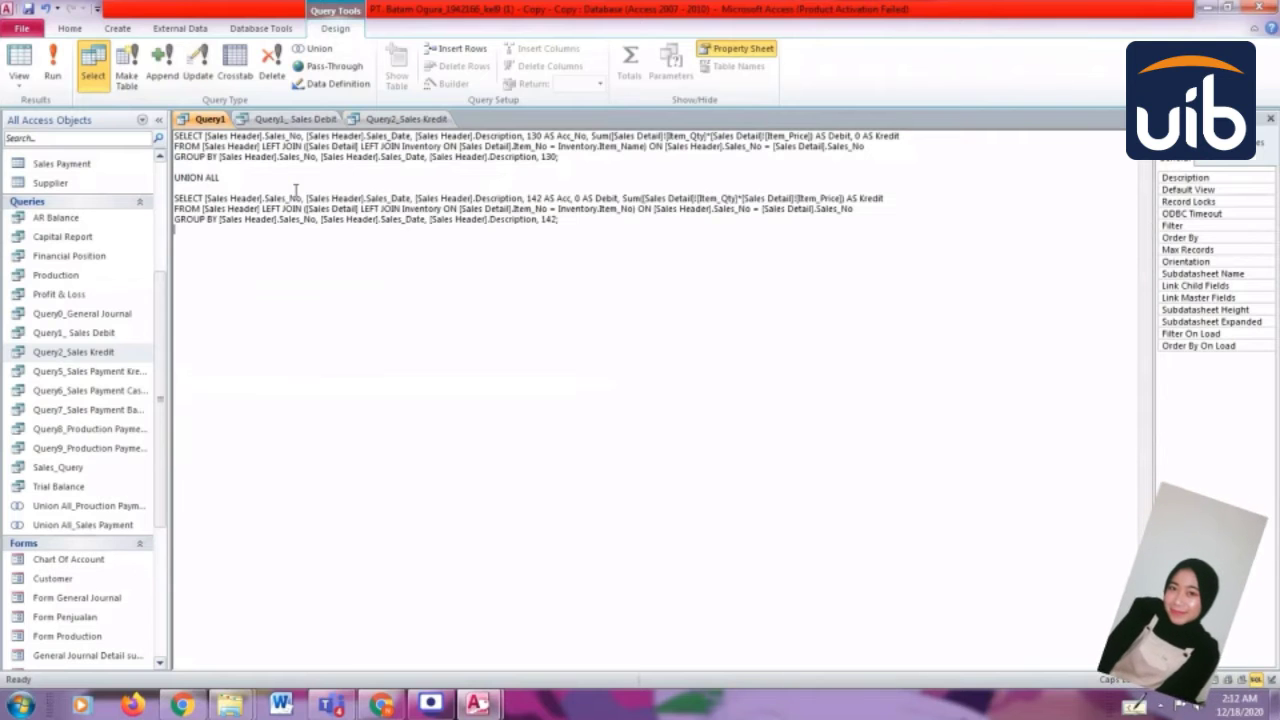
left_click(20, 60)
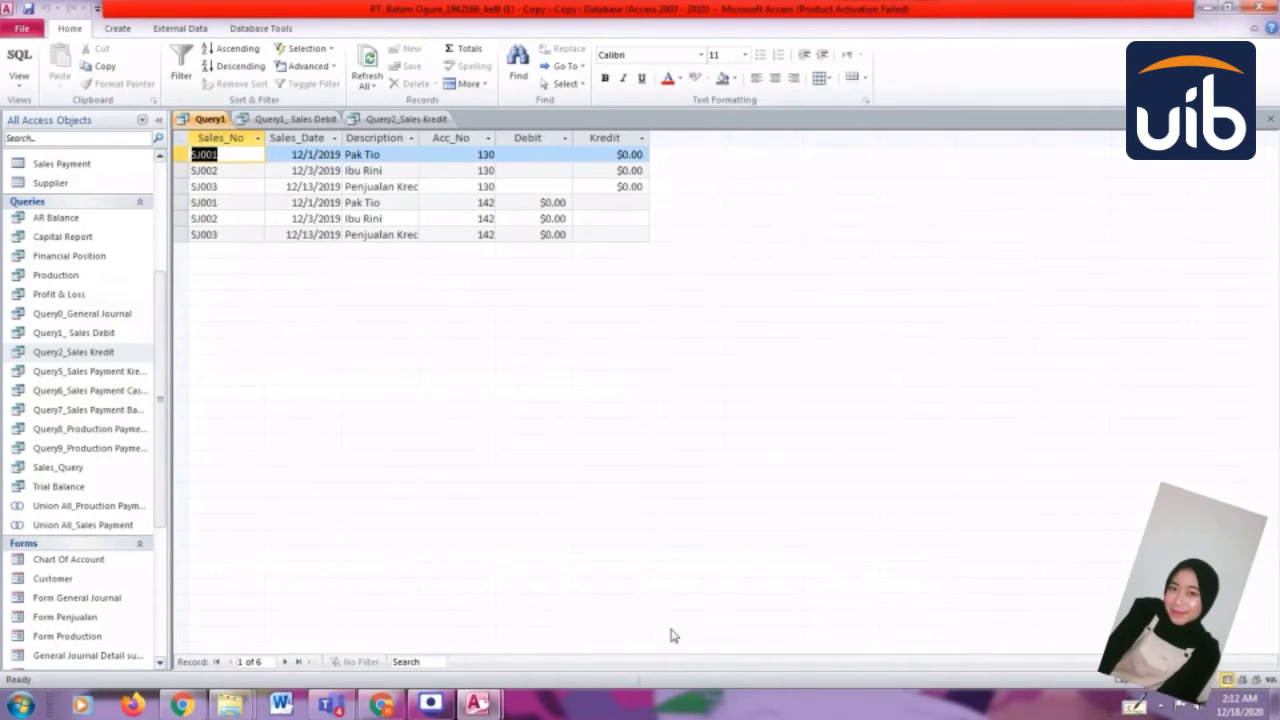
- Switch to the other open database and examine the results and SQL code of the Union All_All Journal query
mouse_move(478, 705)
left_click(440, 648)
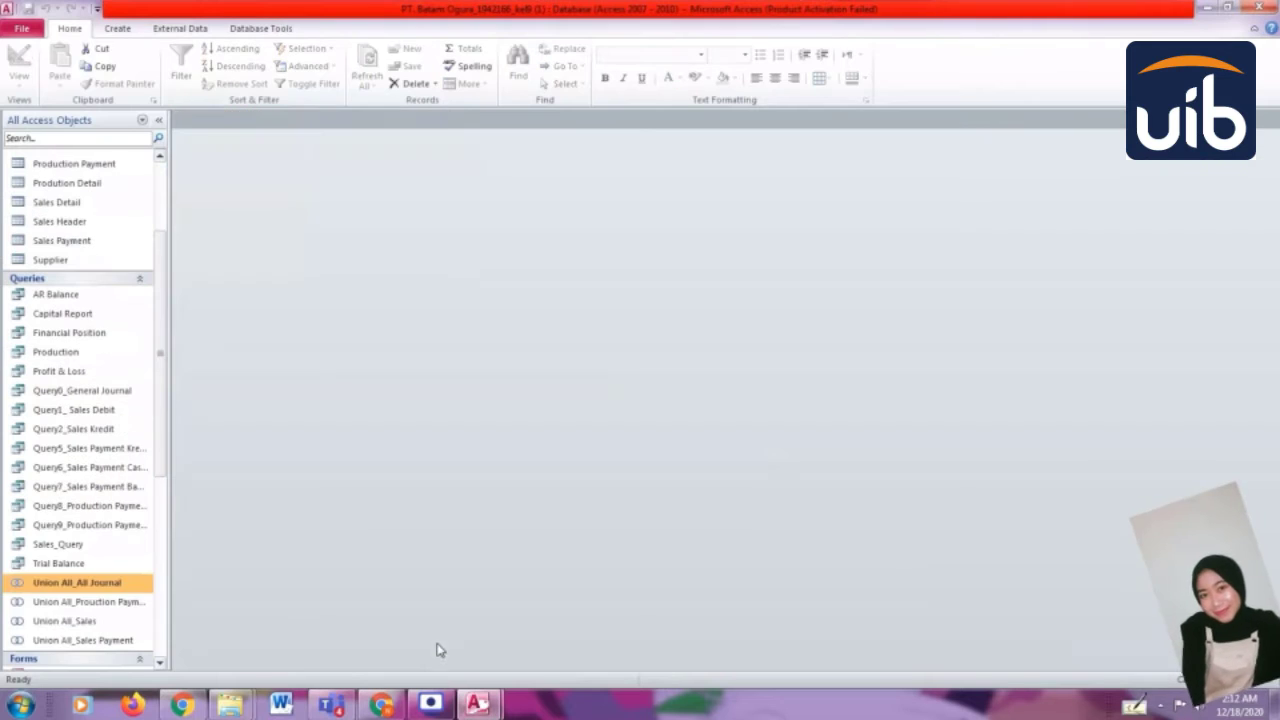
double_click(118, 589)
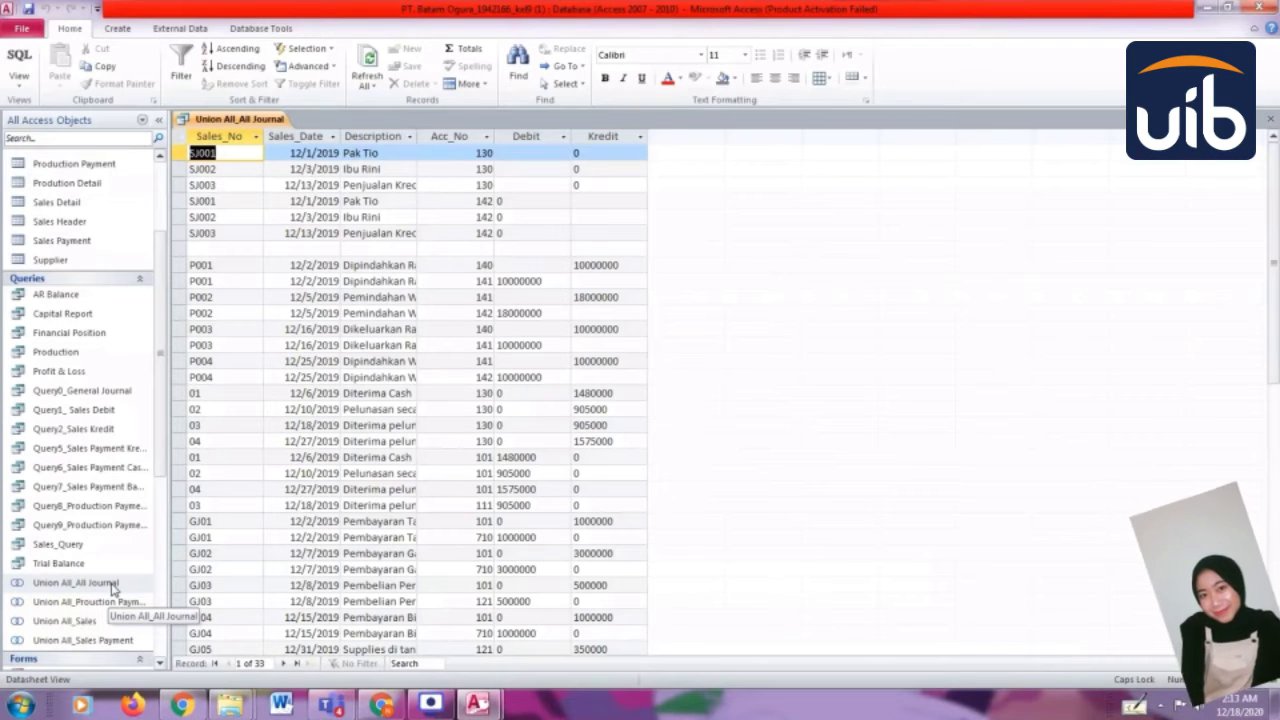
left_click(19, 65)
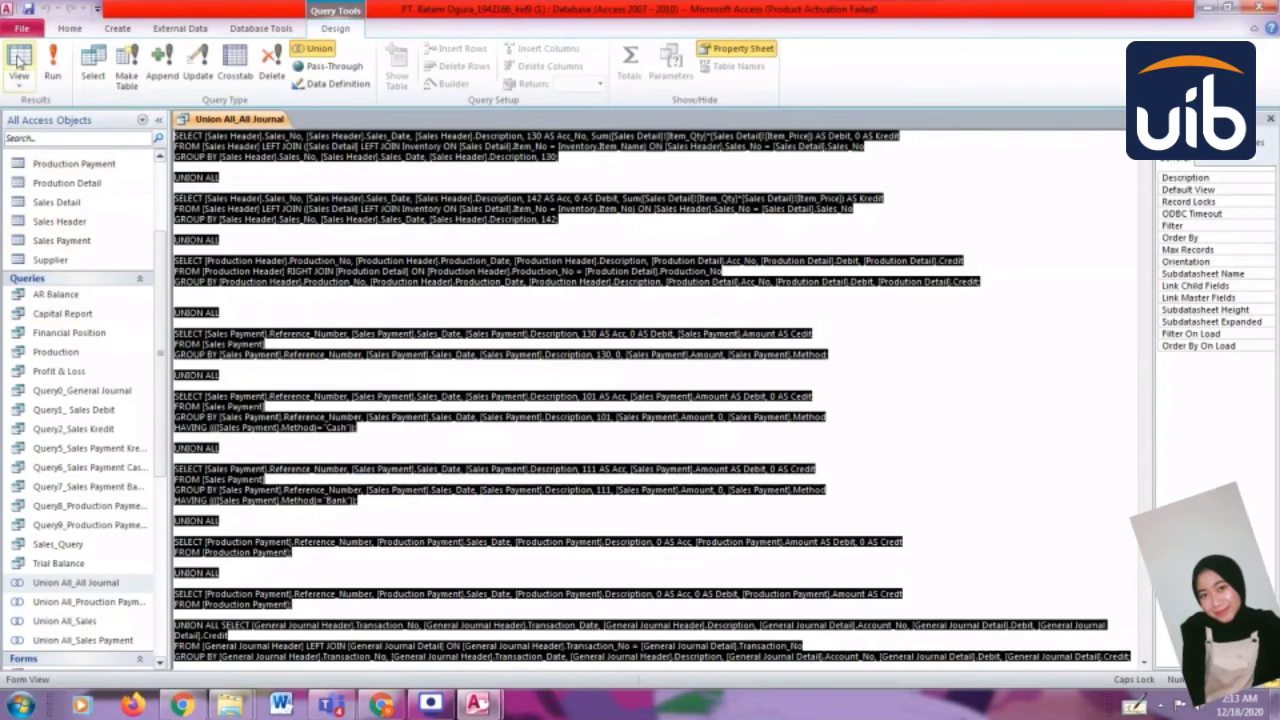
left_click(18, 62)
scroll(566, 466, "down", 3)
scroll(522, 440, "up", 3)
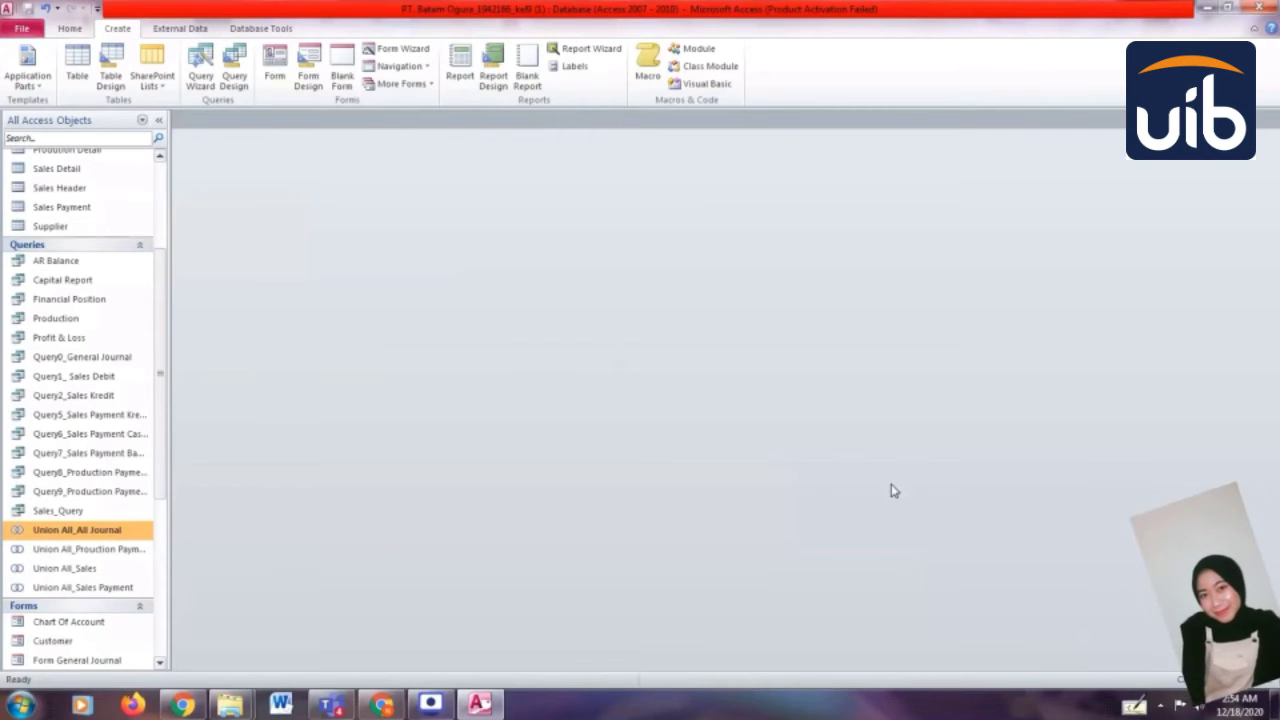
- Create a new query in Design view with the Chart Of Account table and the Union All_All Journal query as sources
left_click(234, 70)
left_click_drag(583, 443, 536, 165)
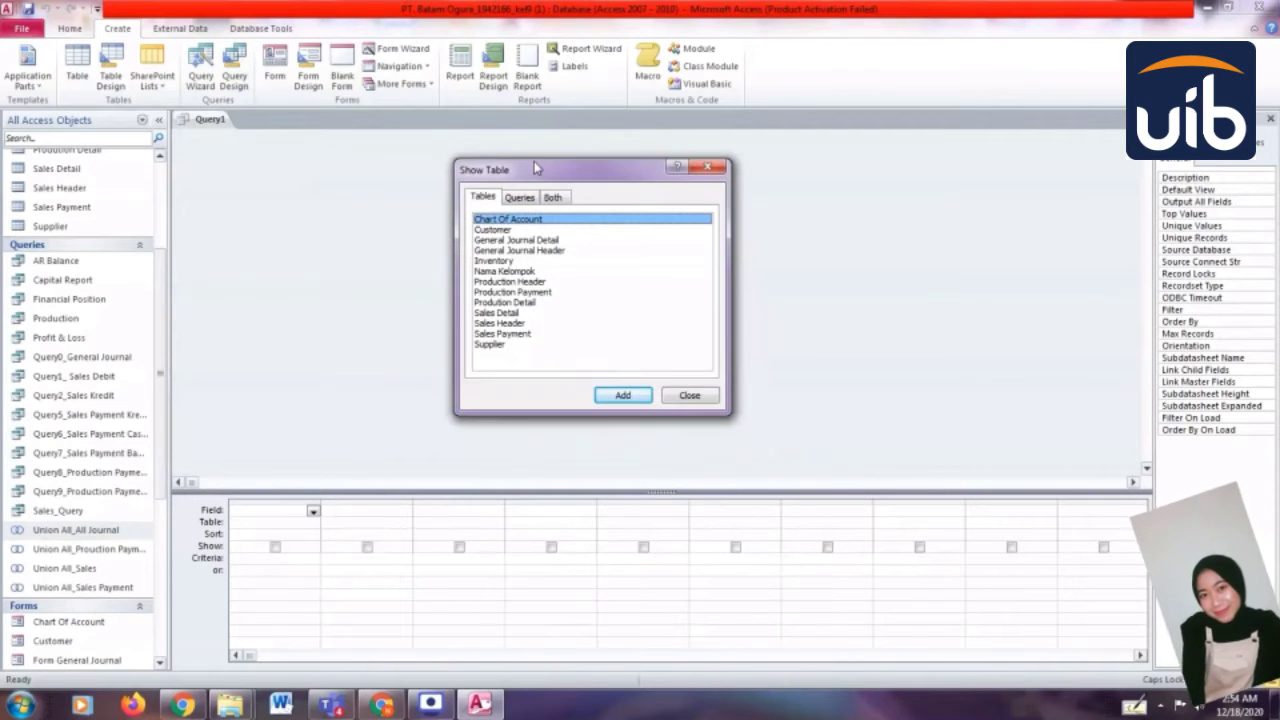
left_click(621, 397)
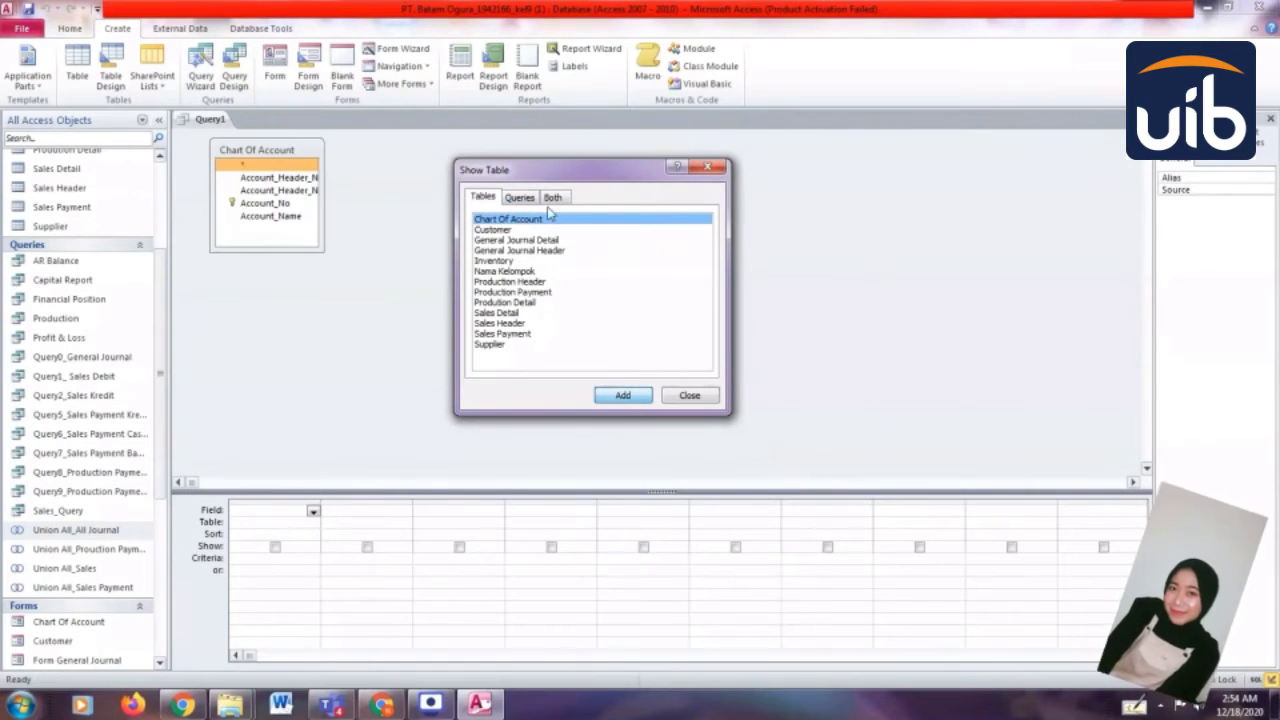
left_click(530, 198)
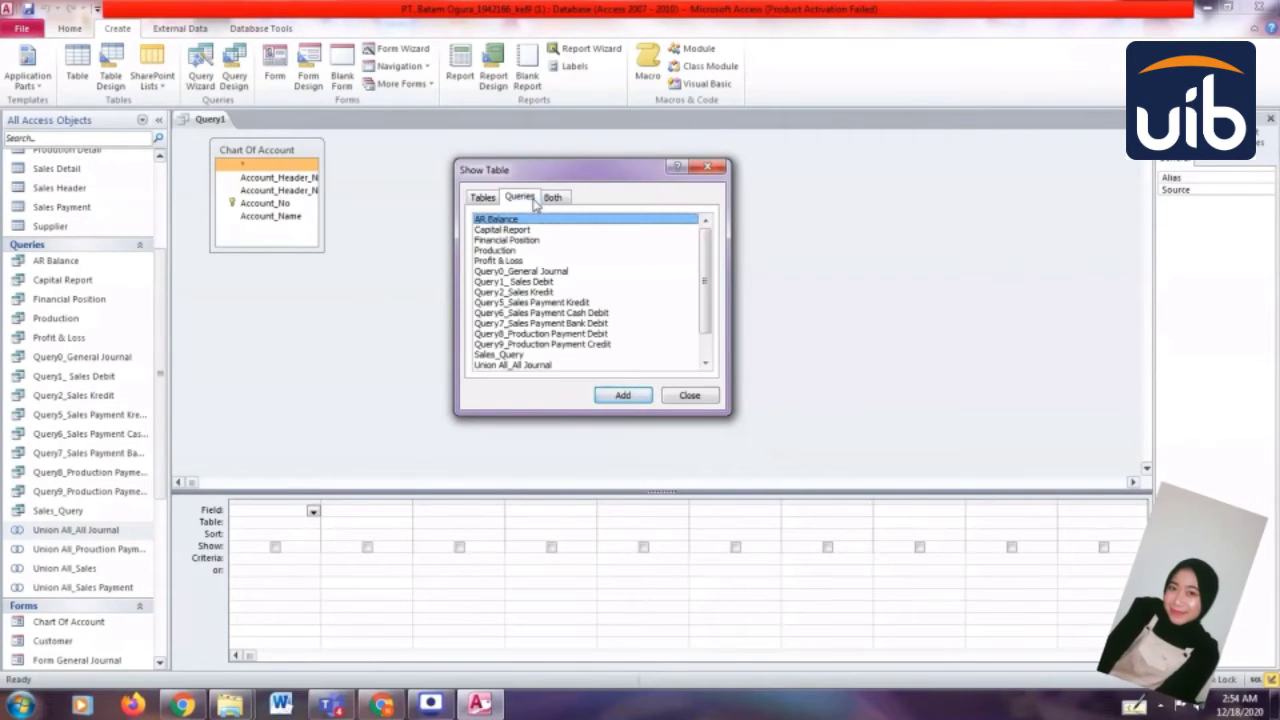
left_click(554, 366)
left_click(622, 396)
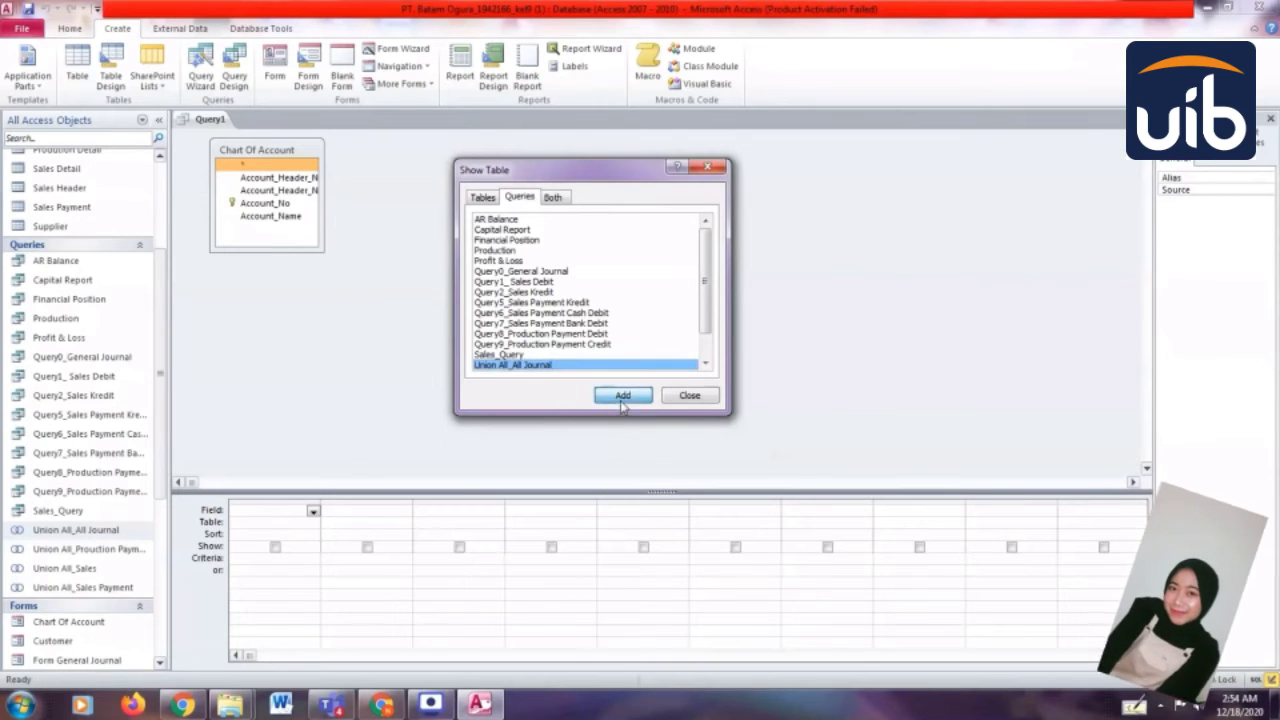
left_click(722, 168)
- Join Account_No in Chart Of Account to Acc_No in Union All_All Journal and delete the mistaken join to Debit
left_click(295, 205)
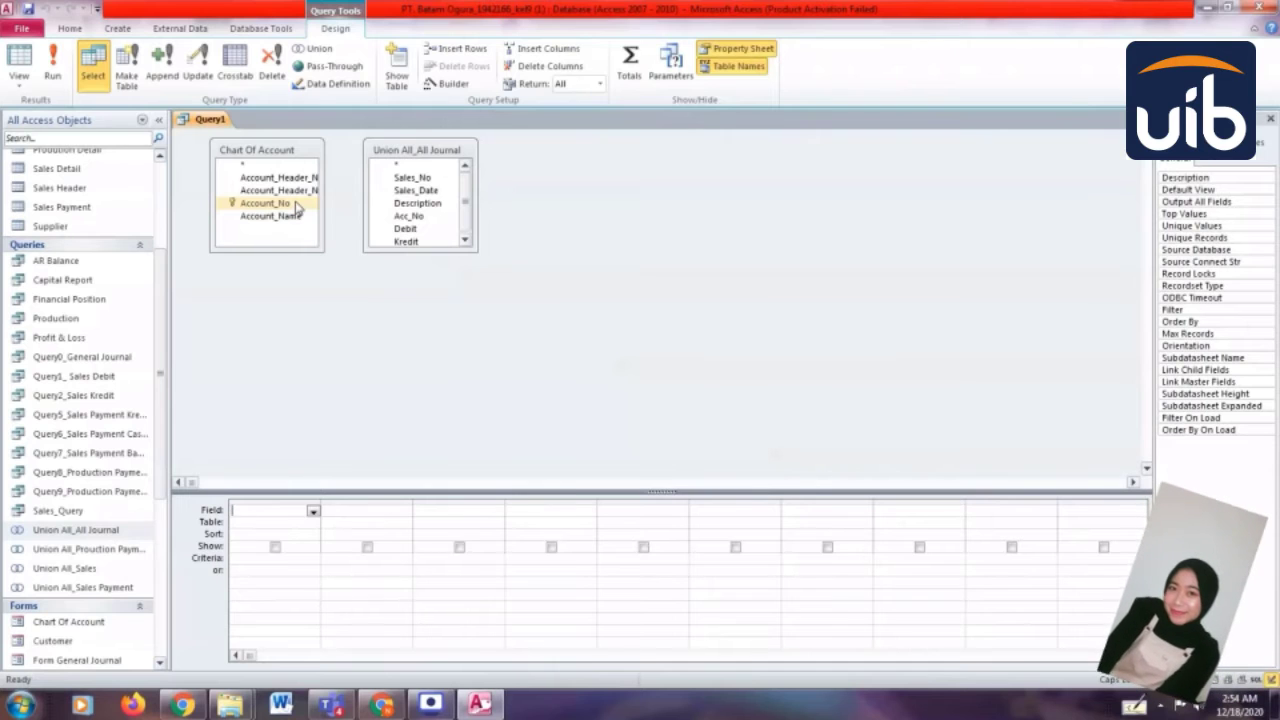
left_click_drag(295, 207, 406, 226)
left_click(355, 229)
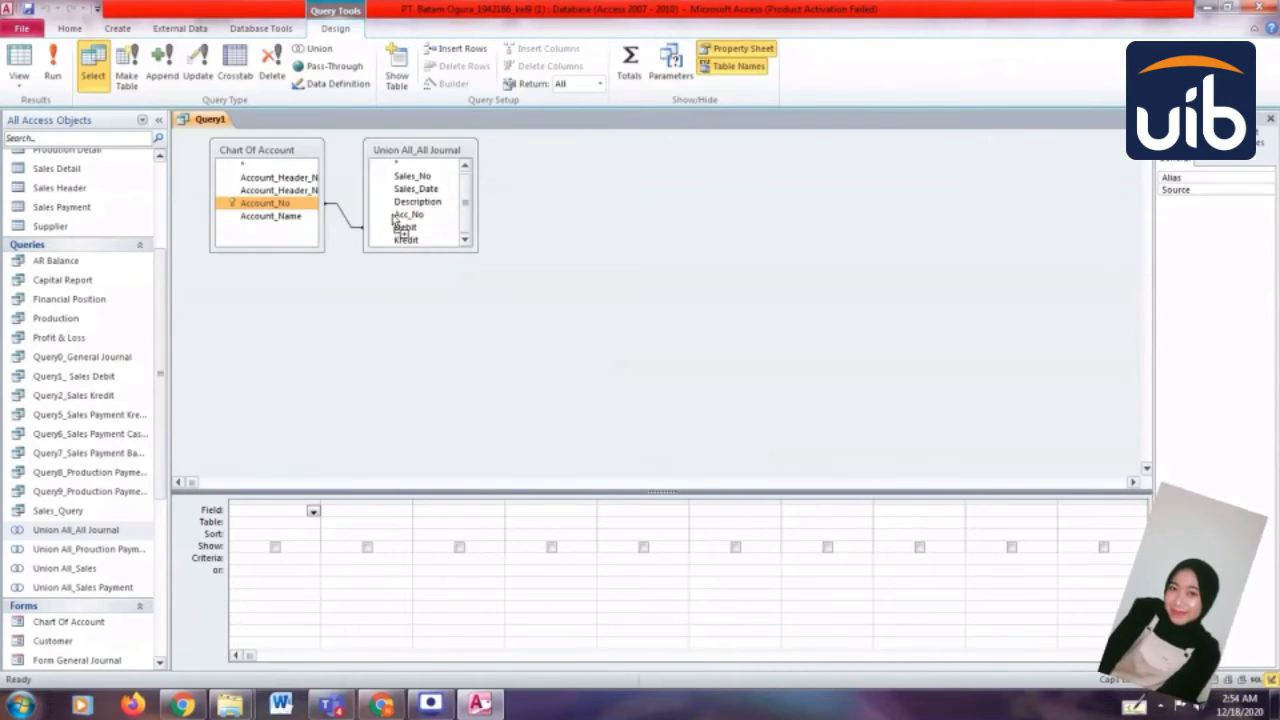
right_click(354, 229)
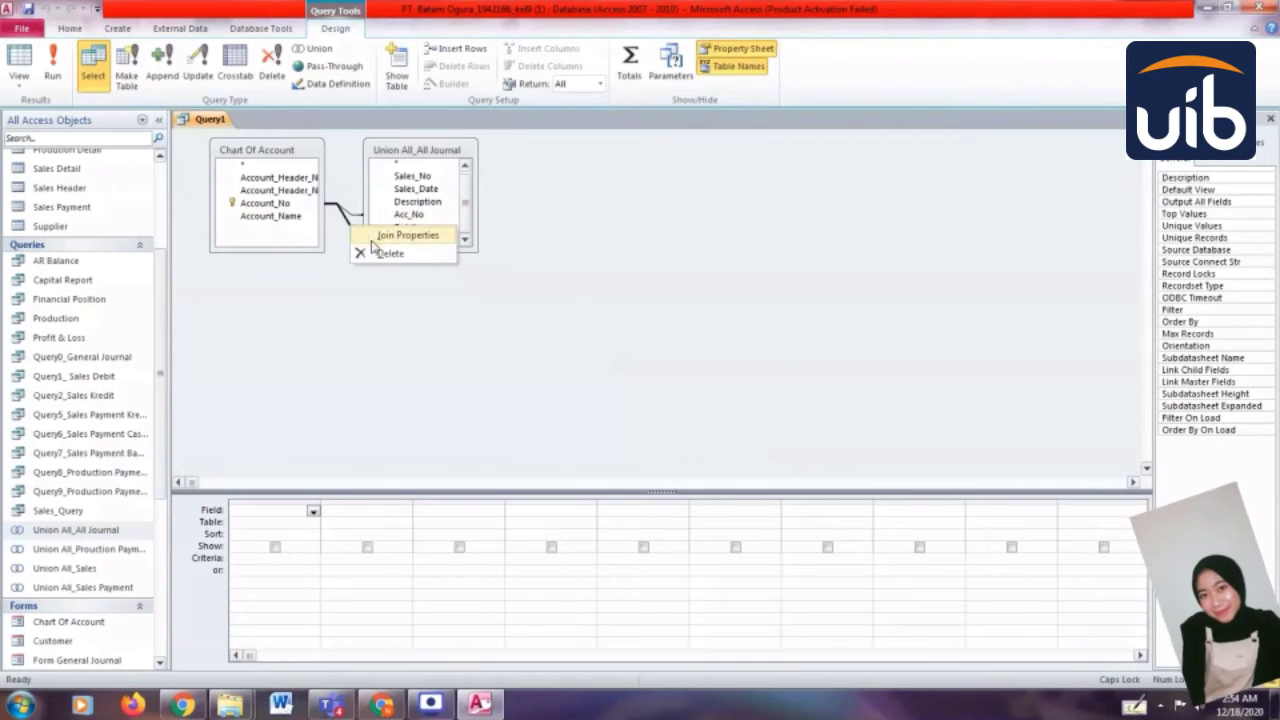
left_click(368, 250)
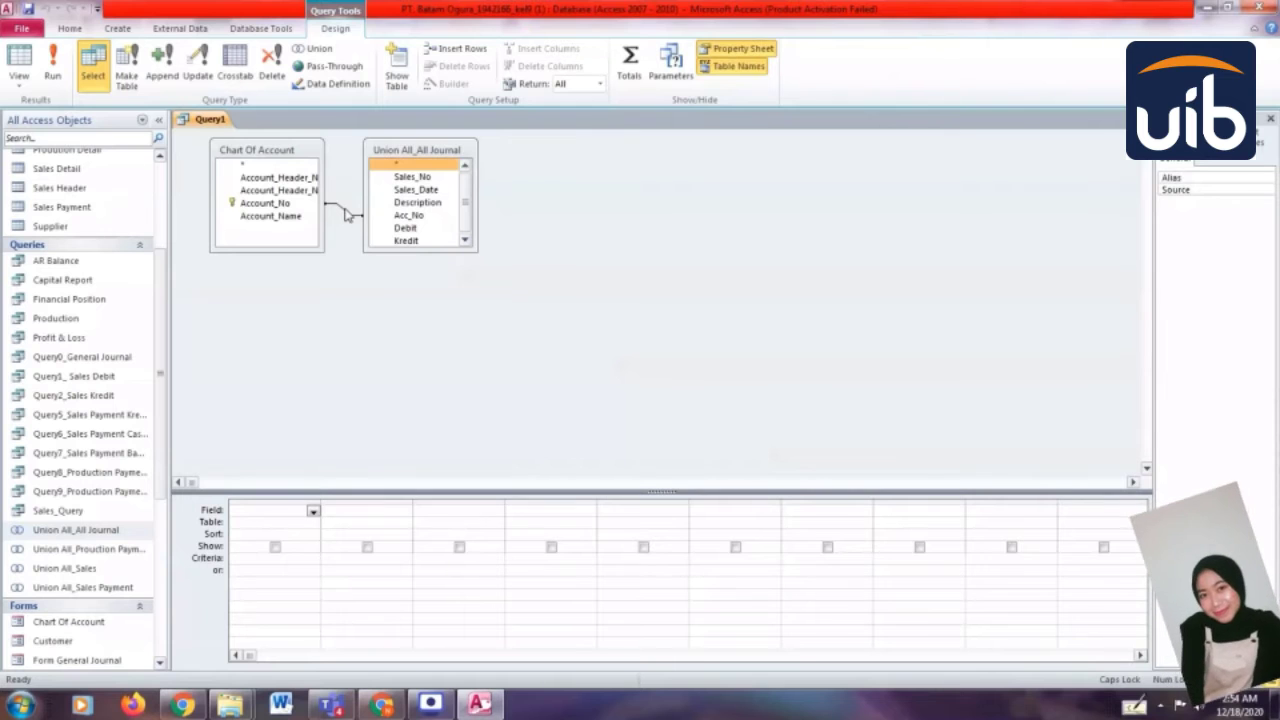
- Set the join to include all records from Union All_All Journal and only the matching records from Chart Of Account
double_click(345, 214)
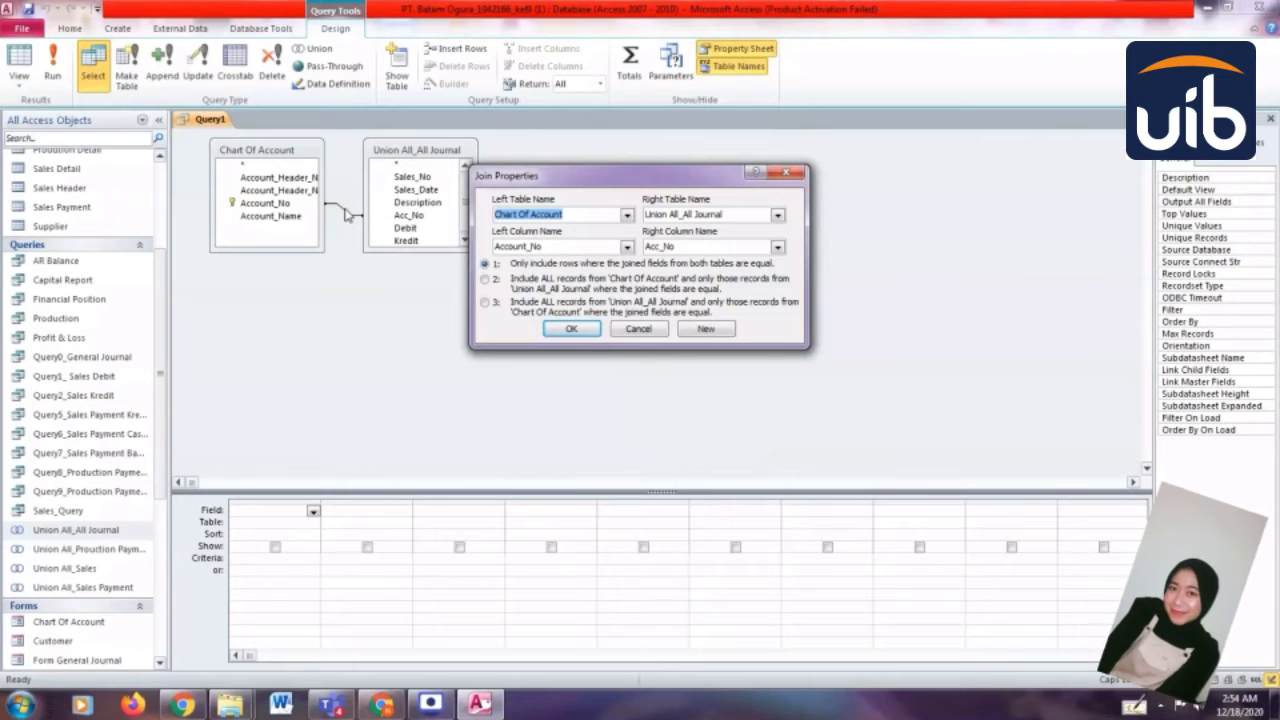
left_click(489, 305)
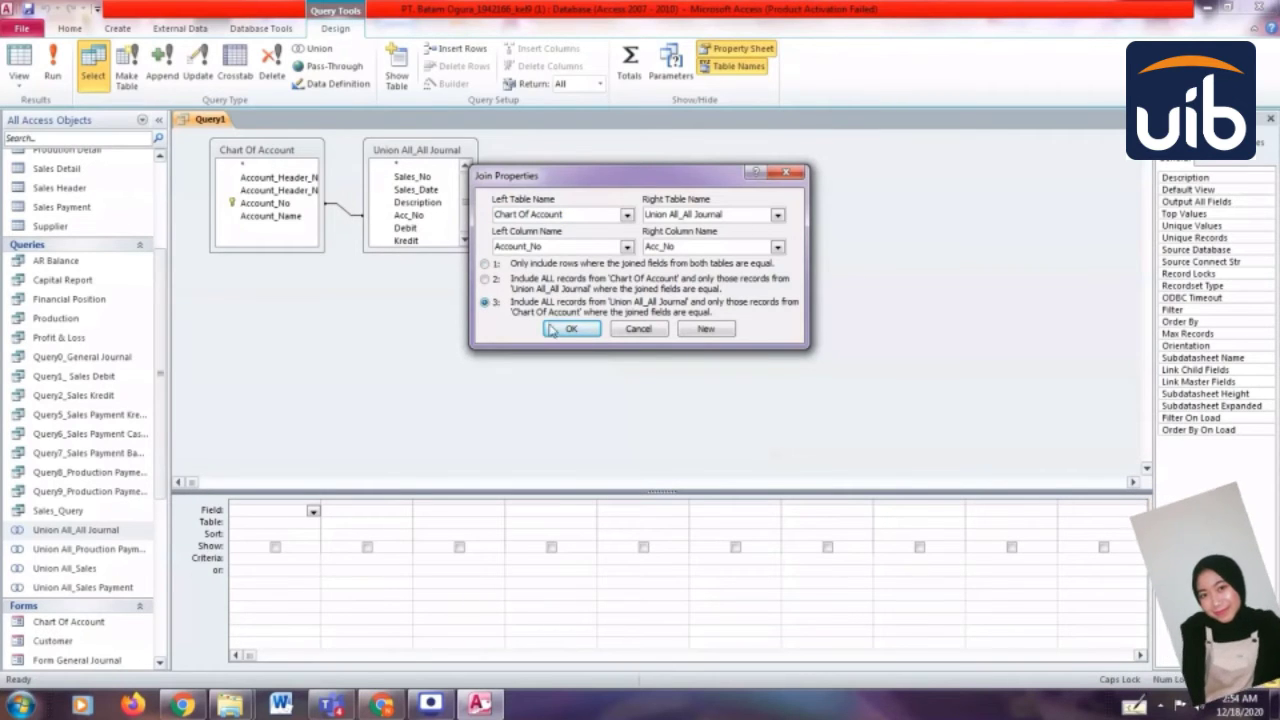
left_click(572, 329)
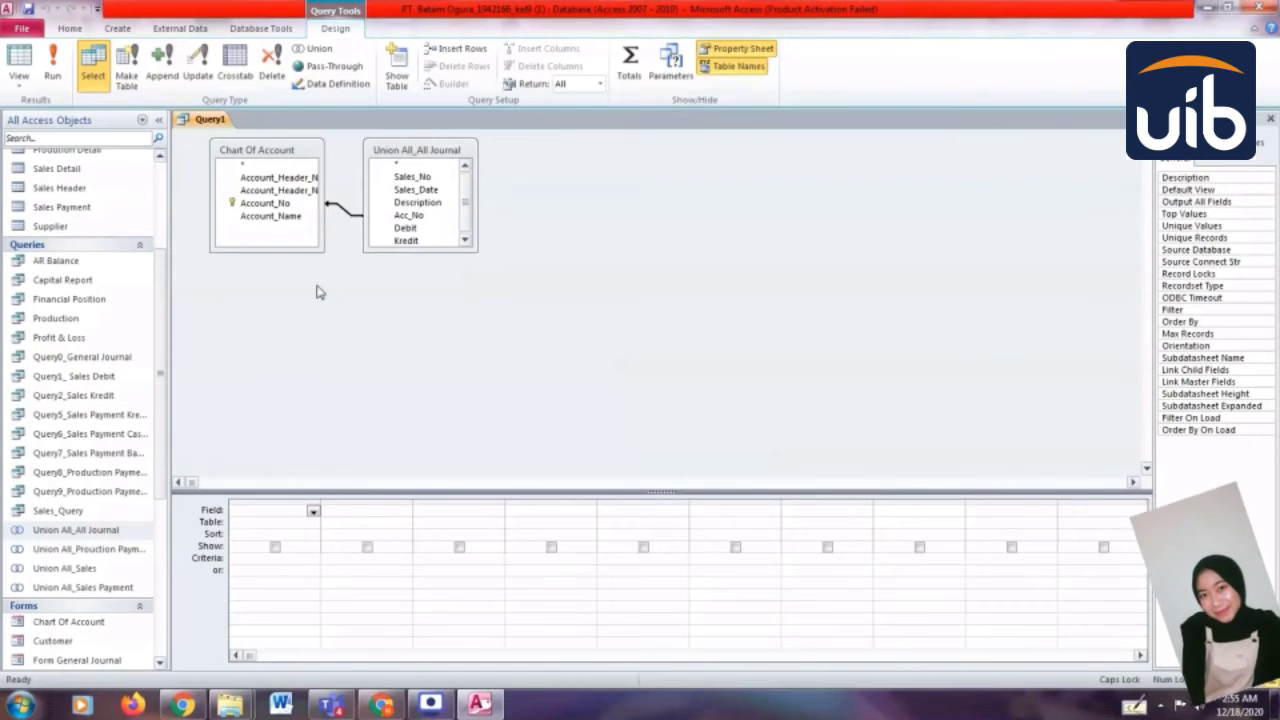
- Add Account_No and Account_Name from Chart Of Account and Debit and Kredit from Union All_All Journal to the query grid
double_click(276, 205)
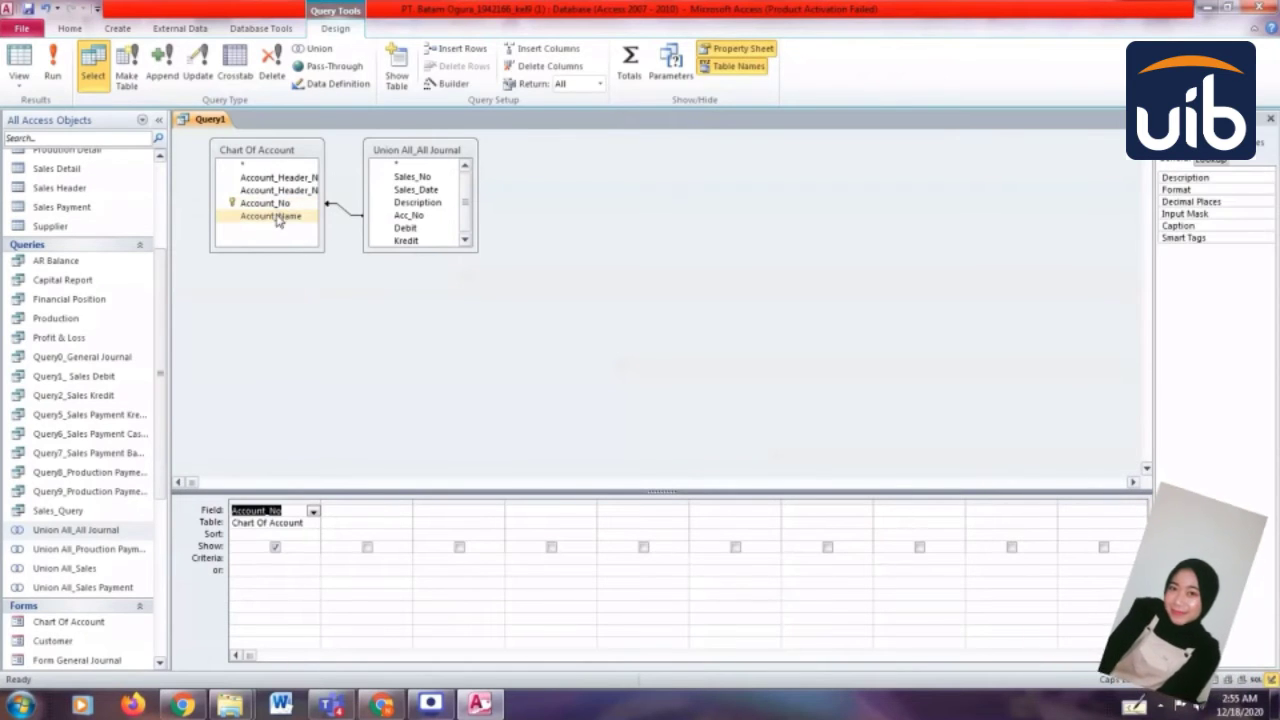
double_click(276, 217)
double_click(418, 230)
double_click(421, 240)
- Give the last two query fields explicit aliases, entering them as Debit: Debit and Kredit: Kredit
left_click(477, 510)
type(": Debit")
left_click(545, 512)
type(": Kredit")
- Build a calculated field in the empty column after Kredit, entering TB: IIf([Debit]<>0,[Debit],0) as the first part of its expression
left_click(627, 511)
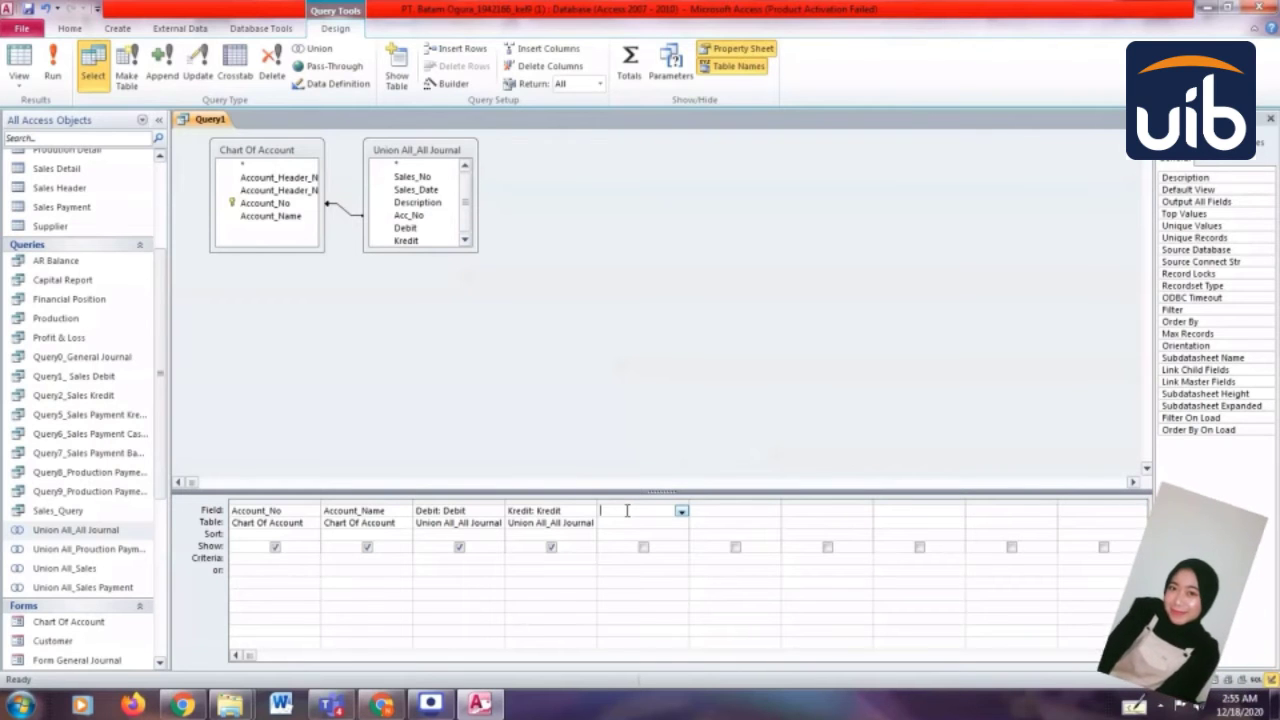
right_click(627, 511)
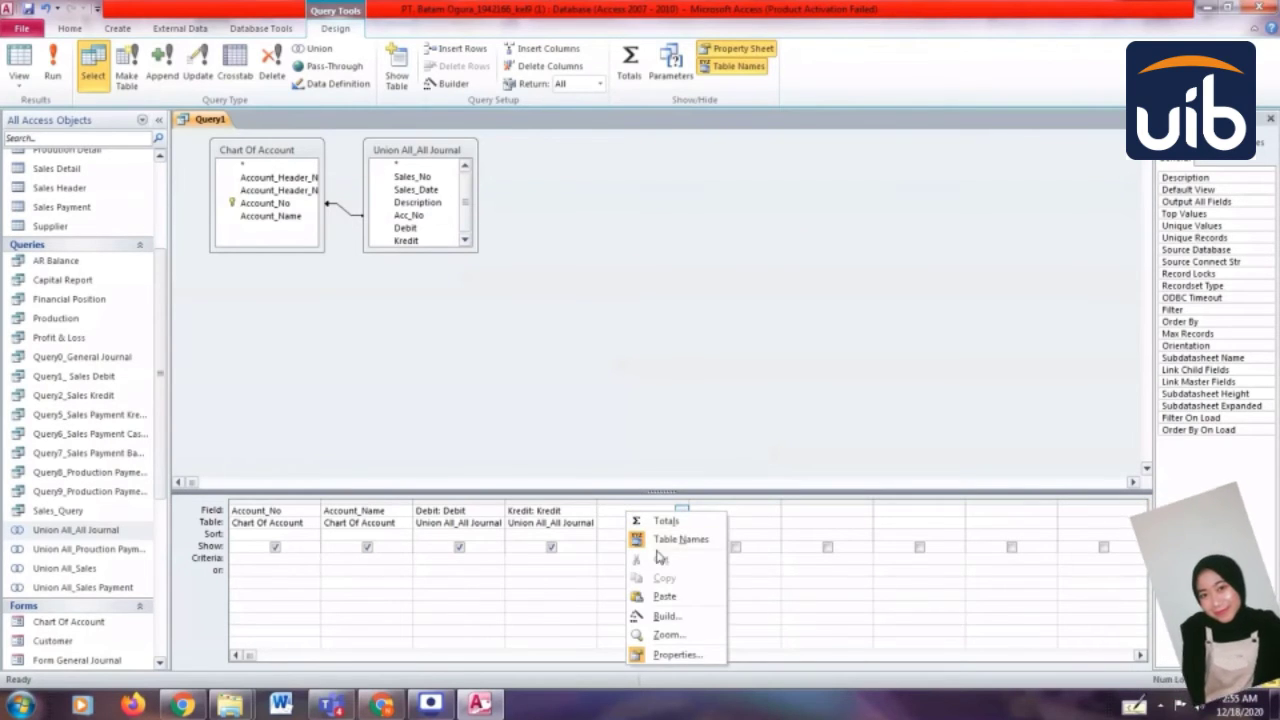
left_click(660, 615)
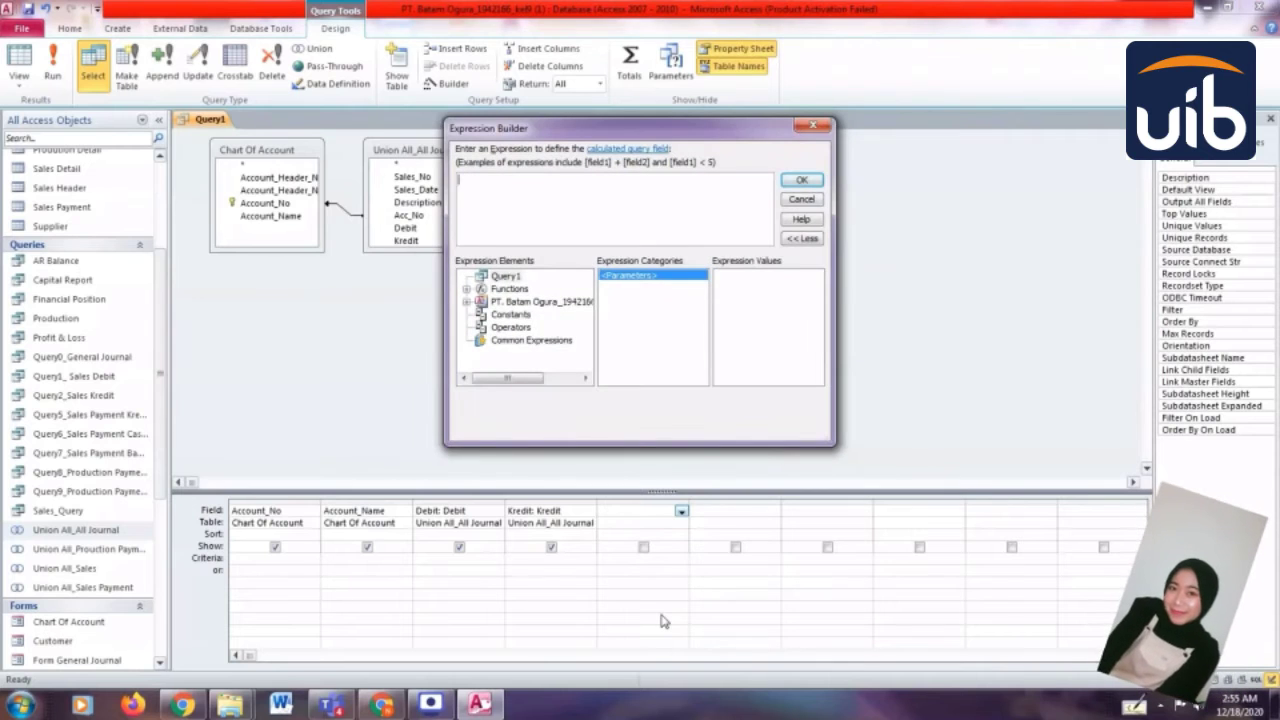
type("TB")
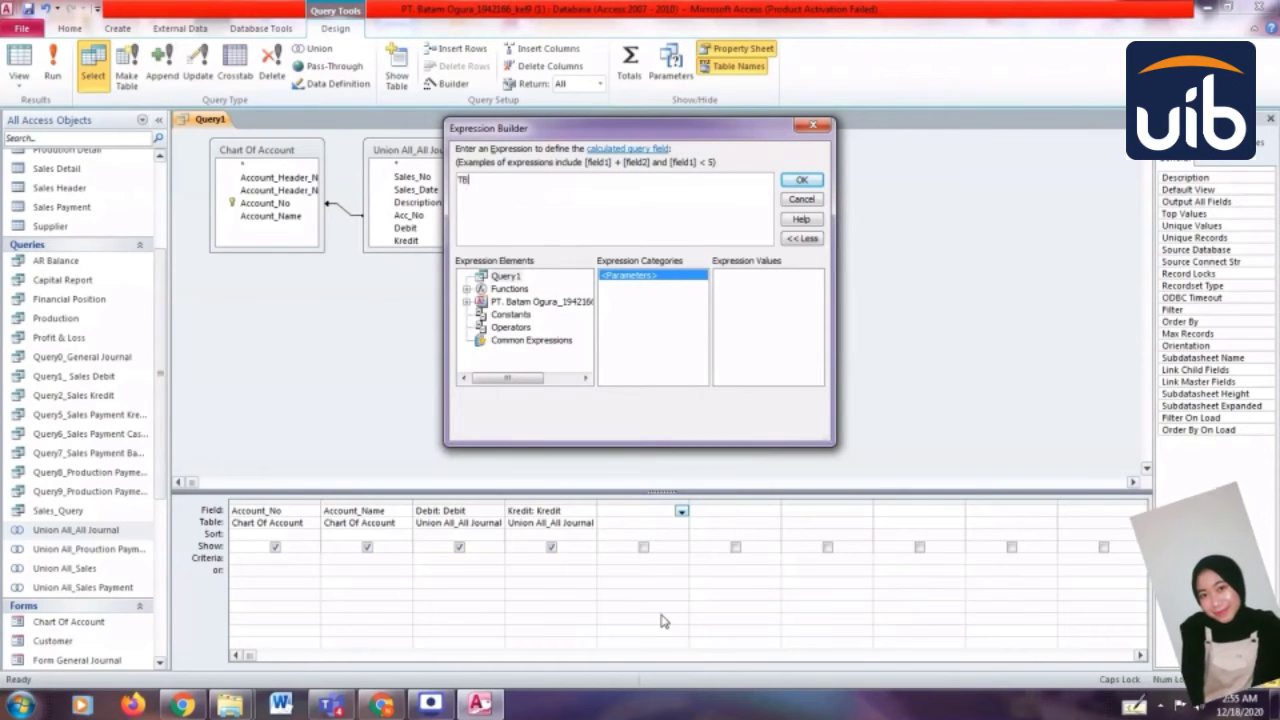
type(":")
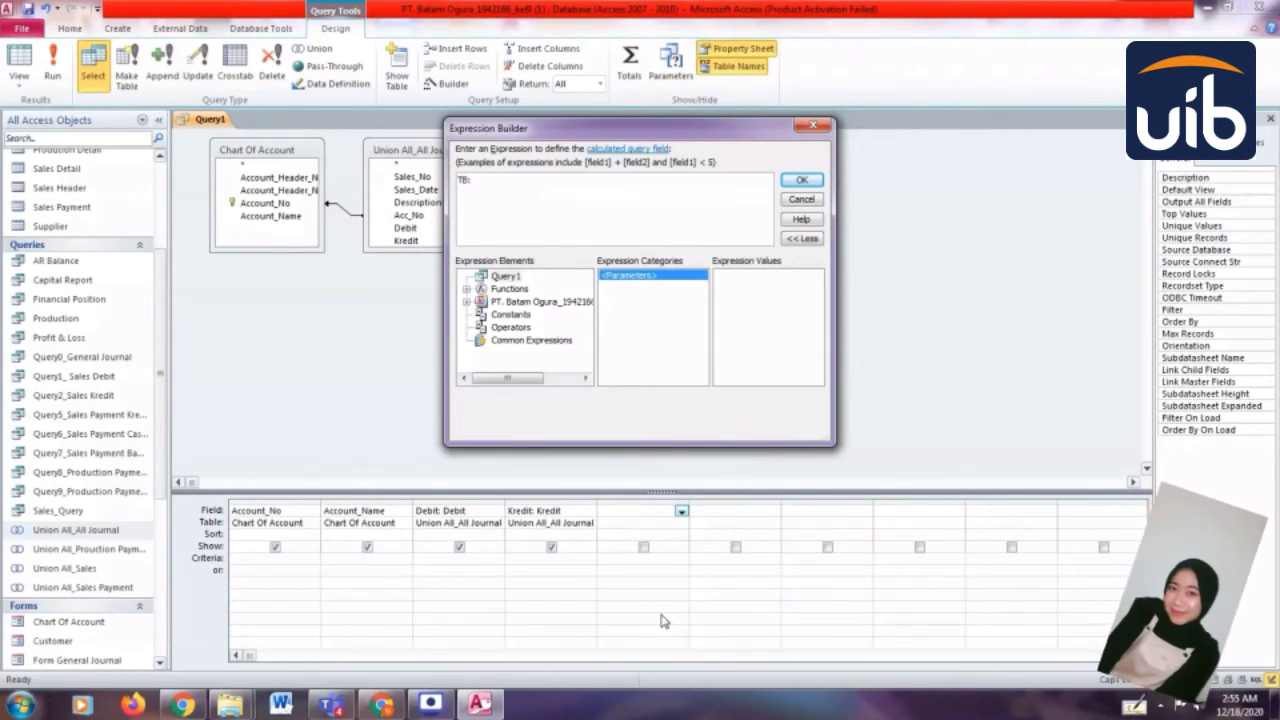
type(" IIf(")
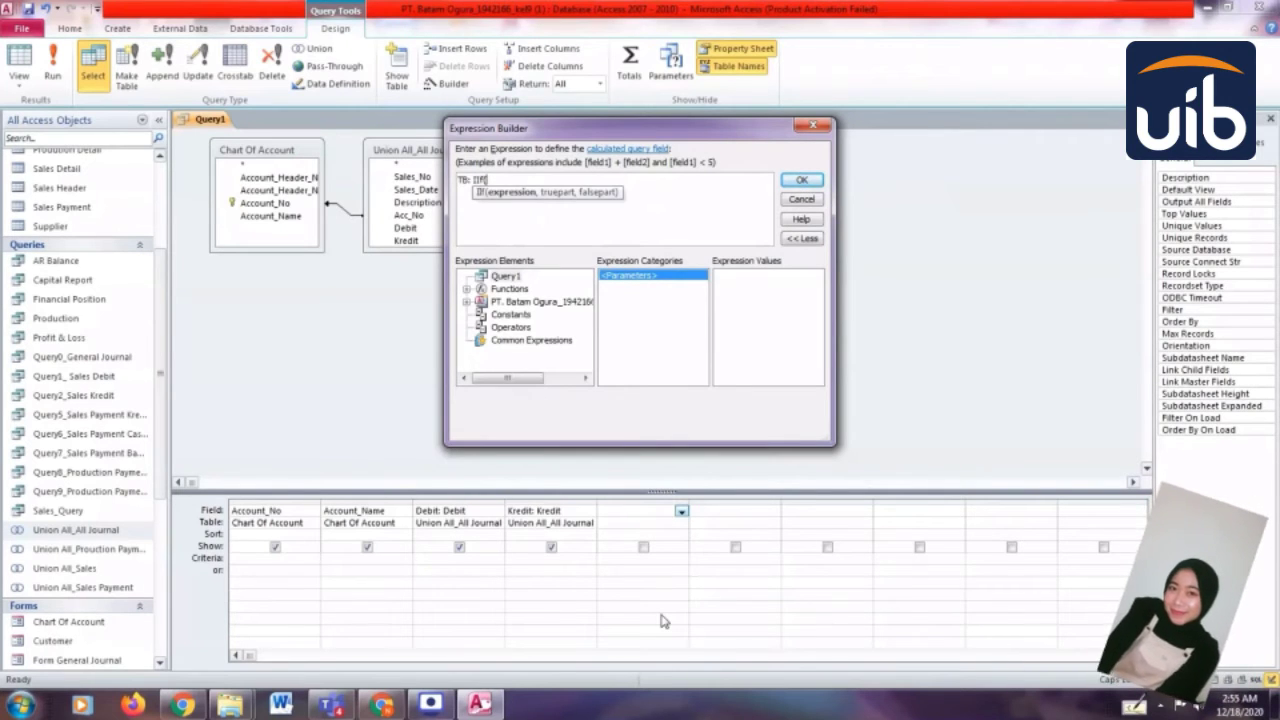
type("[Debit]")
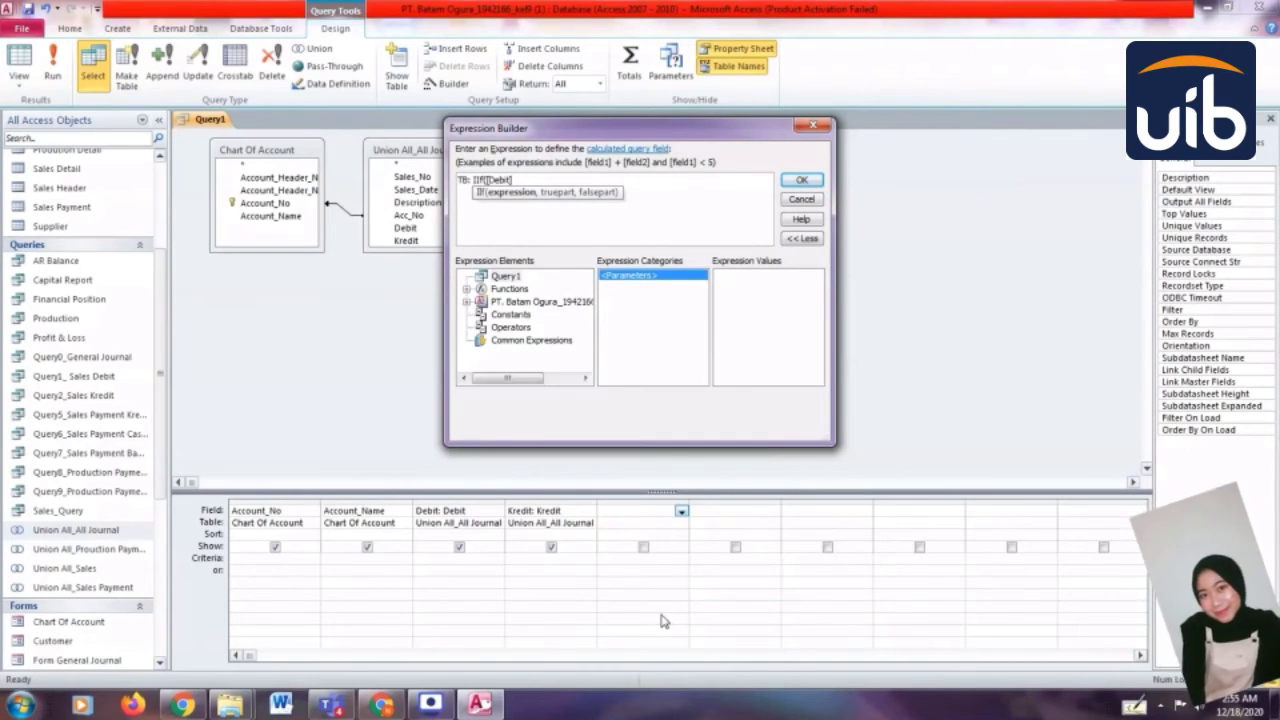
type(" <>")
type("0,")
type("[Debit")
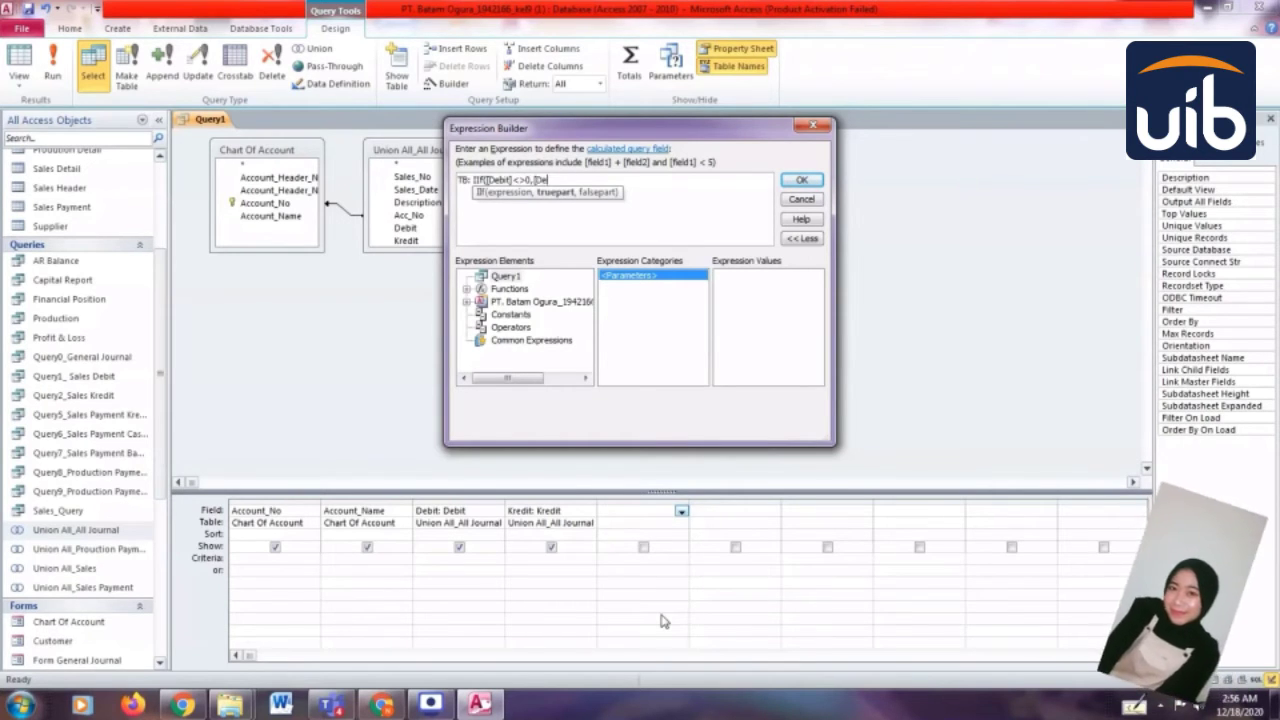
type("],0)")
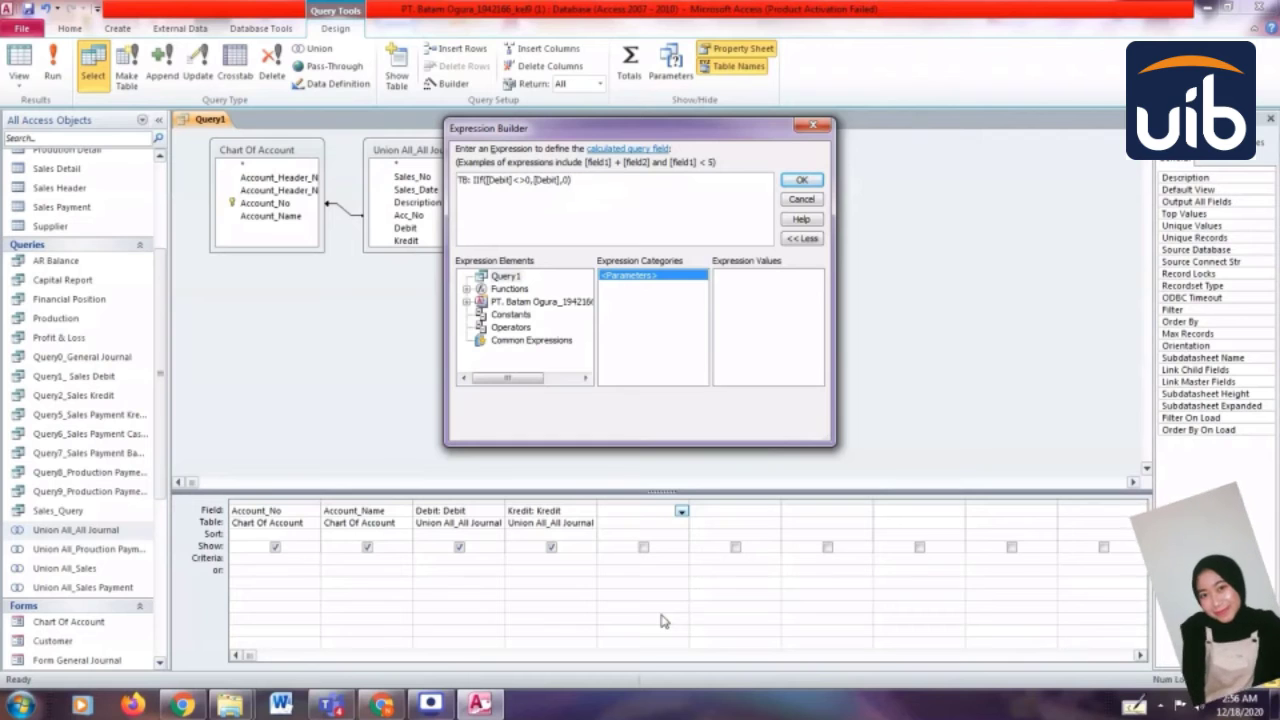
- Complete the TB expression by appending -IIf([Kredit]<>0,[Kredit],0) and accept it into the query grid
type("-IIf(")
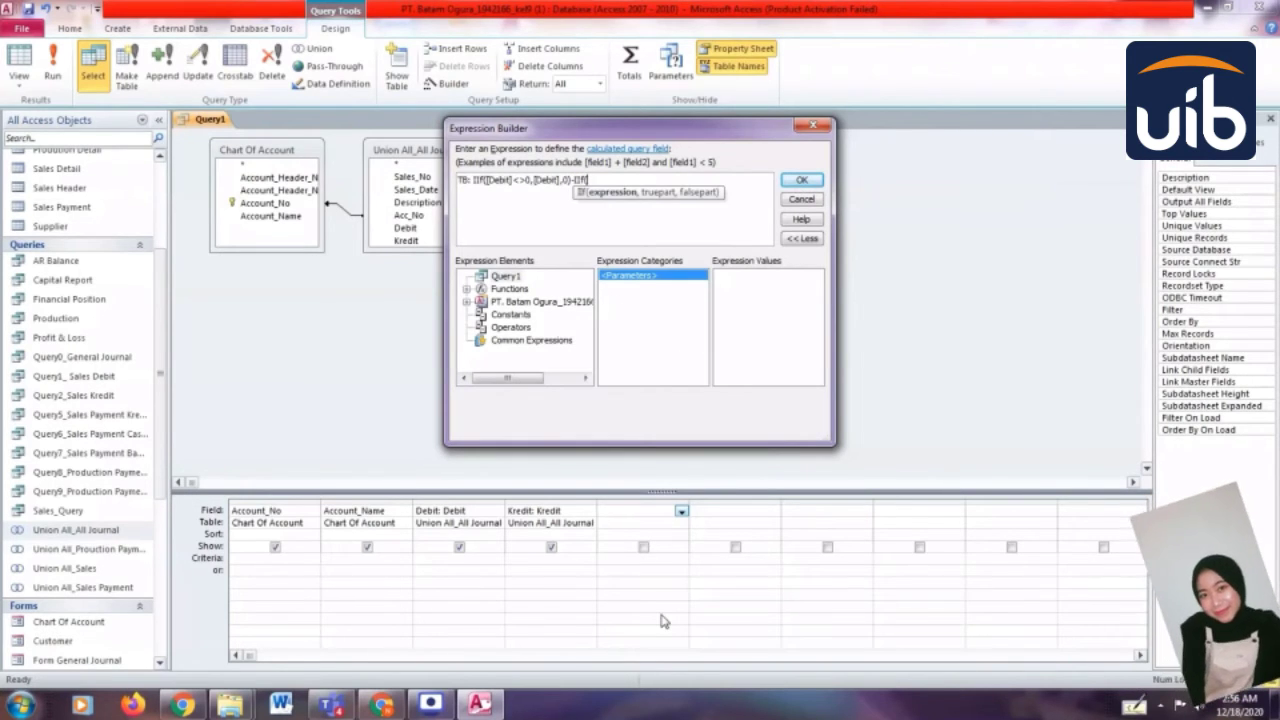
type("[Kredit]<>")
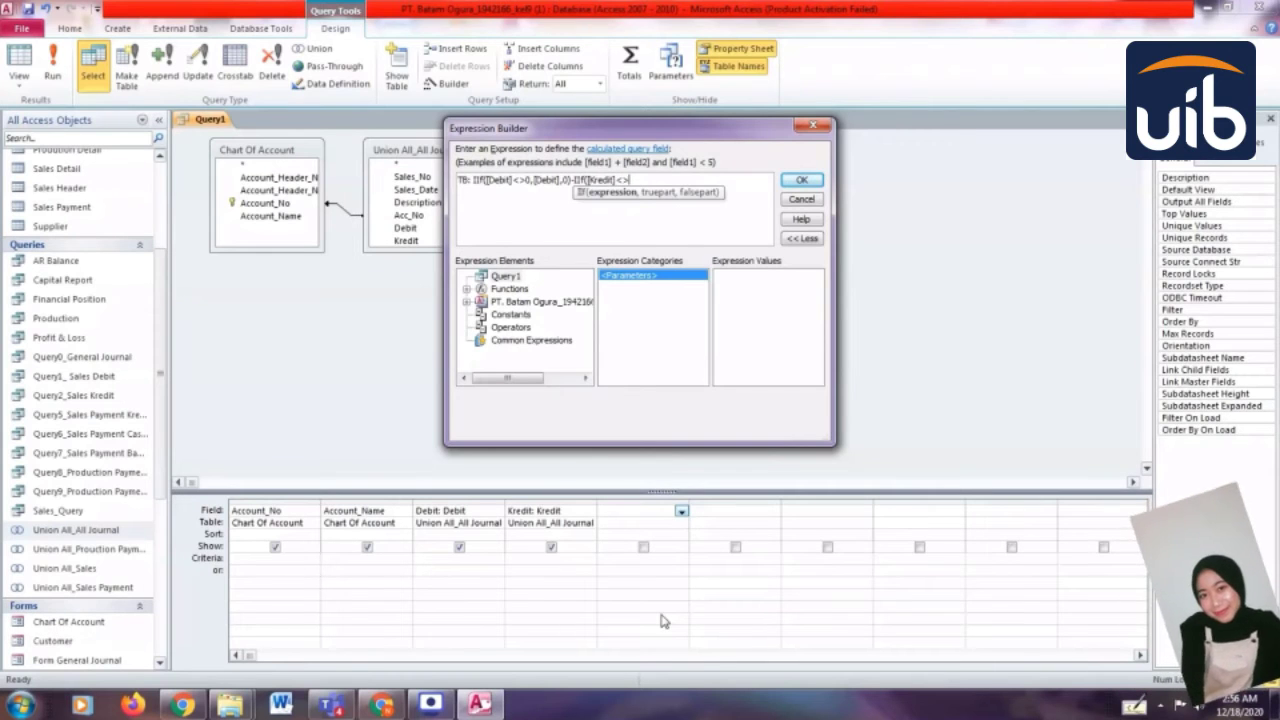
type("0,")
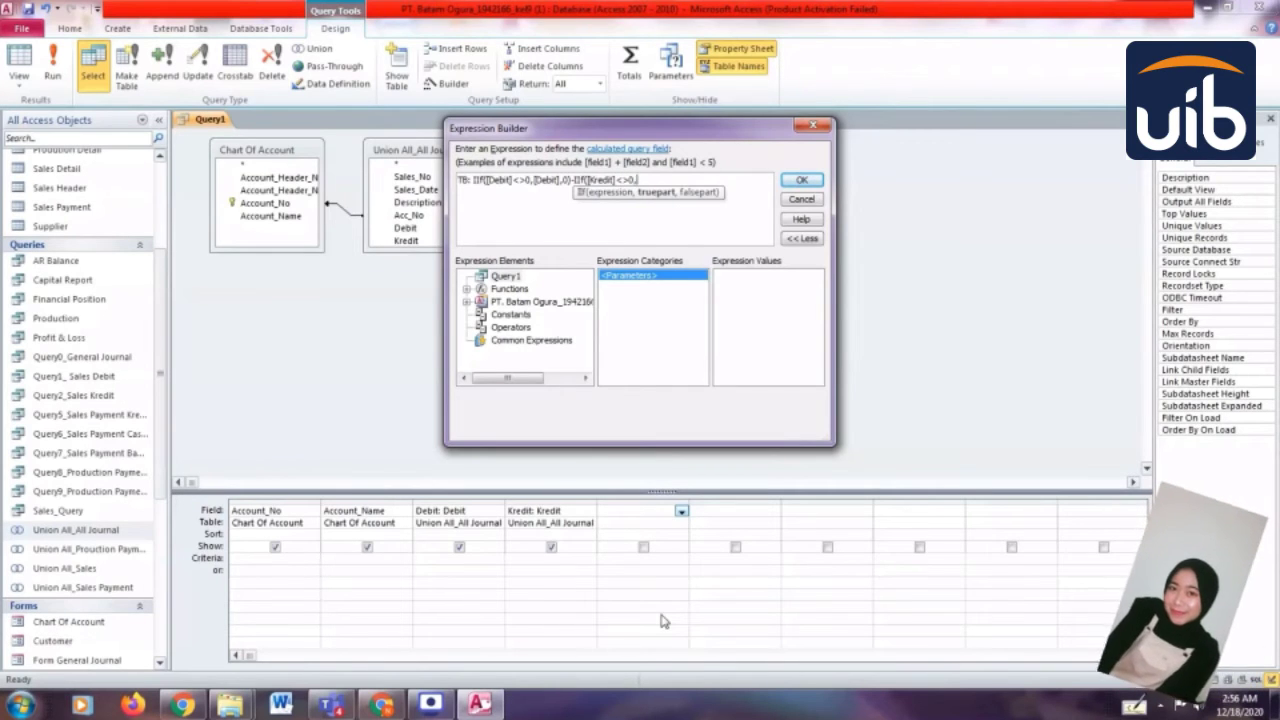
type("[Kredi")
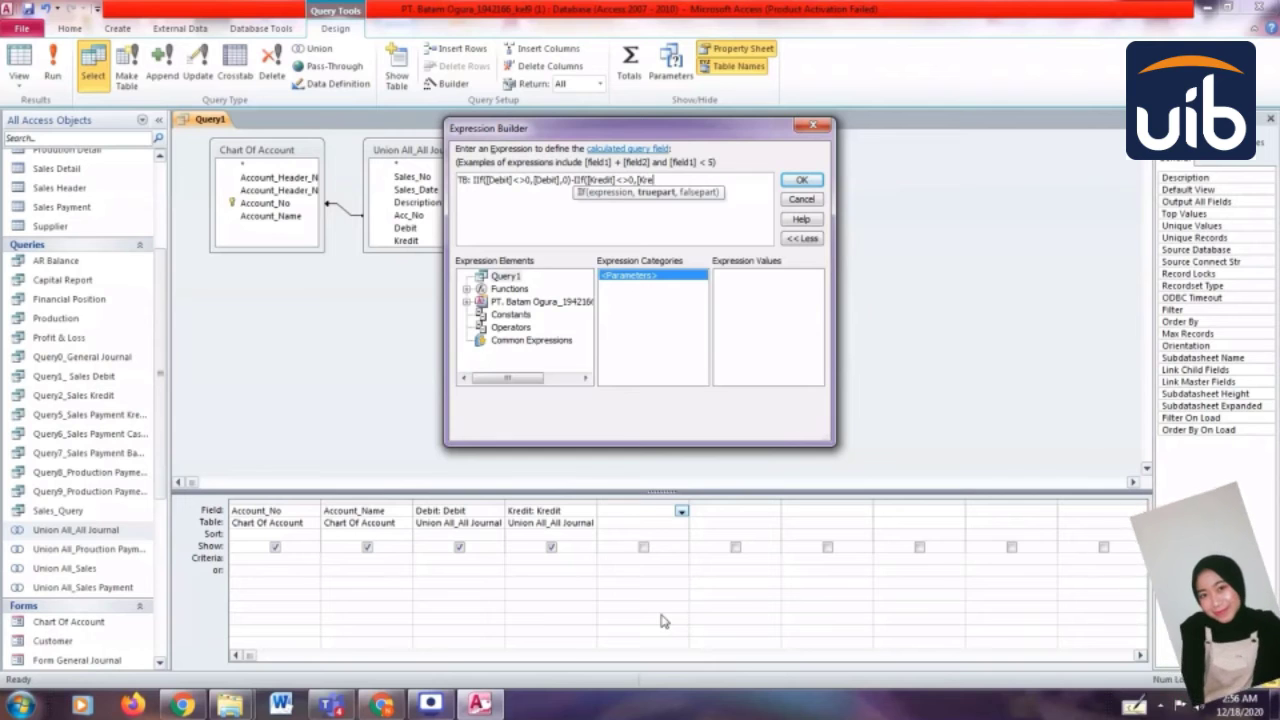
type("t]")
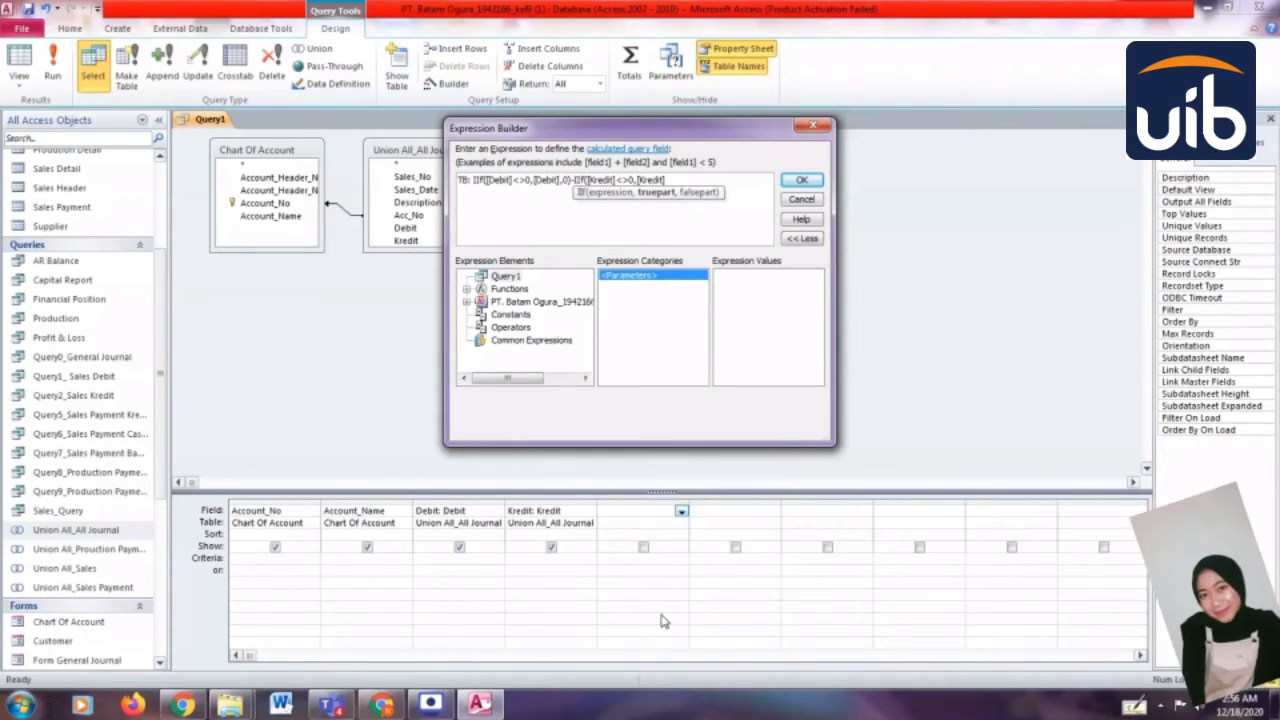
type(",0")
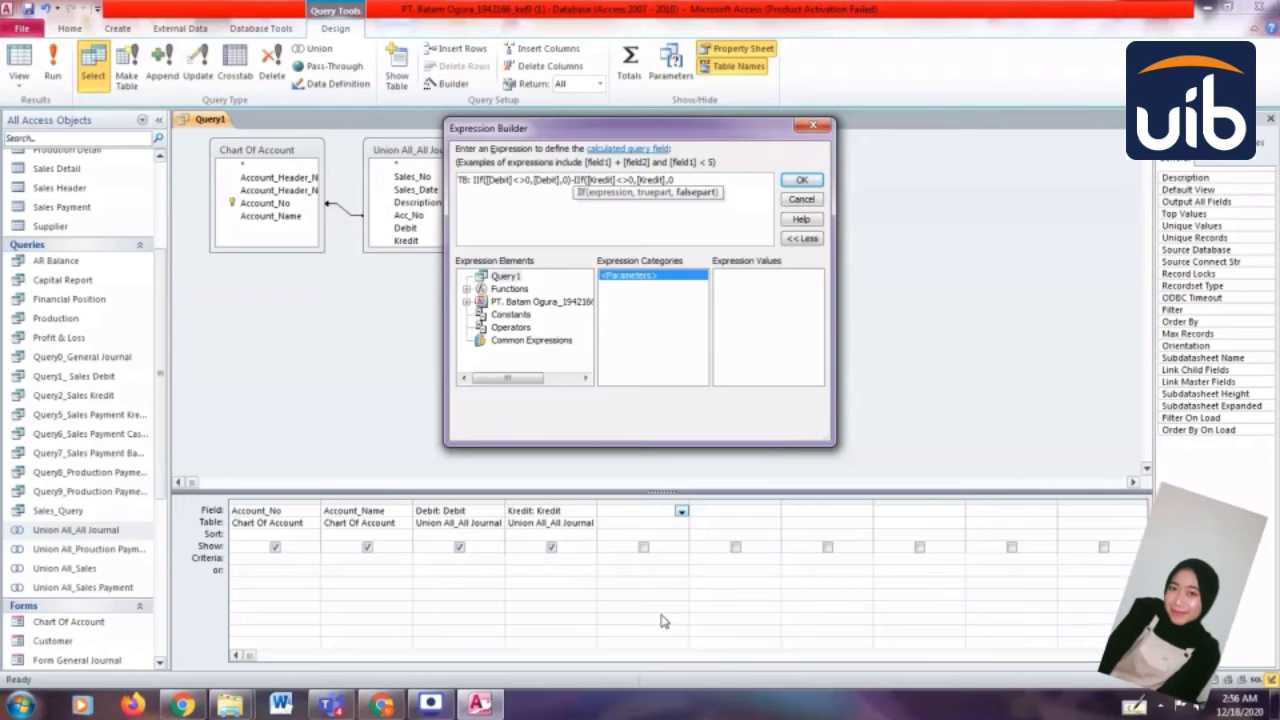
type(")")
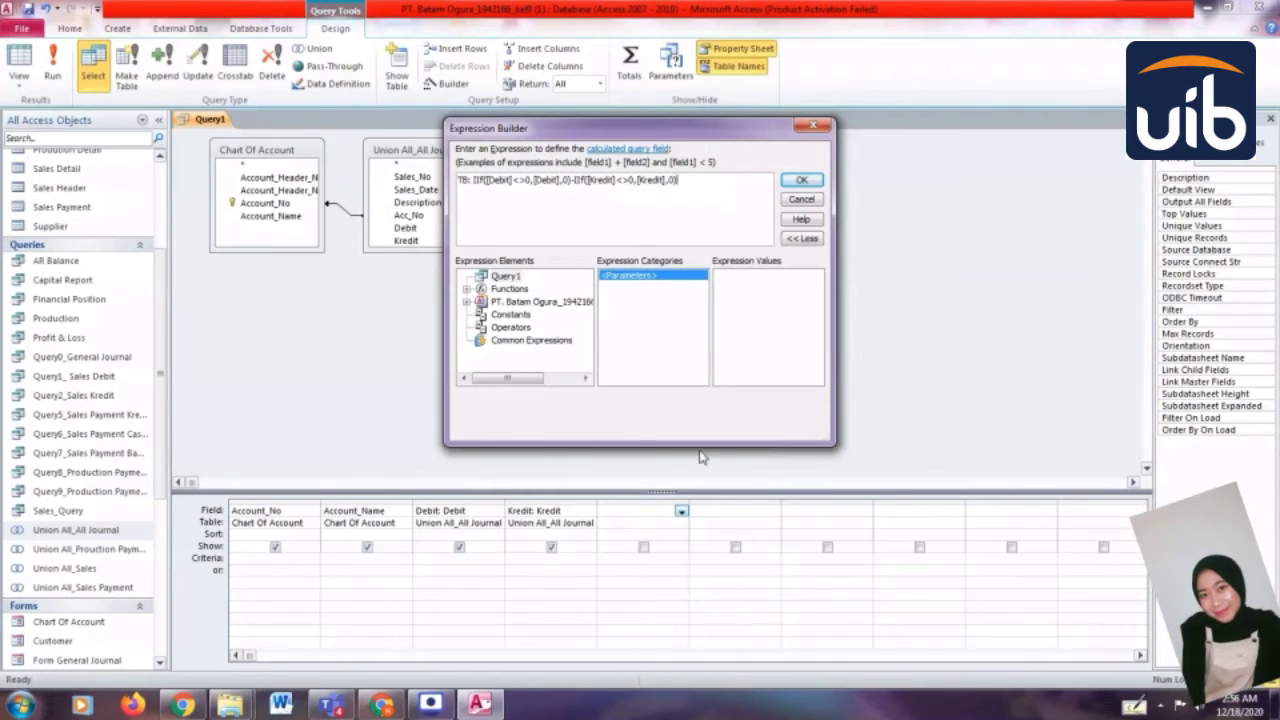
left_click(801, 181)
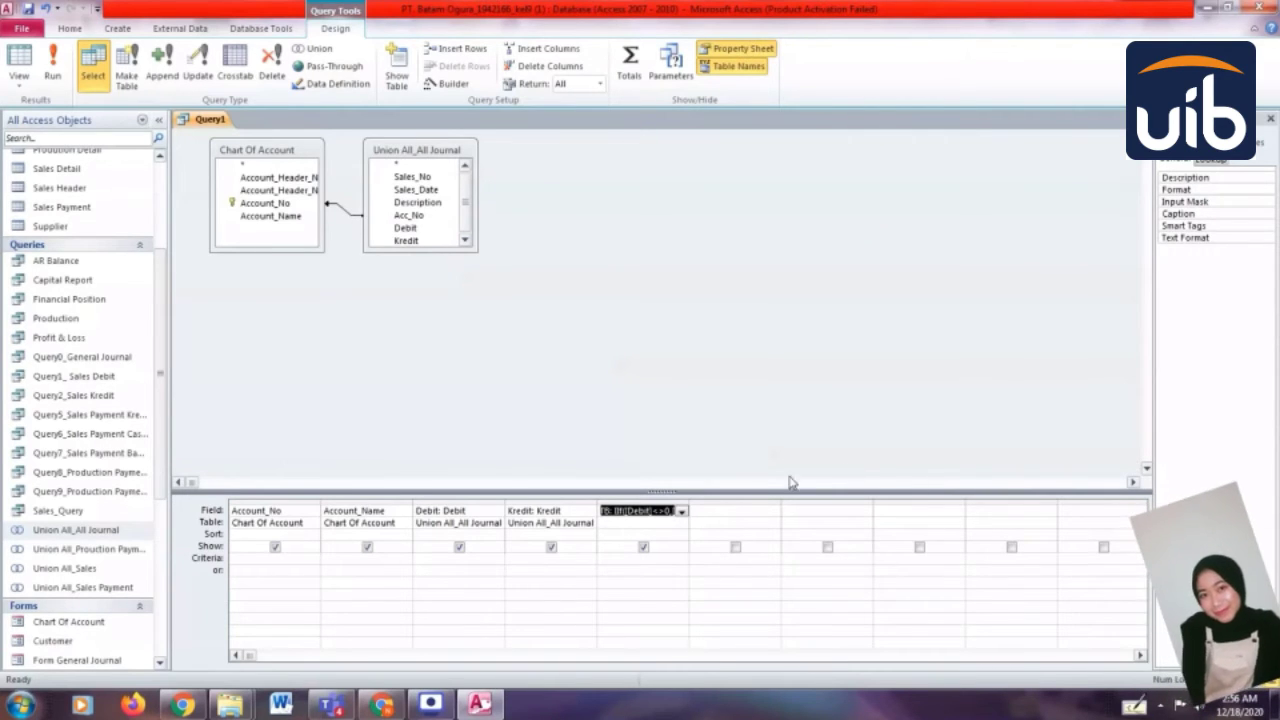
- Build a calculated field in the empty column after TB with the expression TBDebit: IIf([TB]>=0,[TB],0)
right_click(731, 509)
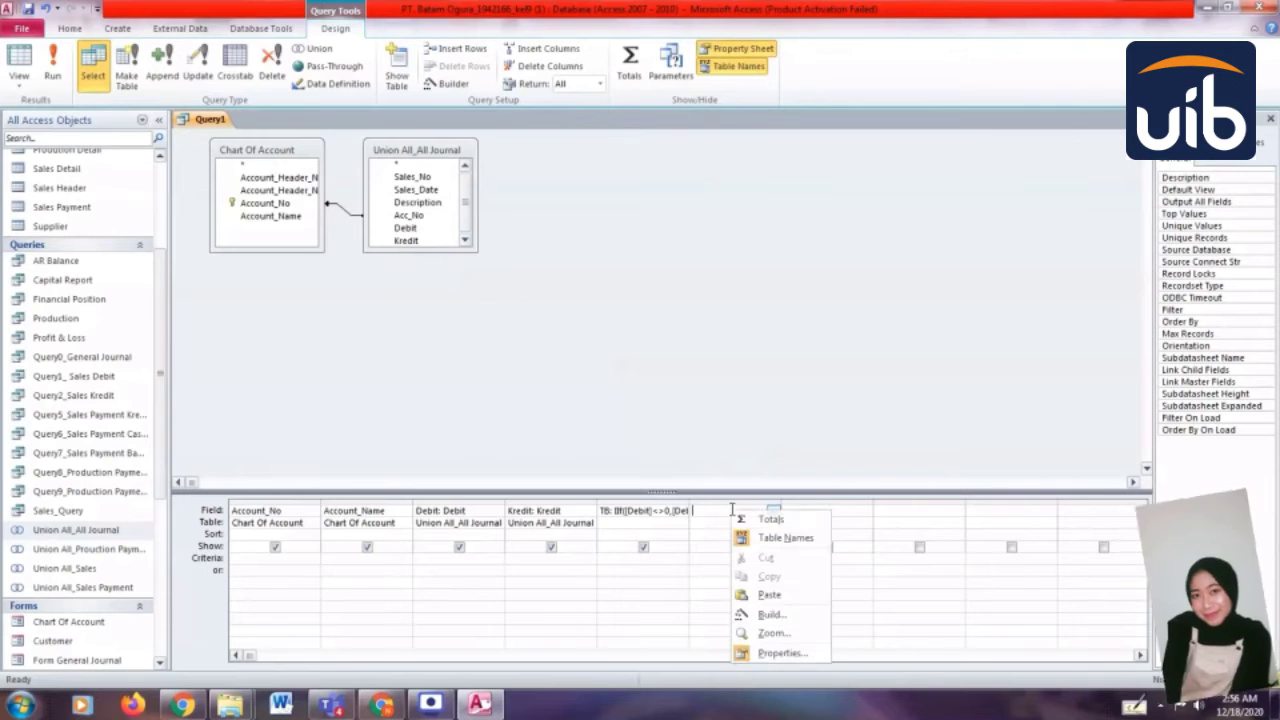
left_click(769, 617)
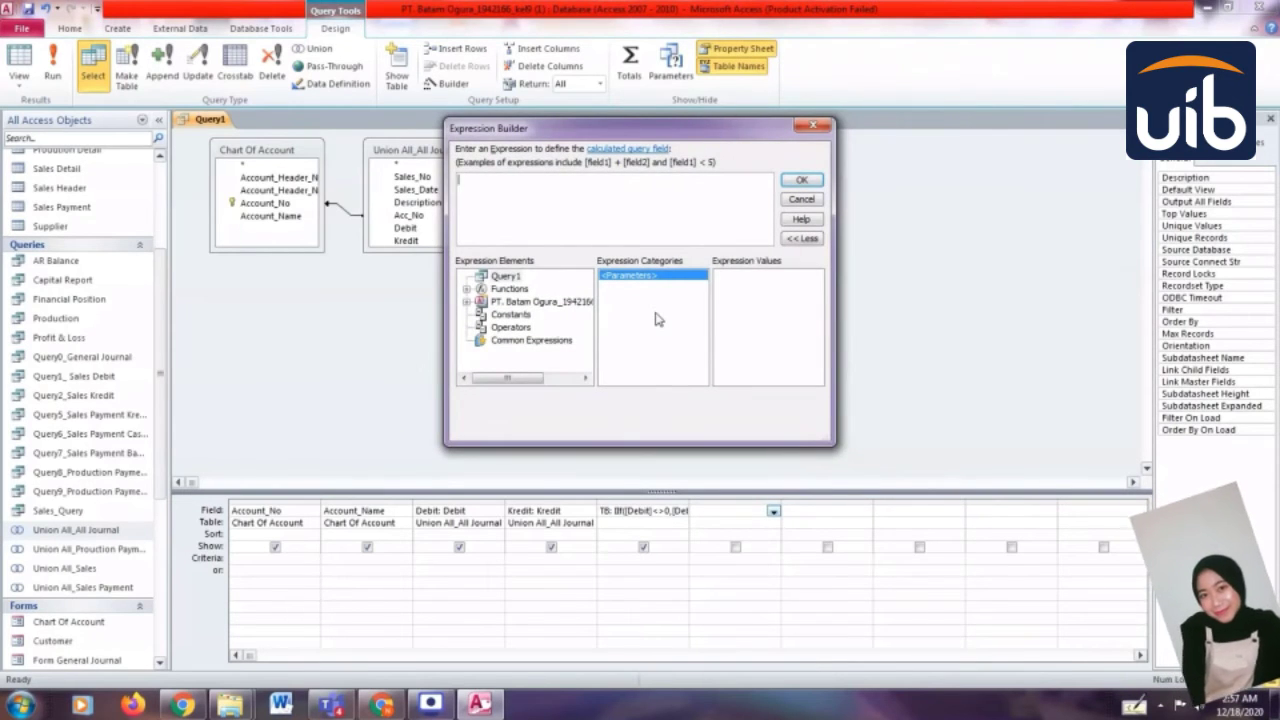
type("TBDebit: IIf(")
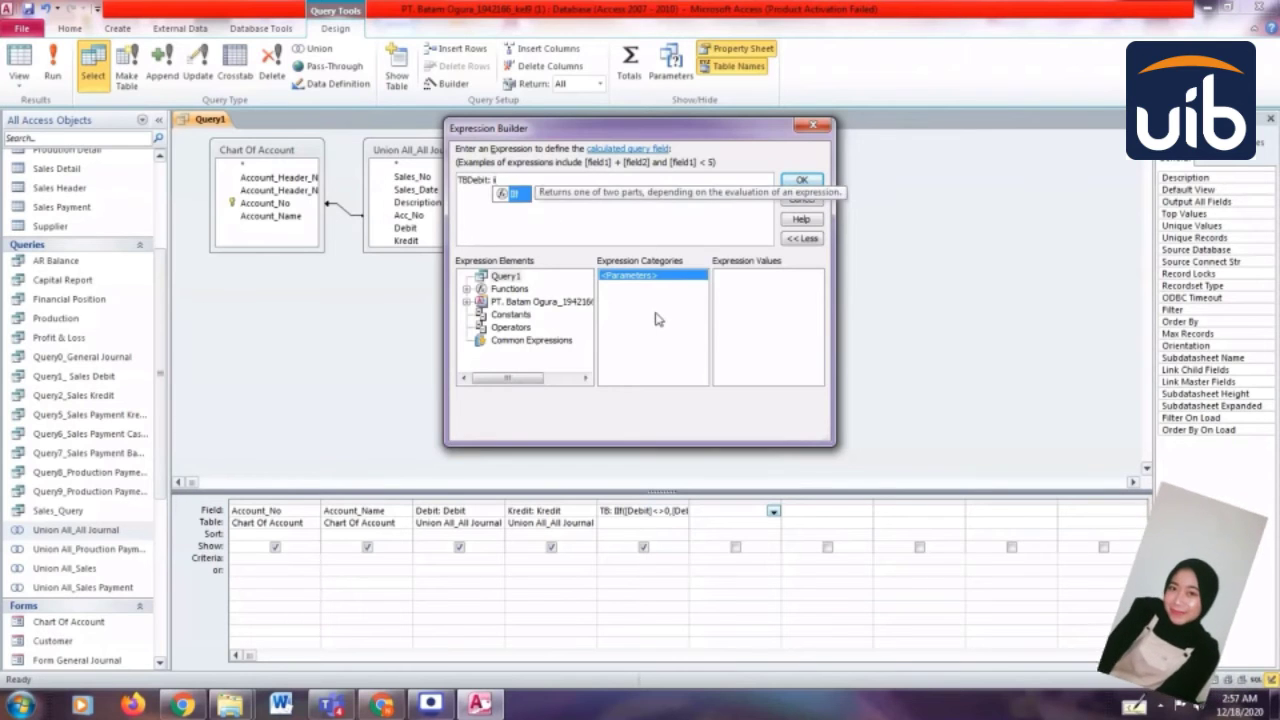
type("[")
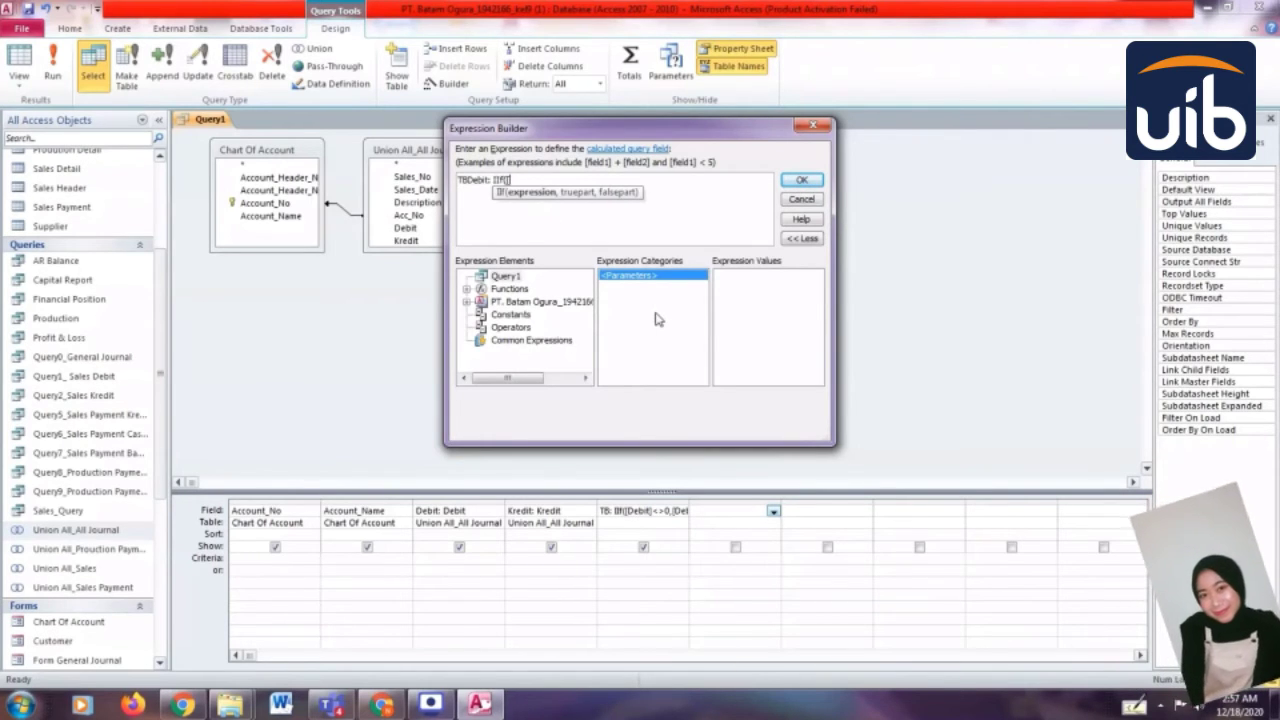
key("Caps_Lock")
type("TB")
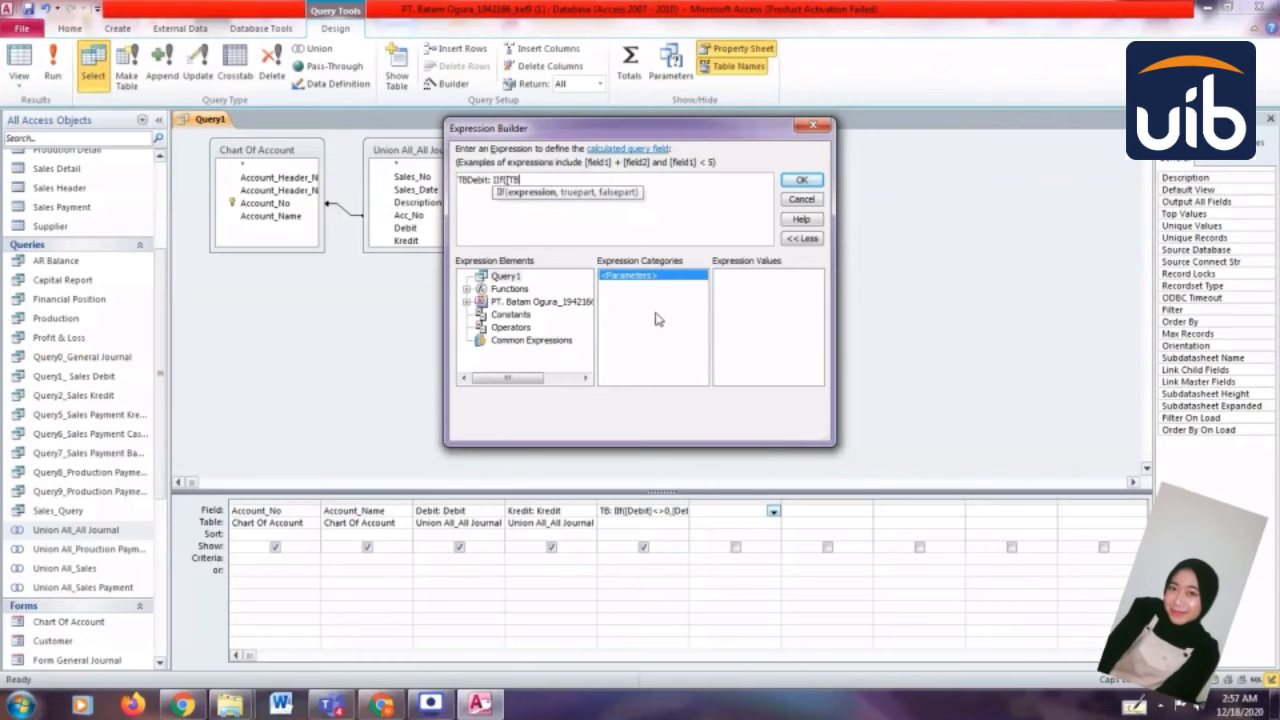
type("]")
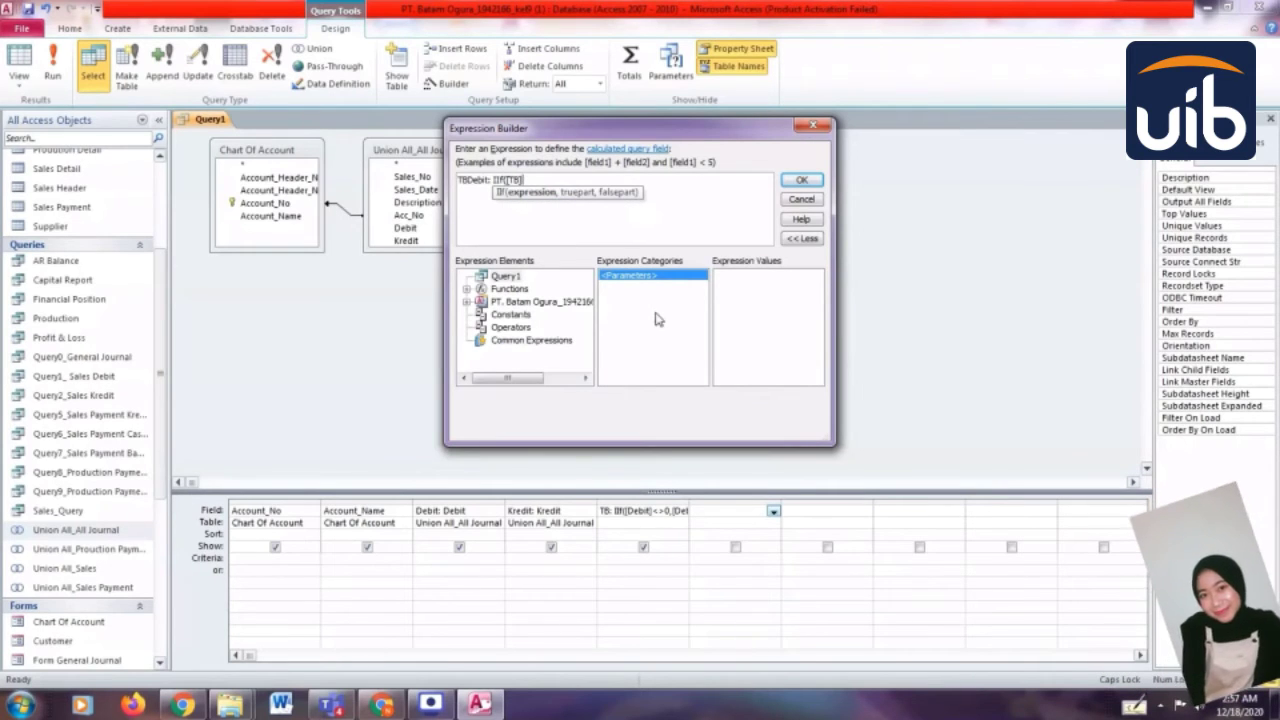
type(">")
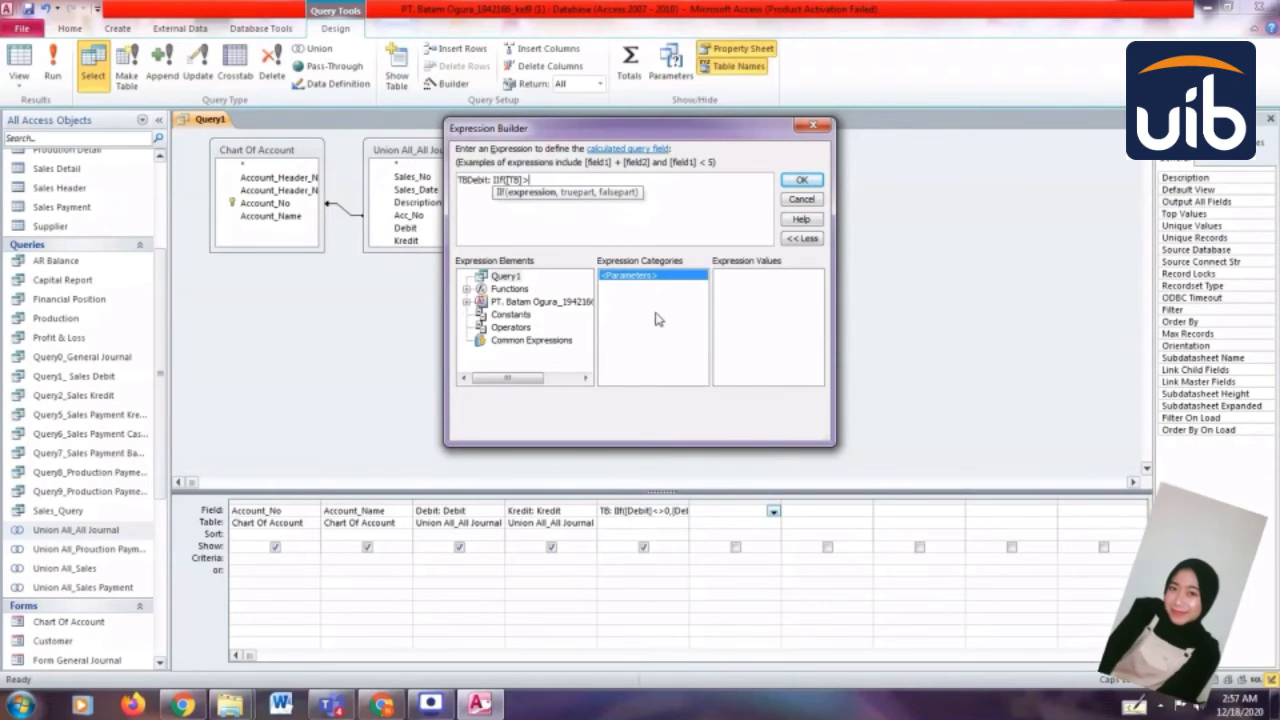
type("=0,")
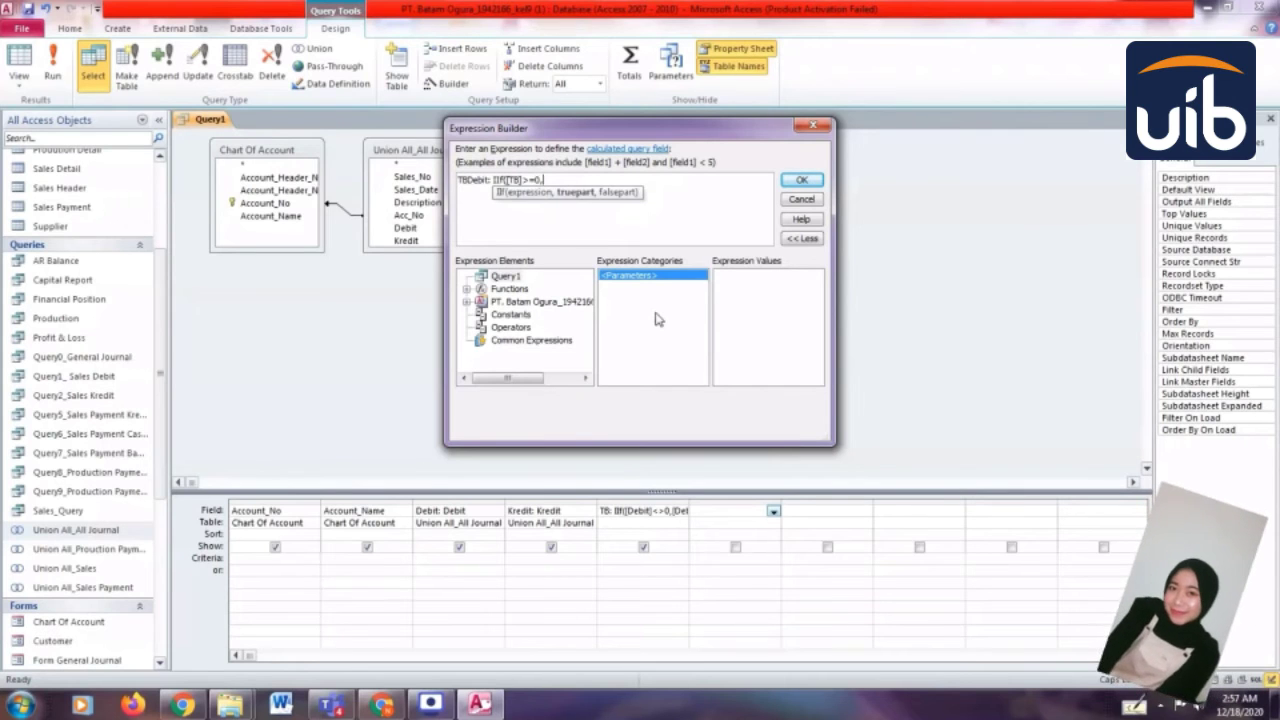
type("[TB")
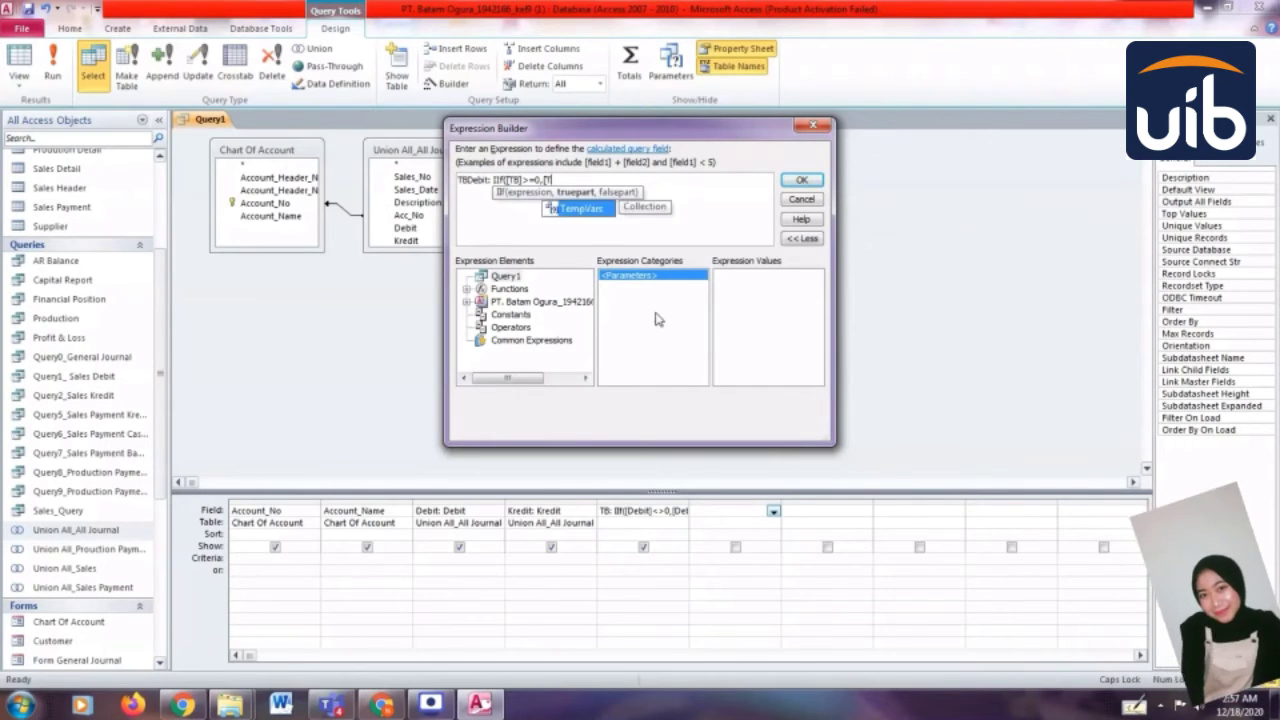
type("],0)")
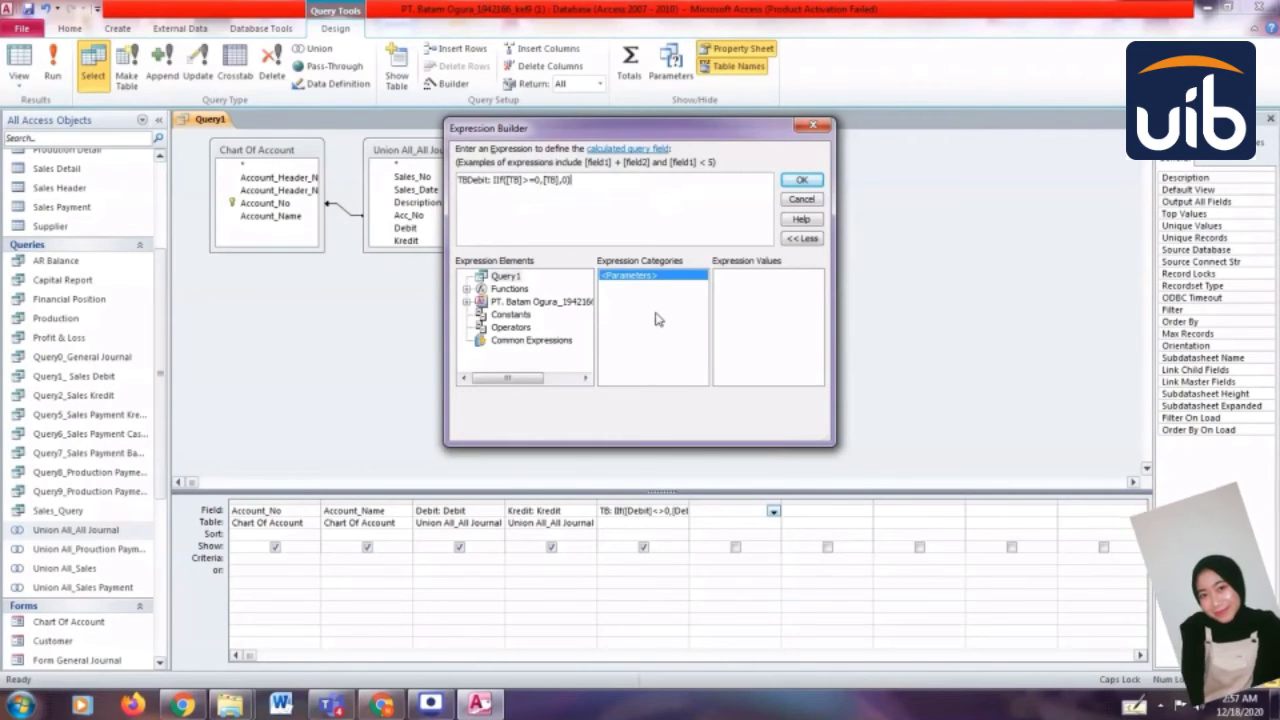
left_click(815, 180)
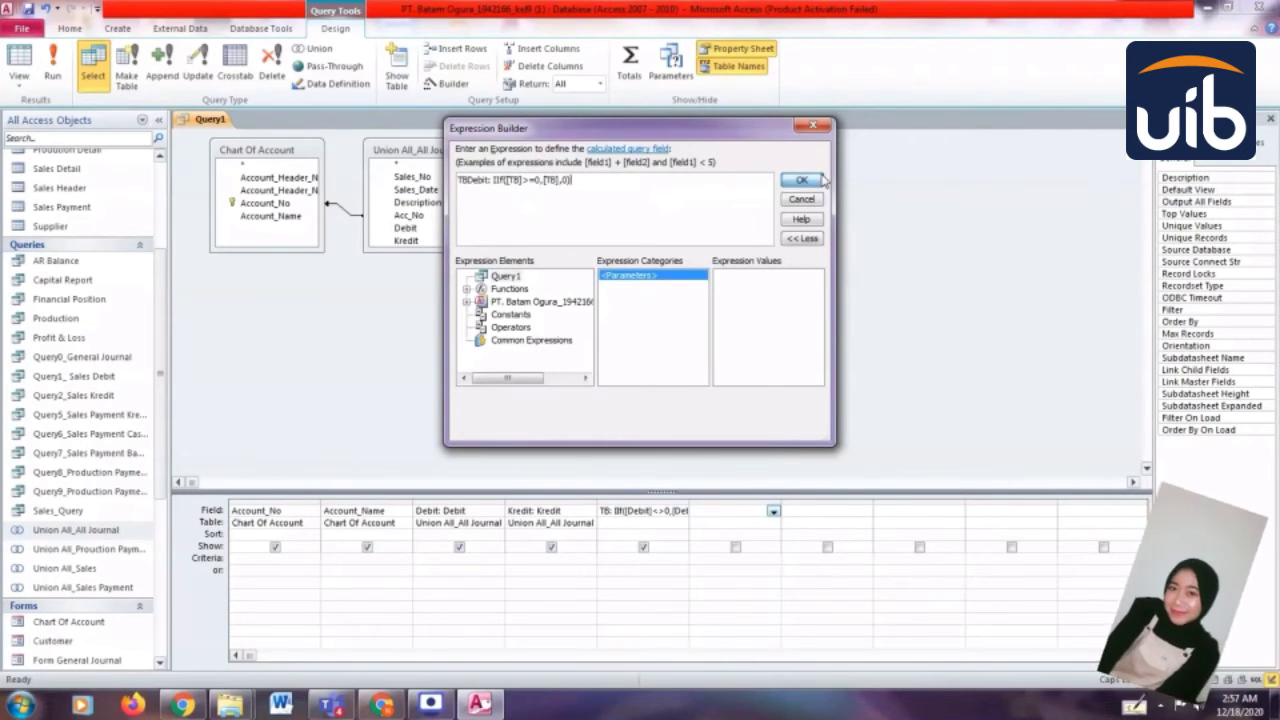
- Build a calculated field in the empty column after TBDebit with the expression TBKredit: IIf([TB]<=0,-[TB],0)
left_click(826, 510)
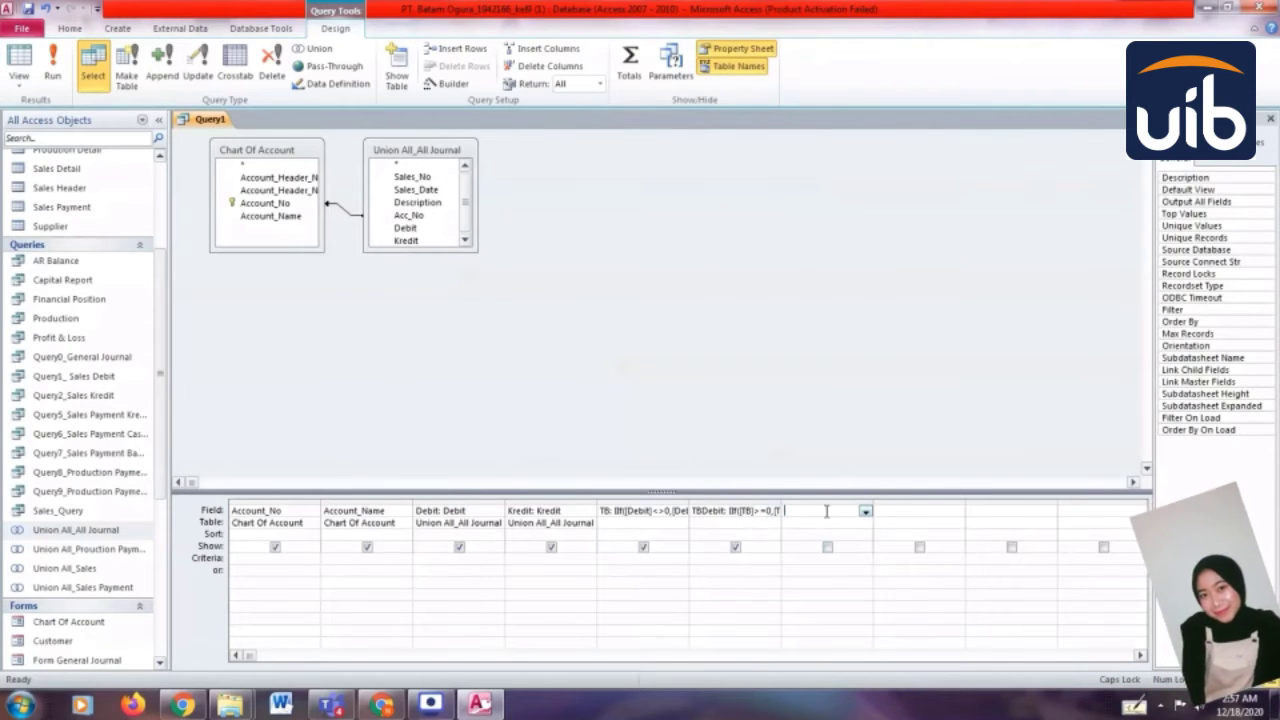
right_click(826, 511)
left_click(866, 617)
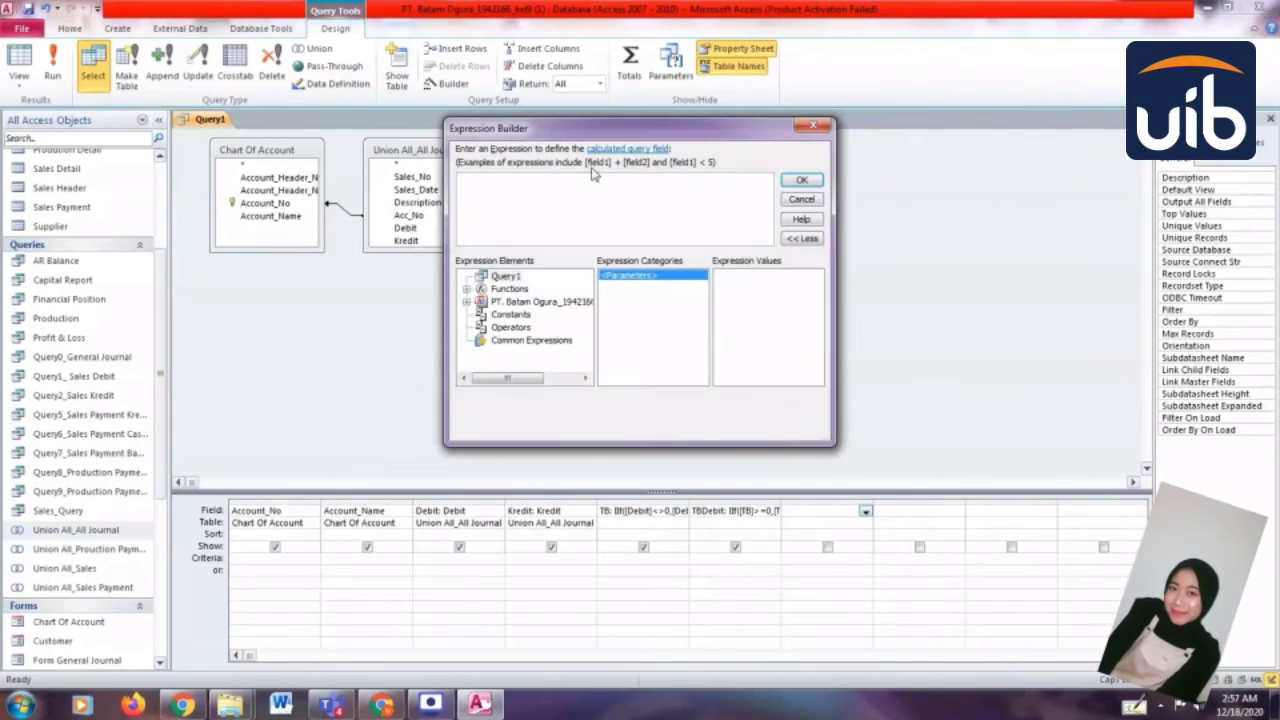
type("TB")
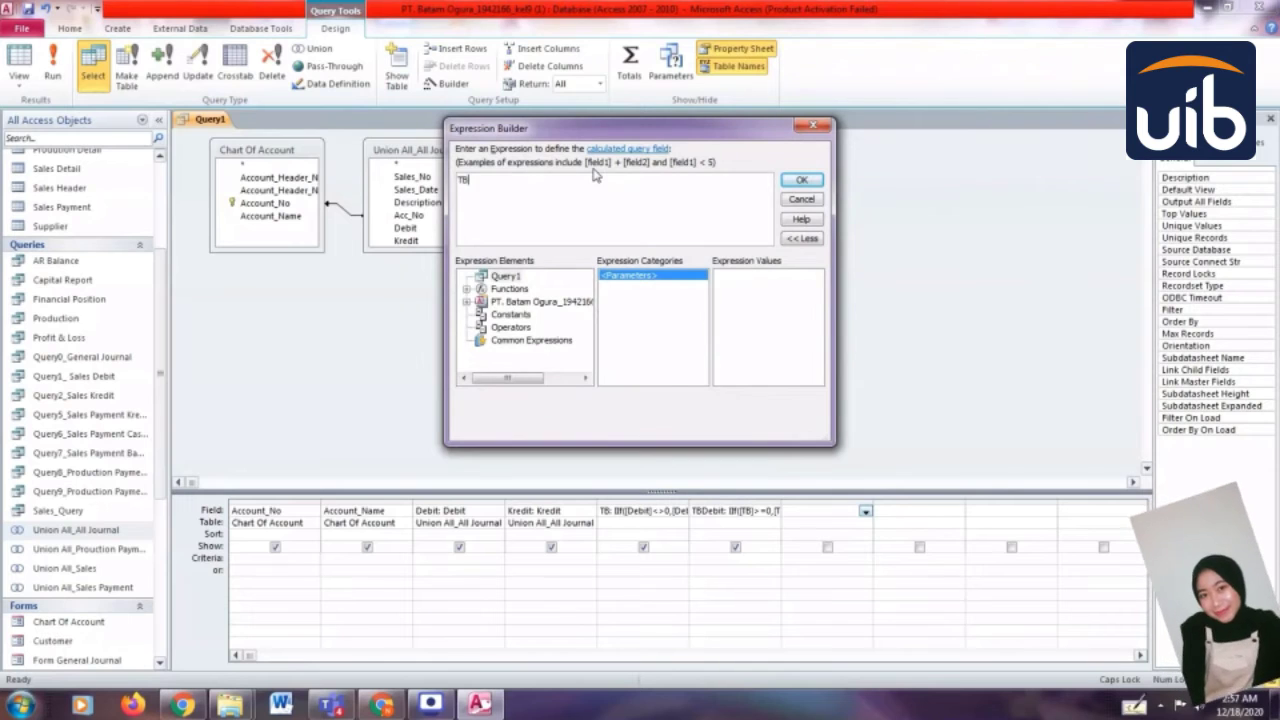
type("Kredit")
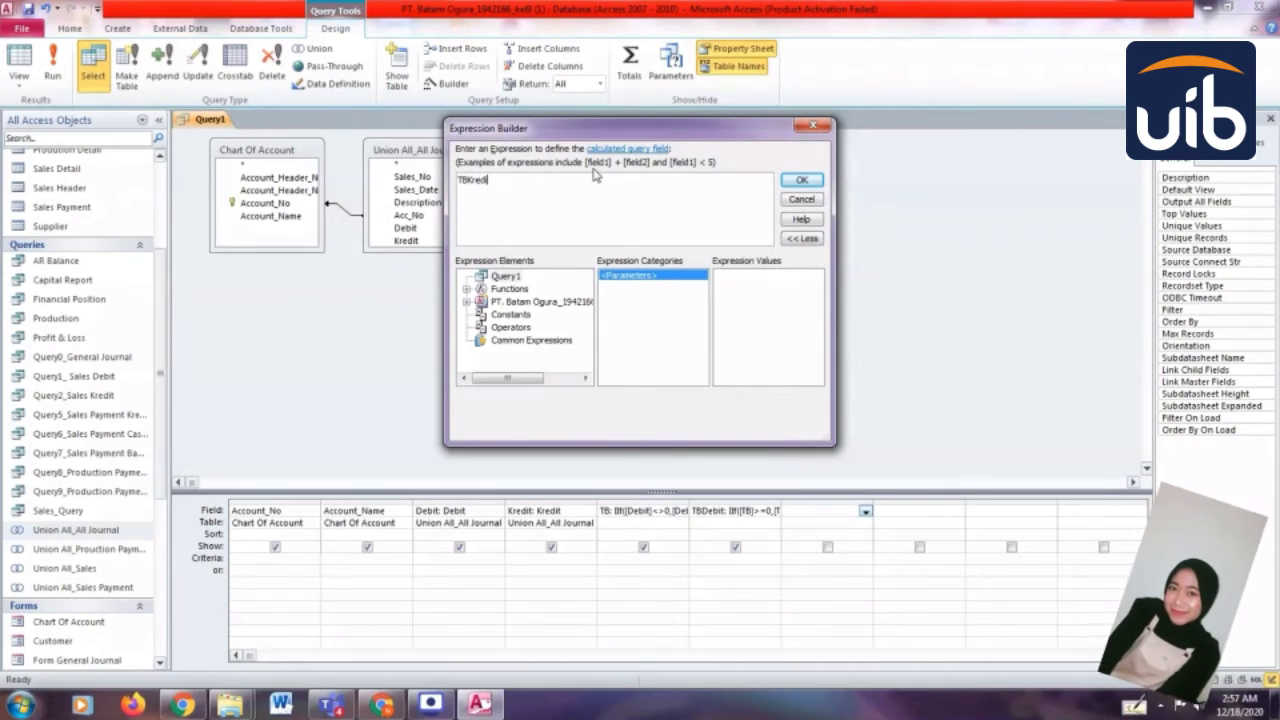
type(":")
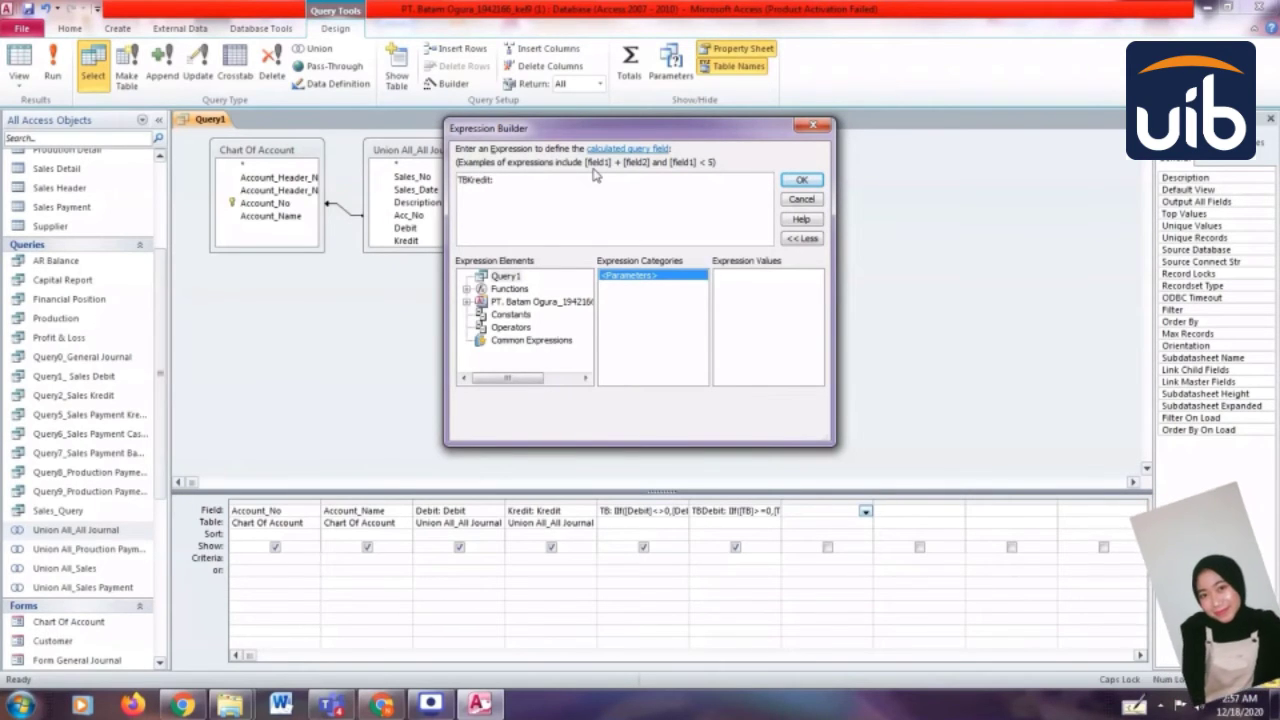
type(" IIf(")
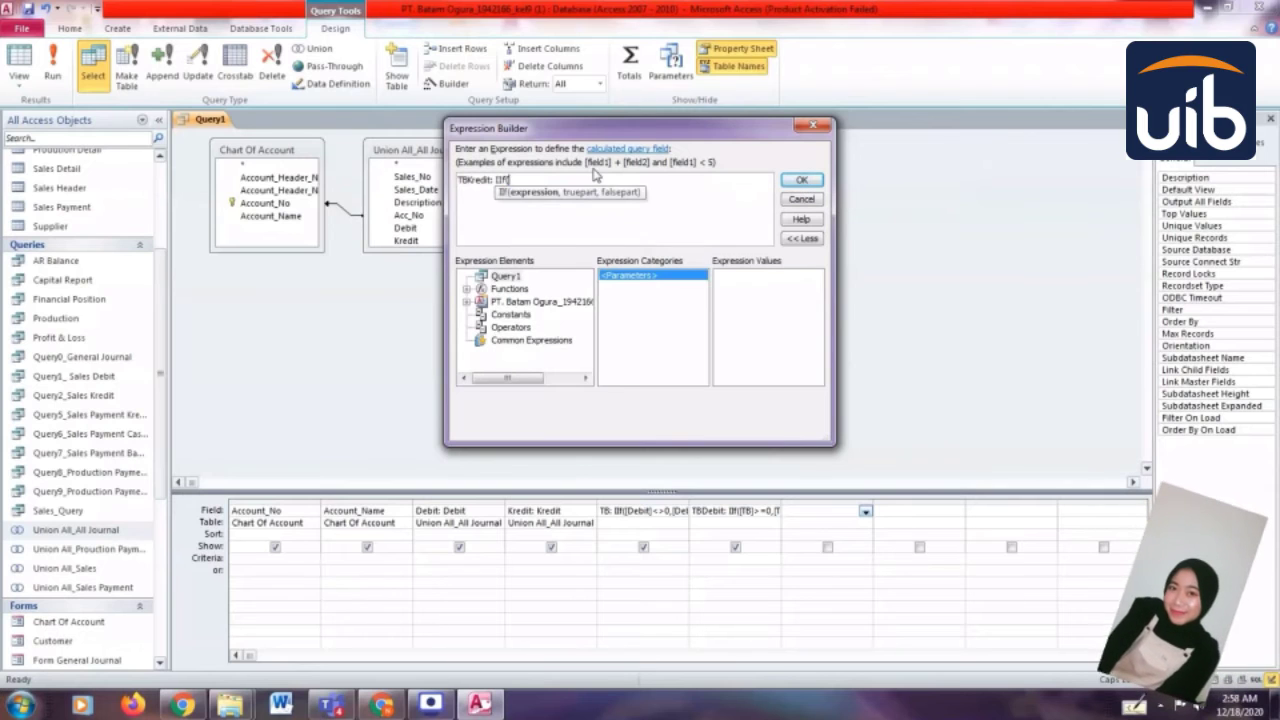
type("[")
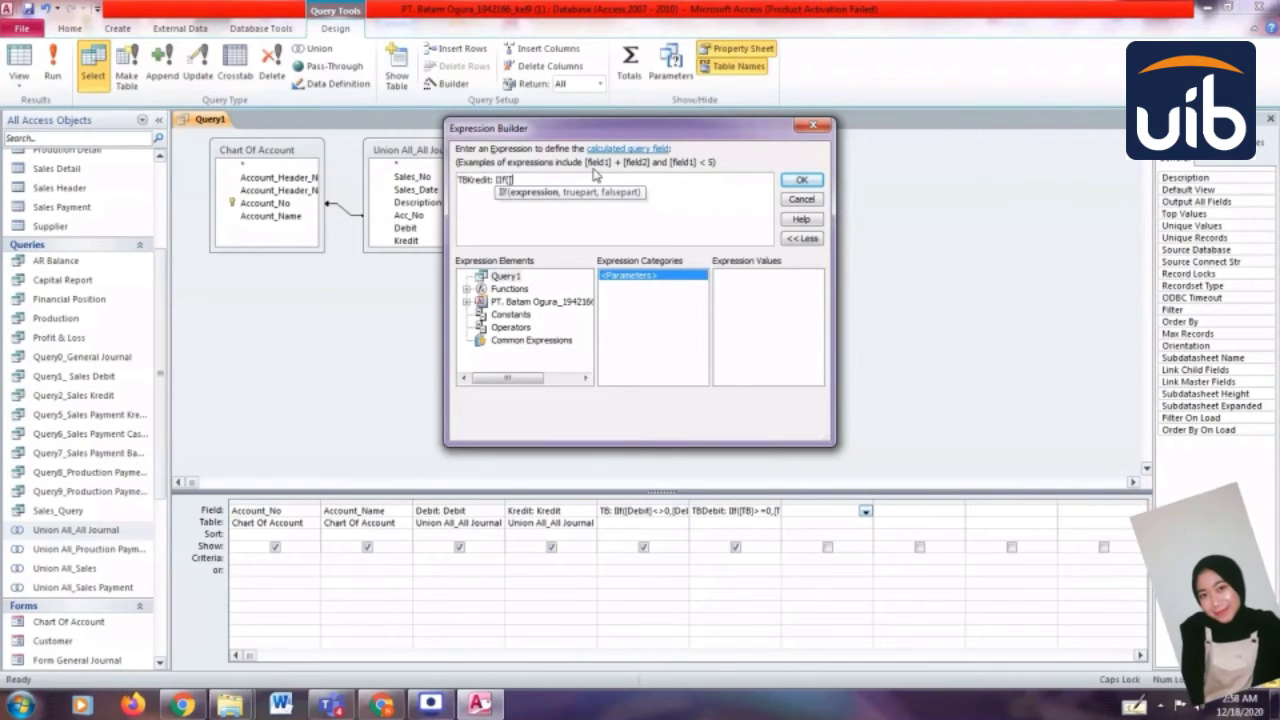
type("TB]")
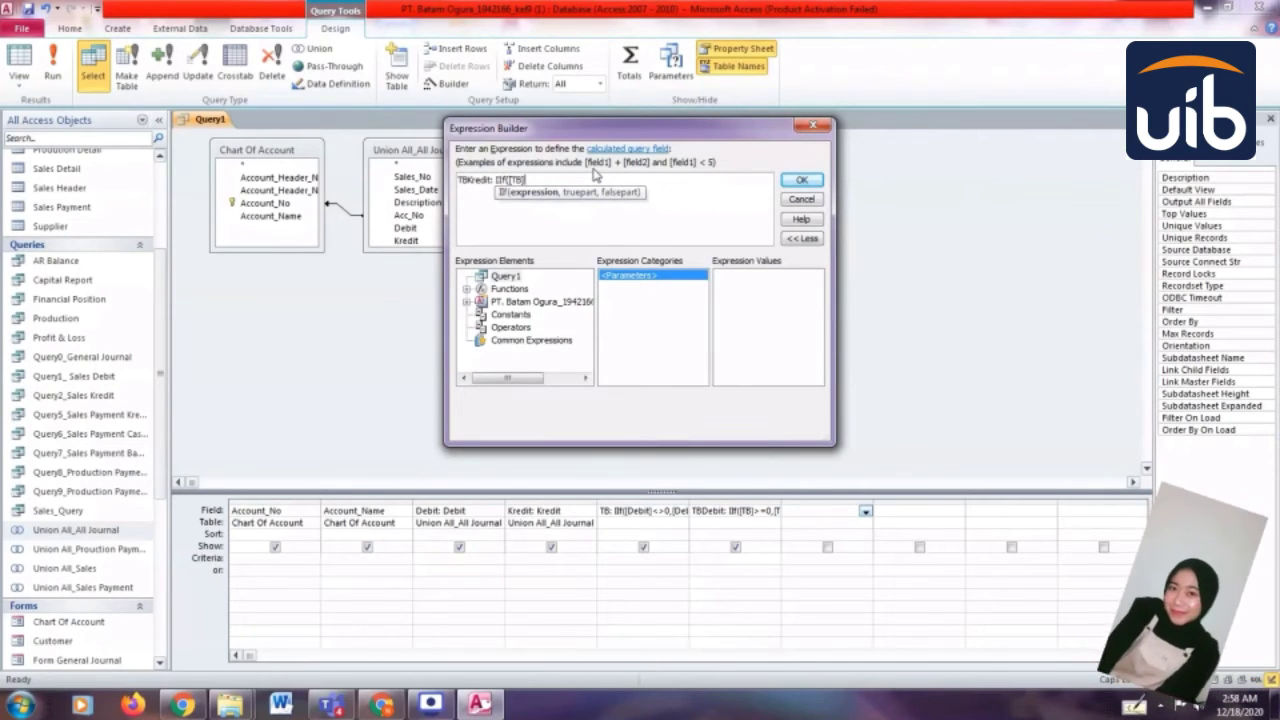
type("<=0")
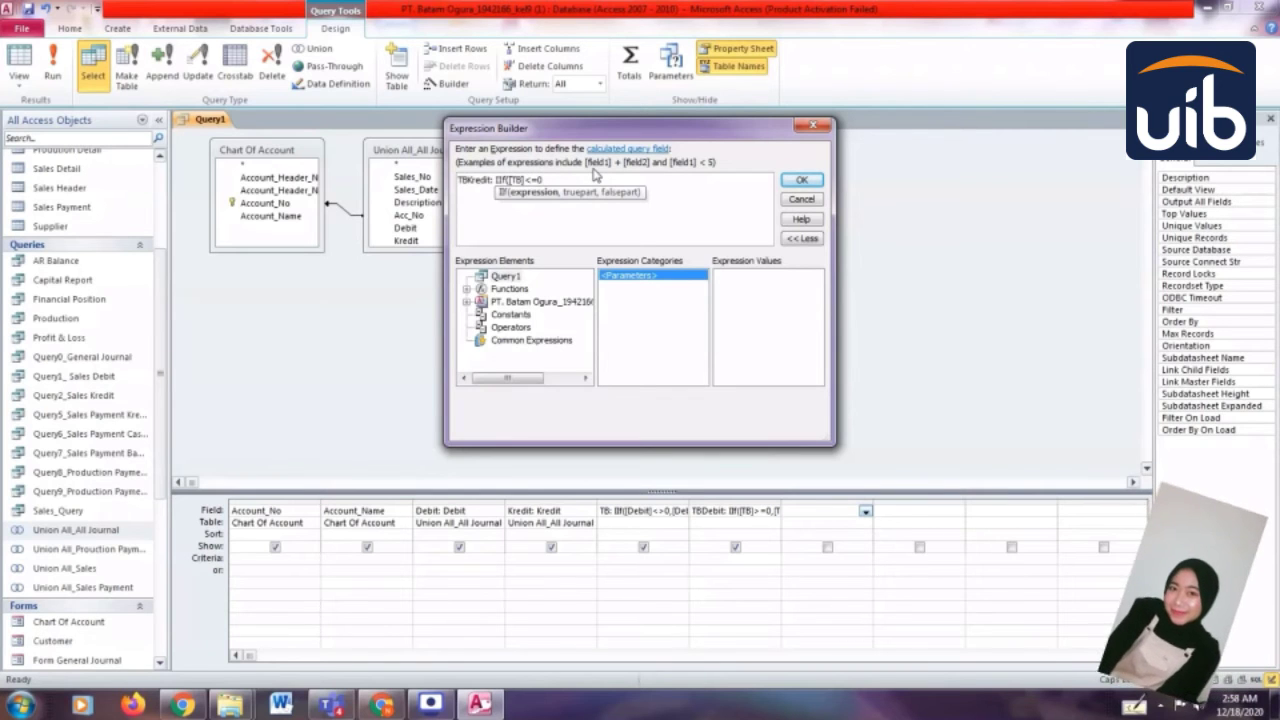
type(",-")
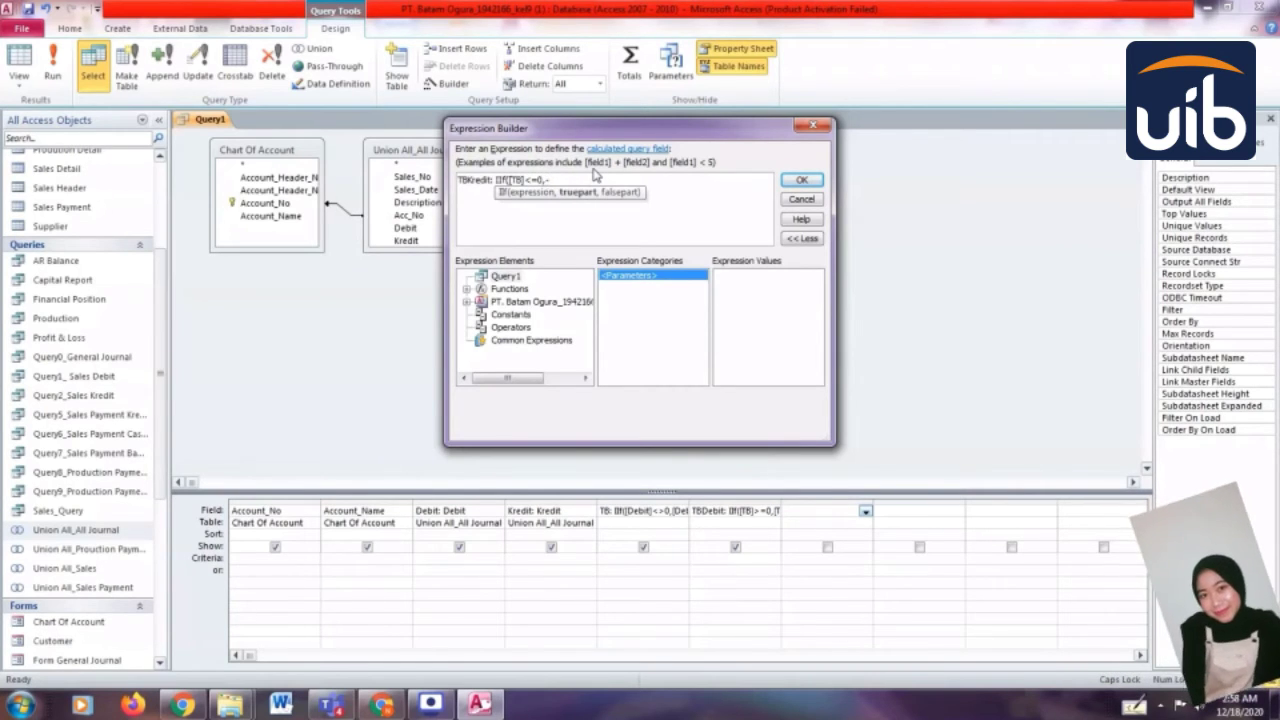
type("[TB")
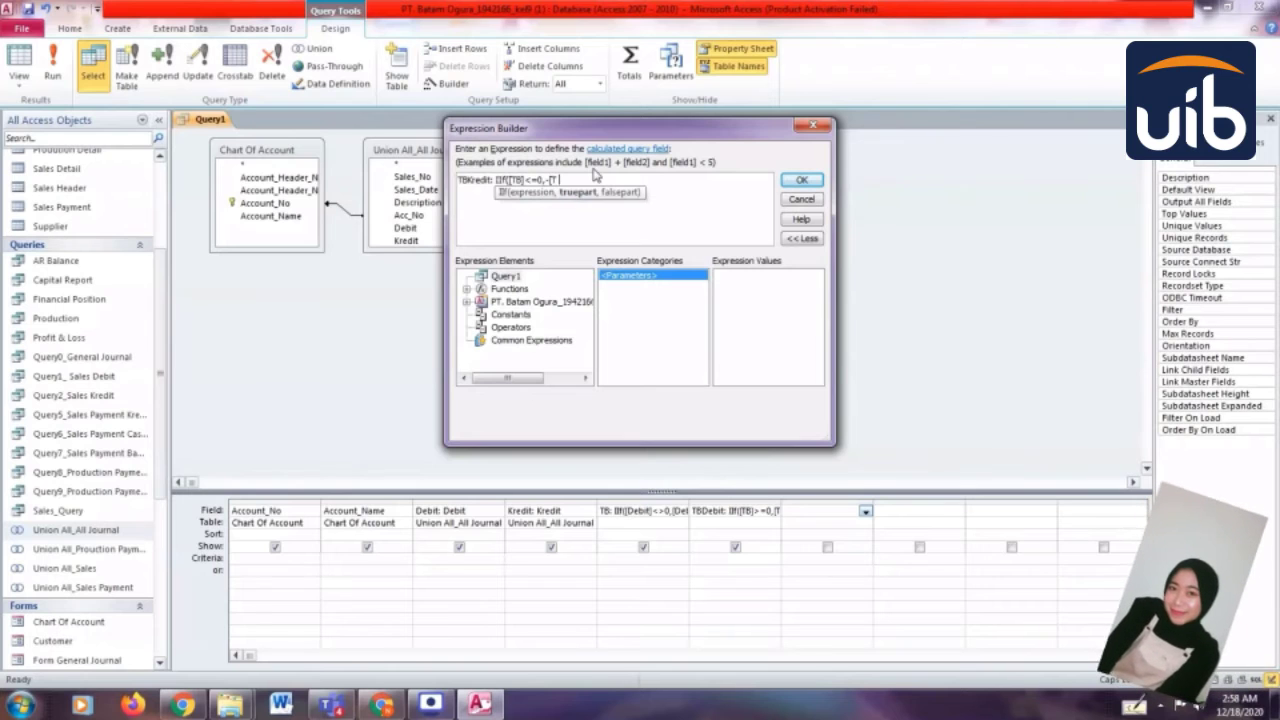
type("],0")
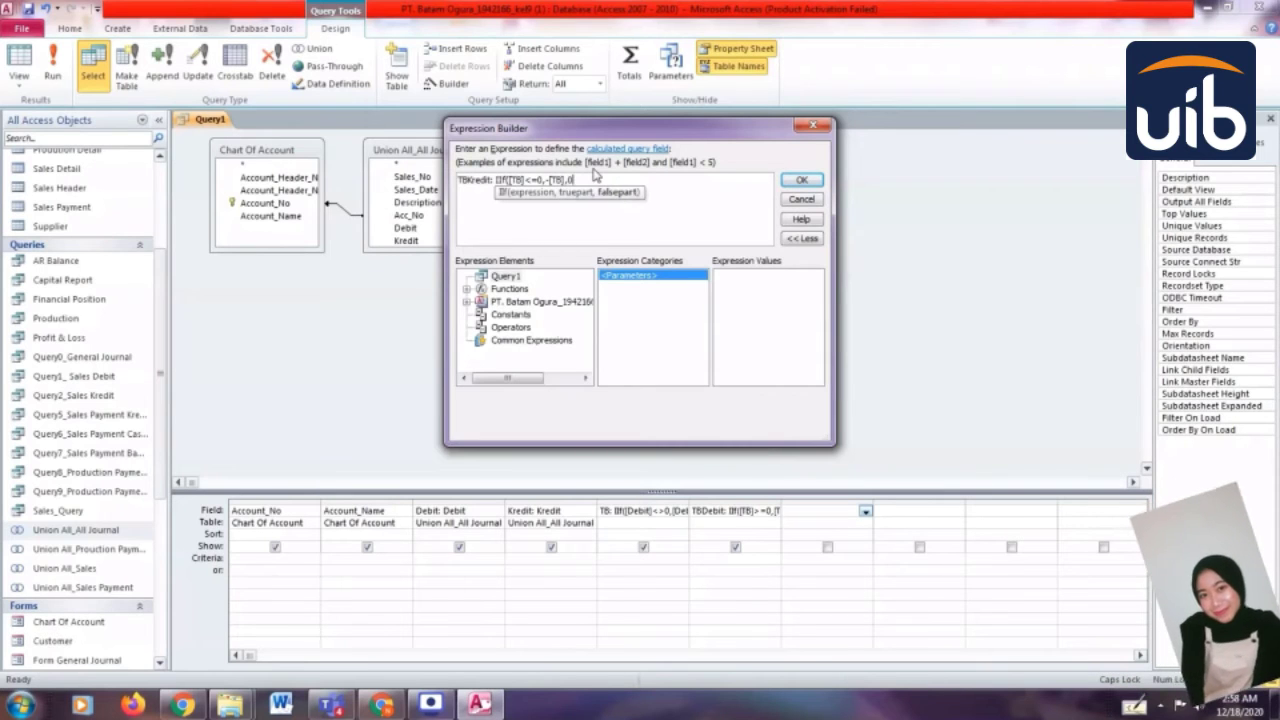
type(")")
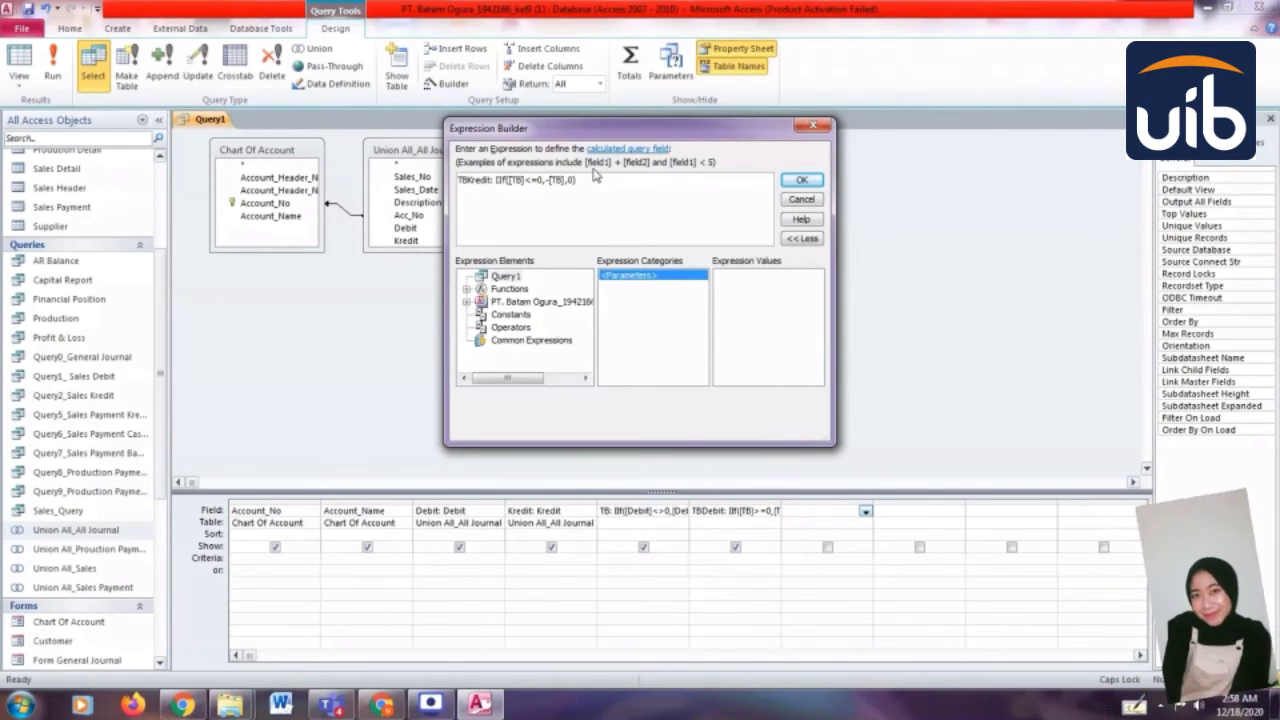
left_click(810, 180)
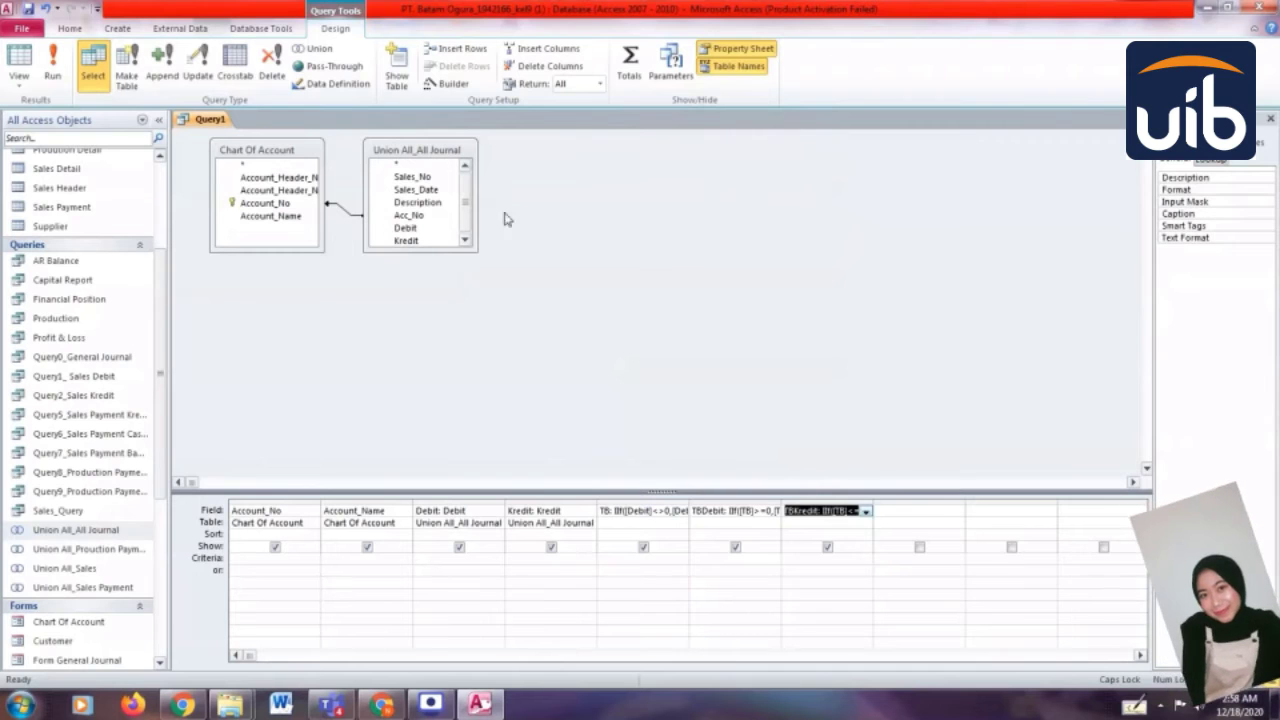
- Turn on totals for the query and set the Debit and Kredit fields to Sum
left_click(629, 68)
left_click(472, 536)
left_click(497, 536)
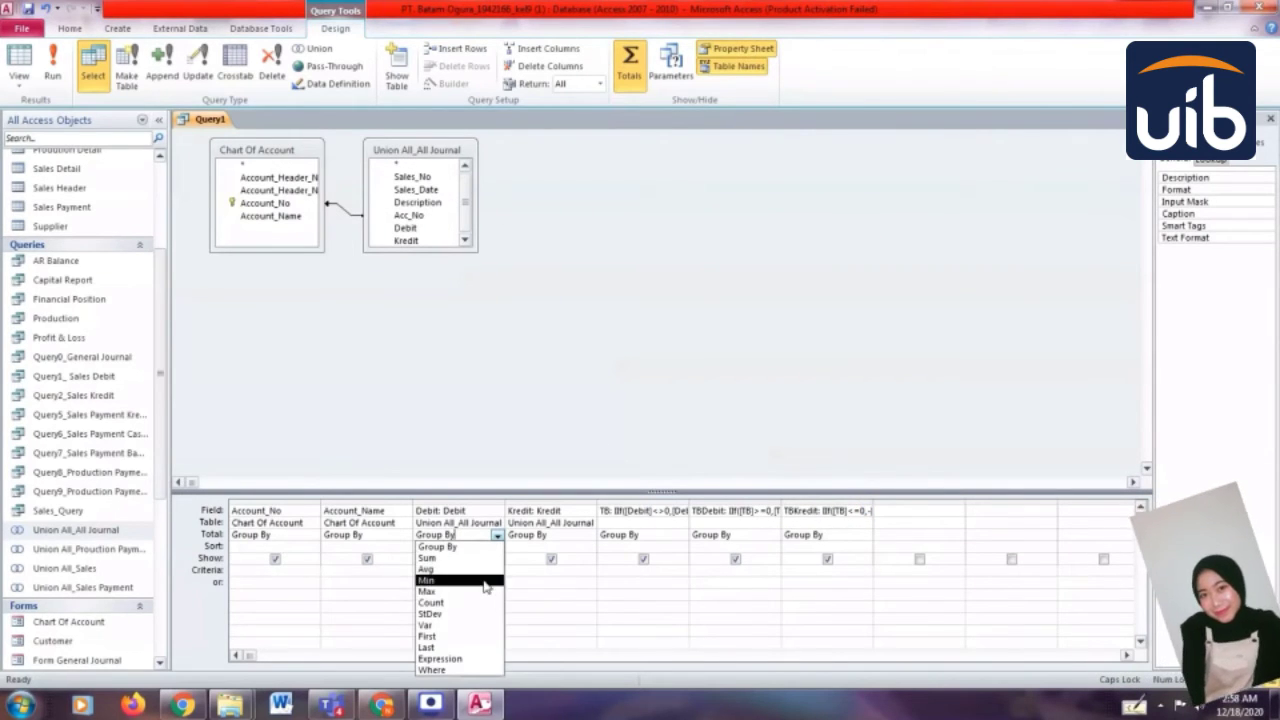
left_click(488, 557)
left_click(557, 540)
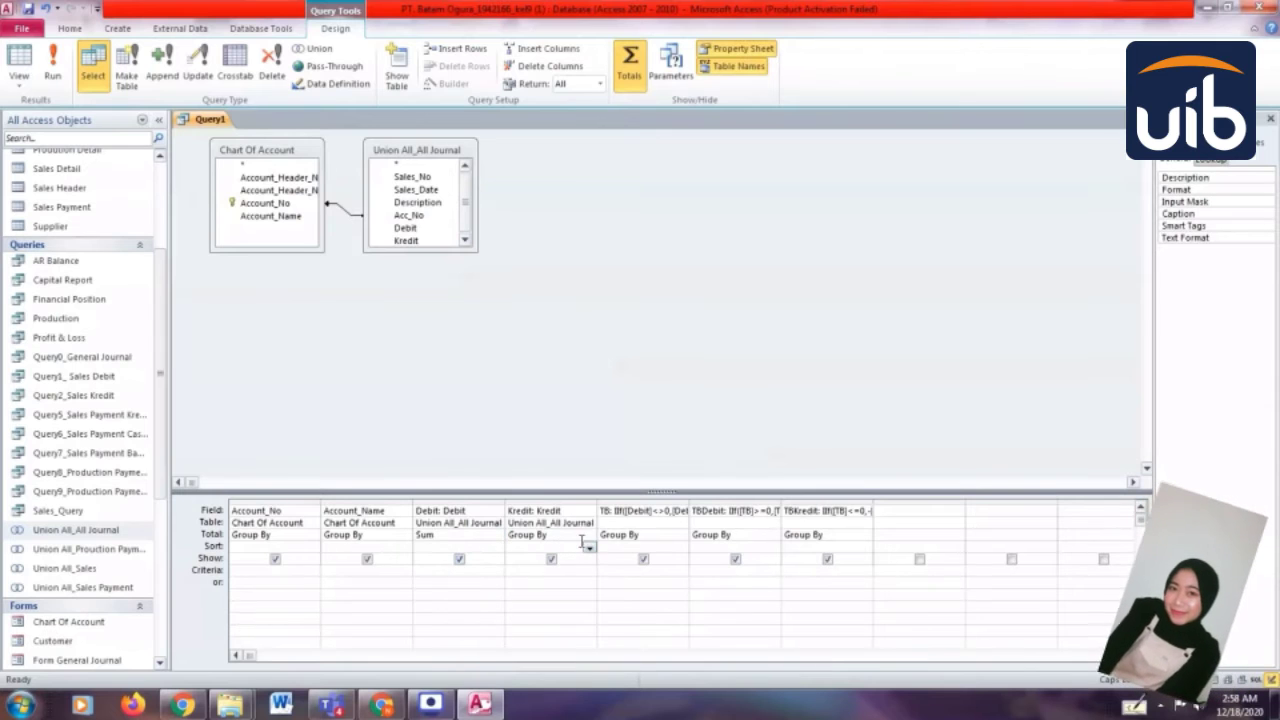
left_click(590, 536)
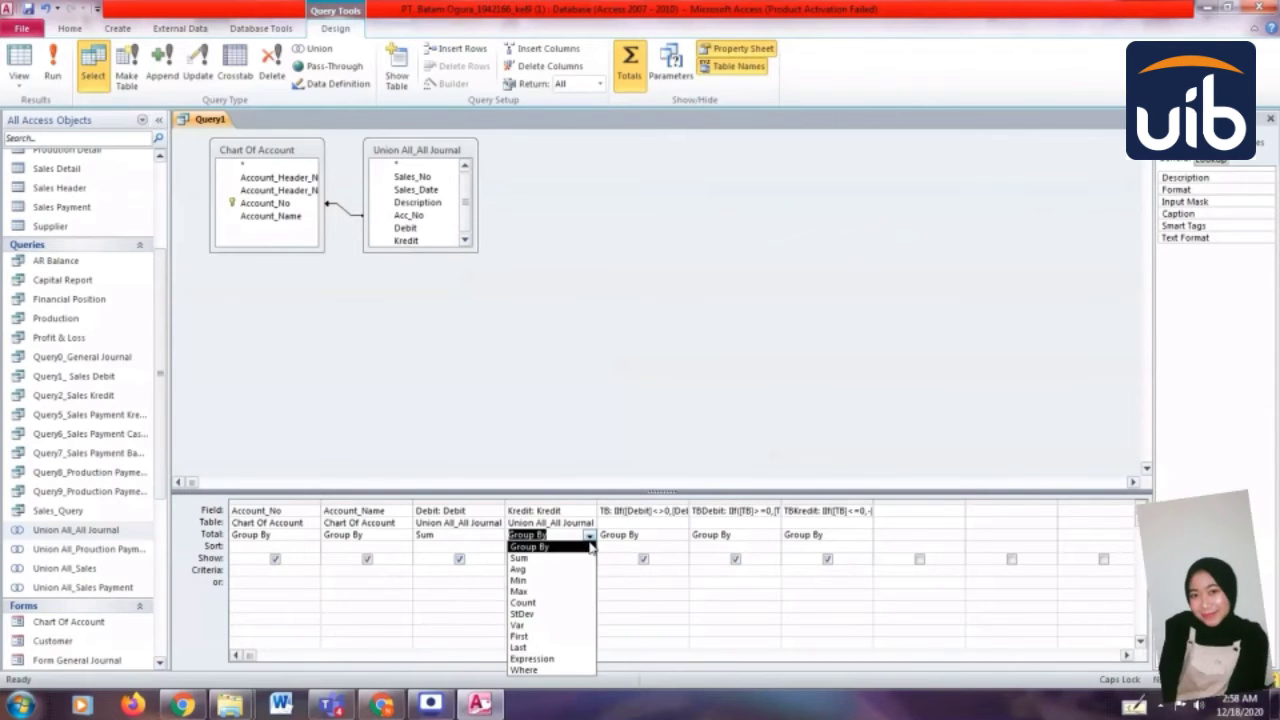
left_click(589, 546)
left_click(590, 536)
left_click(574, 558)
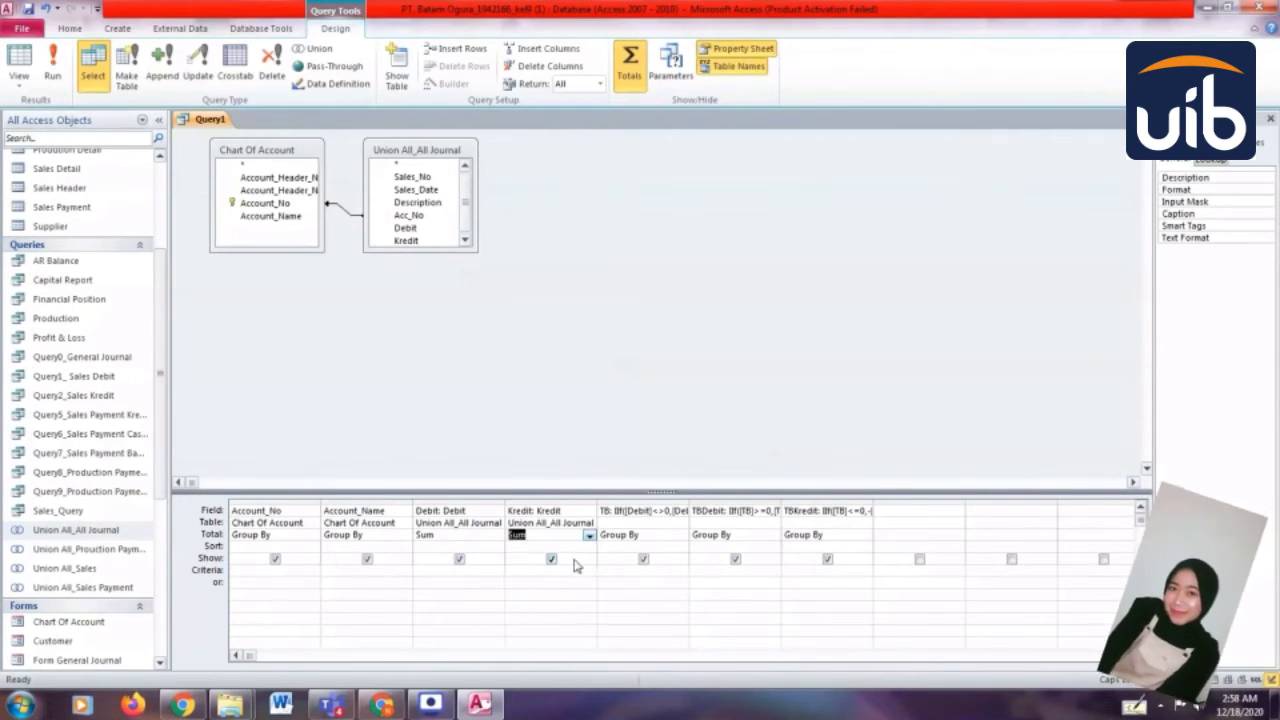
- Set the total type of the TB, TBDebit and TBKredit fields to Expression
left_click(642, 536)
left_click(681, 536)
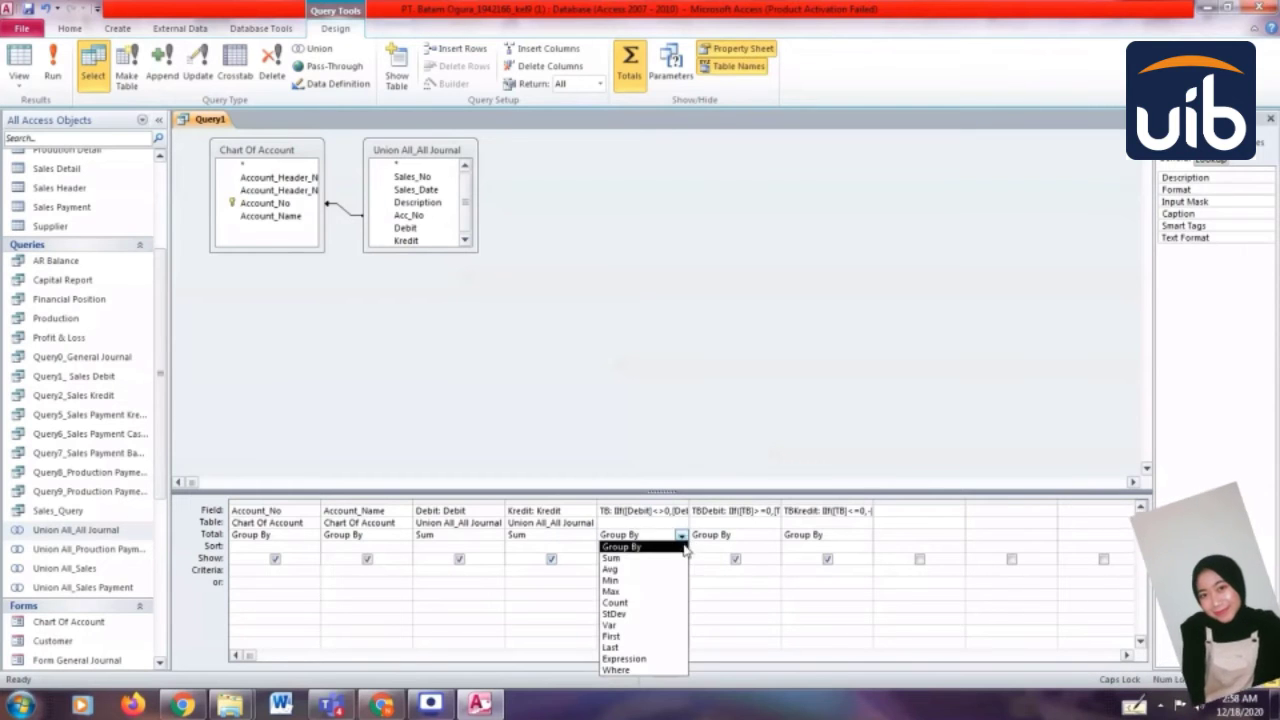
left_click(677, 658)
left_click(774, 536)
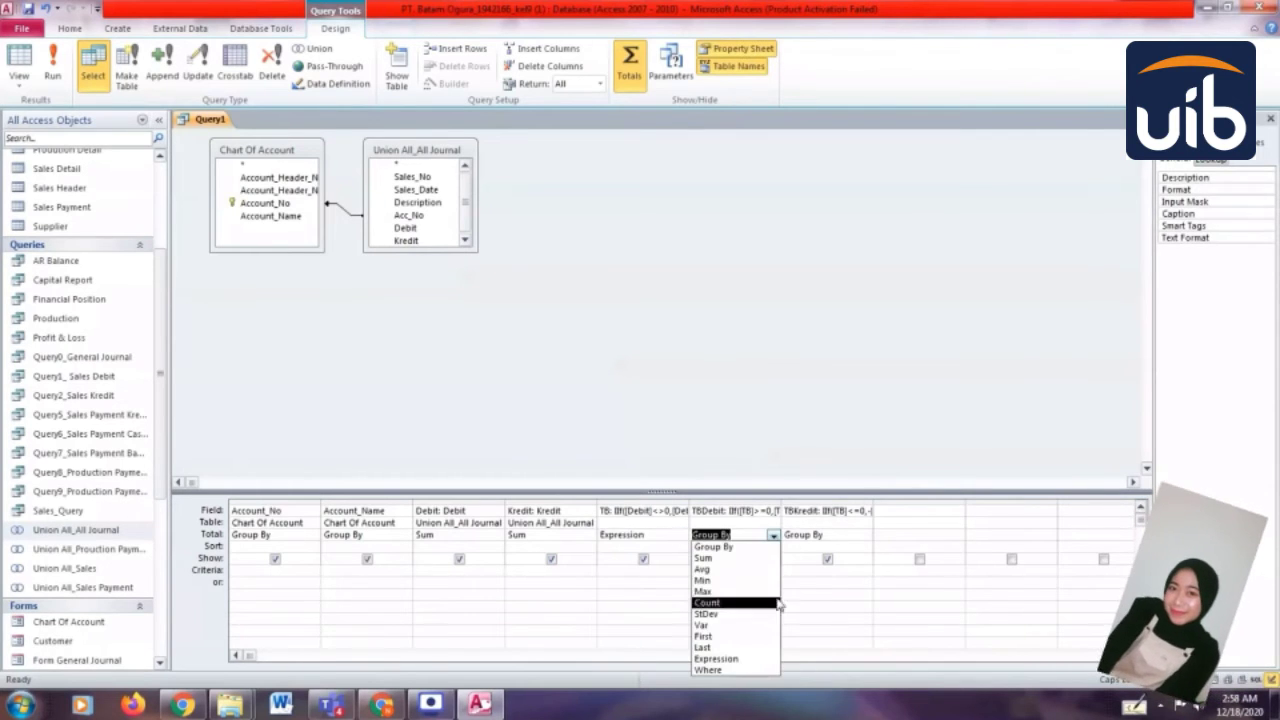
left_click(735, 657)
left_click(862, 537)
left_click(865, 536)
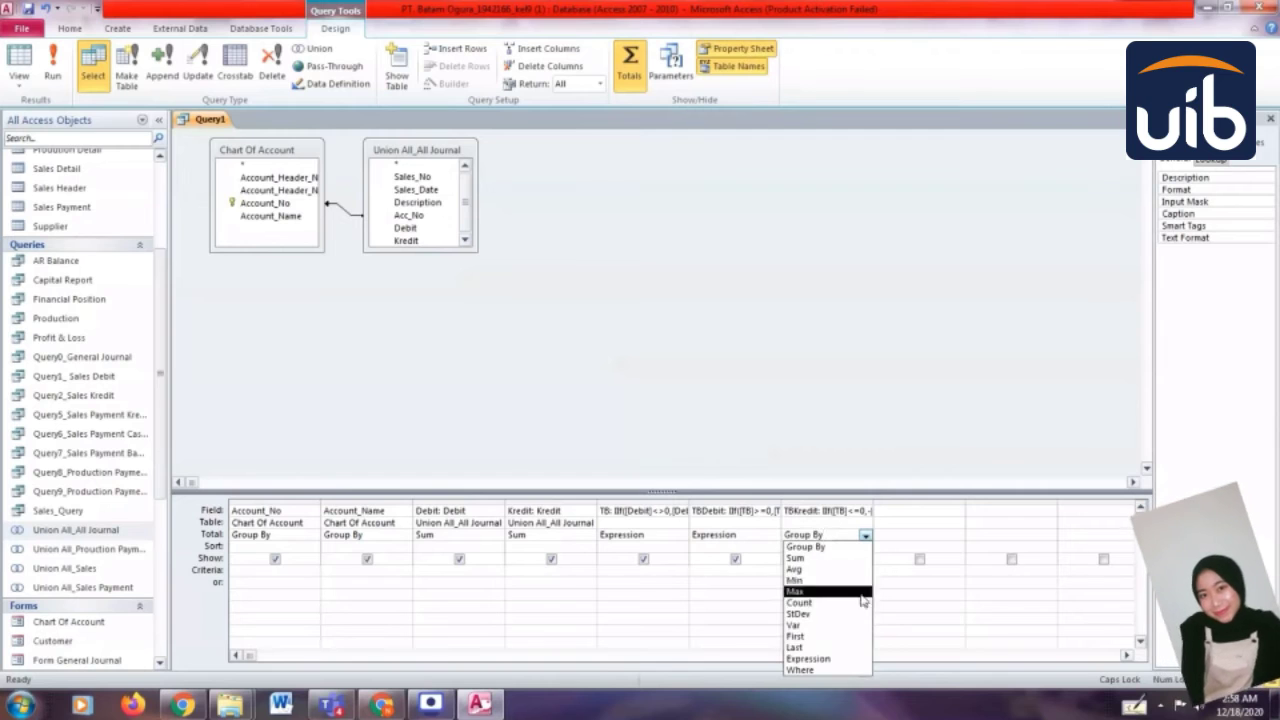
left_click(855, 658)
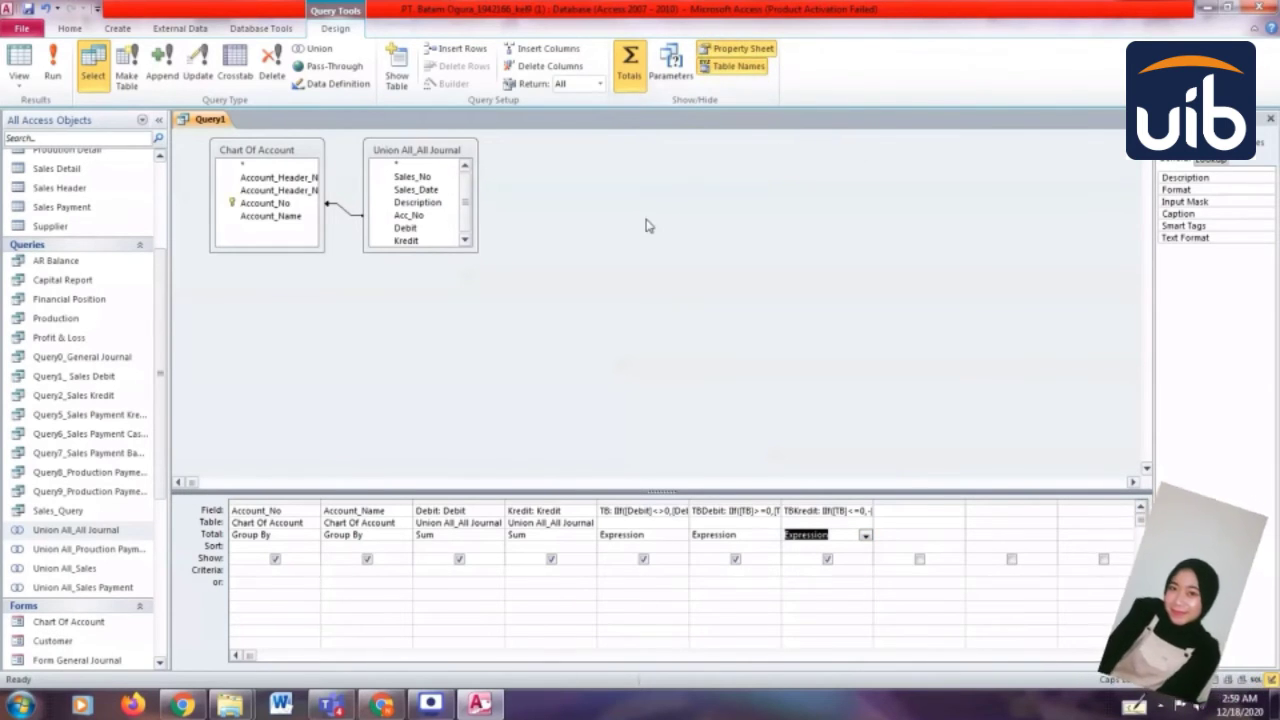
- Show the query's results as a datasheet and save the query under the name Trial Balance
left_click(908, 523)
left_click(19, 60)
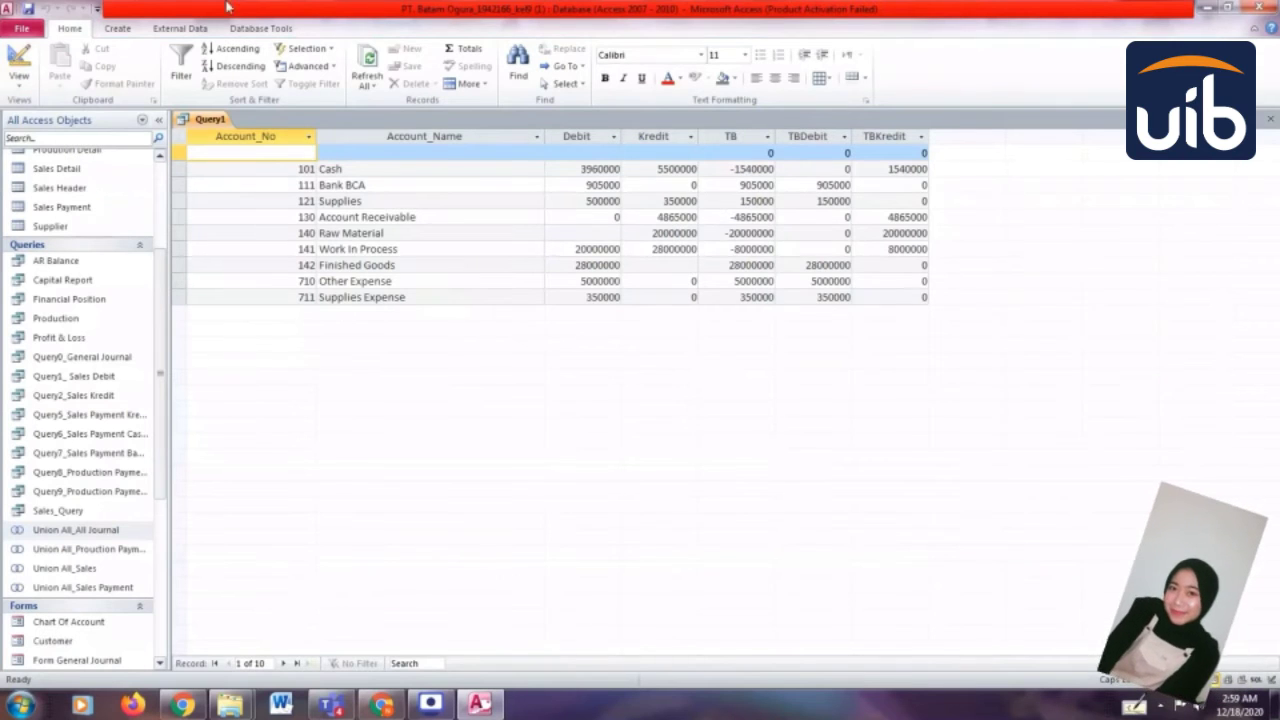
right_click(218, 121)
left_click(247, 136)
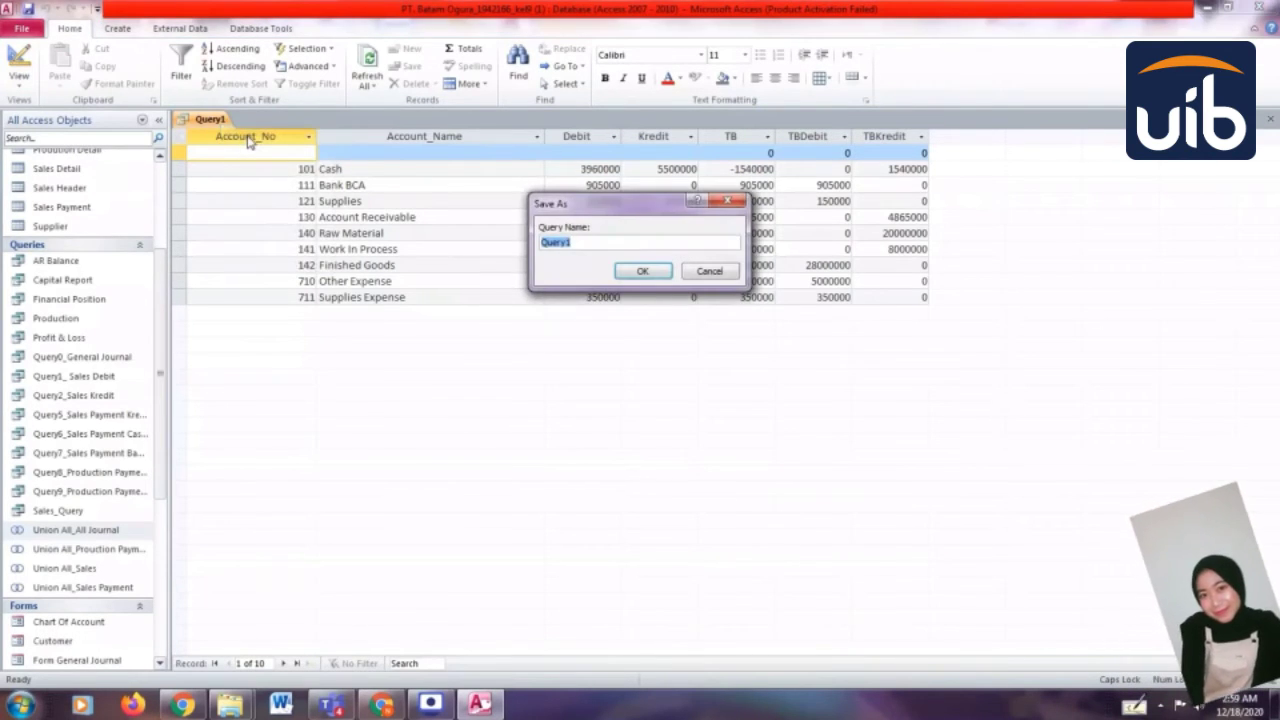
type("Trial B")
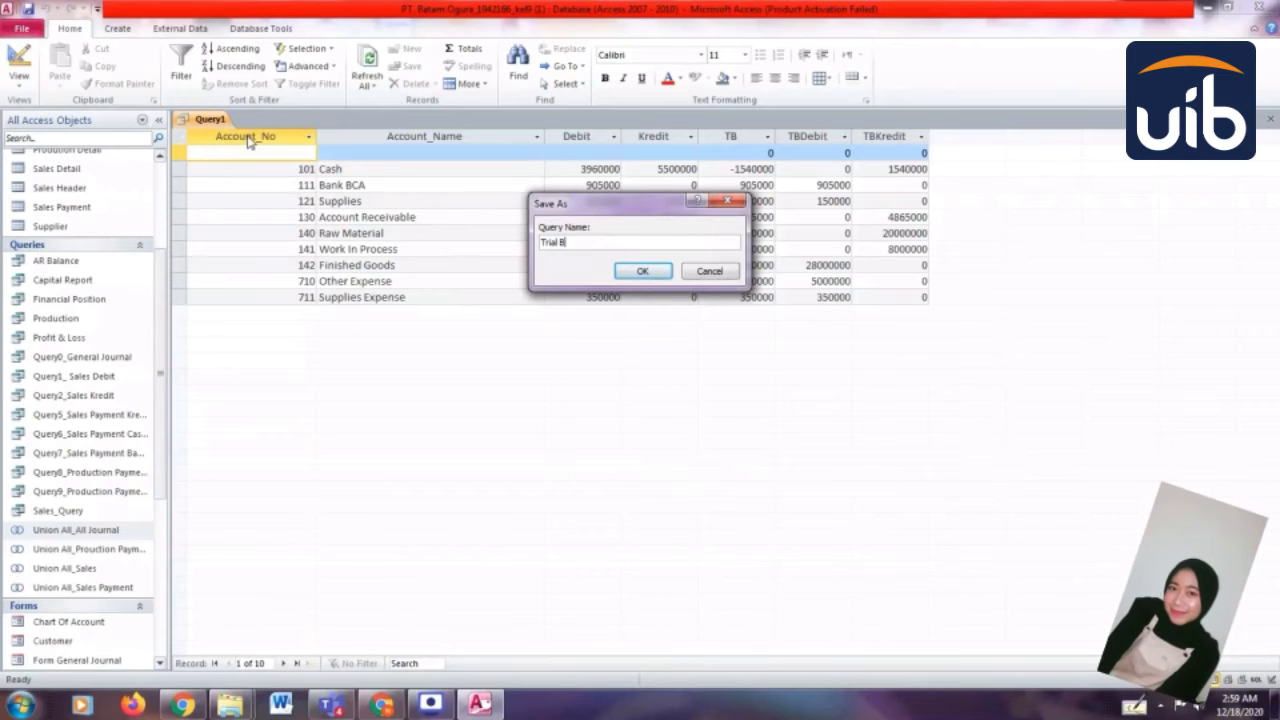
type("alance")
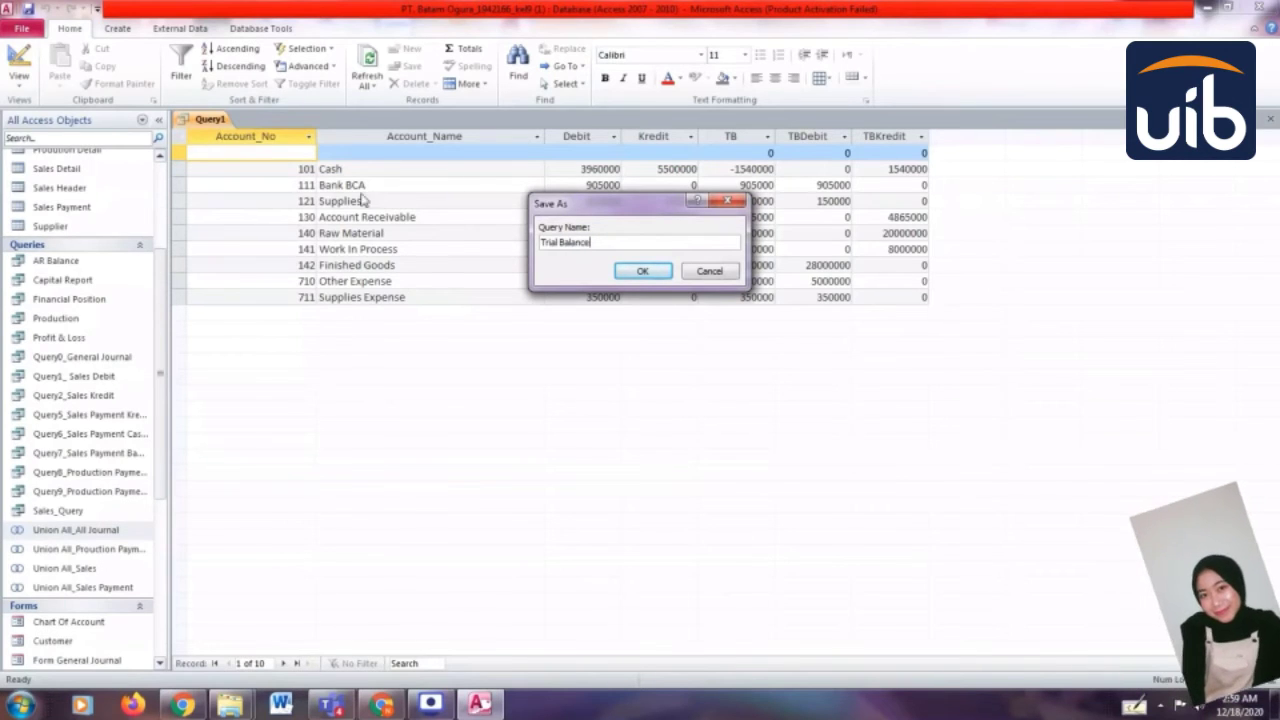
left_click(643, 272)
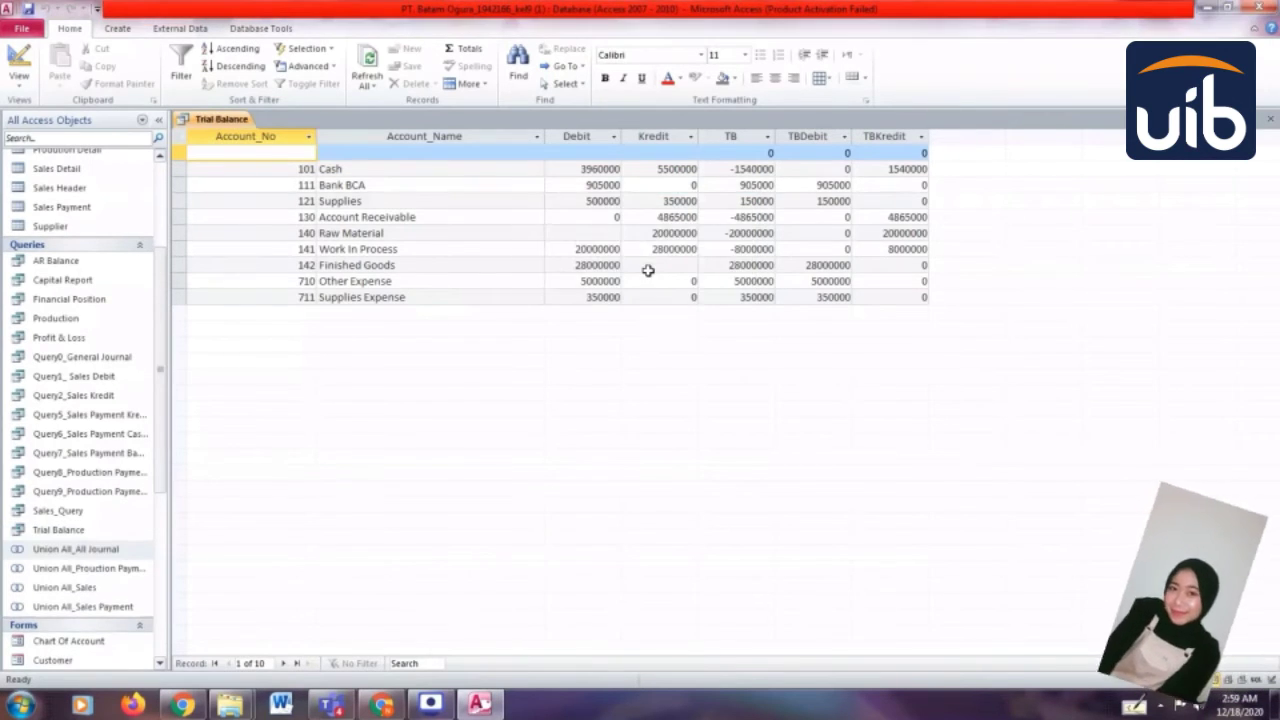
right_click(200, 119)
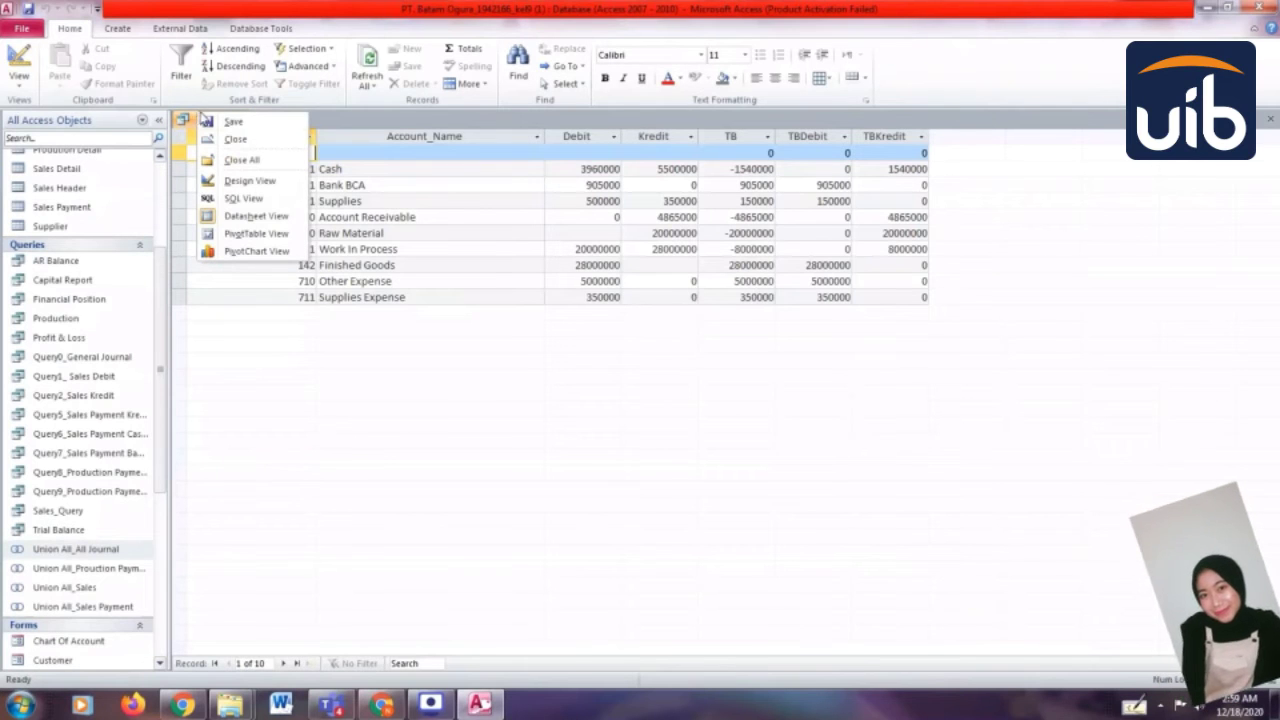
left_click(606, 251)
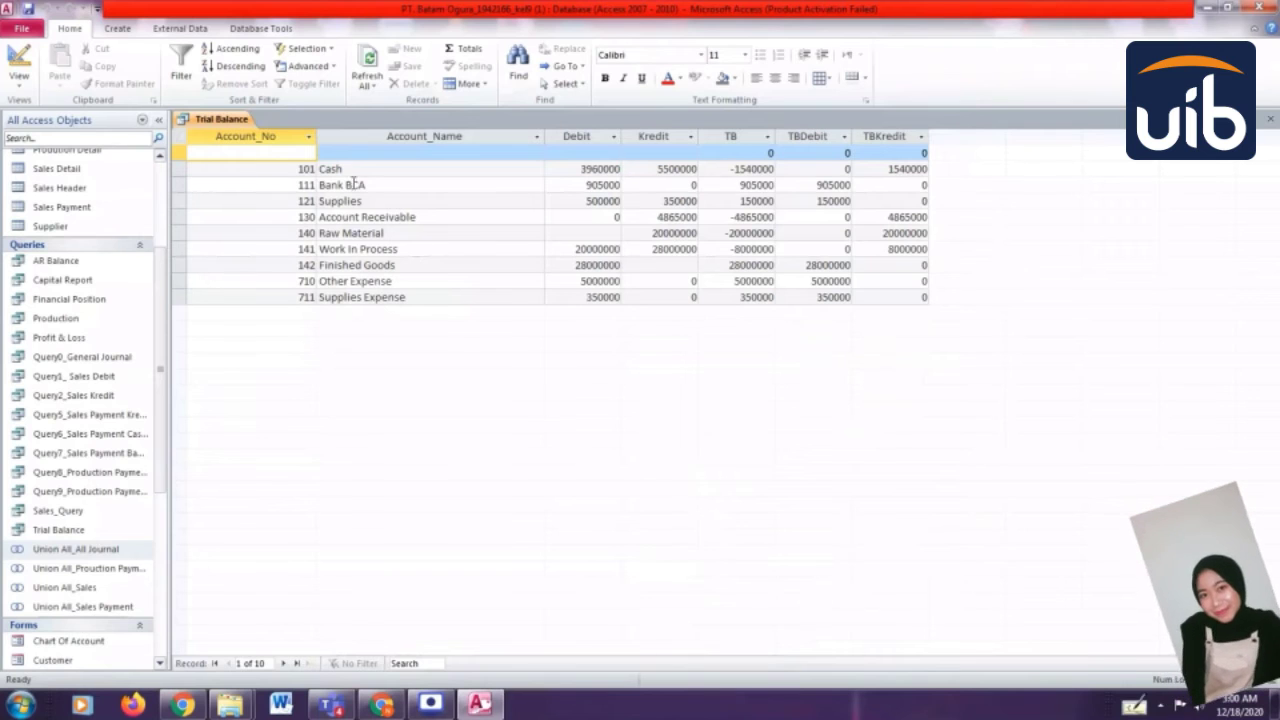
- Open the Sales_Query, Profit & Loss, Production, Financial Position, Capital Report and AR Balance queries to review their records
left_click(111, 515)
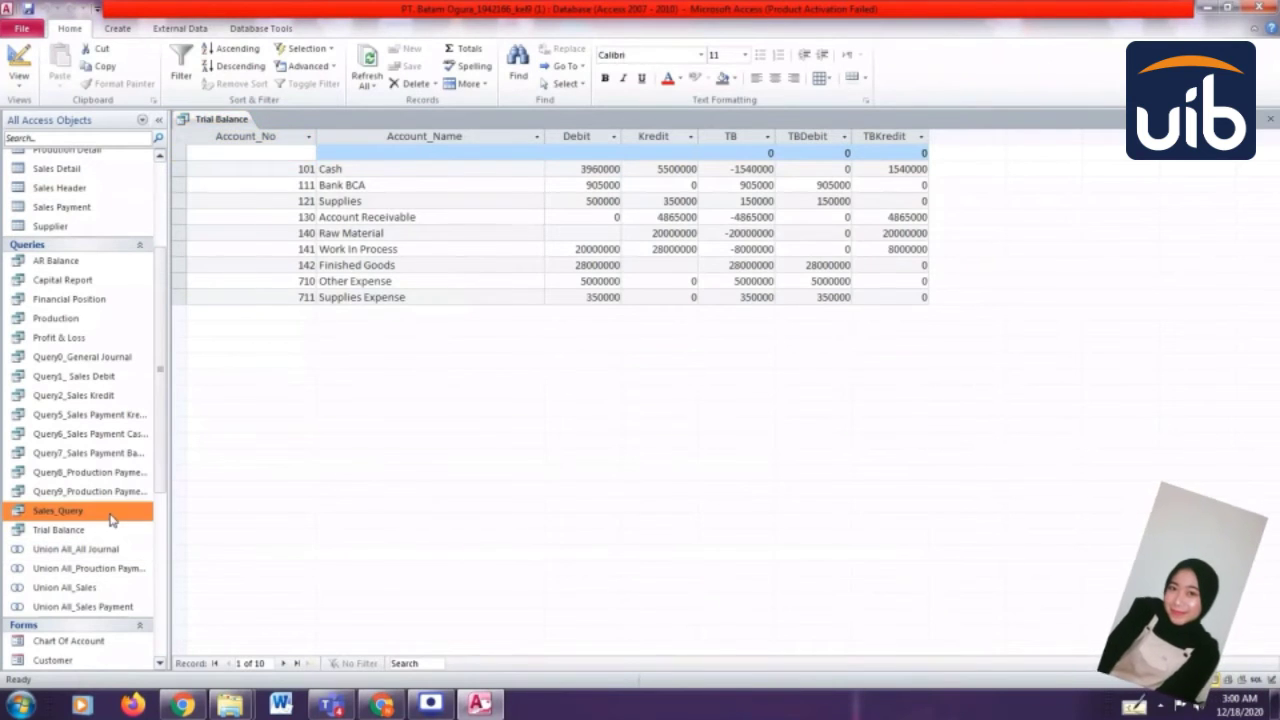
double_click(111, 512)
double_click(105, 337)
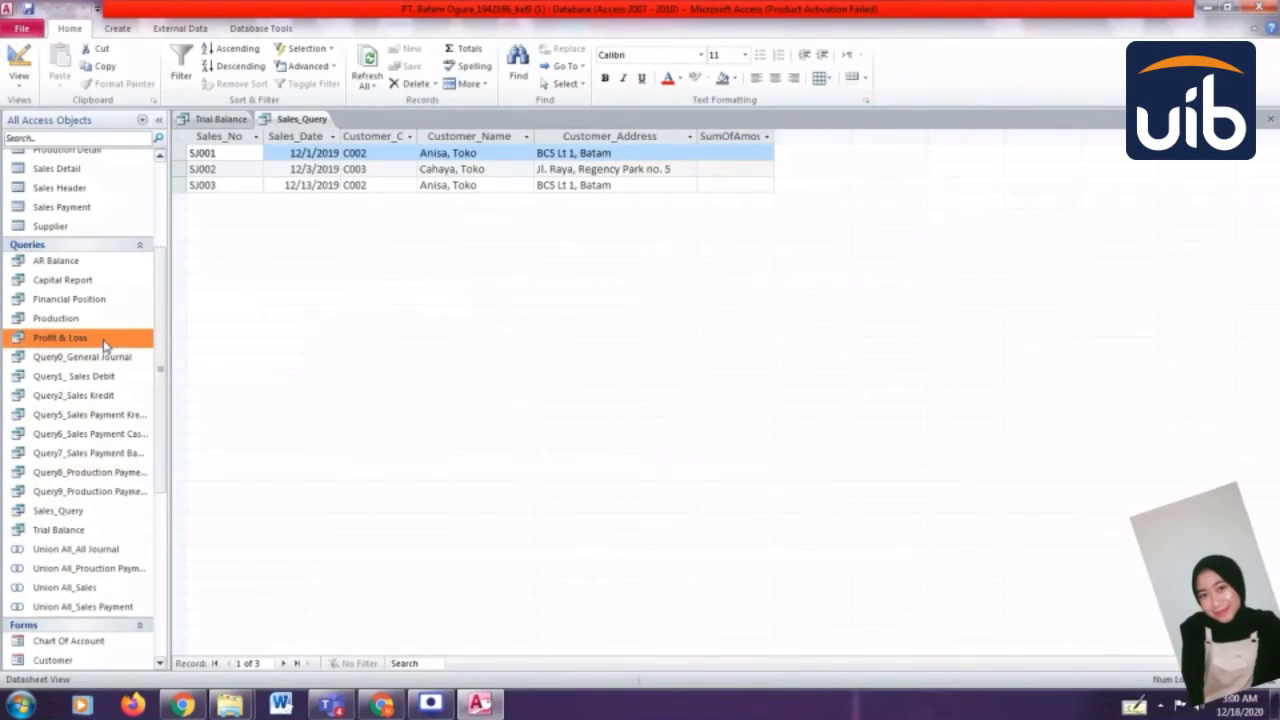
double_click(108, 320)
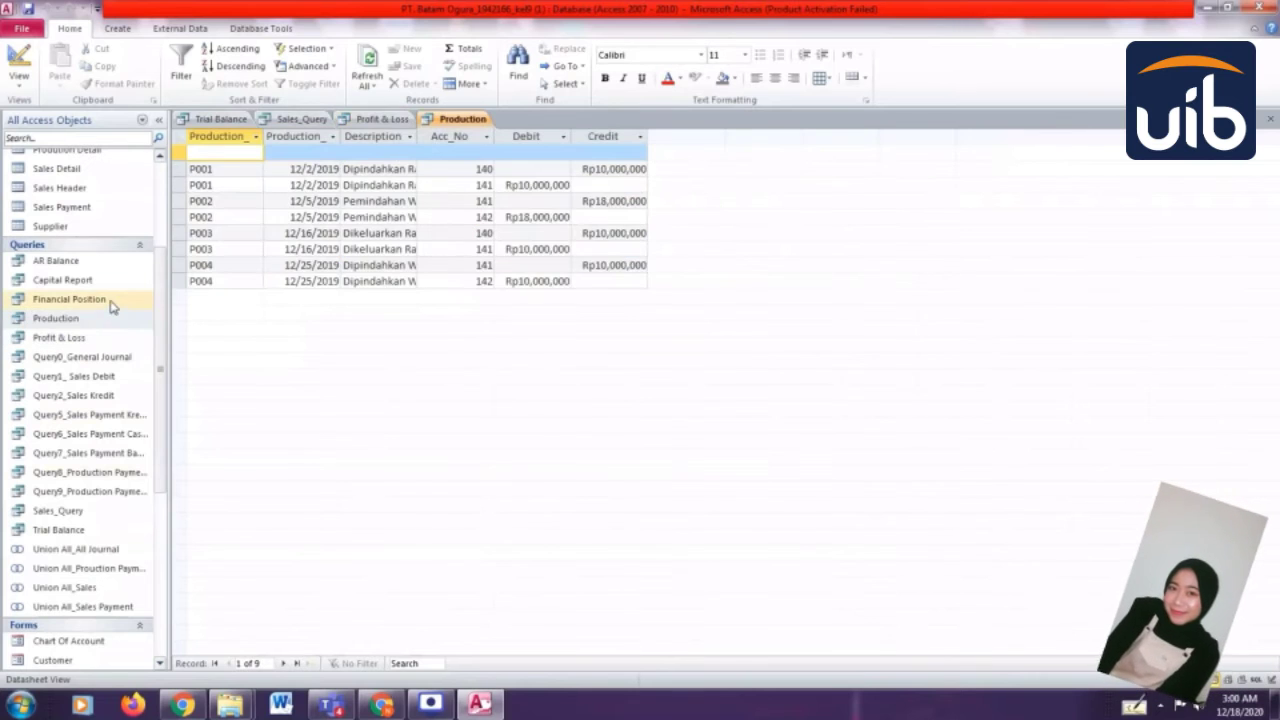
double_click(111, 300)
double_click(110, 281)
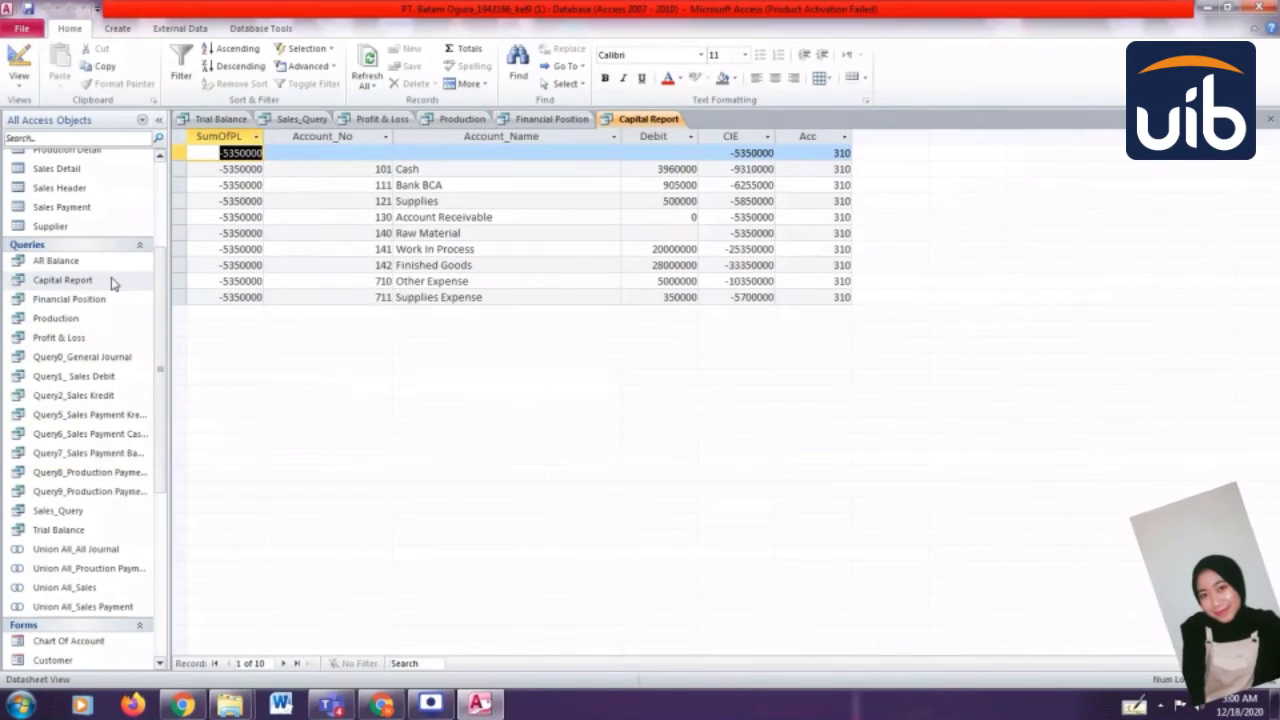
double_click(112, 265)
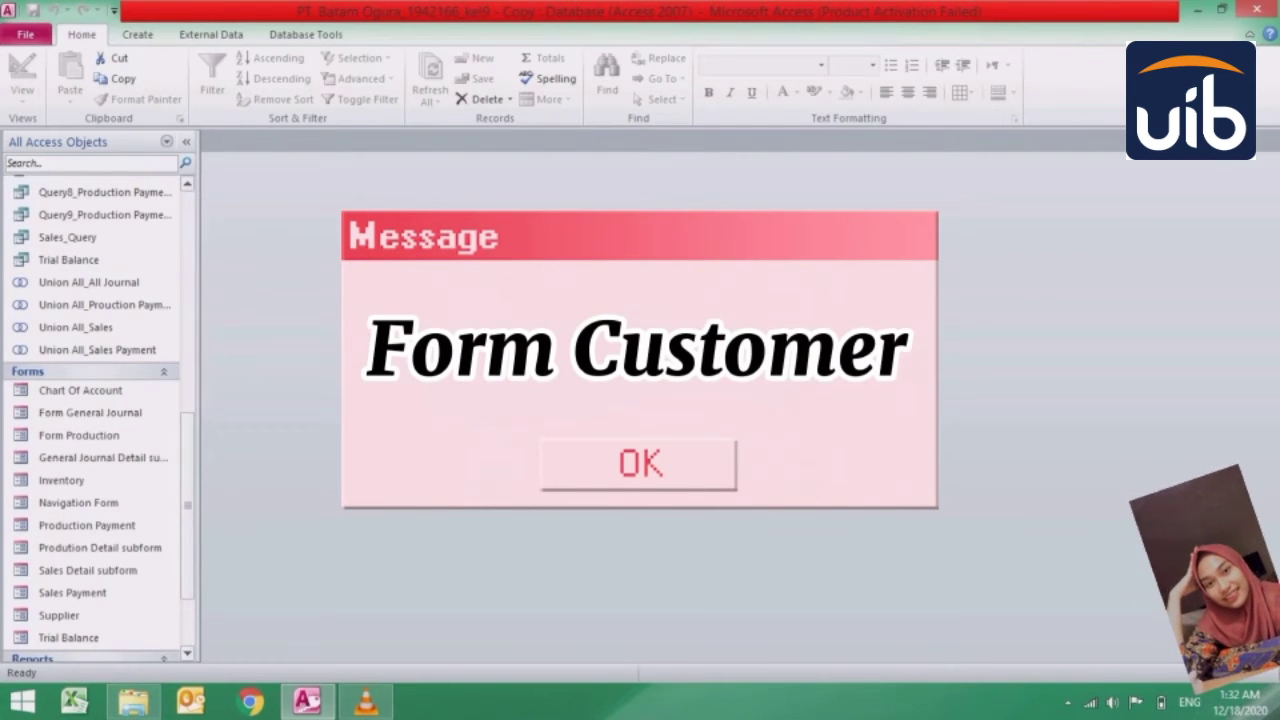
- Create a form based on the Customer table
scroll(100, 400, "up", 10)
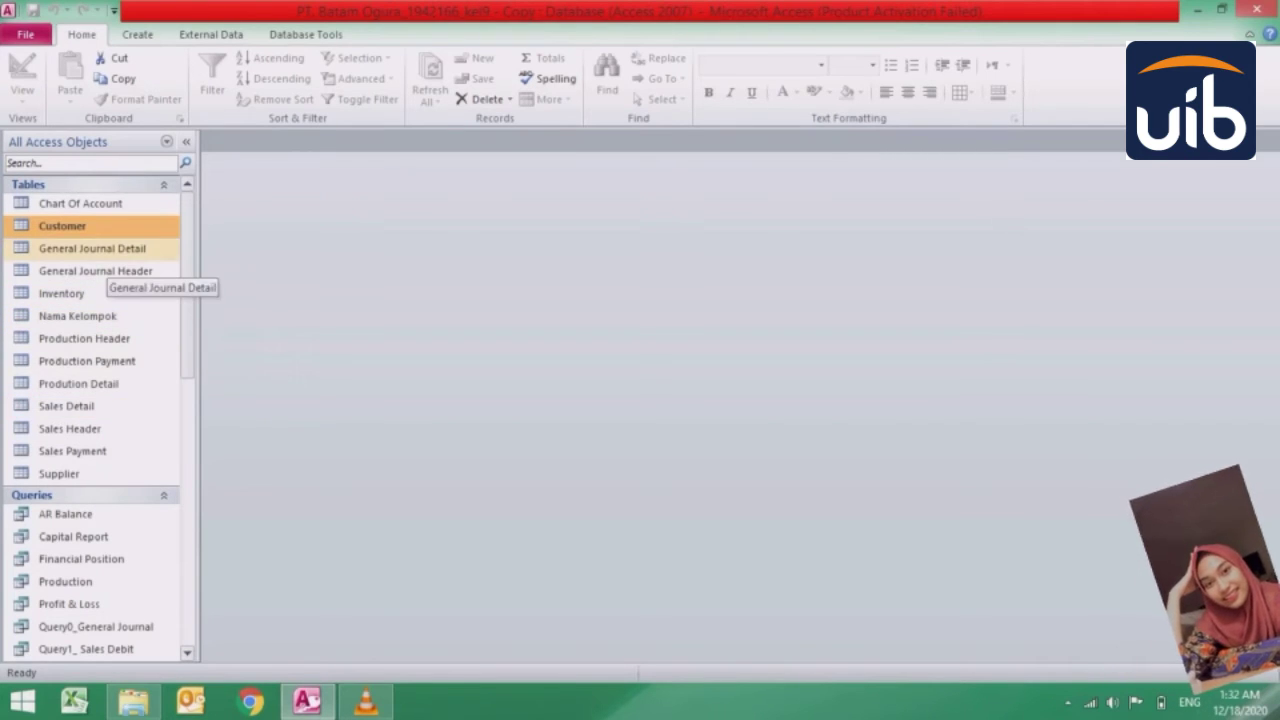
double_click(70, 226)
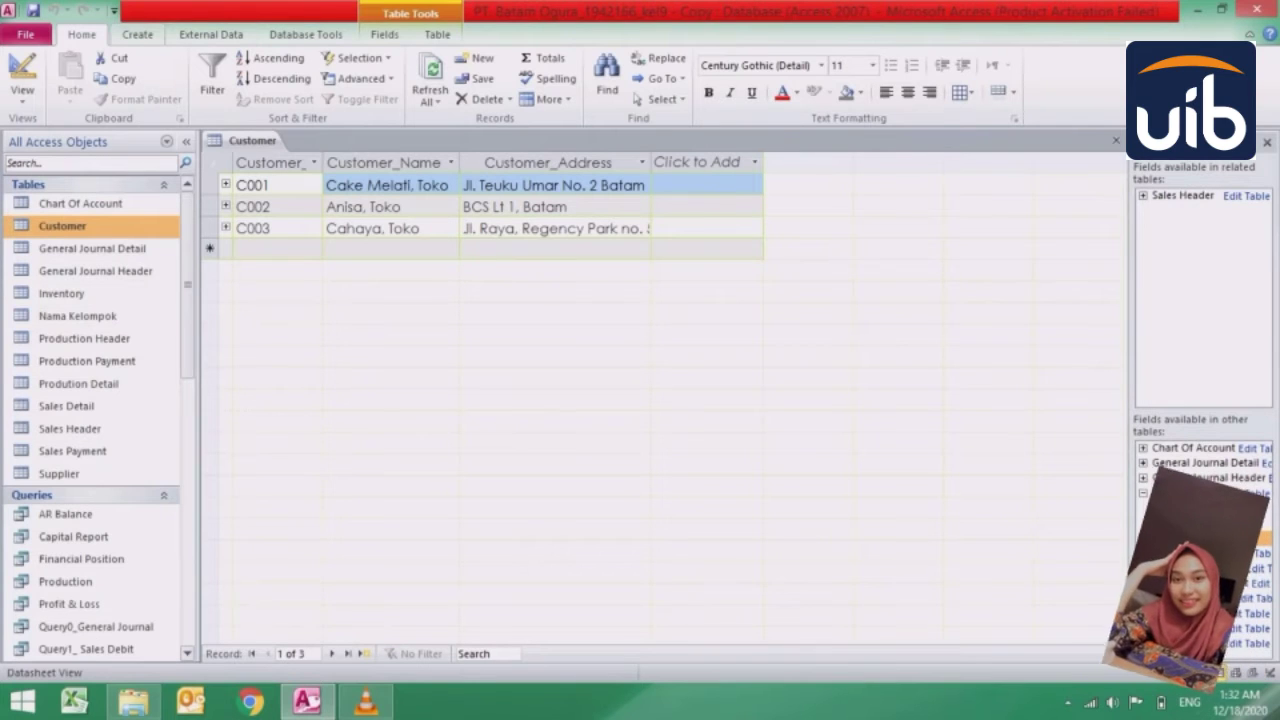
left_click(137, 34)
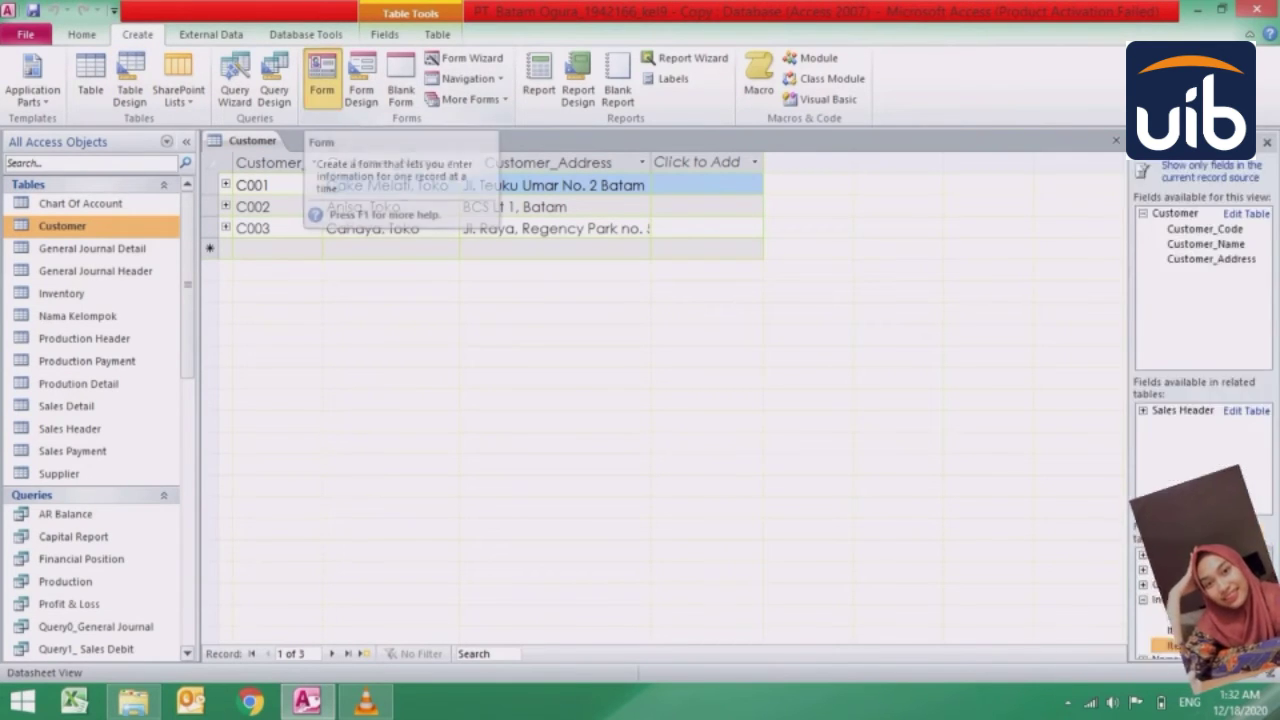
left_click(322, 80)
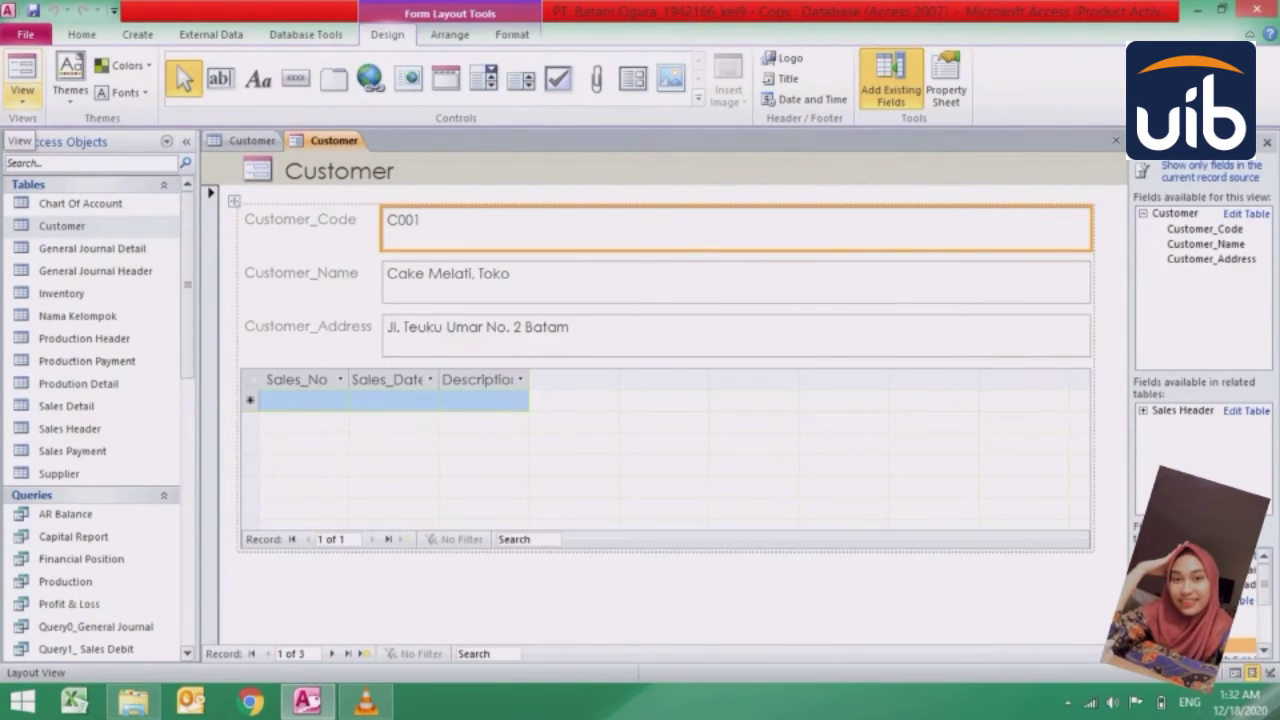
- Switch the Customer form to Design View and delete the Sales Header subform below the customer fields
left_click(22, 100)
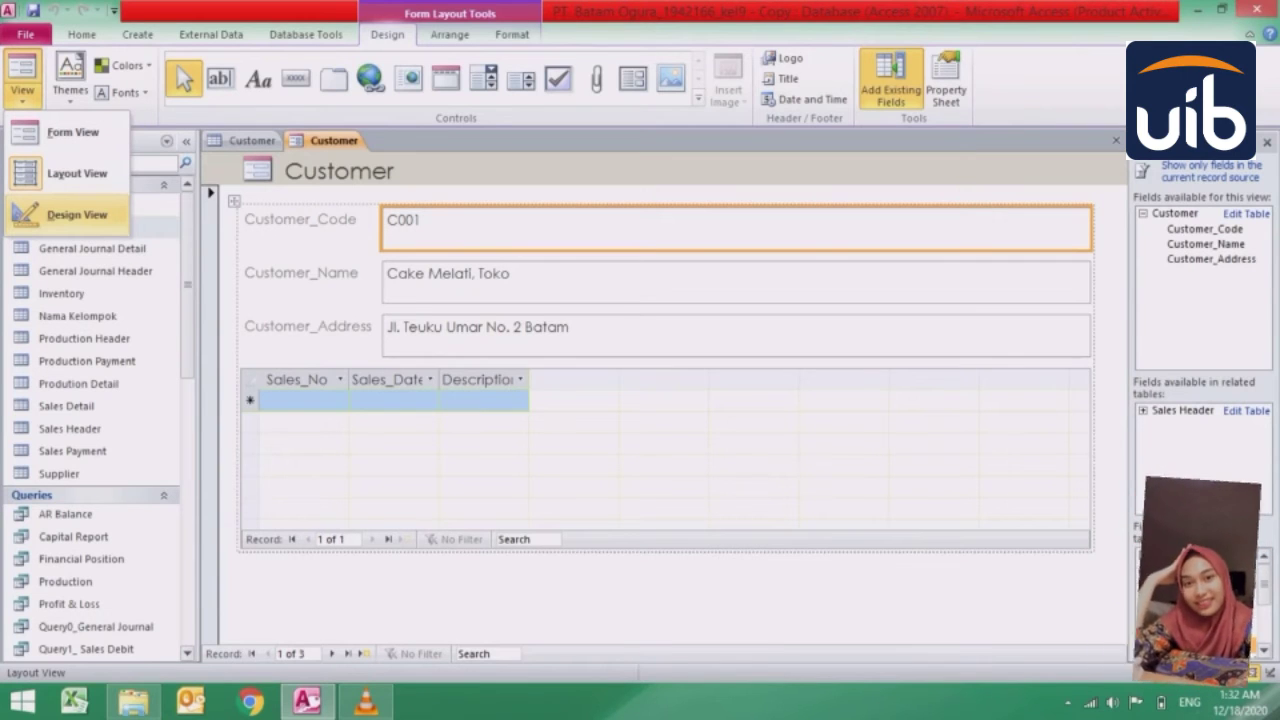
left_click(77, 214)
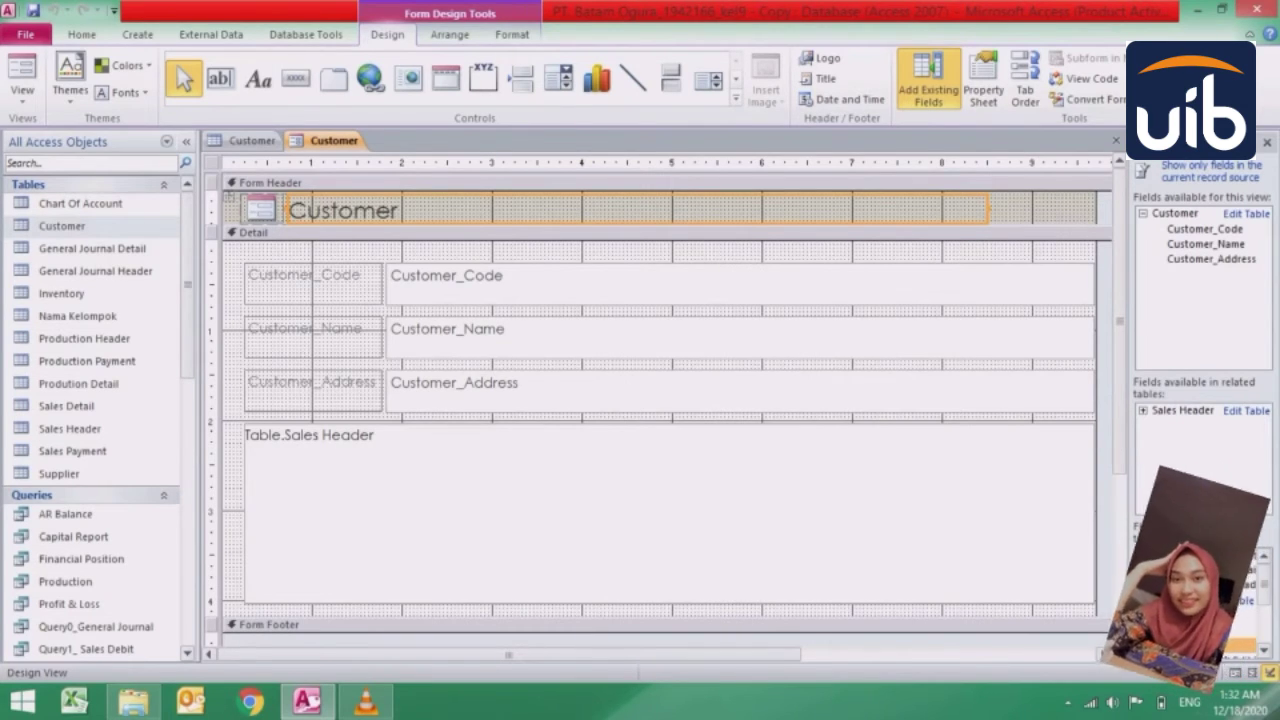
left_click(669, 513)
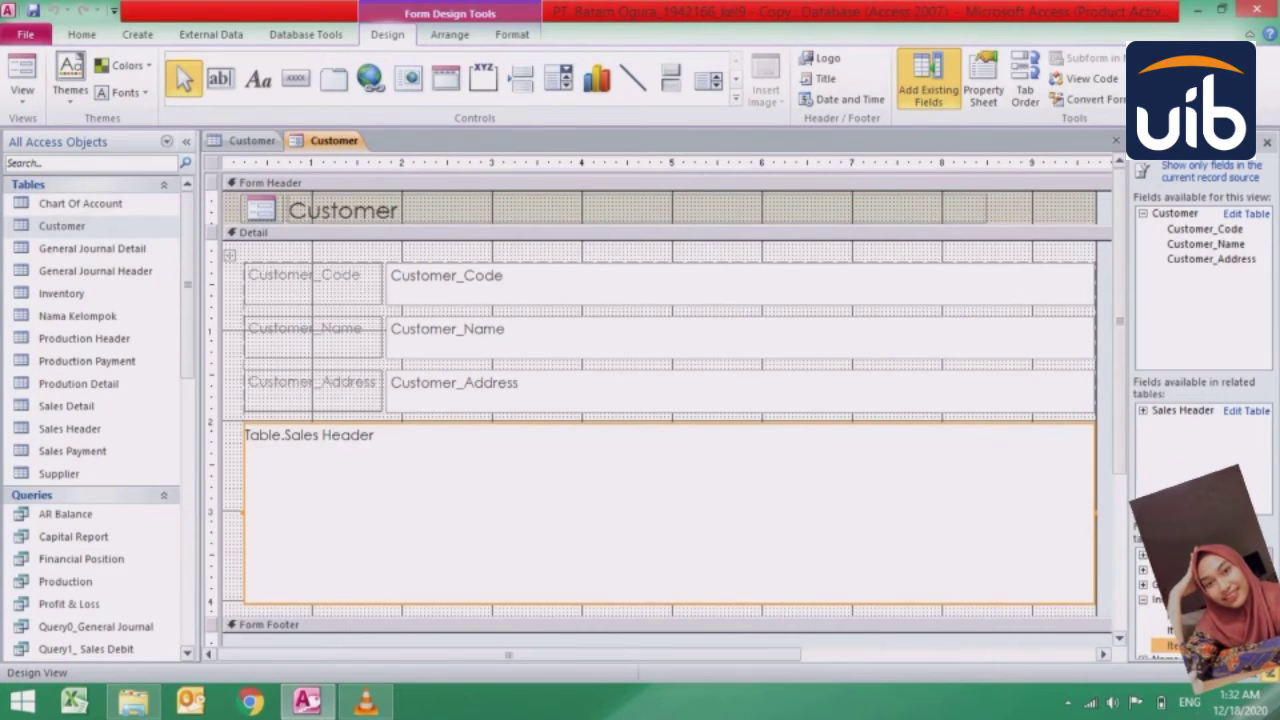
key("Delete")
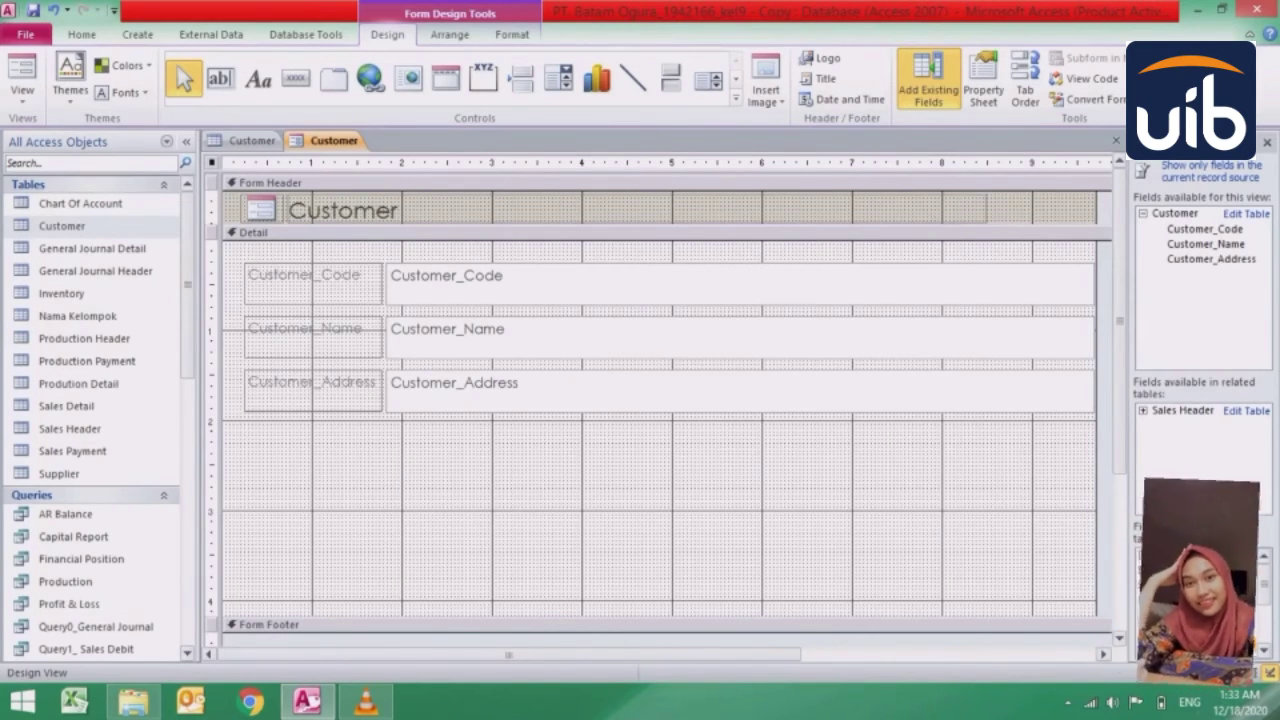
- Narrow the Customer_Code, Customer_Name and Customer_Address text boxes together to about 1.8 inches wide
left_click_drag(720, 438, 676, 254)
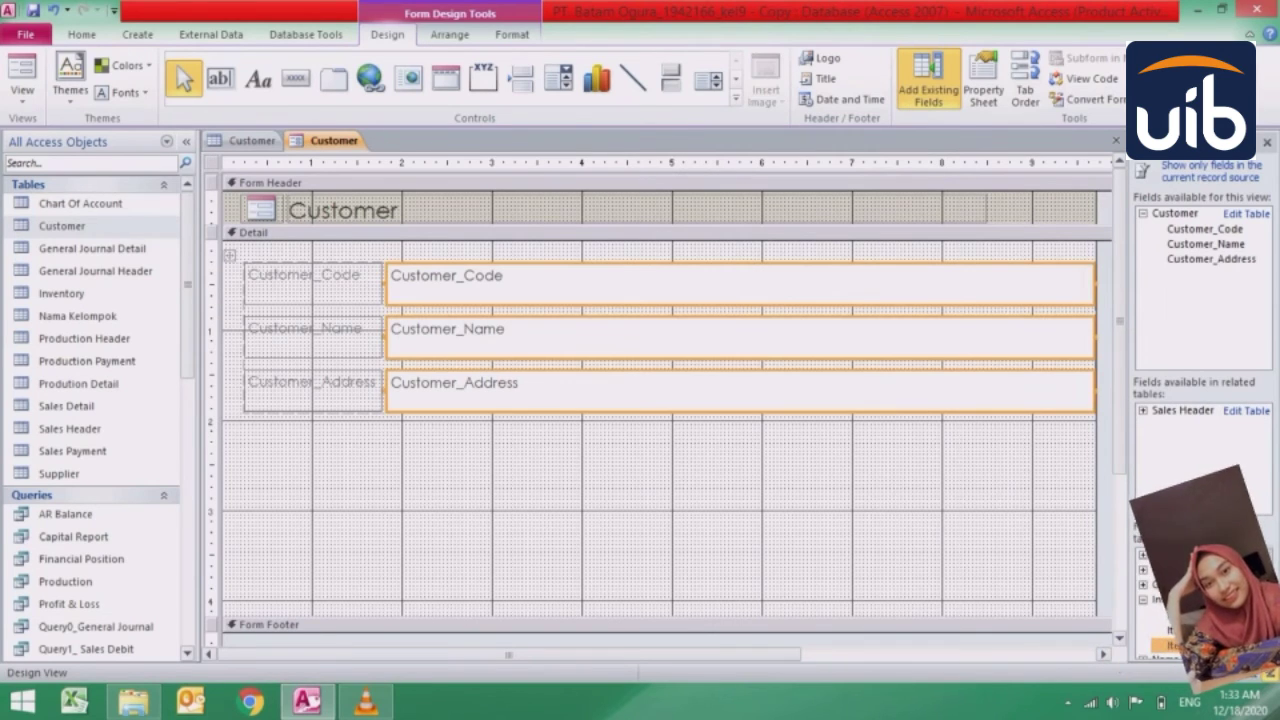
left_click_drag(1095, 285, 552, 285)
left_click(668, 345)
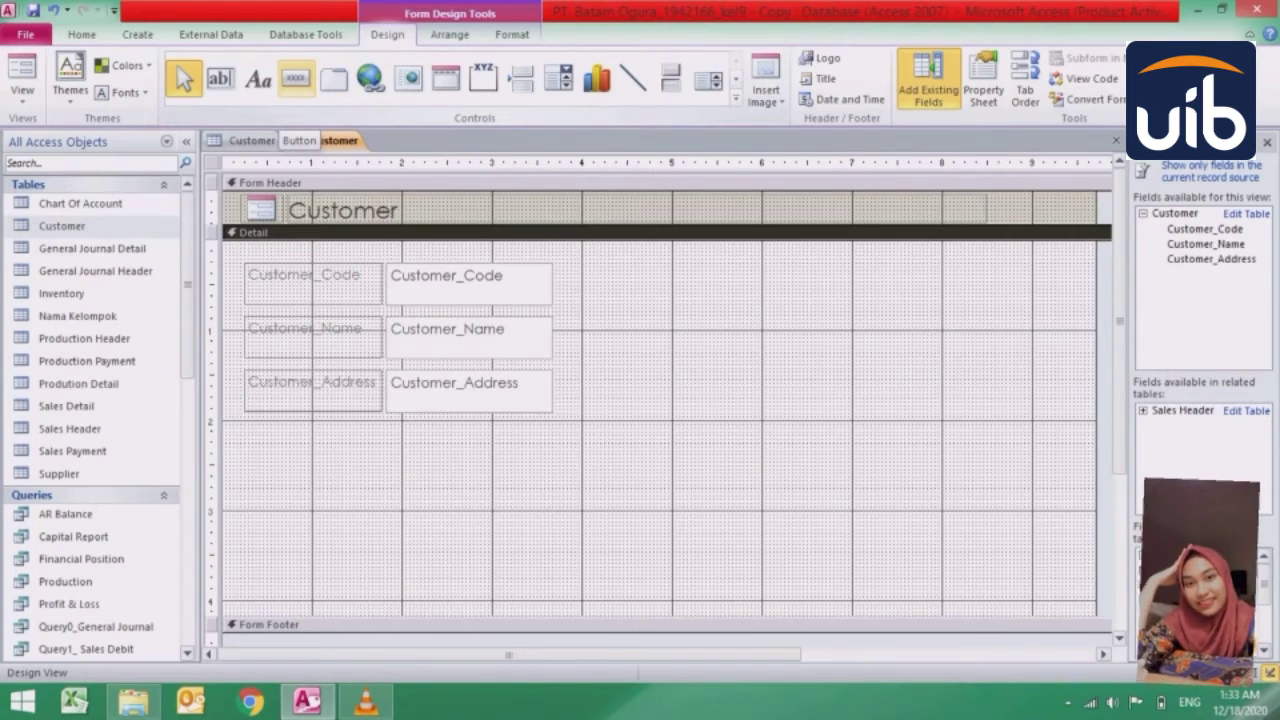
- Add a small command button below Customer_Address with the Go To First Record action and the Go To First picture
left_click(296, 78)
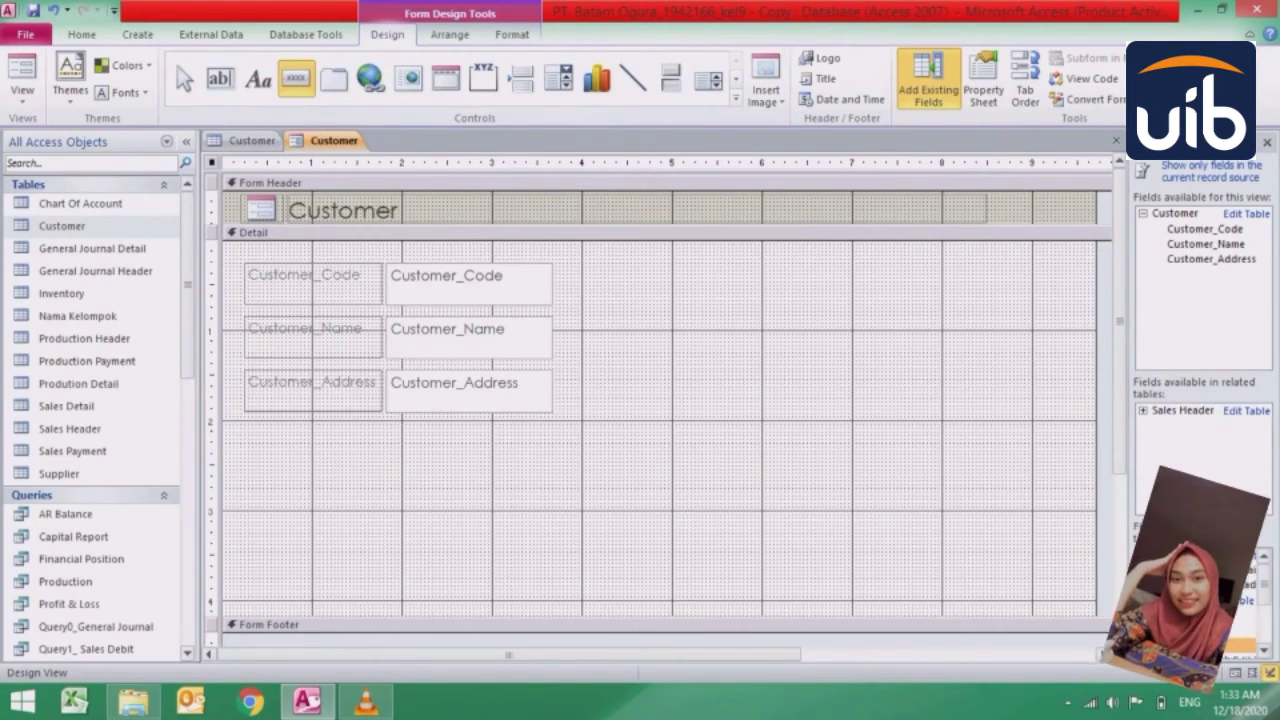
left_click_drag(250, 435, 289, 477)
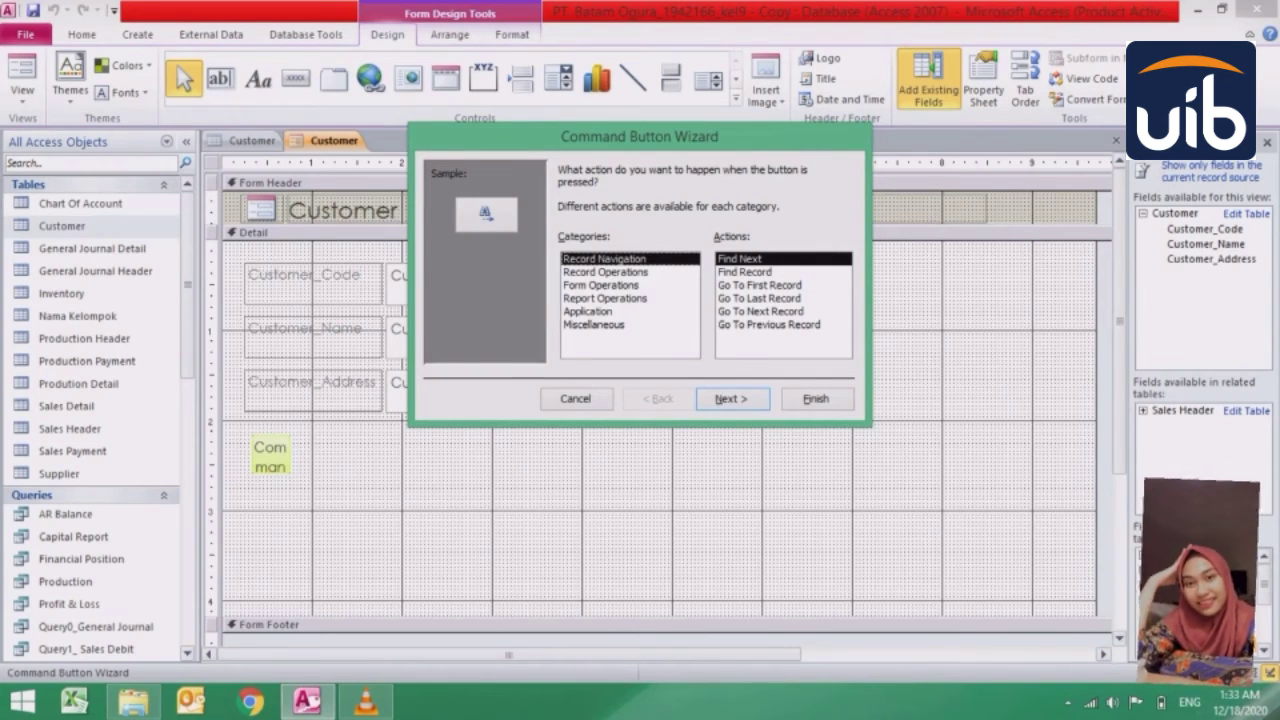
left_click(761, 312)
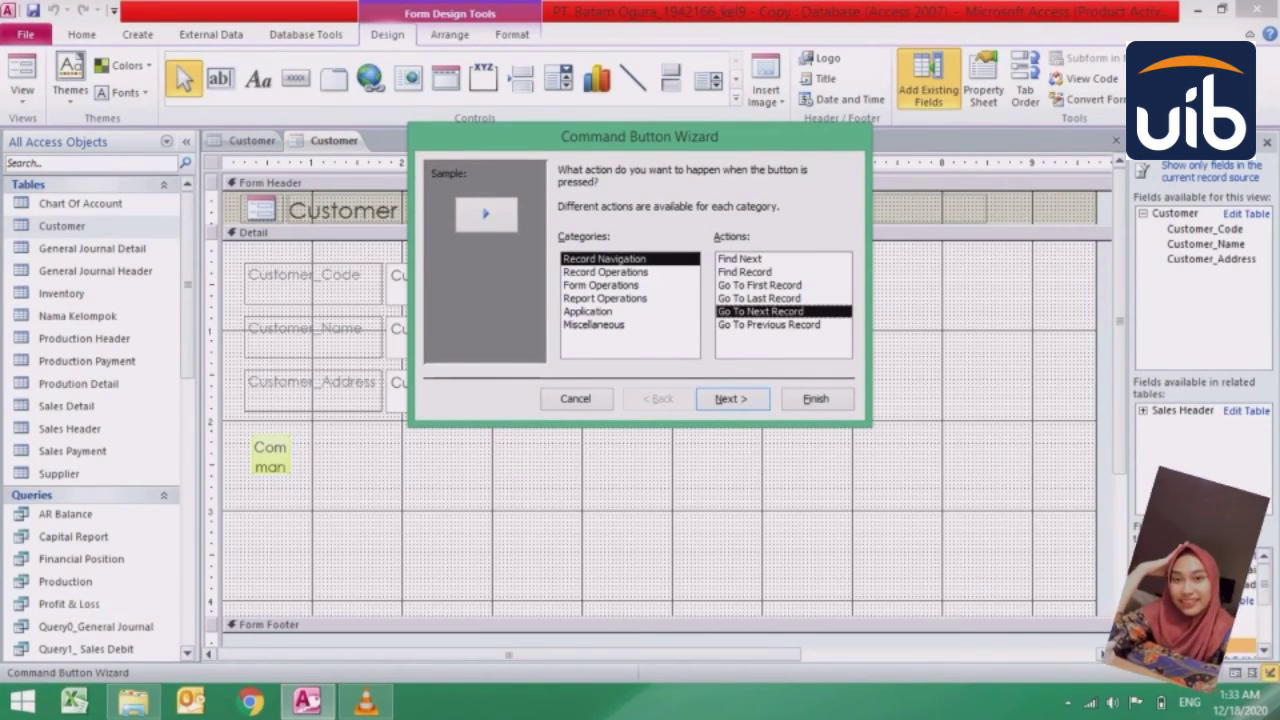
left_click(760, 299)
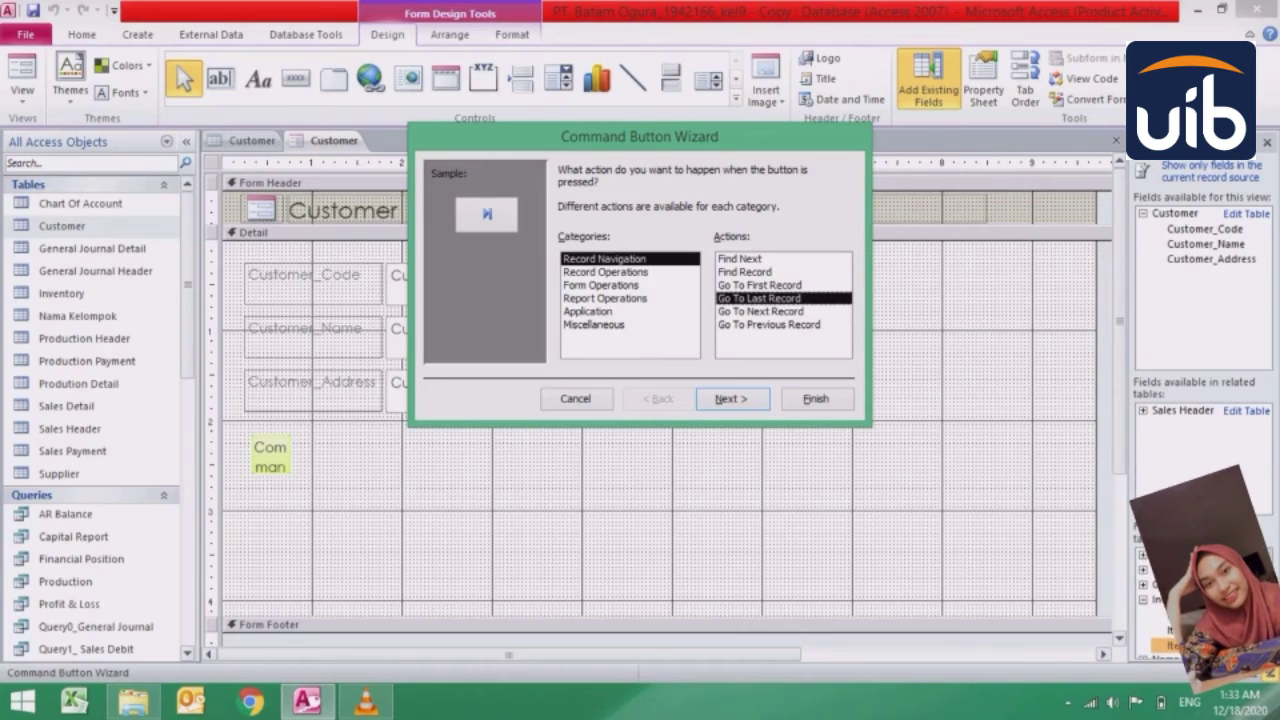
left_click(760, 285)
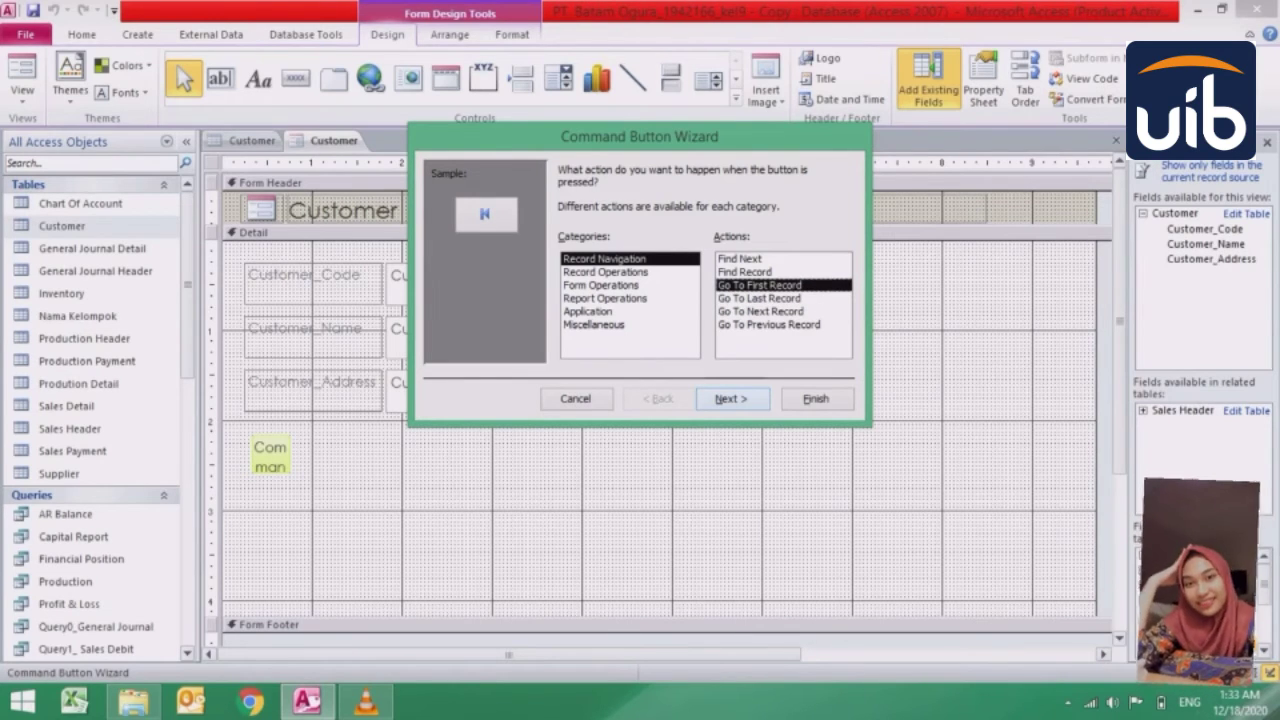
key("Return")
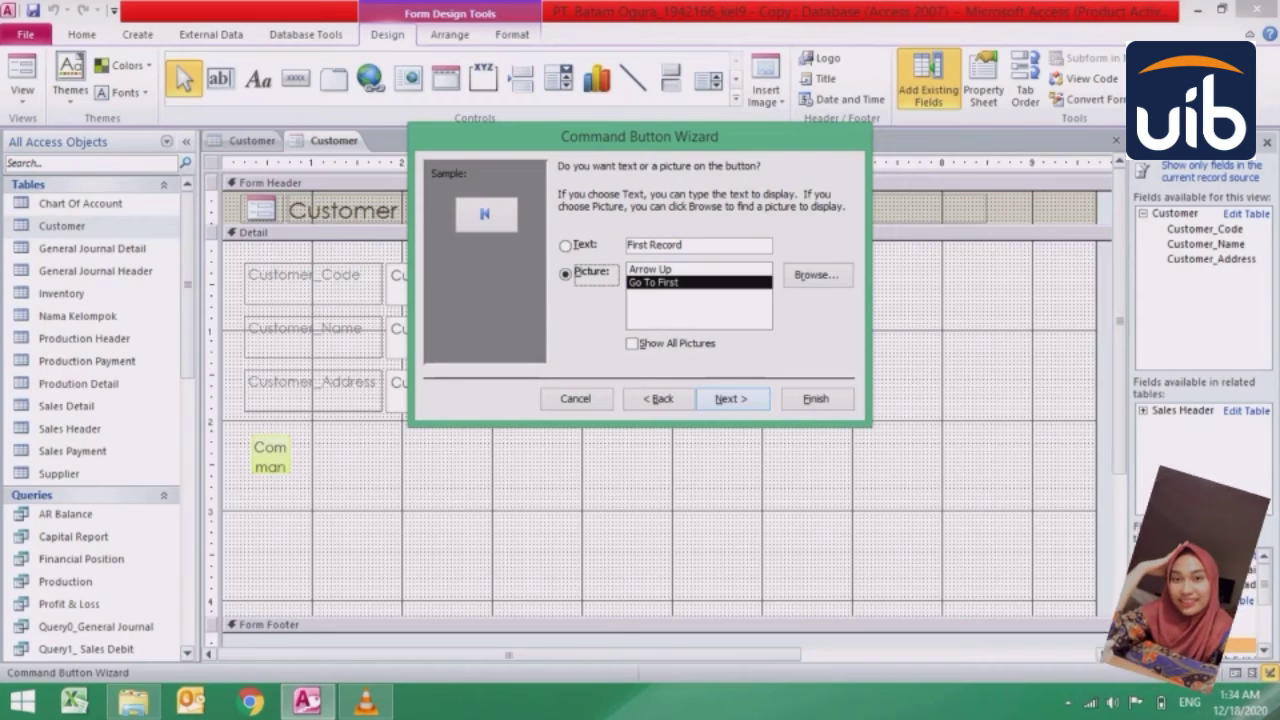
key("Return")
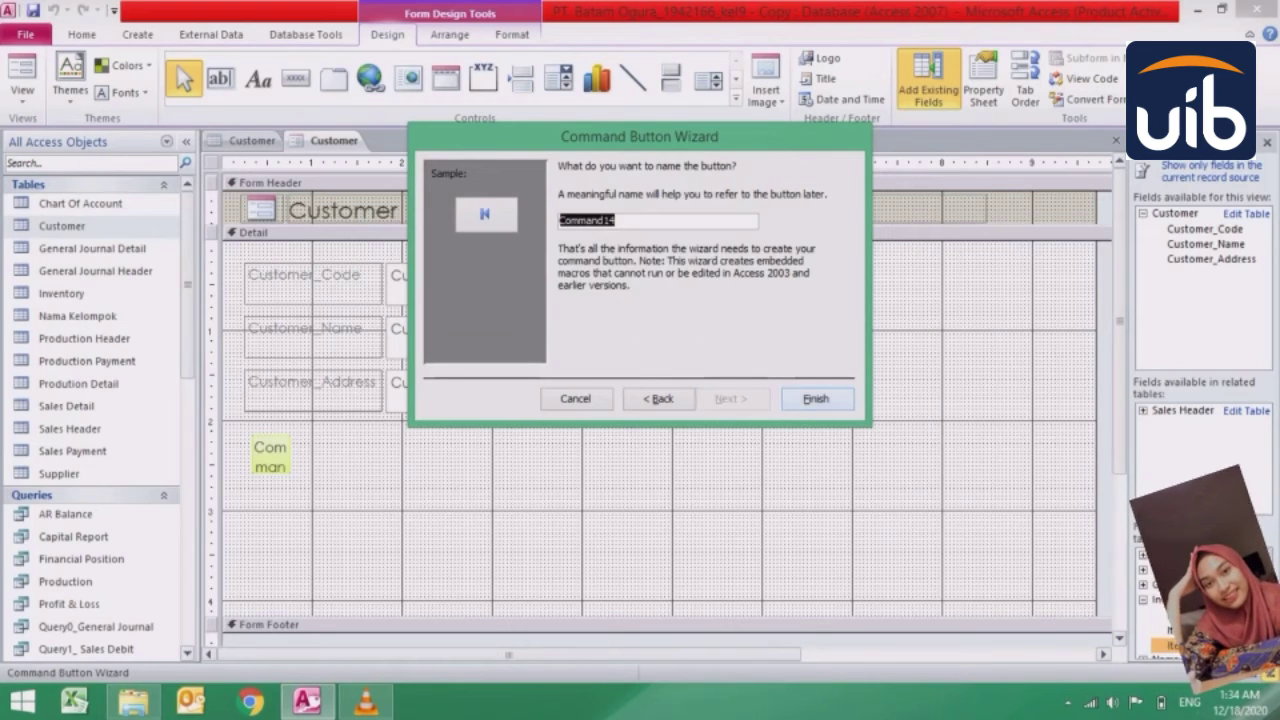
key("Return")
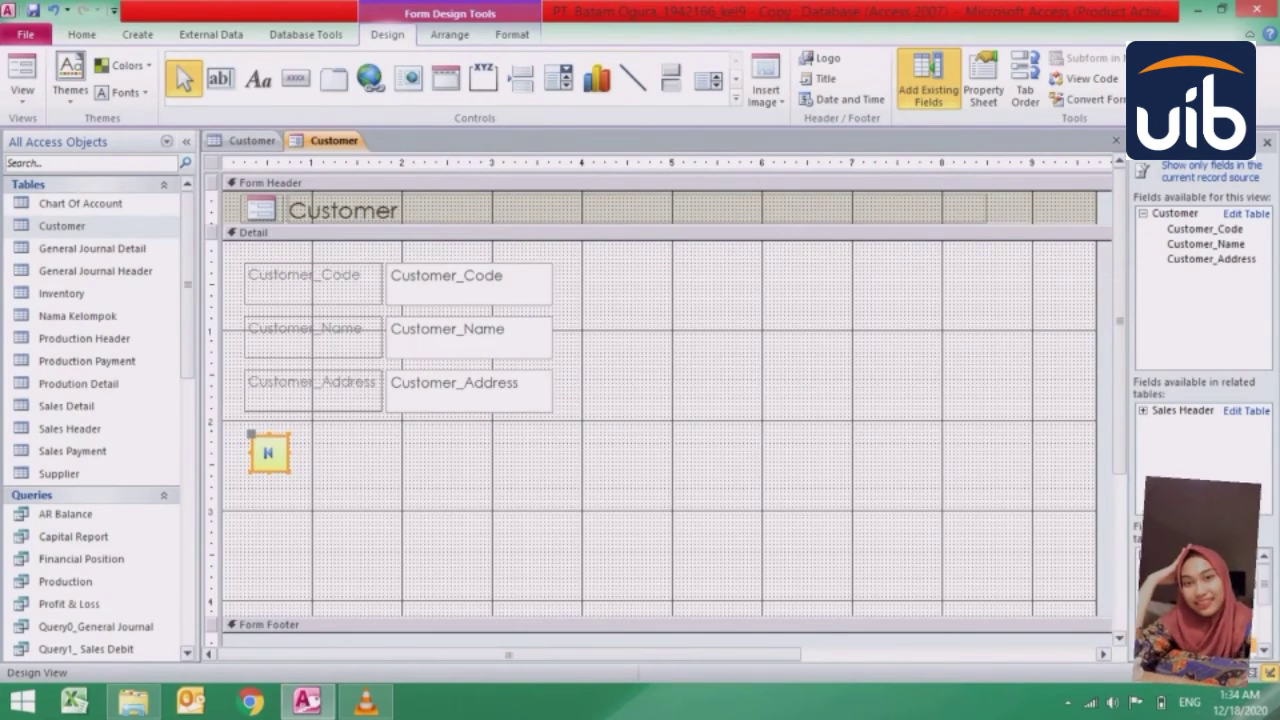
left_click(440, 475)
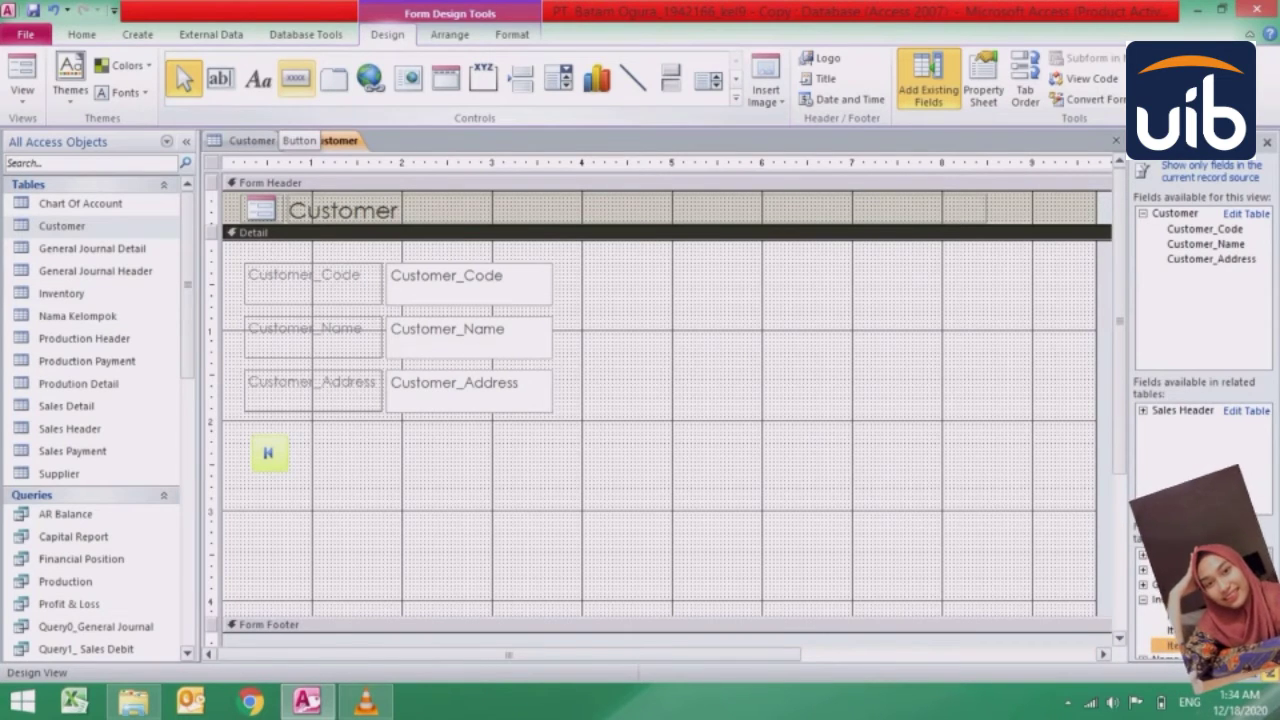
- Add a Go To Previous Record button with the Go To Previous picture beside the first-record button
left_click(295, 78)
left_click(324, 430)
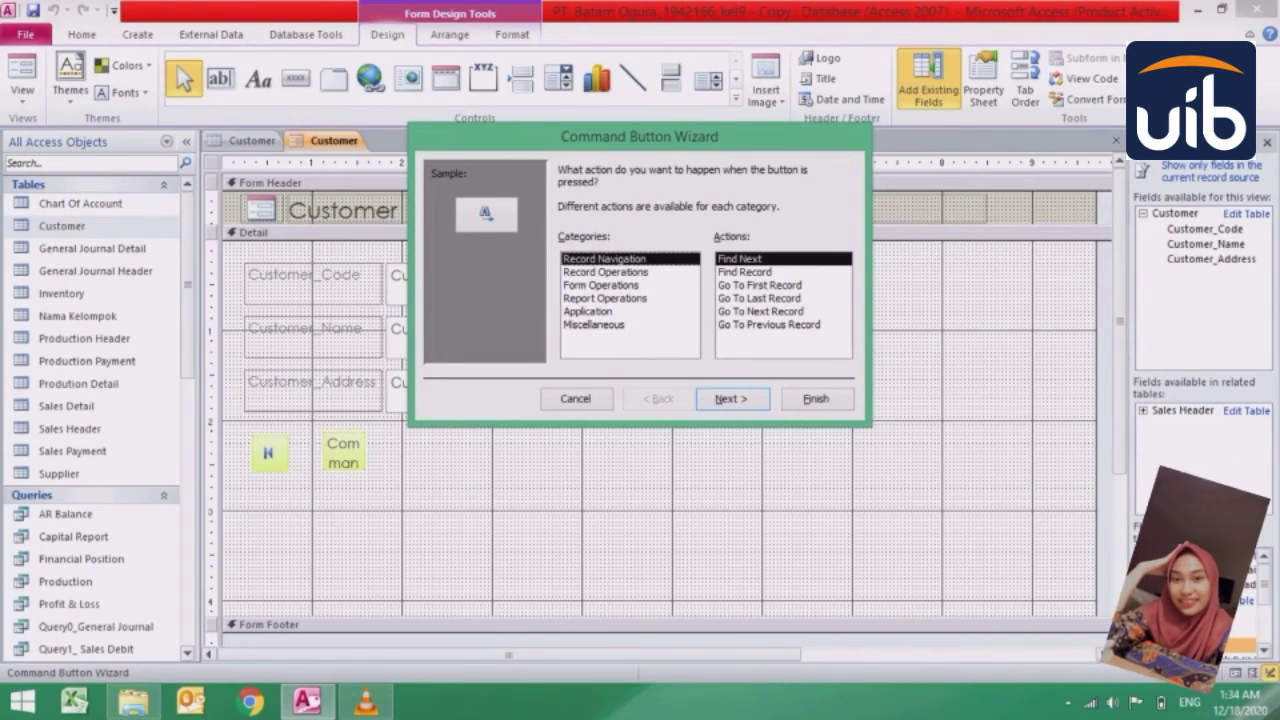
left_click(759, 298)
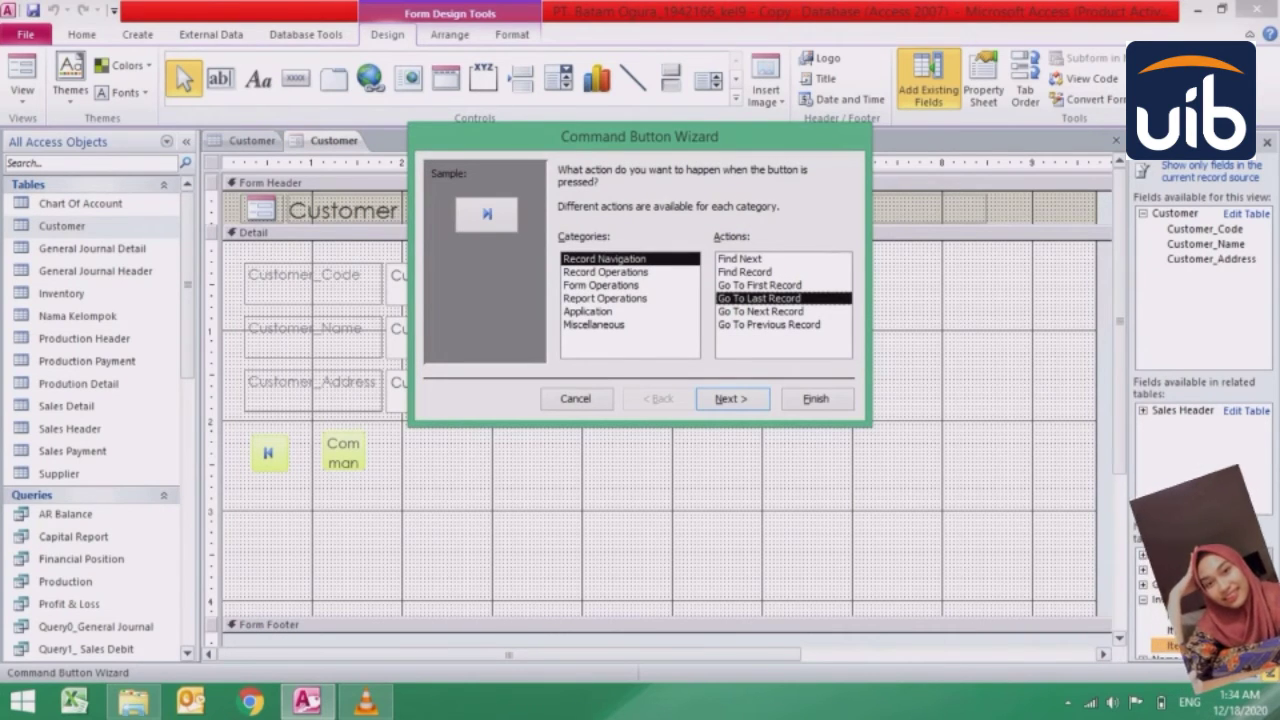
left_click(760, 311)
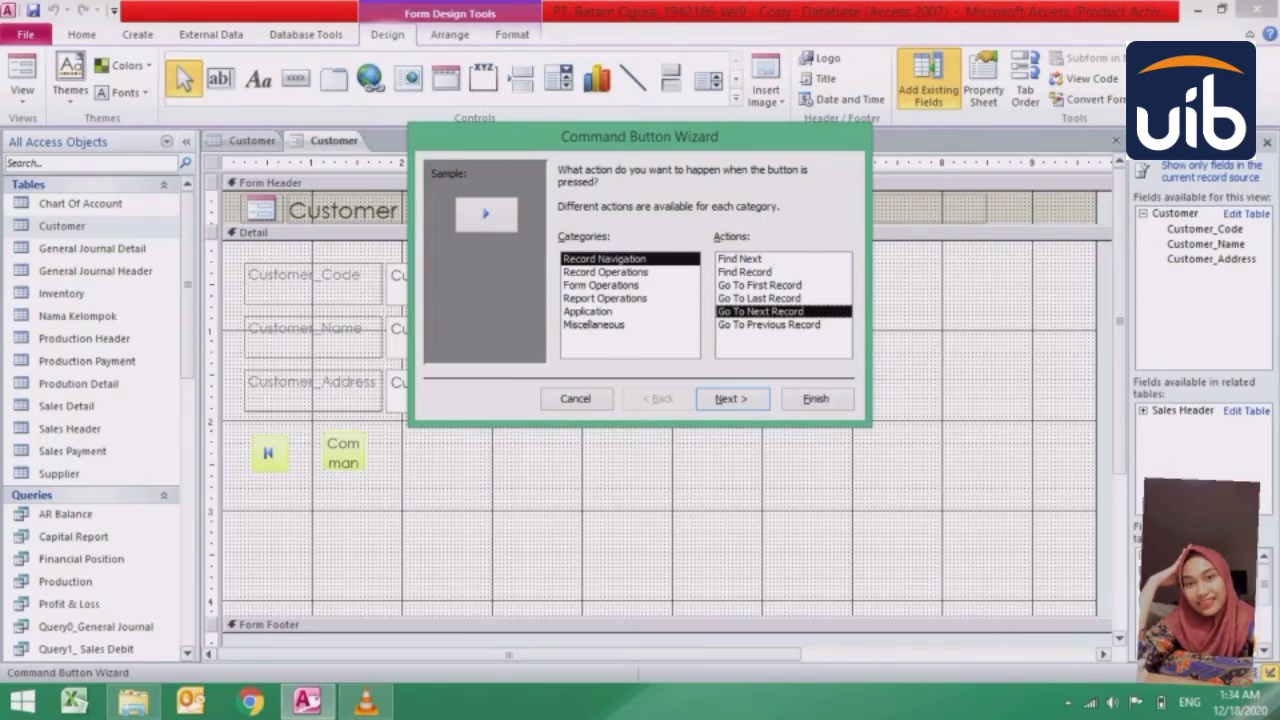
left_click(768, 324)
left_click(730, 398)
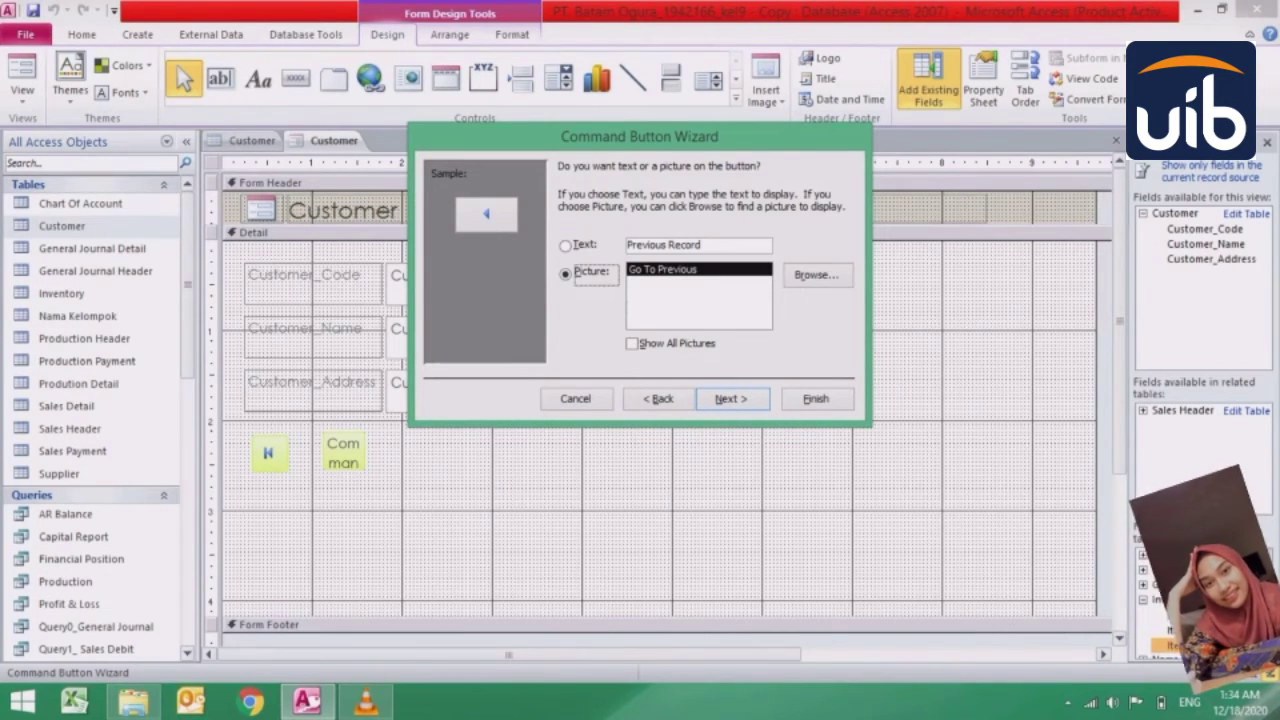
left_click(730, 398)
left_click(816, 398)
left_click_drag(343, 453, 375, 453)
left_click(306, 428)
- Add picture buttons for Go To Next Record and Go To Last Record in line with the other navigation buttons
left_click(295, 78)
left_click(366, 432)
left_click(768, 311)
left_click(806, 395)
left_click(418, 434)
left_click(768, 298)
left_click(808, 396)
- Add a command button beside the navigation buttons with the Add New Record action, labelled with the text Add Record
left_click(295, 78)
mouse_move(482, 440)
left_mouse_down()
mouse_move(540, 466)
mouse_move(612, 470)
left_mouse_up()
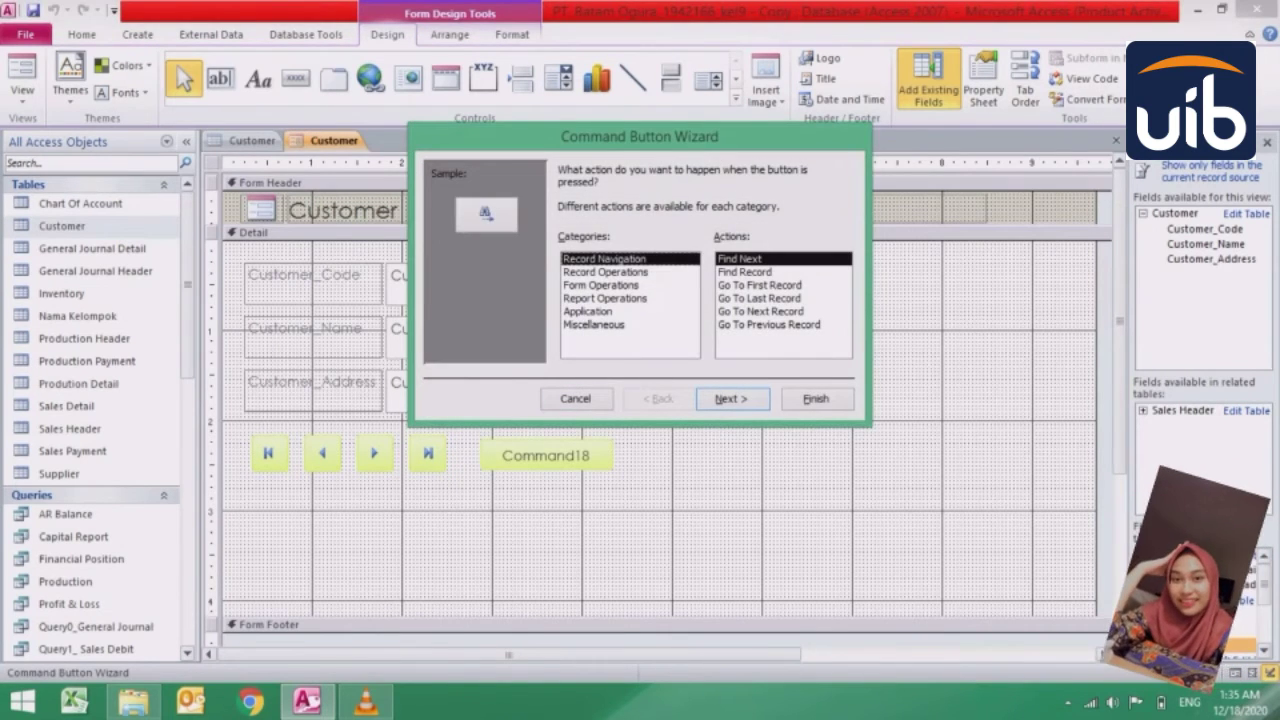
left_click(605, 271)
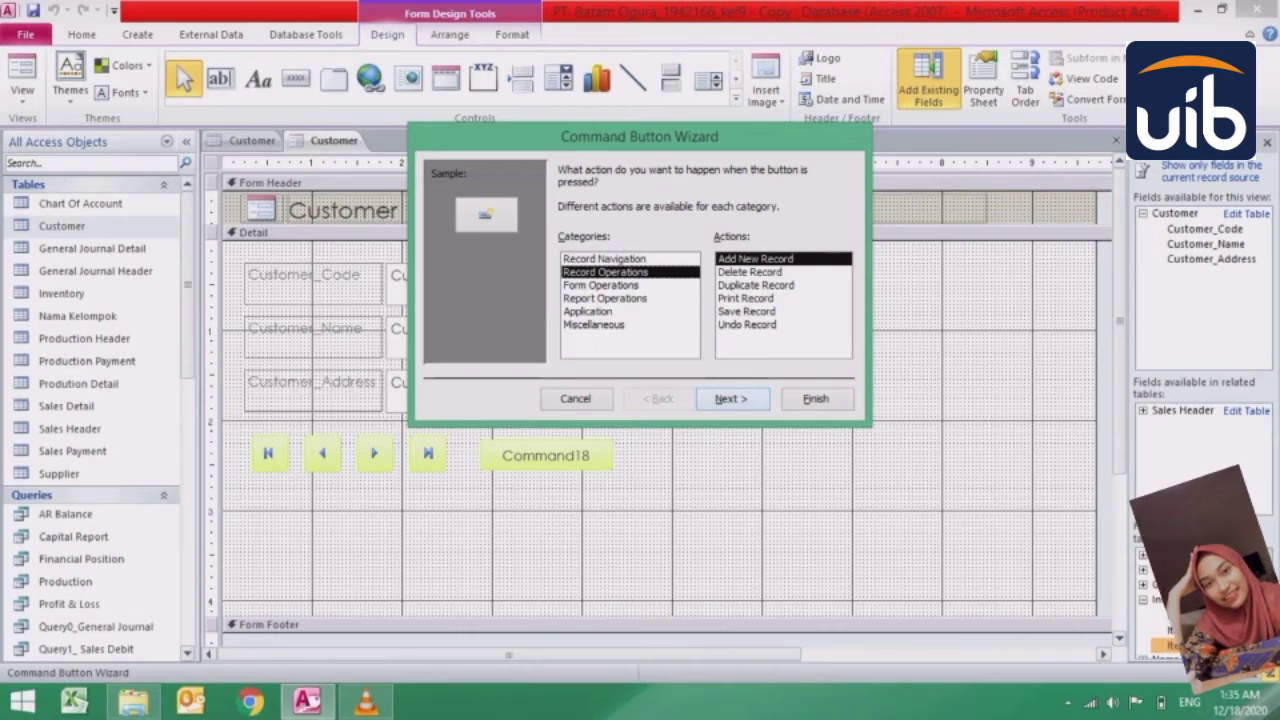
left_click(730, 398)
left_click(566, 245)
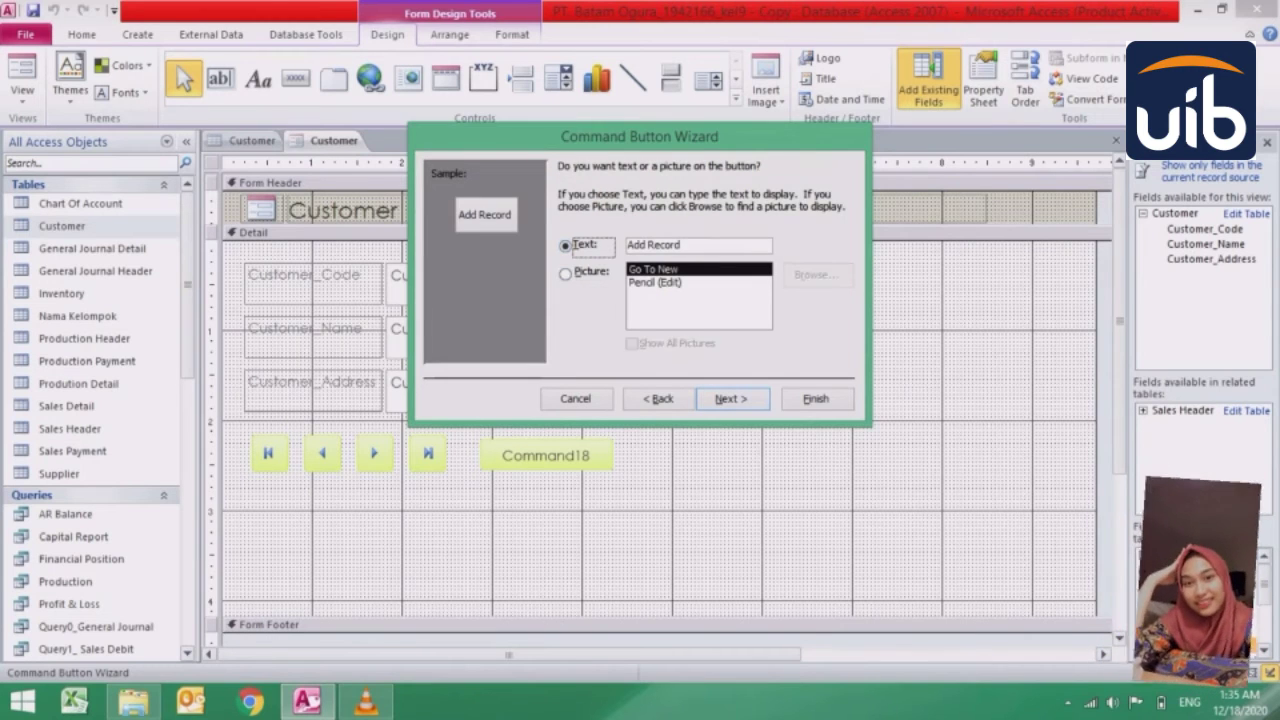
left_click(732, 399)
left_click(816, 399)
- Add a command button beside Add Record with the Print Record action, labelled with the text Print Record
left_click(295, 78)
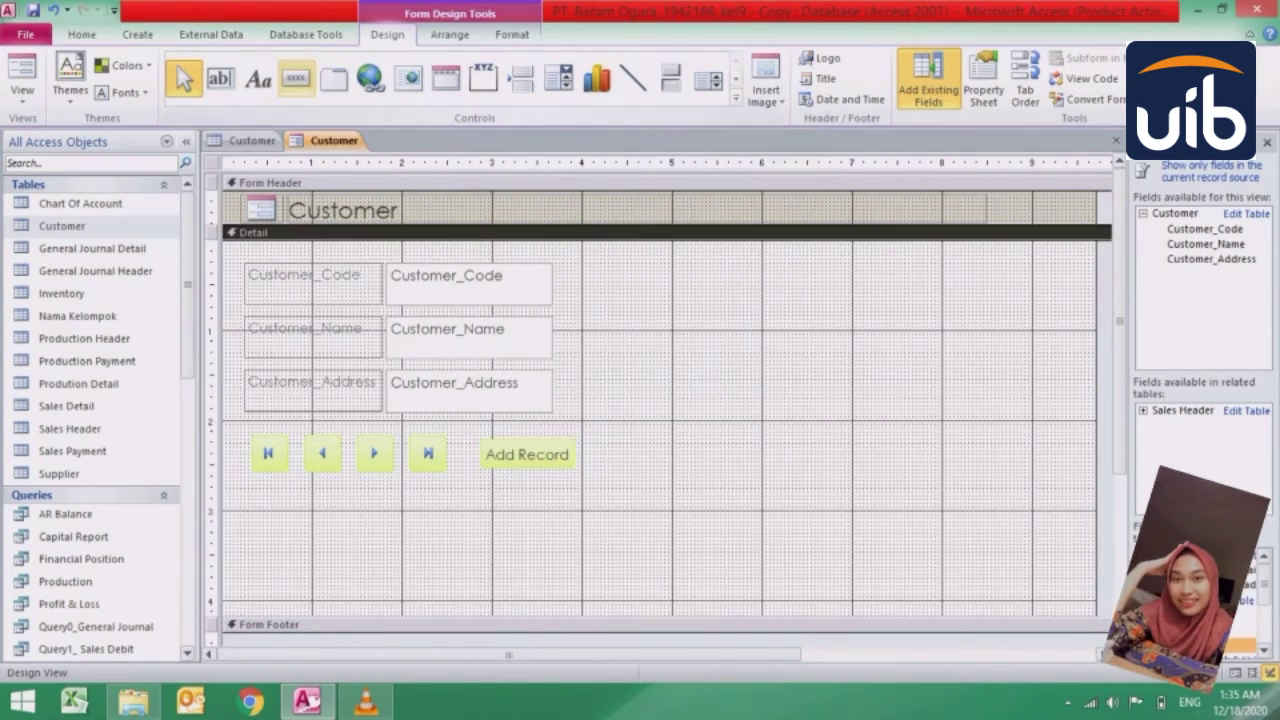
left_click_drag(590, 438, 700, 468)
left_click(745, 298)
left_click(730, 398)
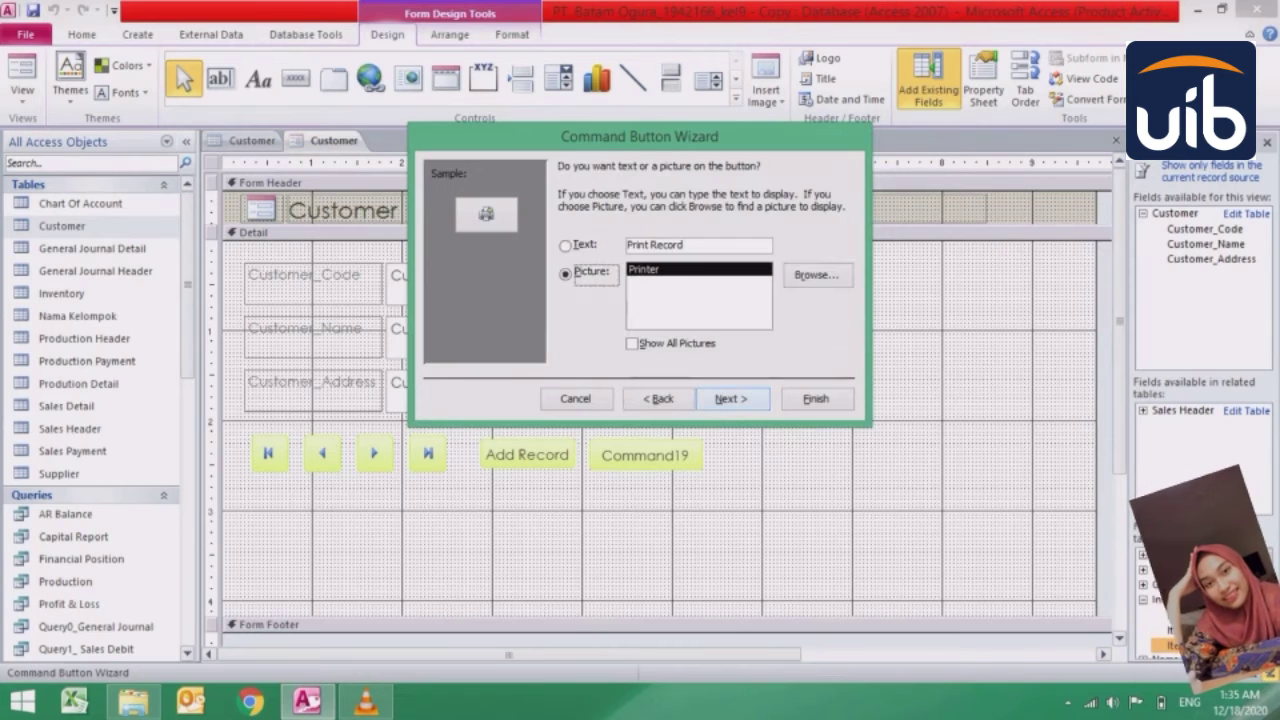
left_click(566, 245)
left_click(730, 398)
left_click(816, 398)
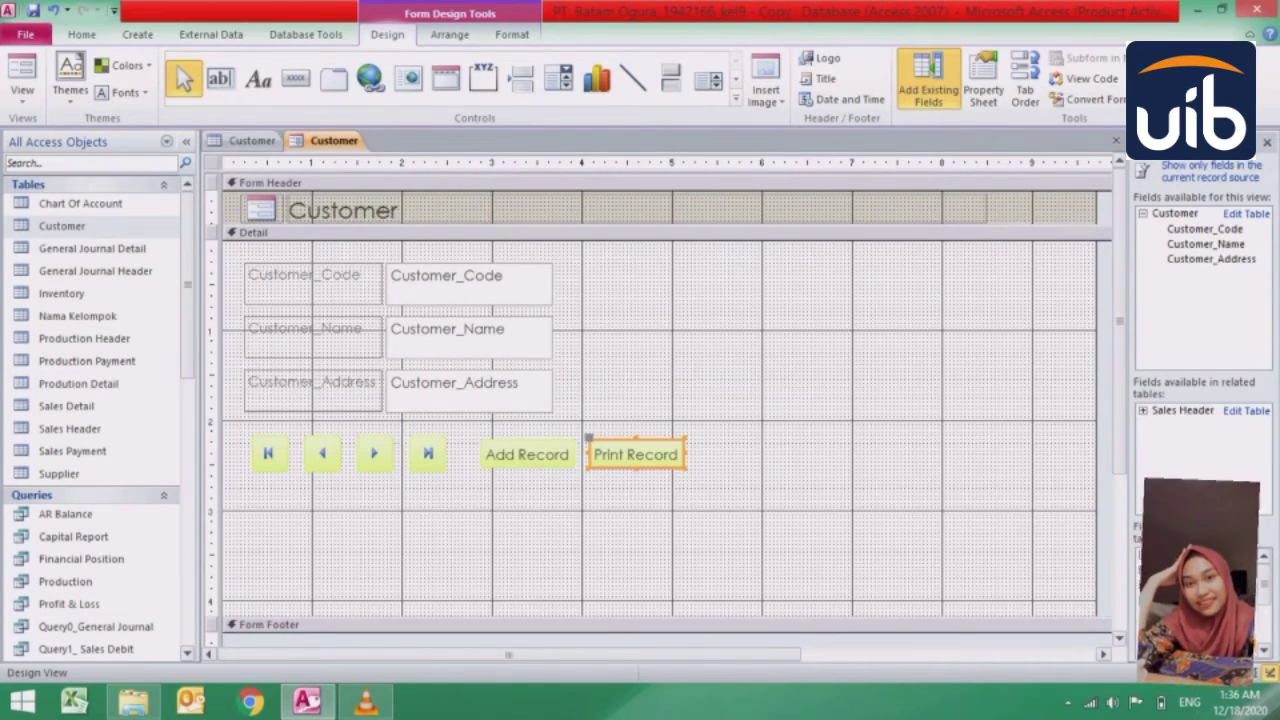
left_click(660, 232)
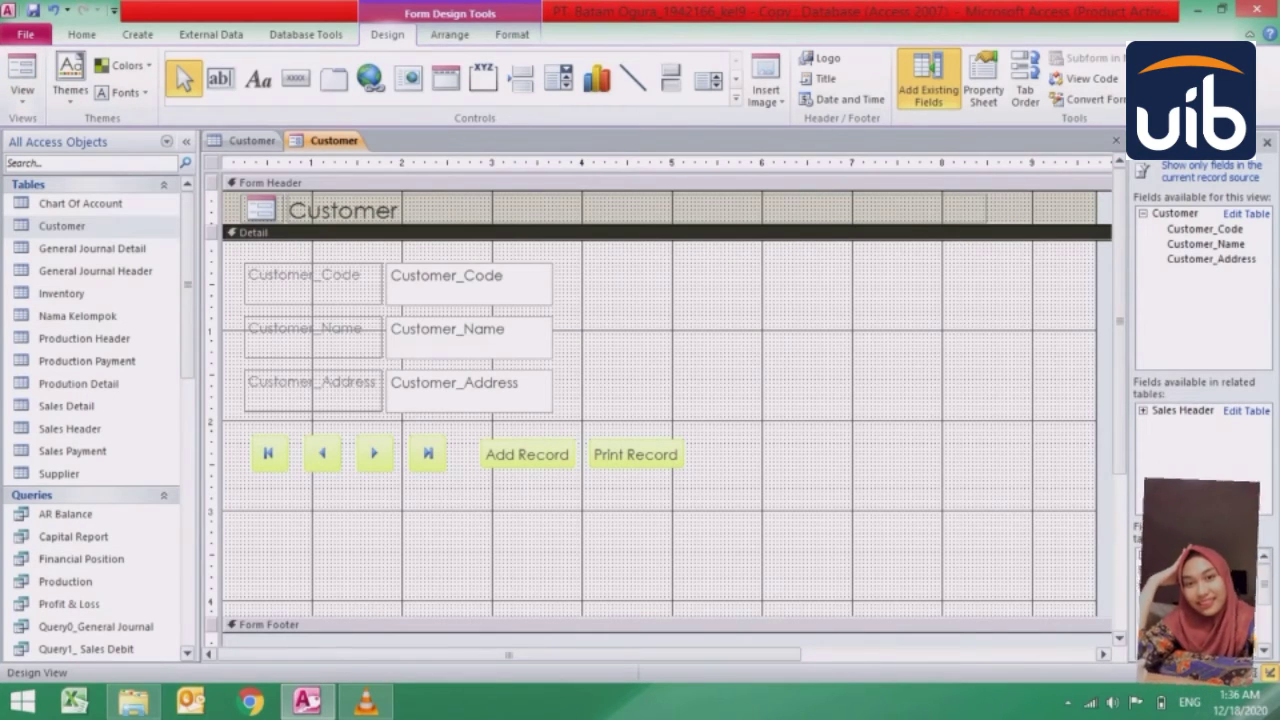
- Show the Customer form in Form View and test its next-record and previous-record buttons
left_click(22, 78)
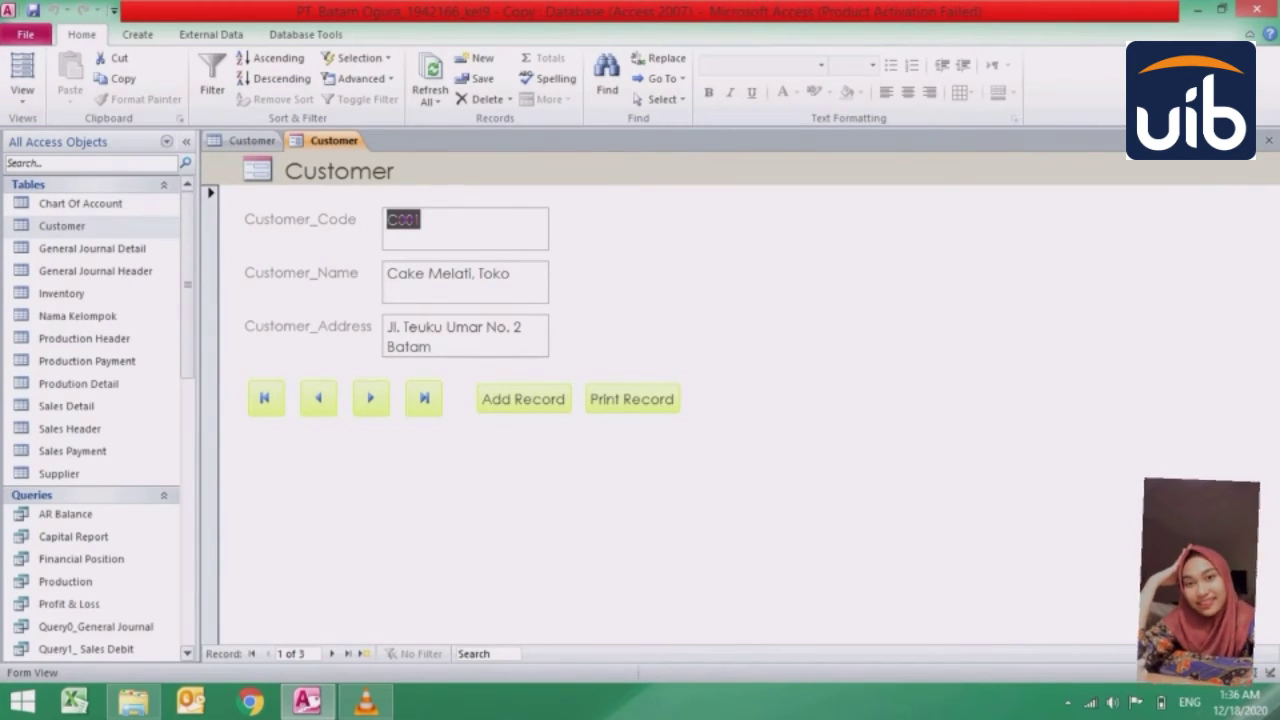
left_click(432, 347)
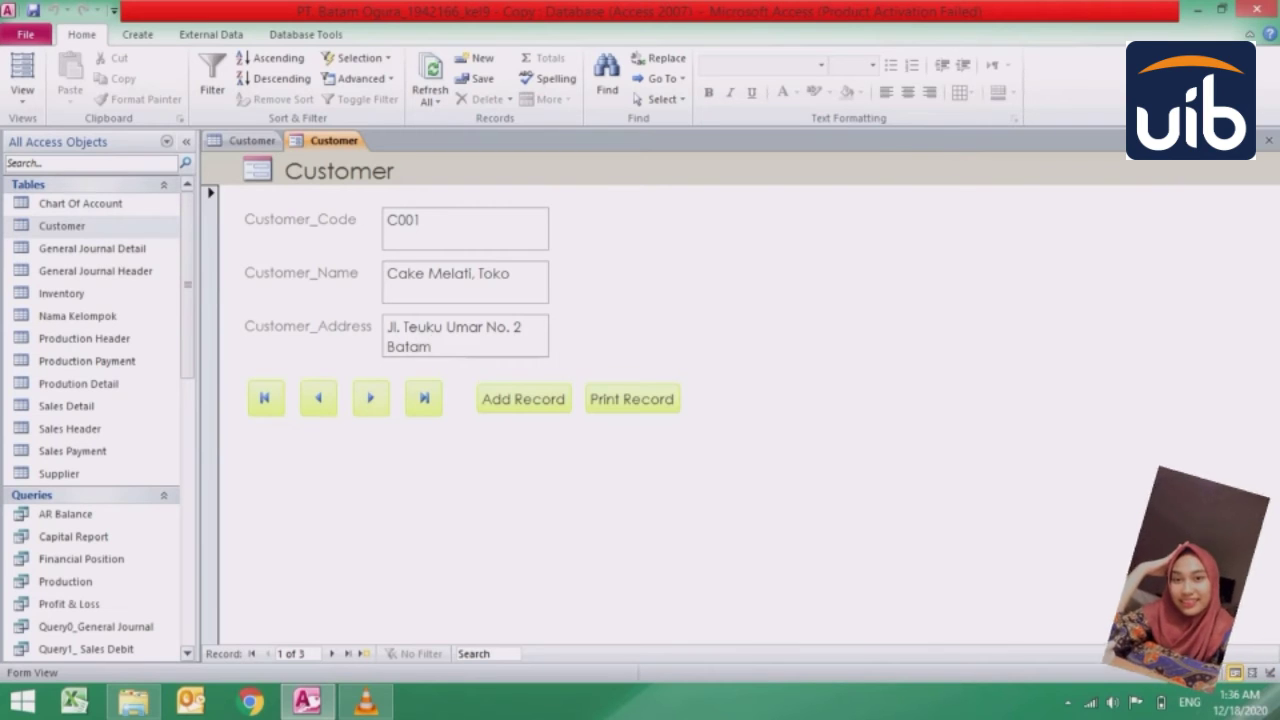
left_click(370, 398)
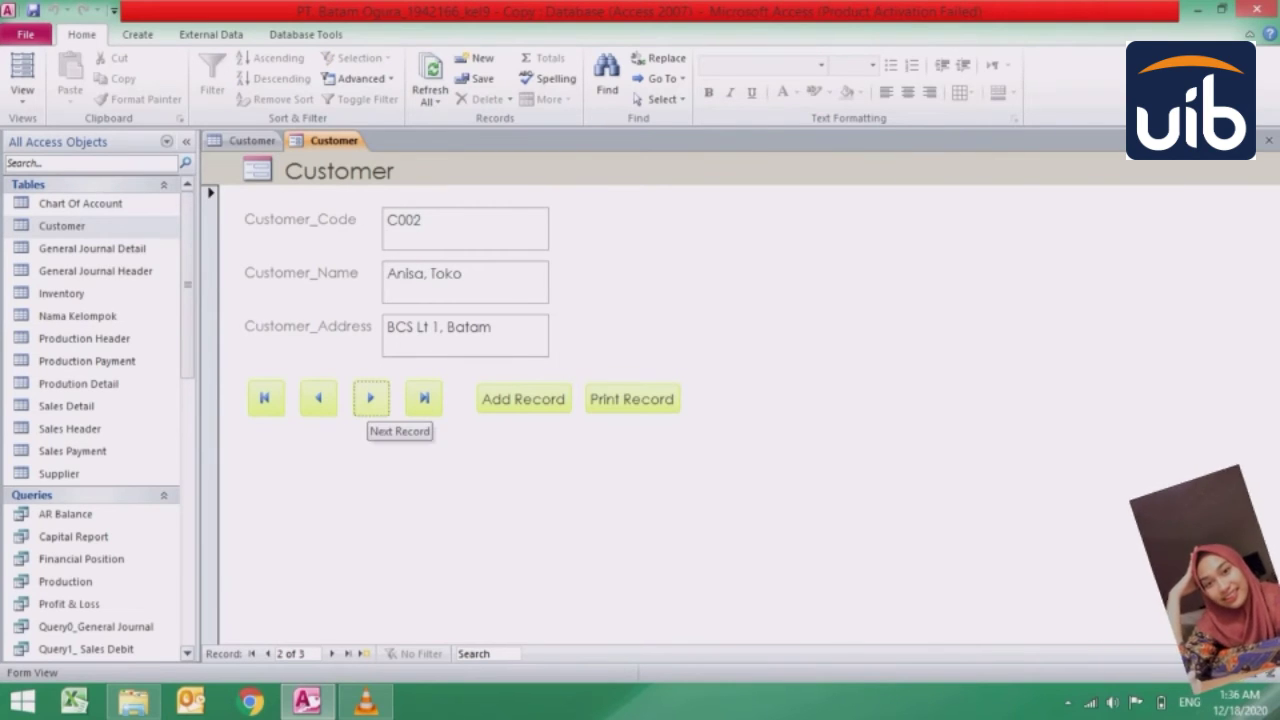
left_click(370, 398)
left_click(318, 398)
left_click(318, 398)
left_click(370, 398)
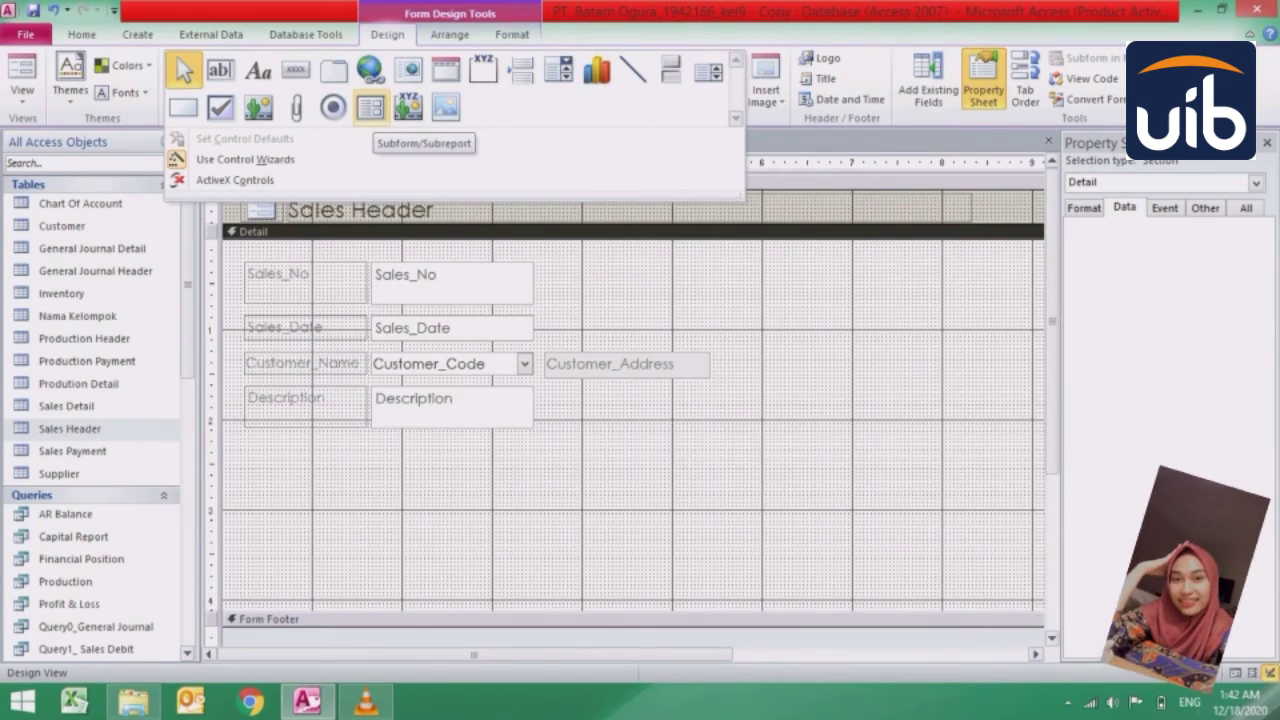
- Draw a wide subform control below the Description field in the Detail section, basing it on existing tables and queries
left_click(370, 107)
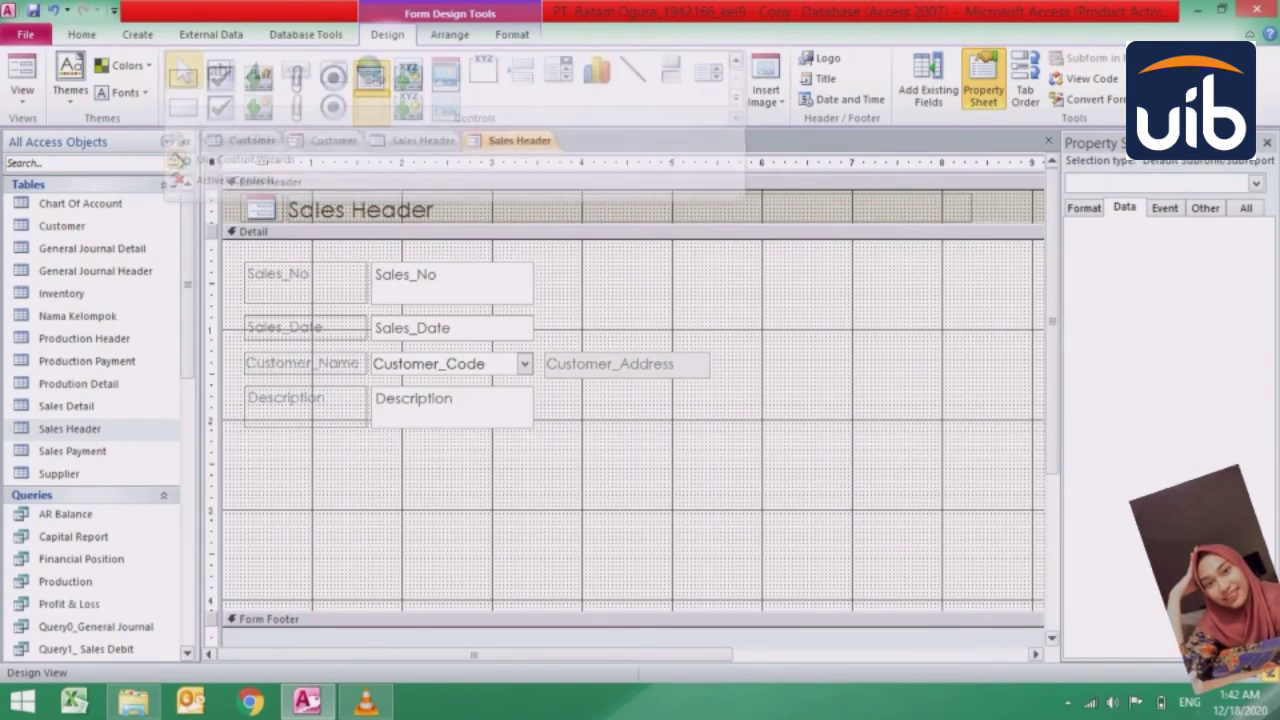
left_click_drag(252, 453, 972, 584)
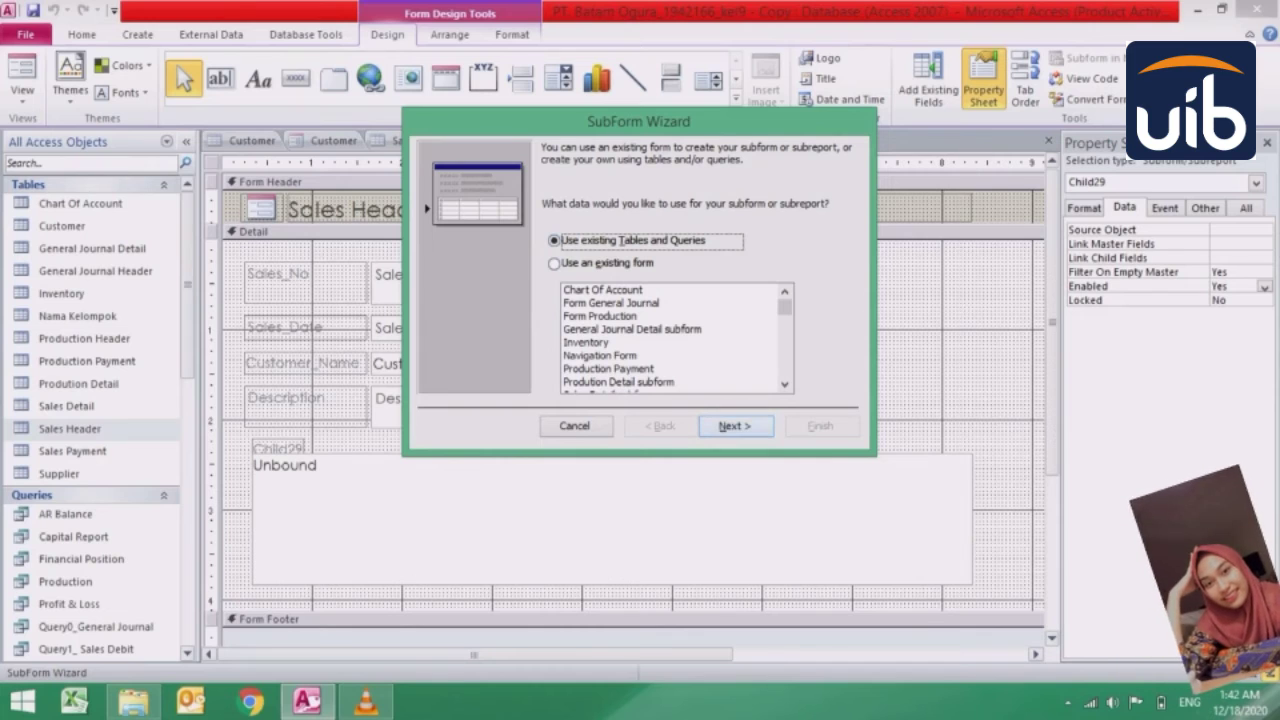
left_click(735, 426)
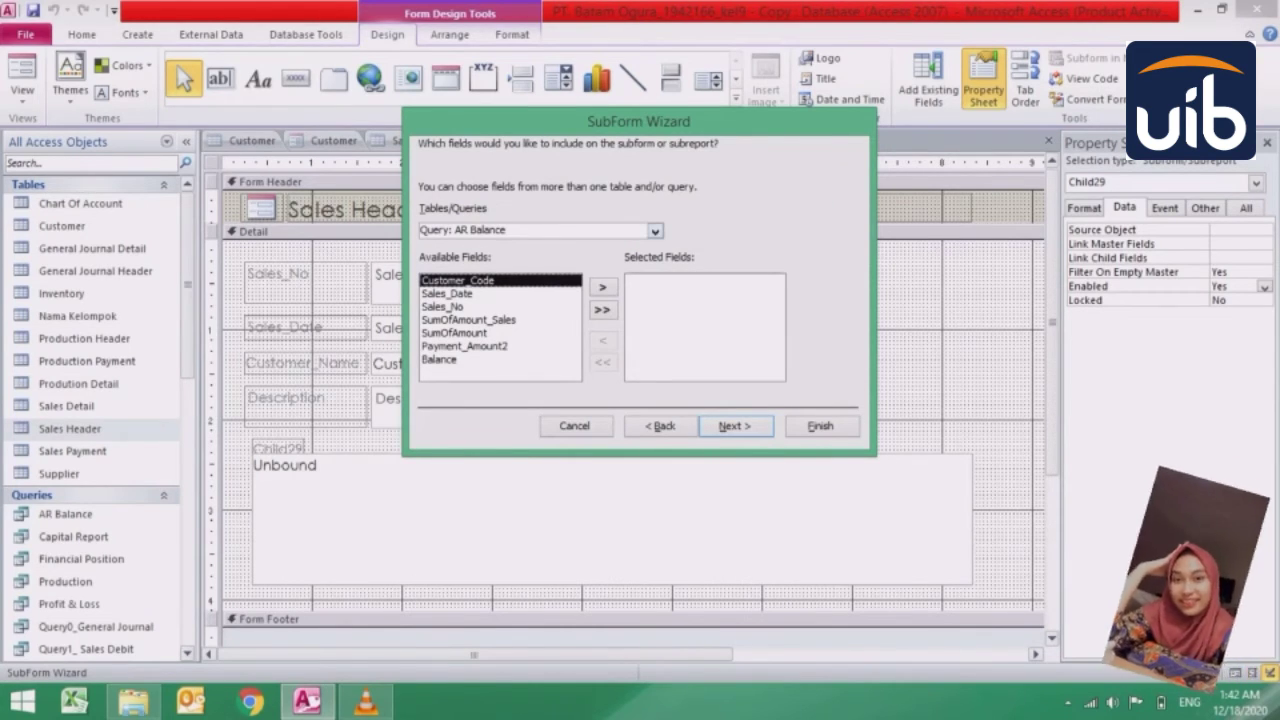
- Choose the Sales Detail table for the subform and include Item_No, Item_Qty, Item_Price and Amount_Sales in that order
left_click(655, 231)
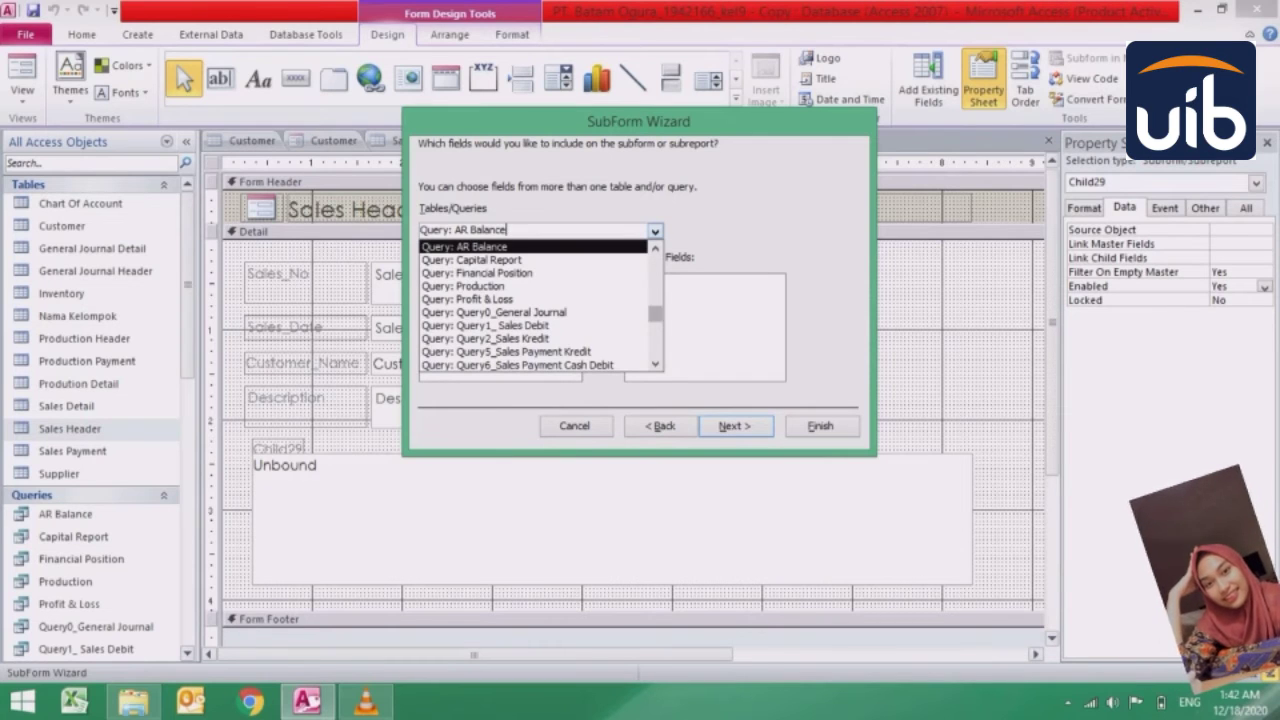
scroll(540, 305, "up", 1)
scroll(540, 305, "up", 5)
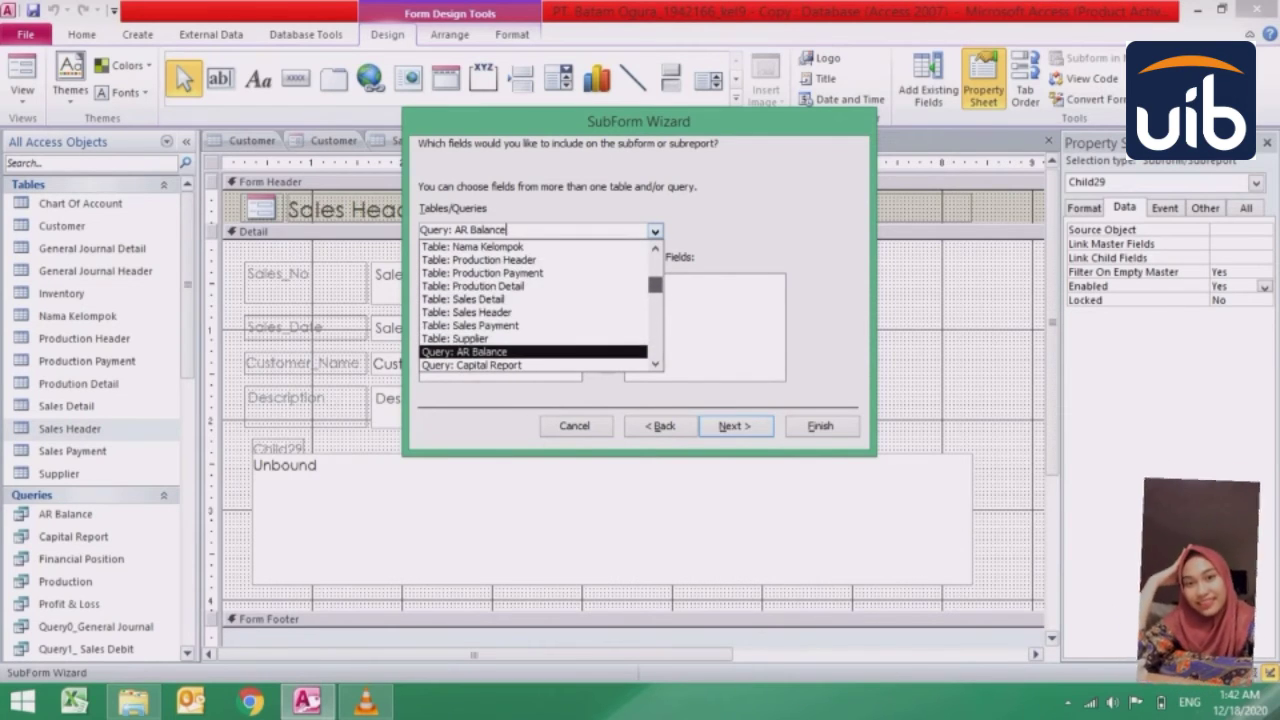
left_click(465, 299)
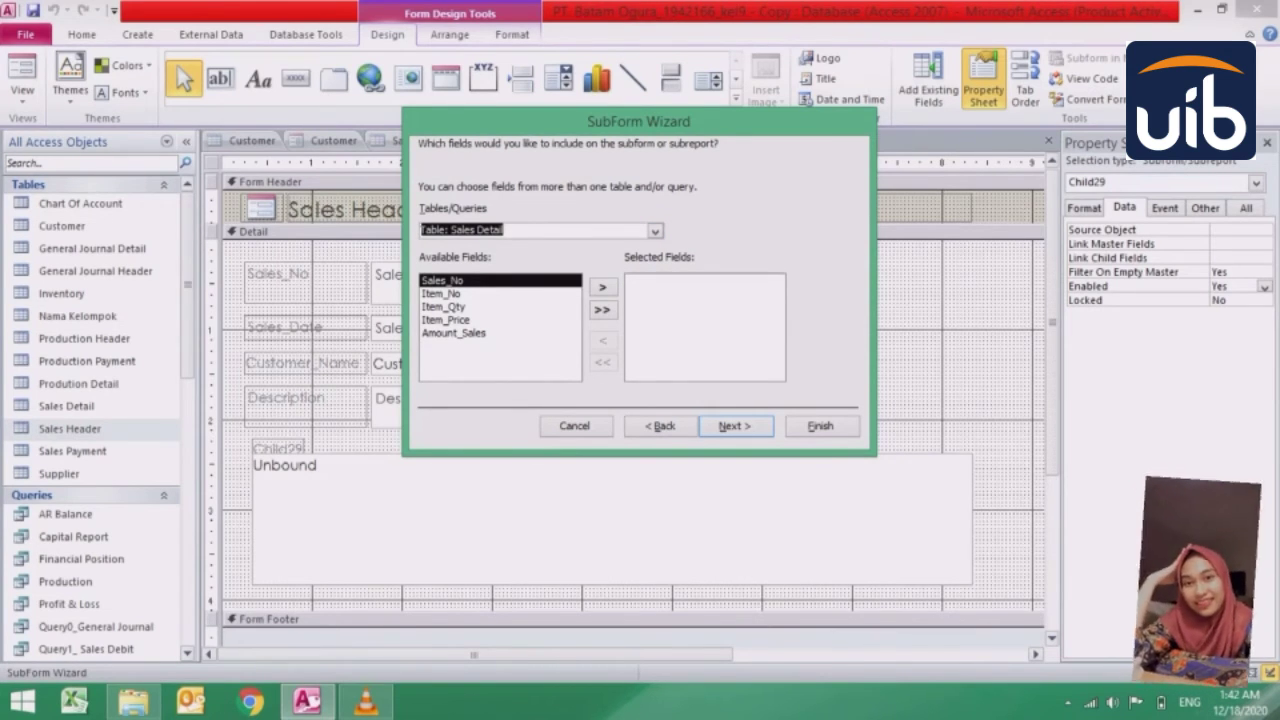
double_click(441, 294)
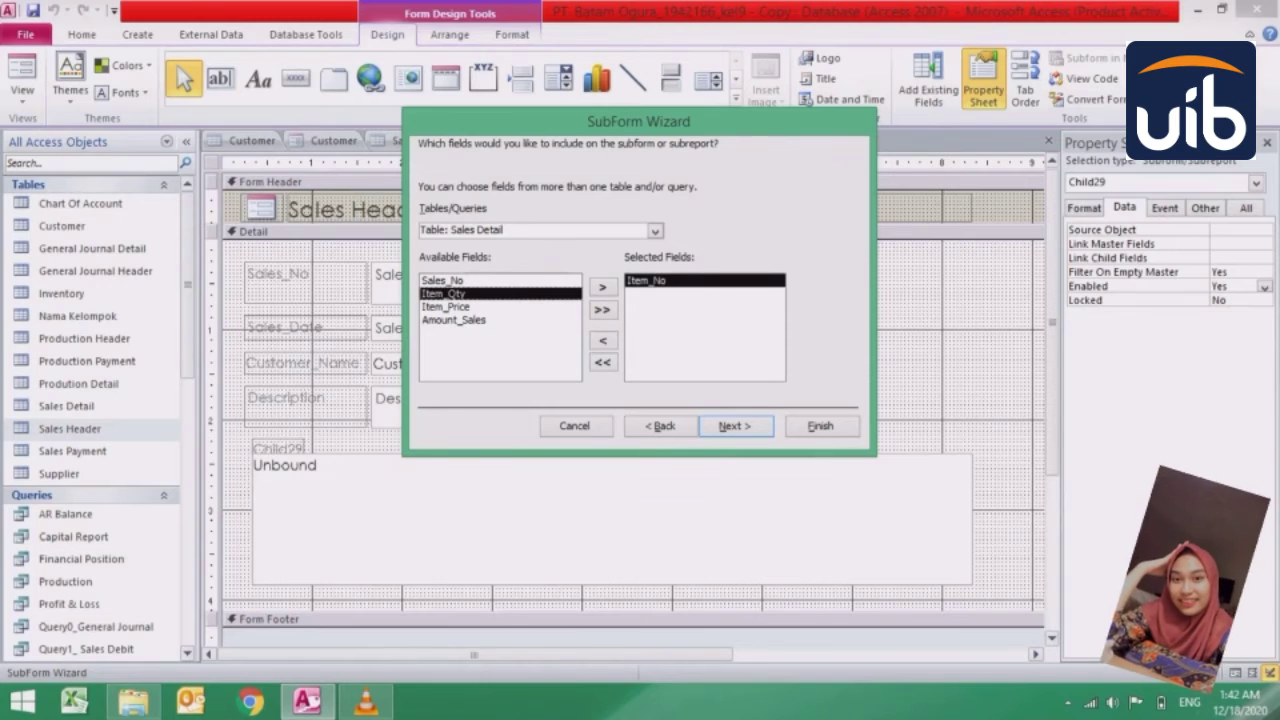
double_click(443, 294)
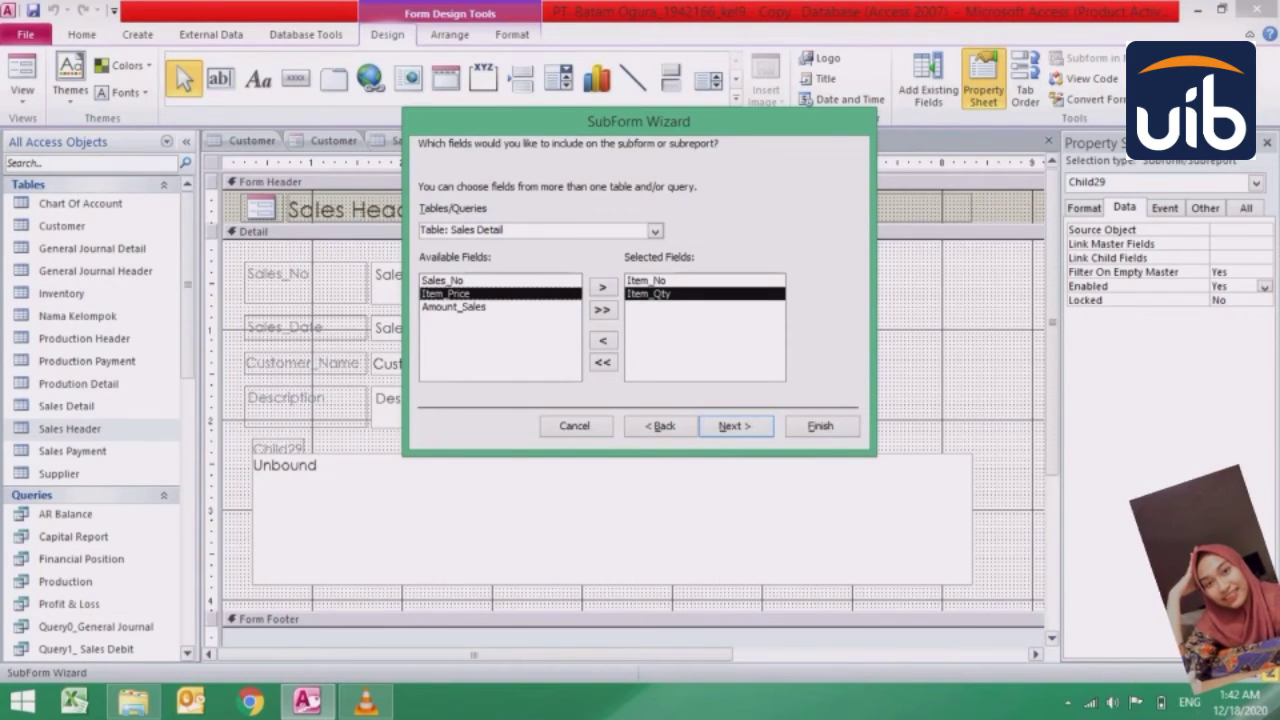
double_click(453, 306)
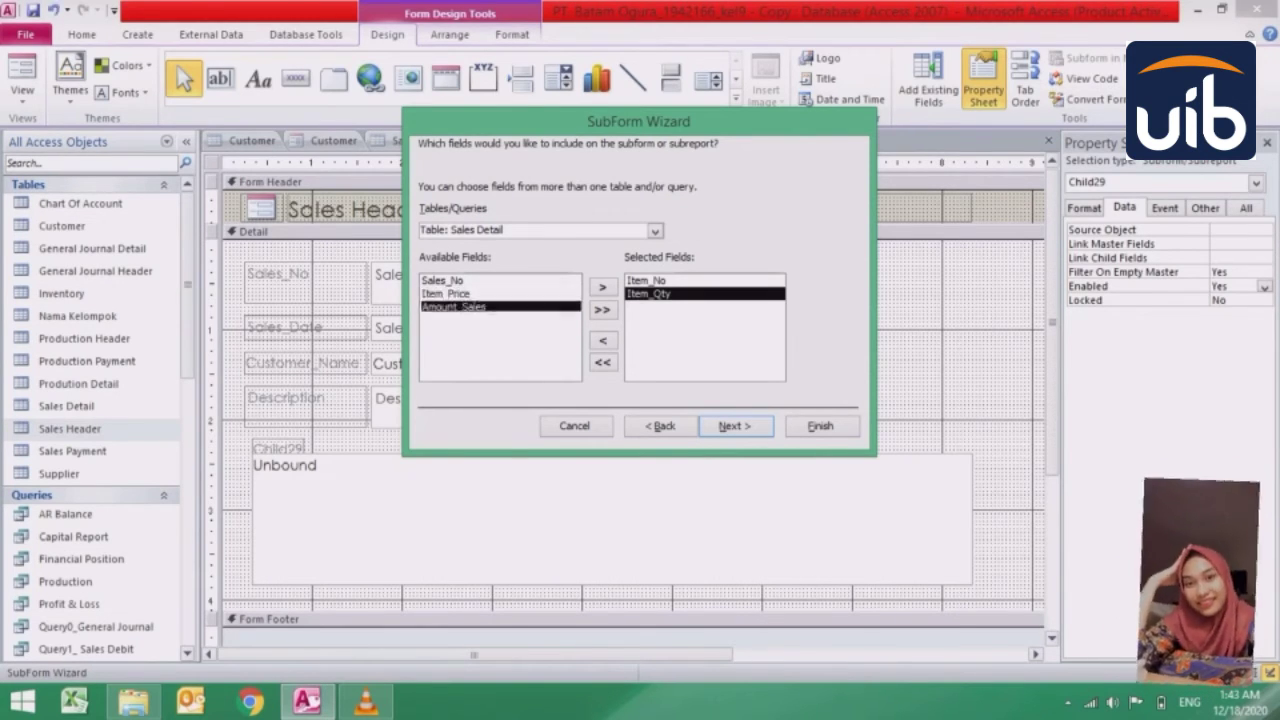
double_click(445, 293)
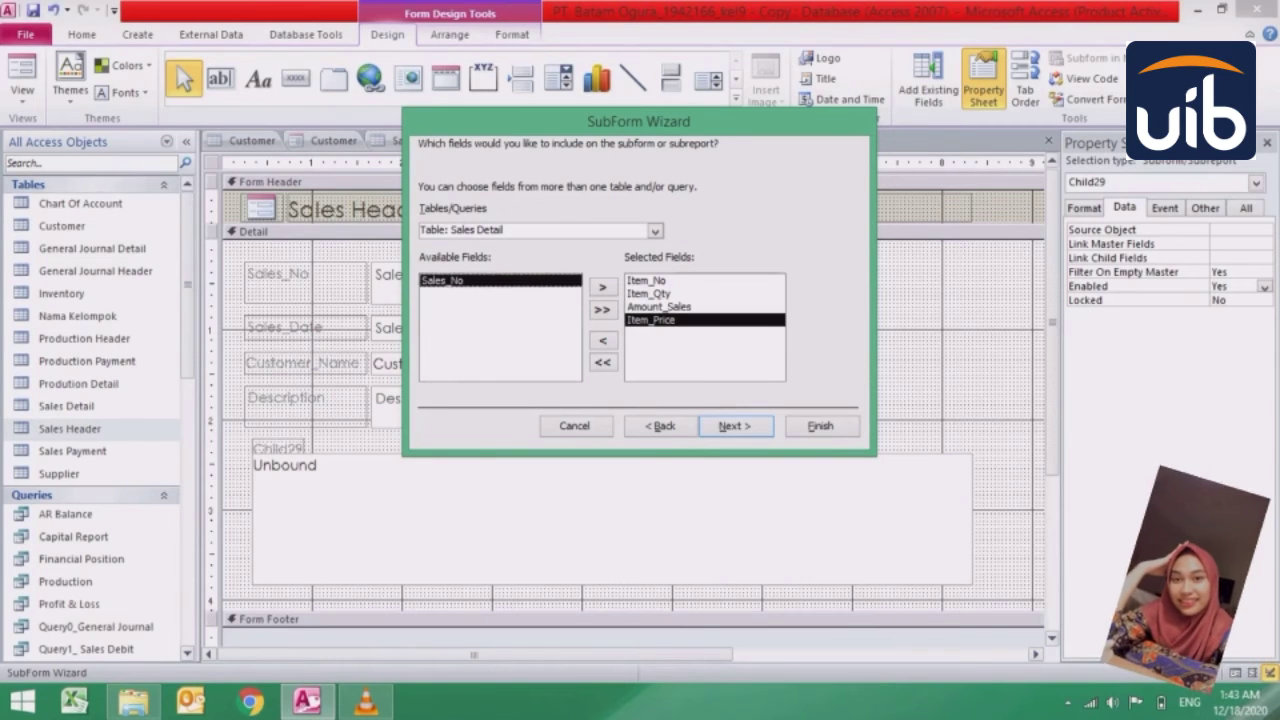
double_click(658, 306)
double_click(450, 293)
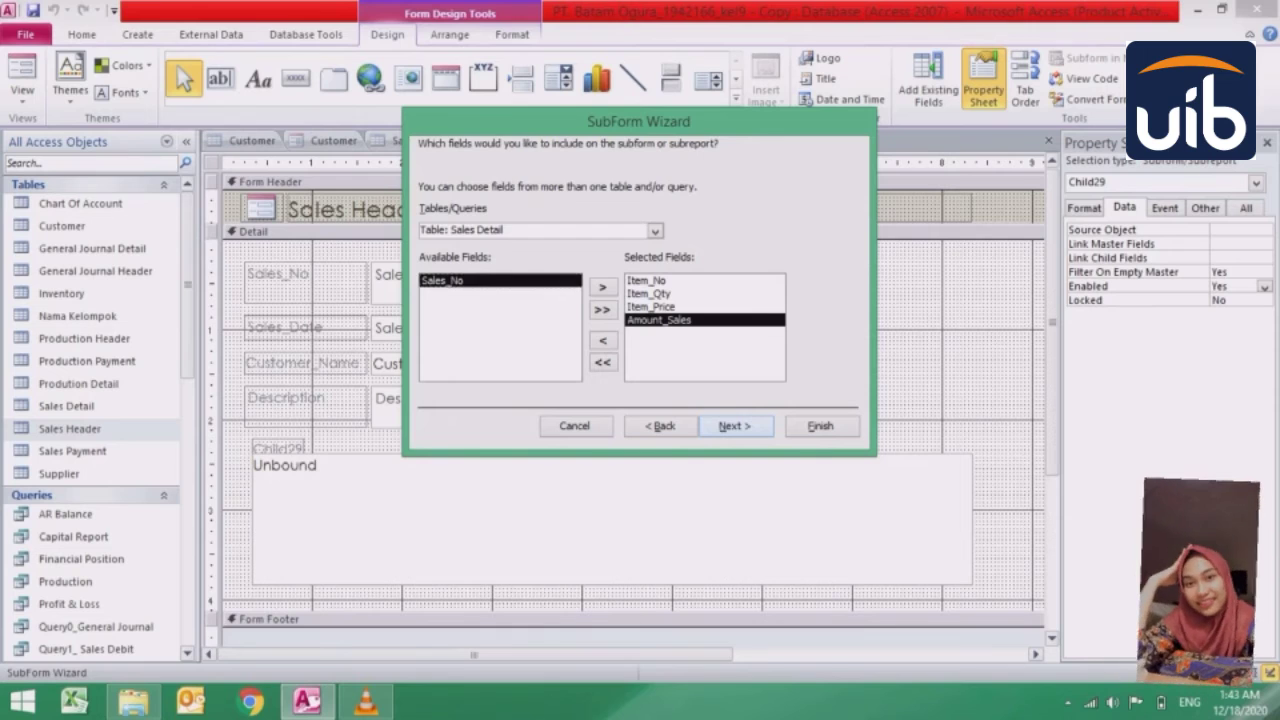
- Finish the subform linked on Sales_No with the name Sales Detail subform1, and delete its label above the control
key("Return")
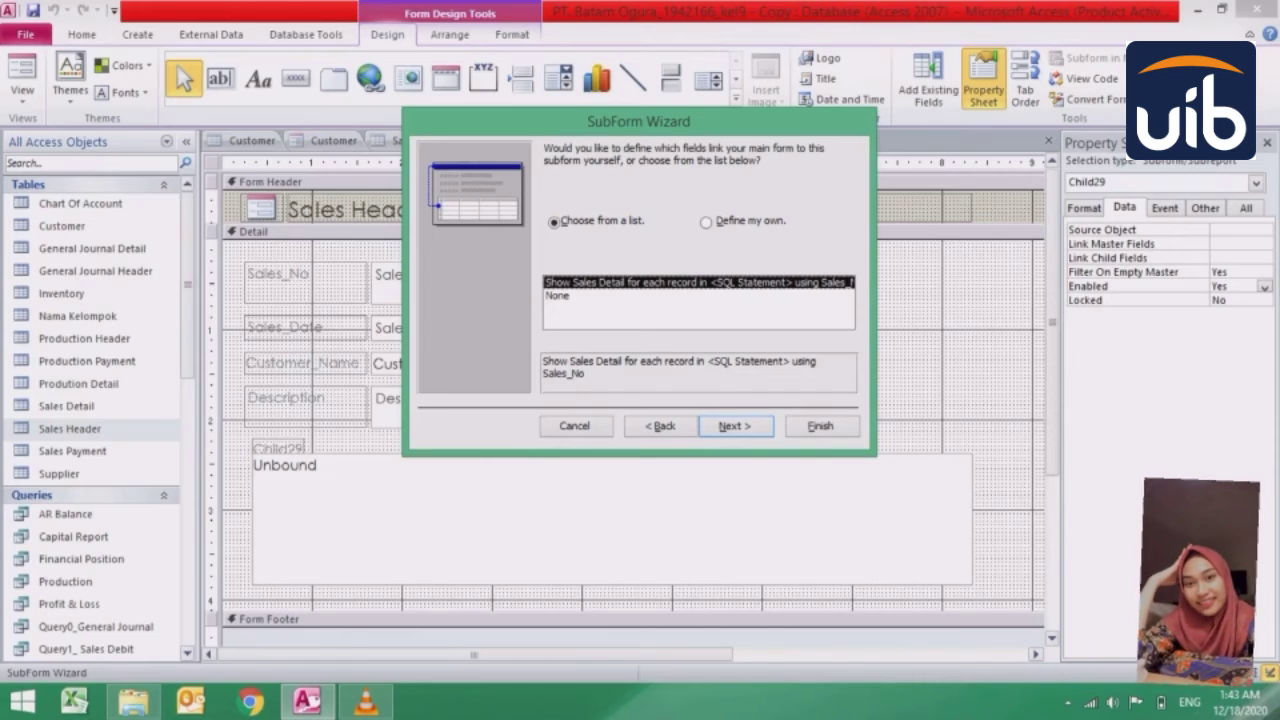
key("Return")
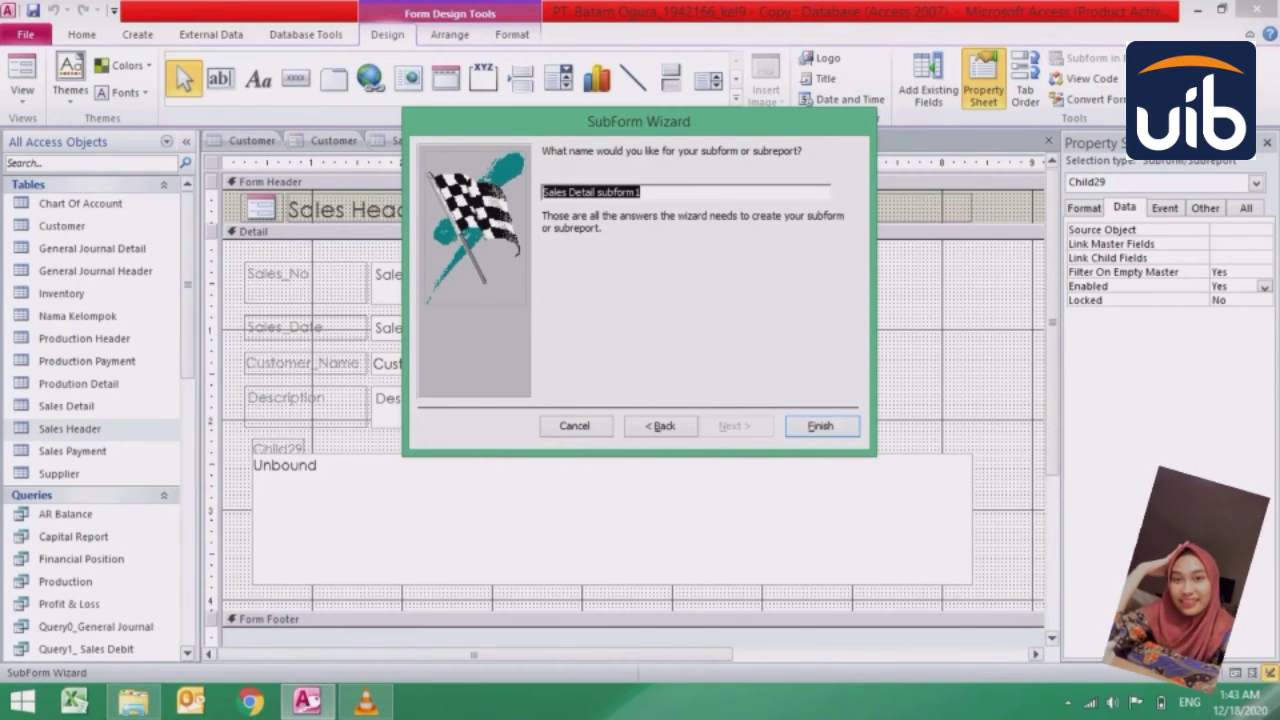
left_click(641, 192)
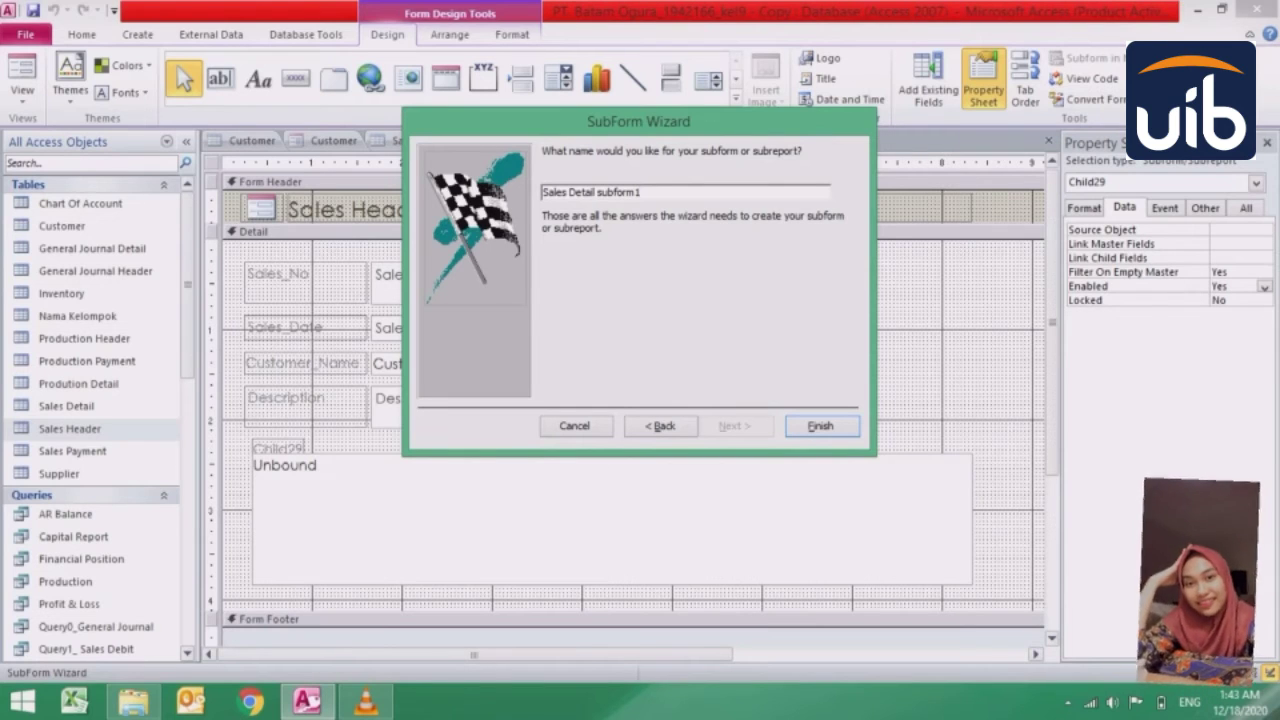
left_click(820, 426)
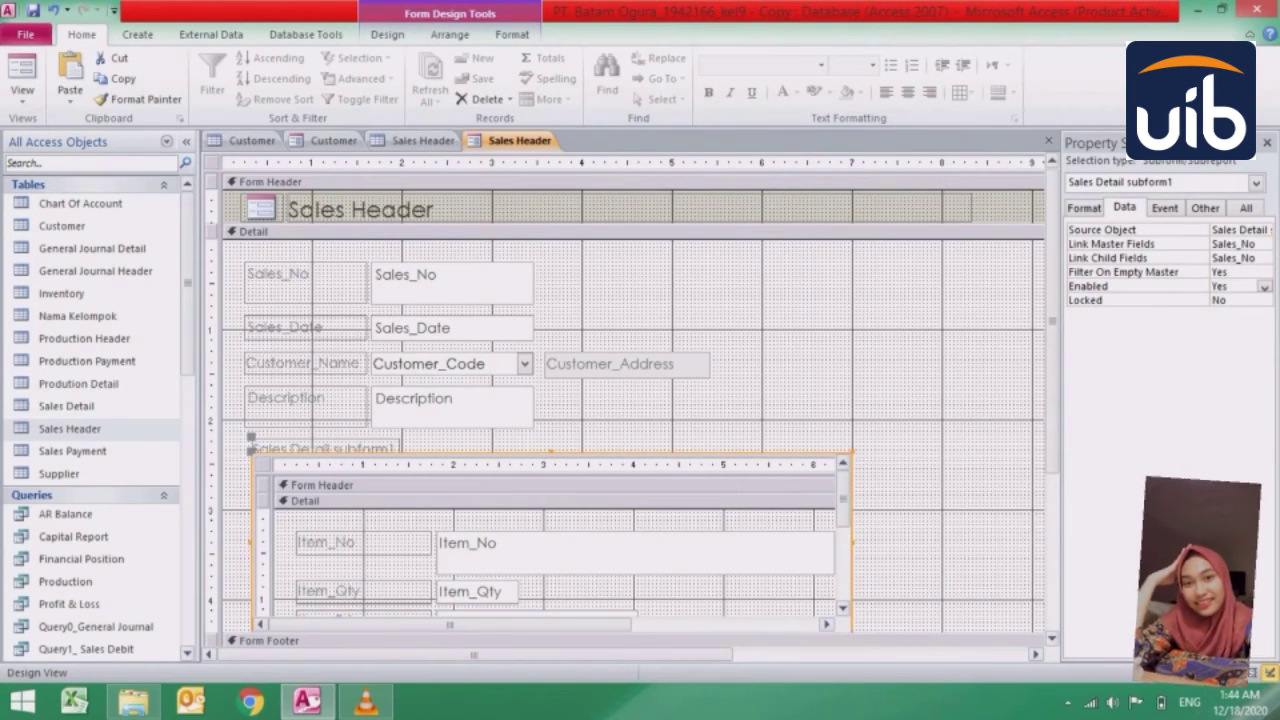
left_click(325, 447)
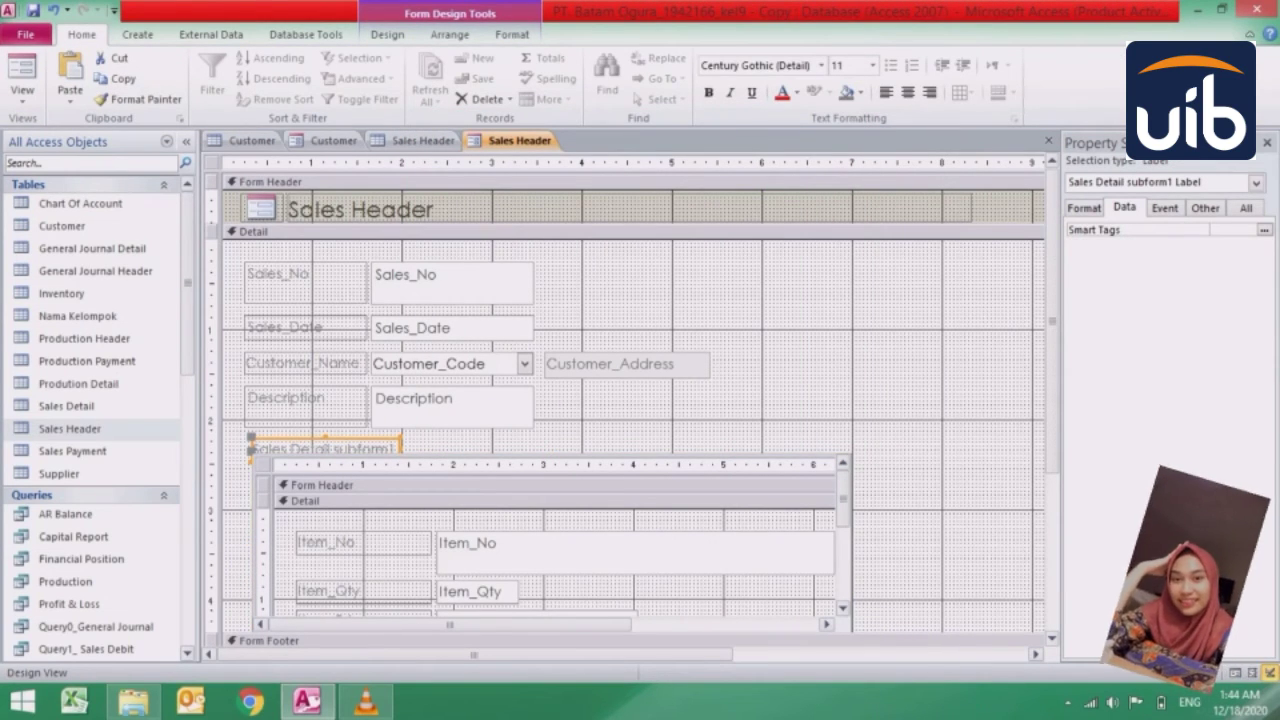
key("Delete")
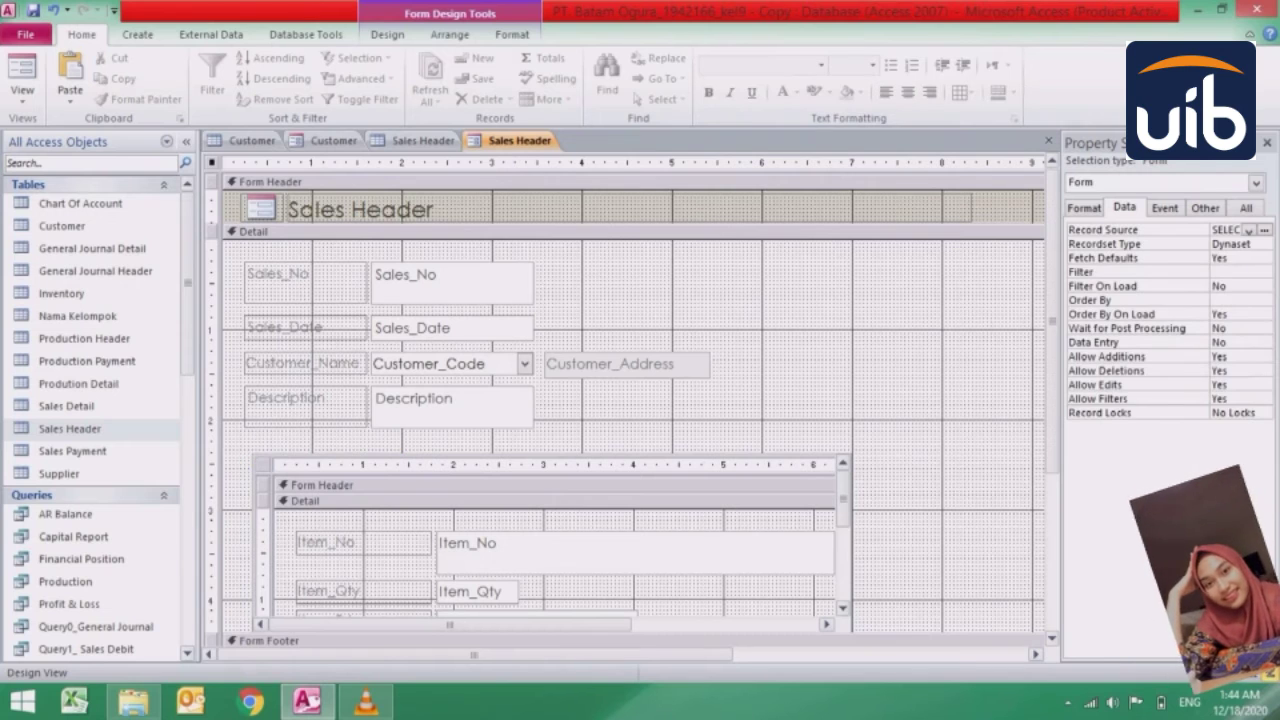
- Delete the Item_Price text box and its label from the Sales Detail subform
scroll(630, 400, "down", 3)
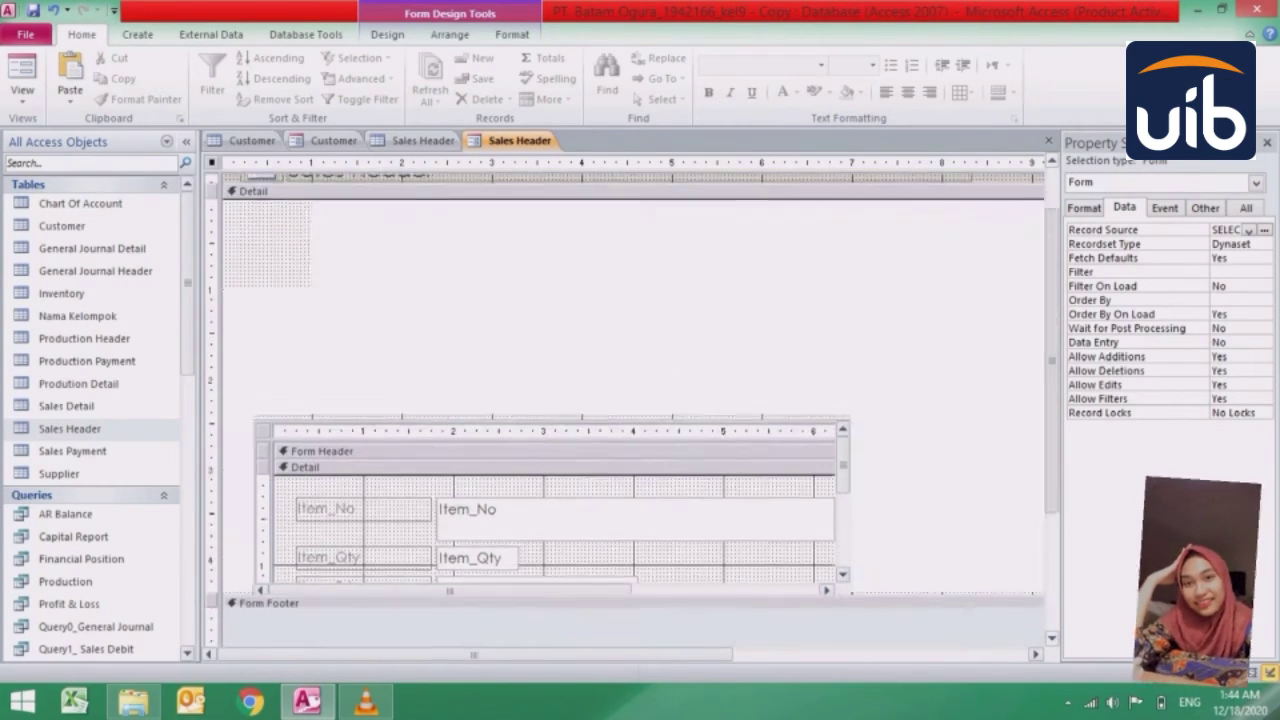
scroll(630, 410, "down", 1)
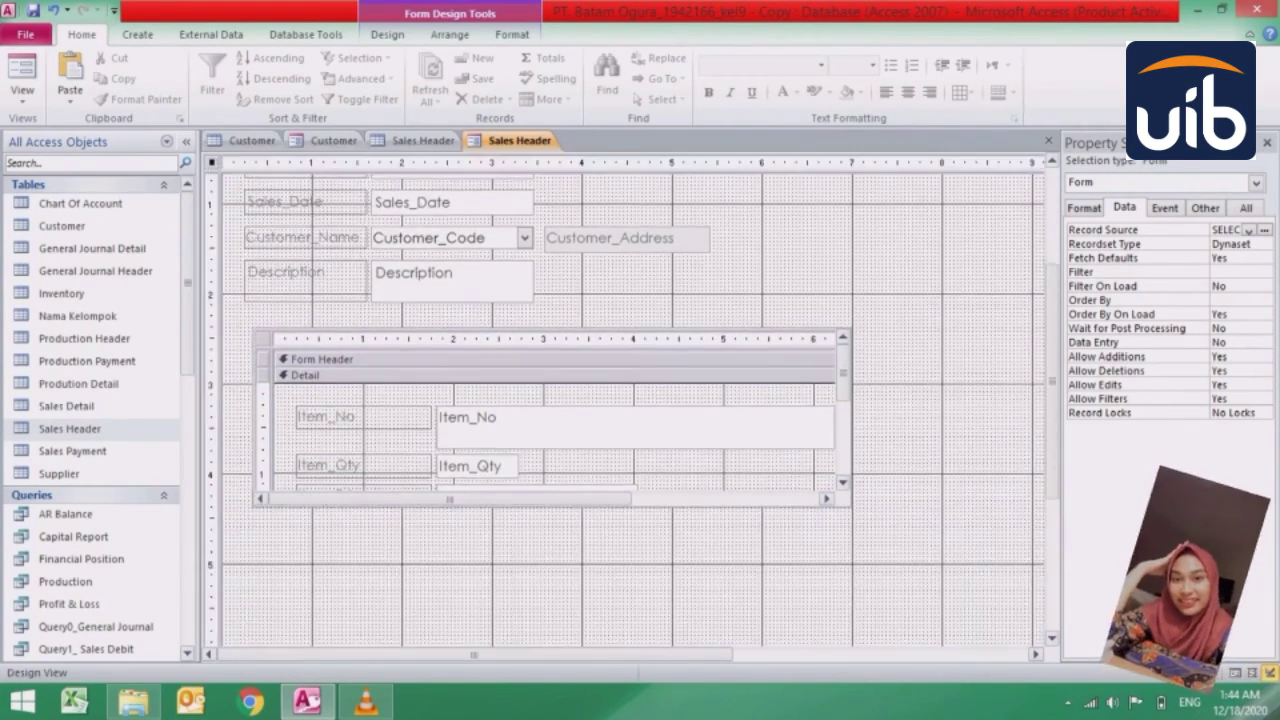
left_click(725, 499)
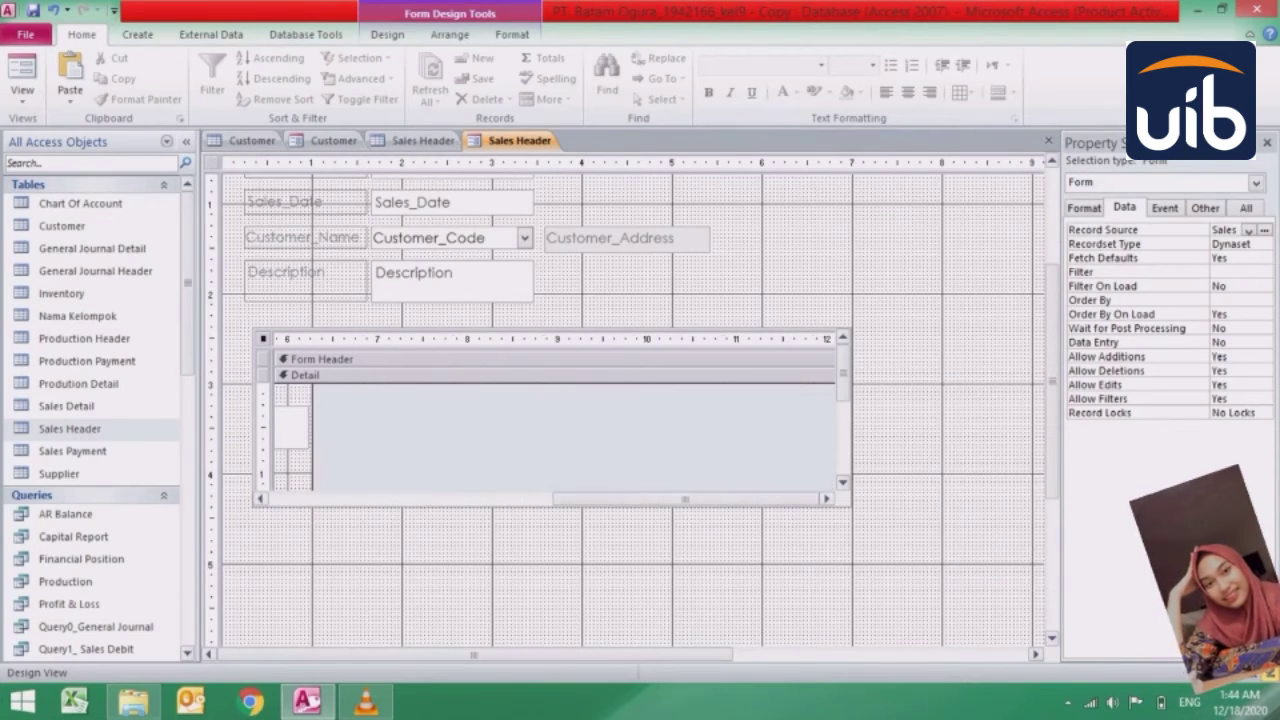
left_click(700, 440)
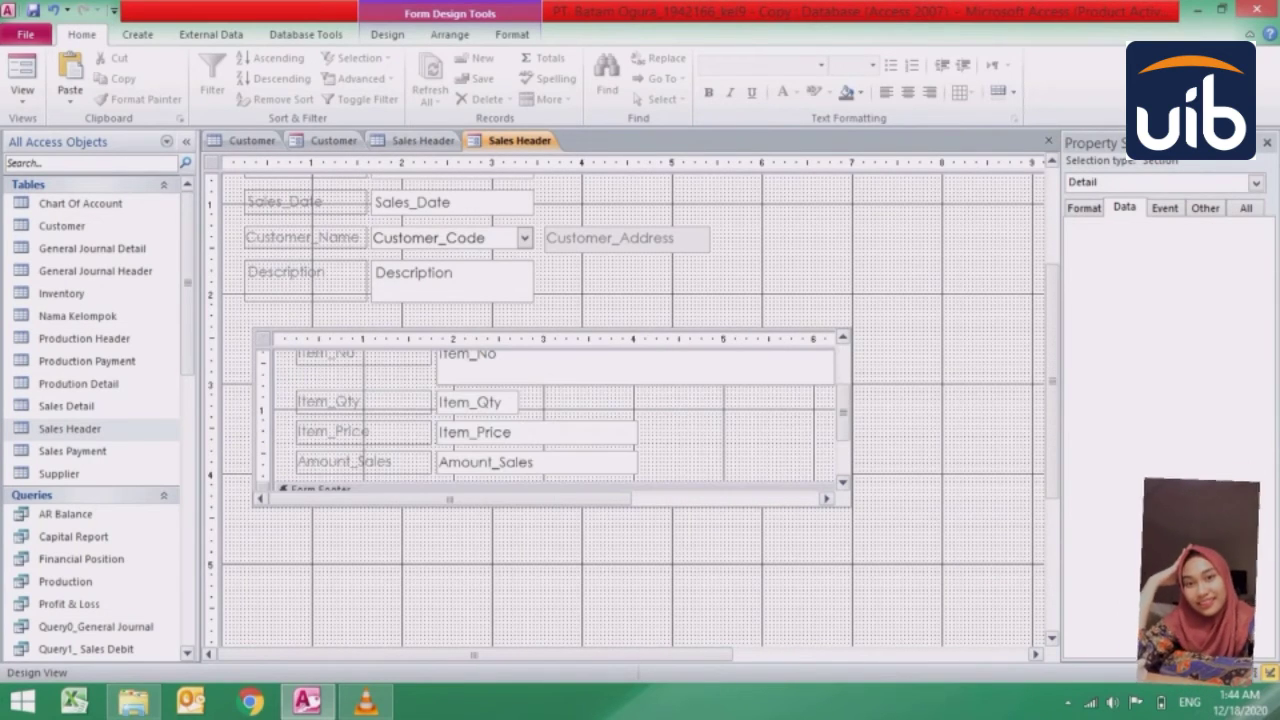
left_click_drag(283, 426, 502, 436)
key("Delete")
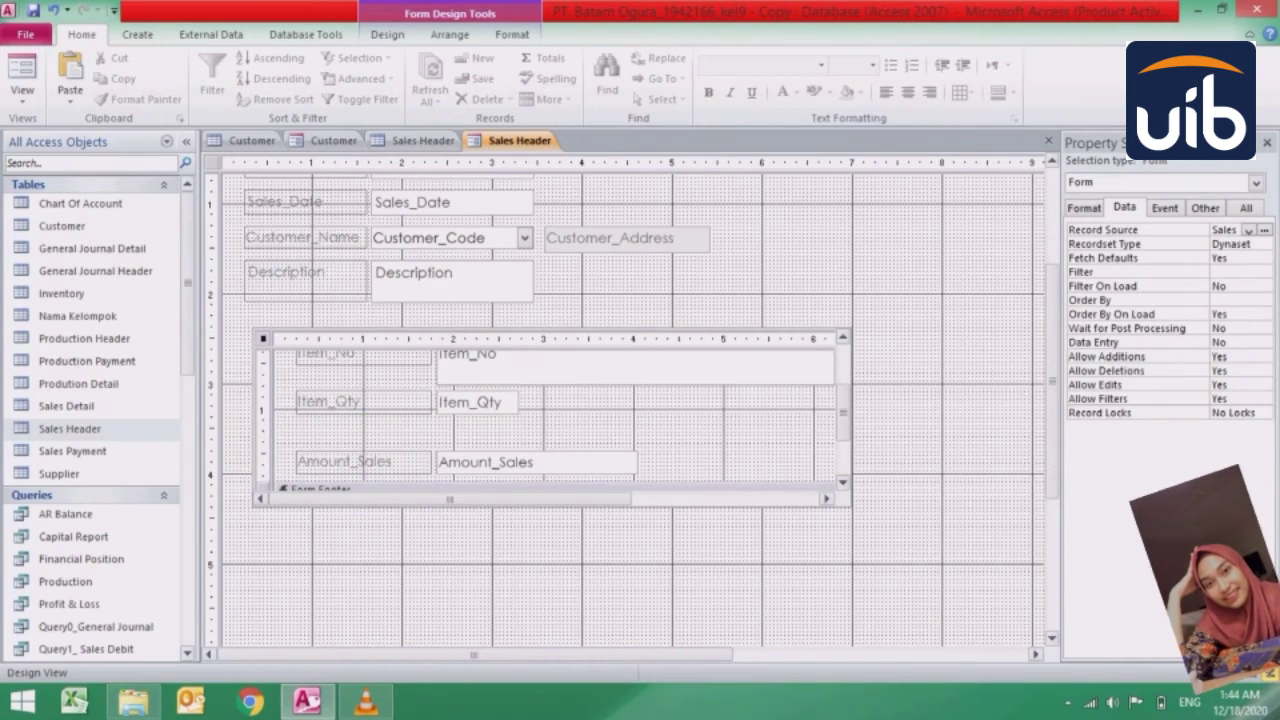
- Add the Item_Price_Inventory field from the related Inventory table to the subform, placing it and its label between Item_Qty and Amount_Sales
left_click(387, 34)
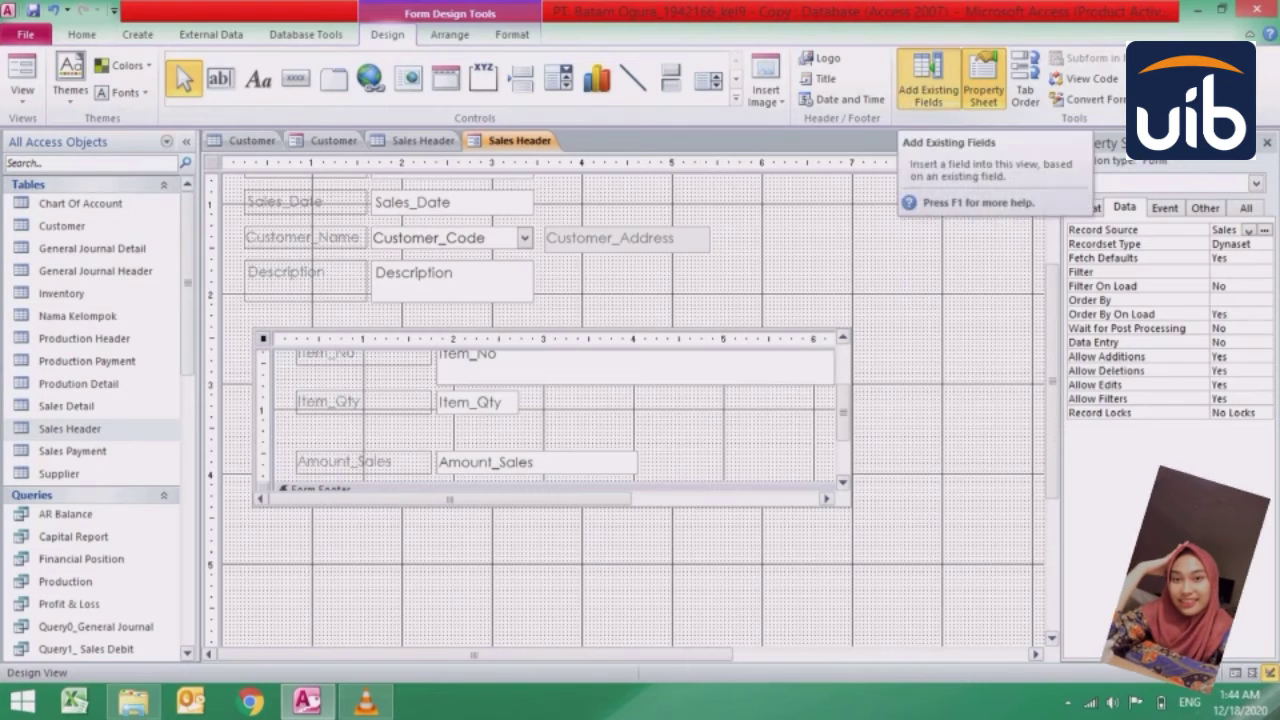
left_click(928, 82)
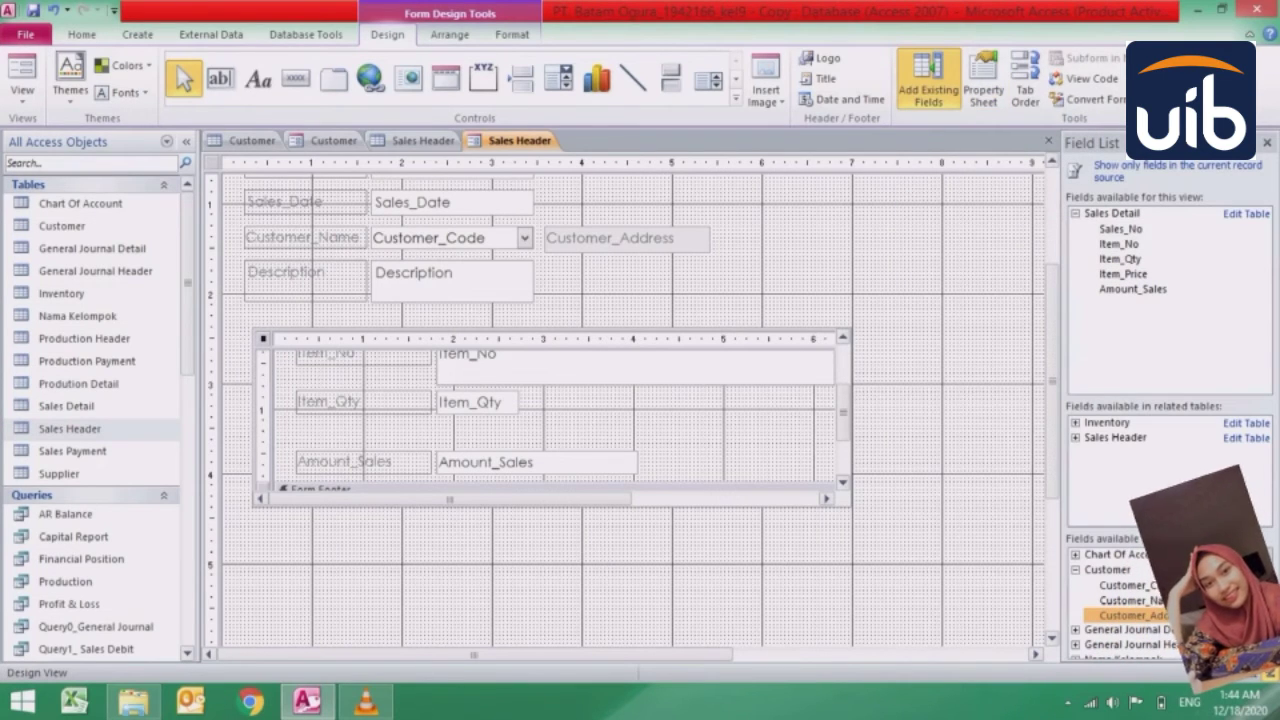
left_click(1075, 422)
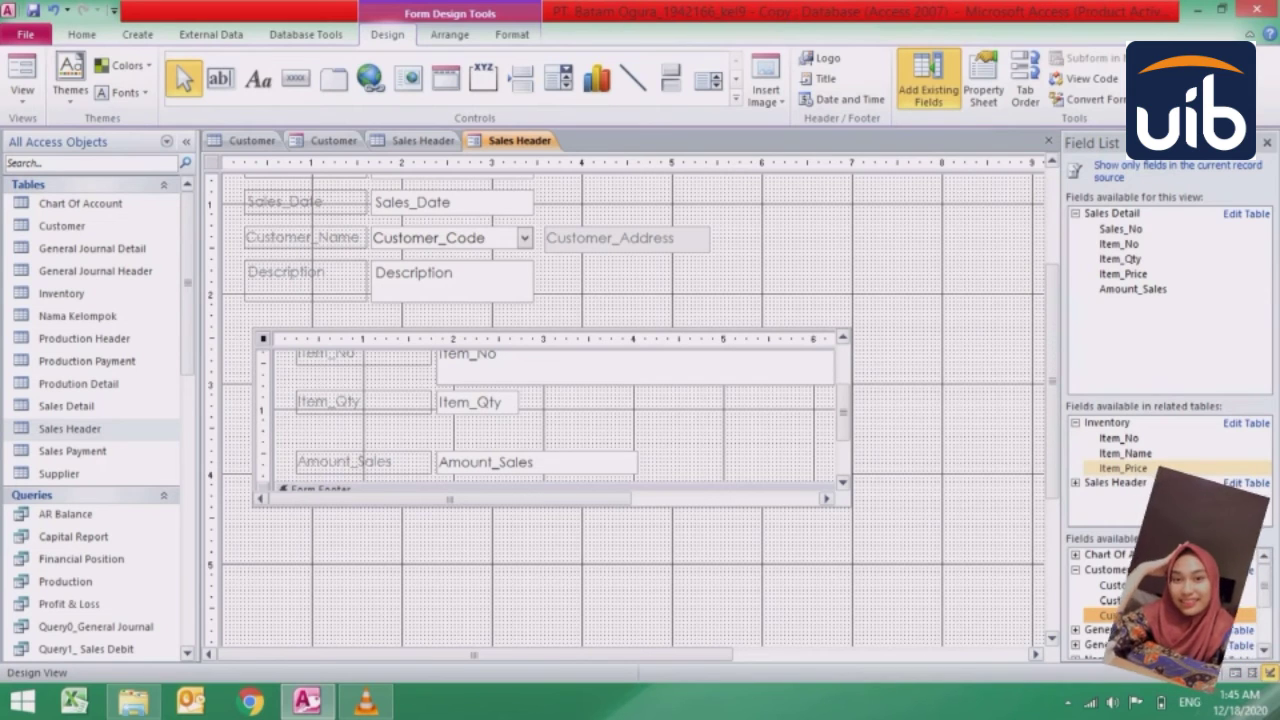
left_click_drag(1123, 468, 405, 380)
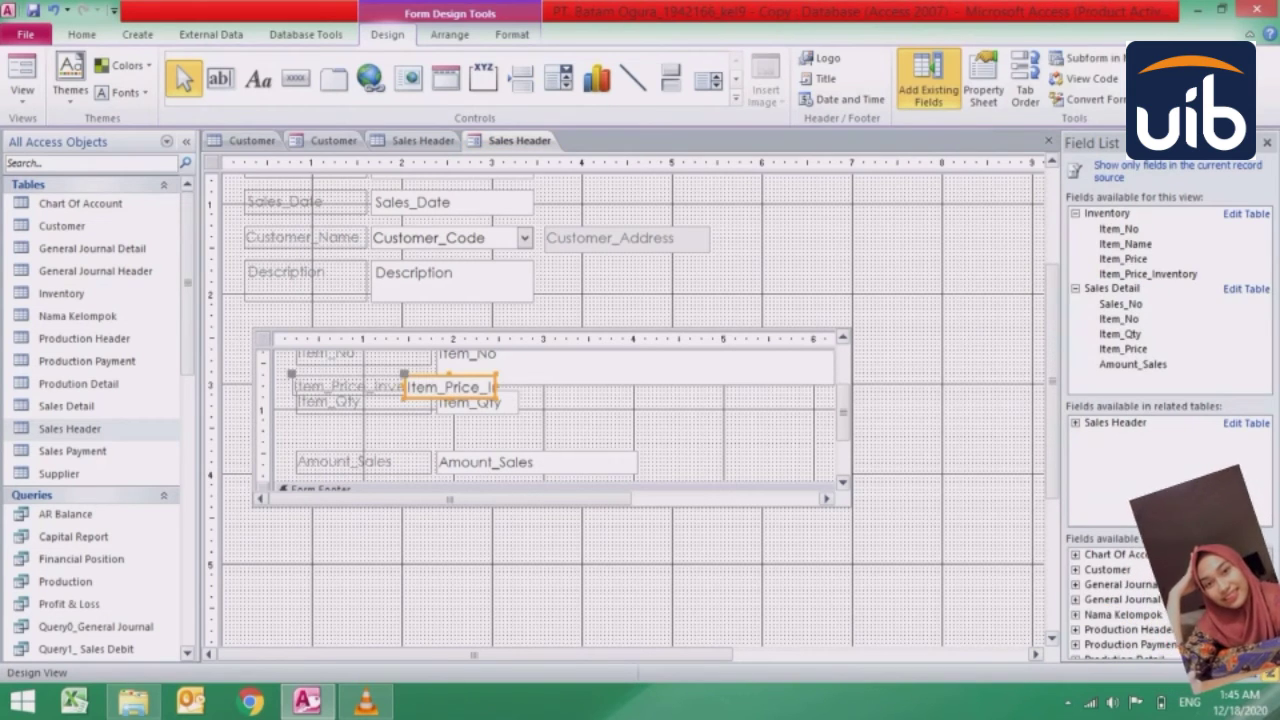
left_click_drag(450, 387, 484, 432)
left_click_drag(330, 422, 297, 422)
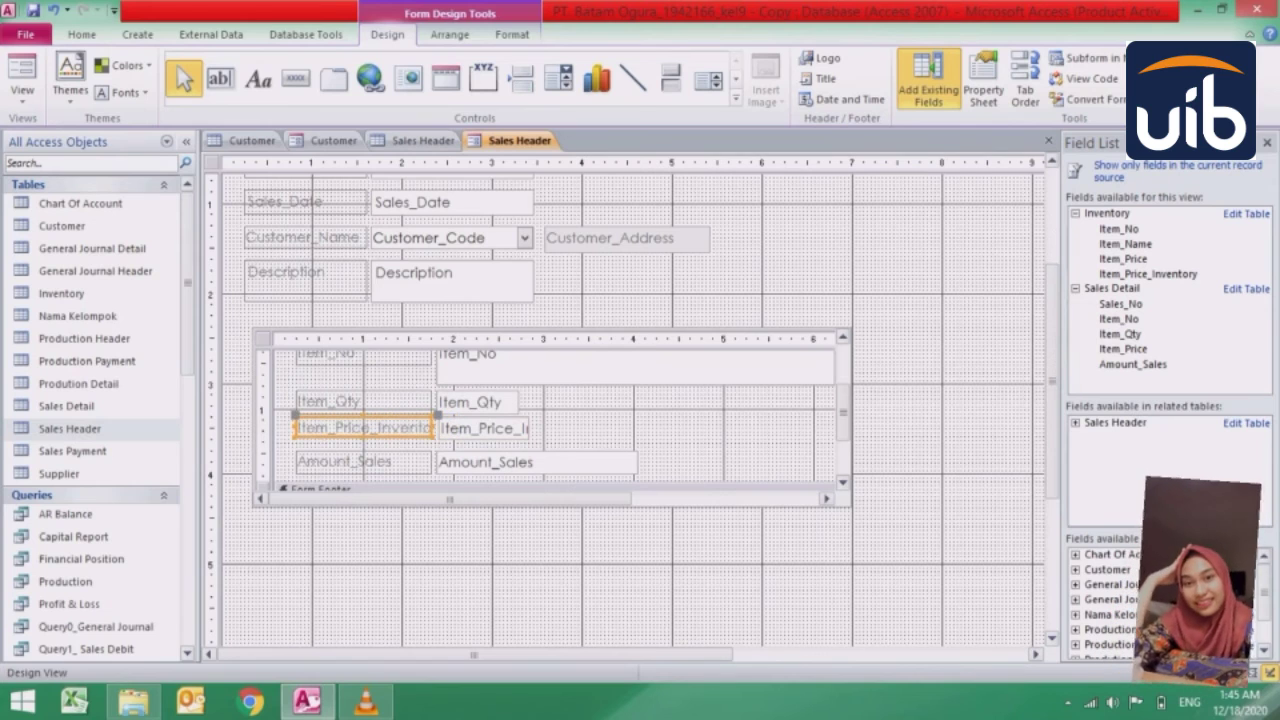
left_click(482, 428)
- Change the Amount_Sales label in the subform to TOTAL
left_click(364, 462)
double_click(330, 462)
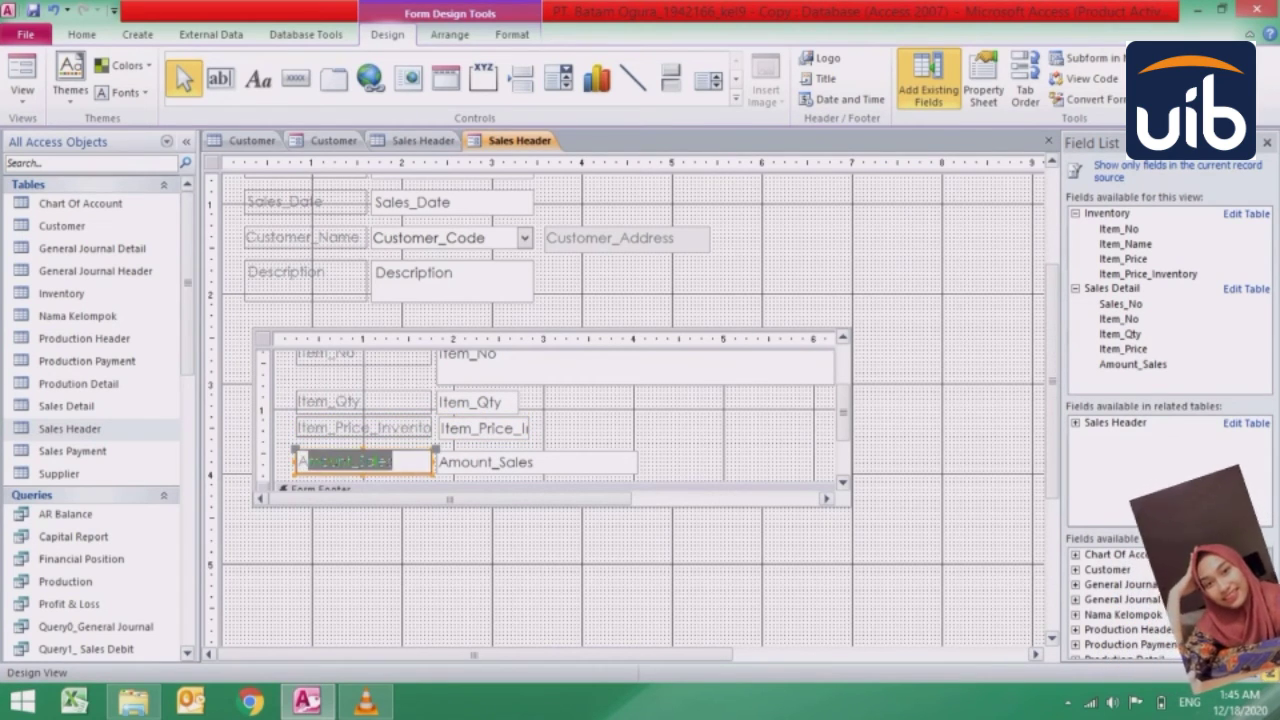
key("BackSpace")
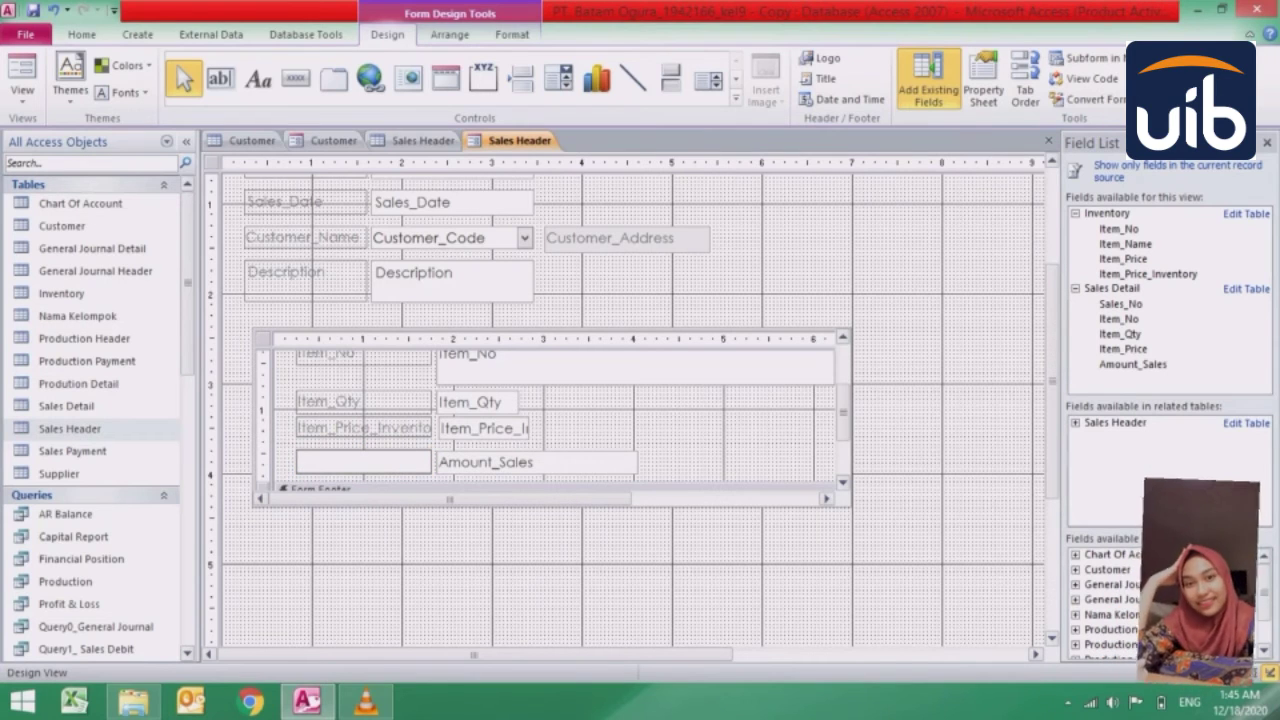
type("TOTAL")
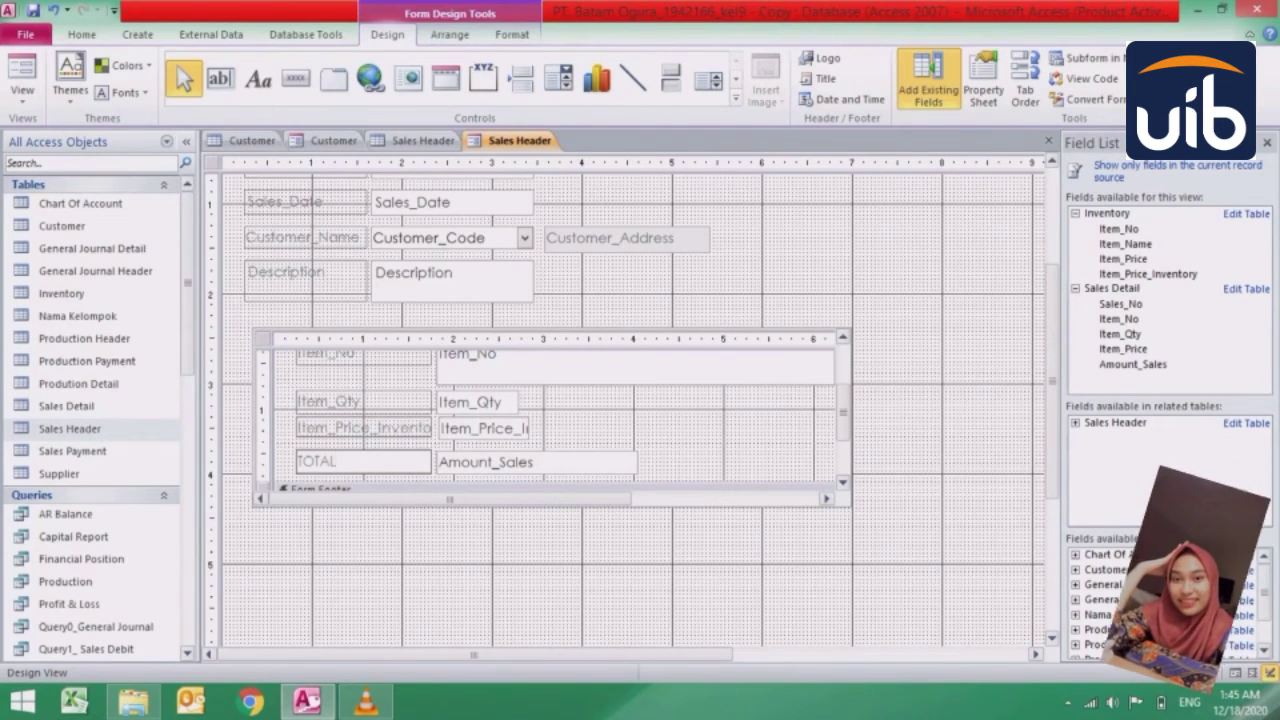
- Replace the Amount_Sales source of the subform's TOTAL text box with the expression =Item_Qty*Item_Price_Inventory
left_click(537, 462)
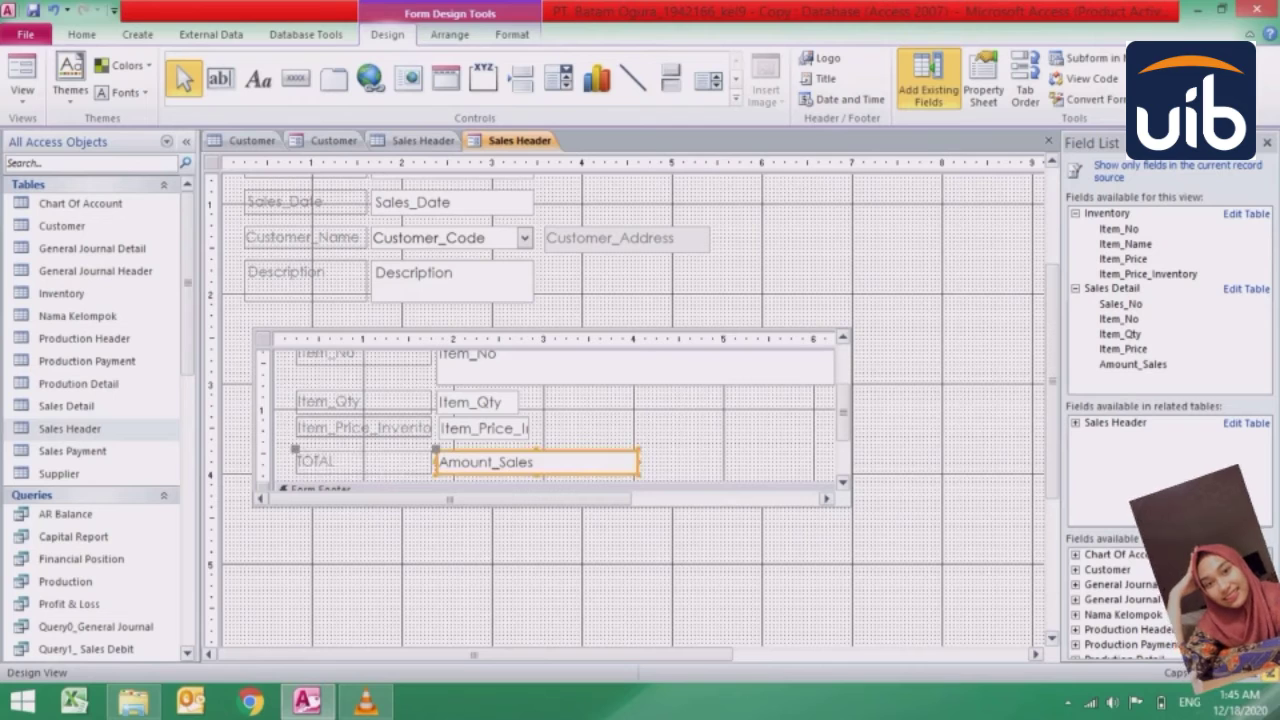
double_click(485, 461)
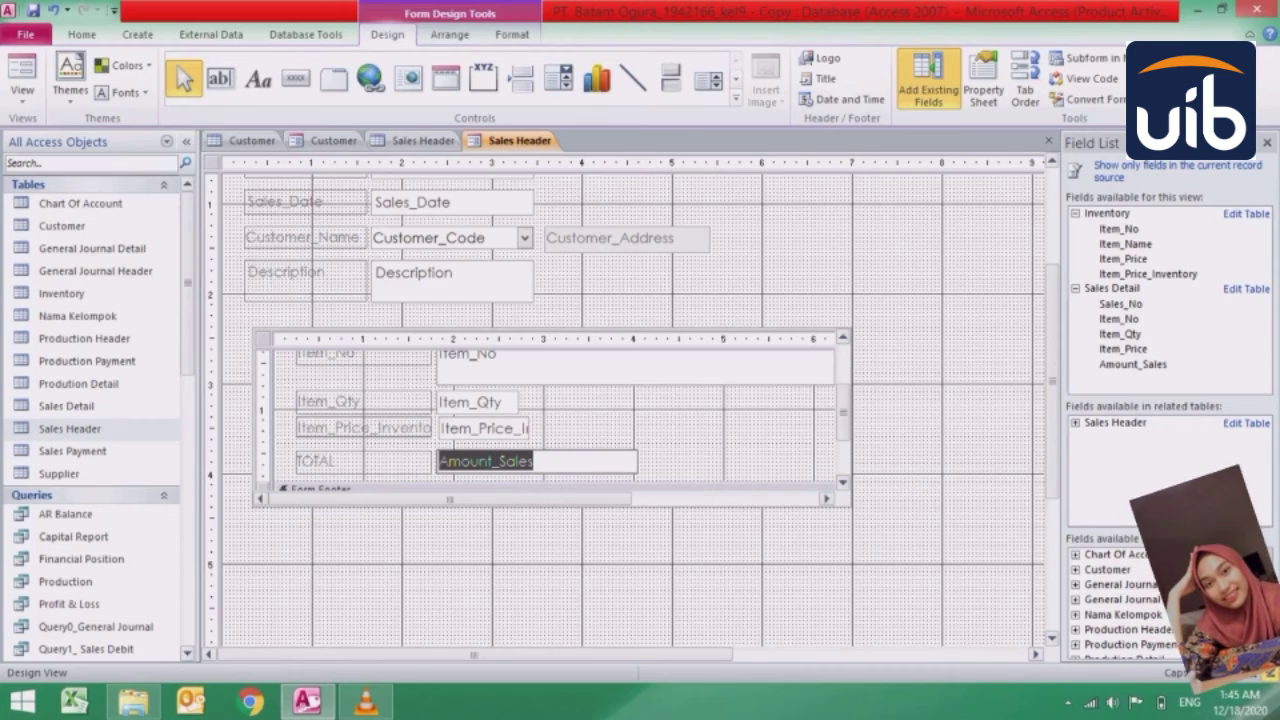
type("=")
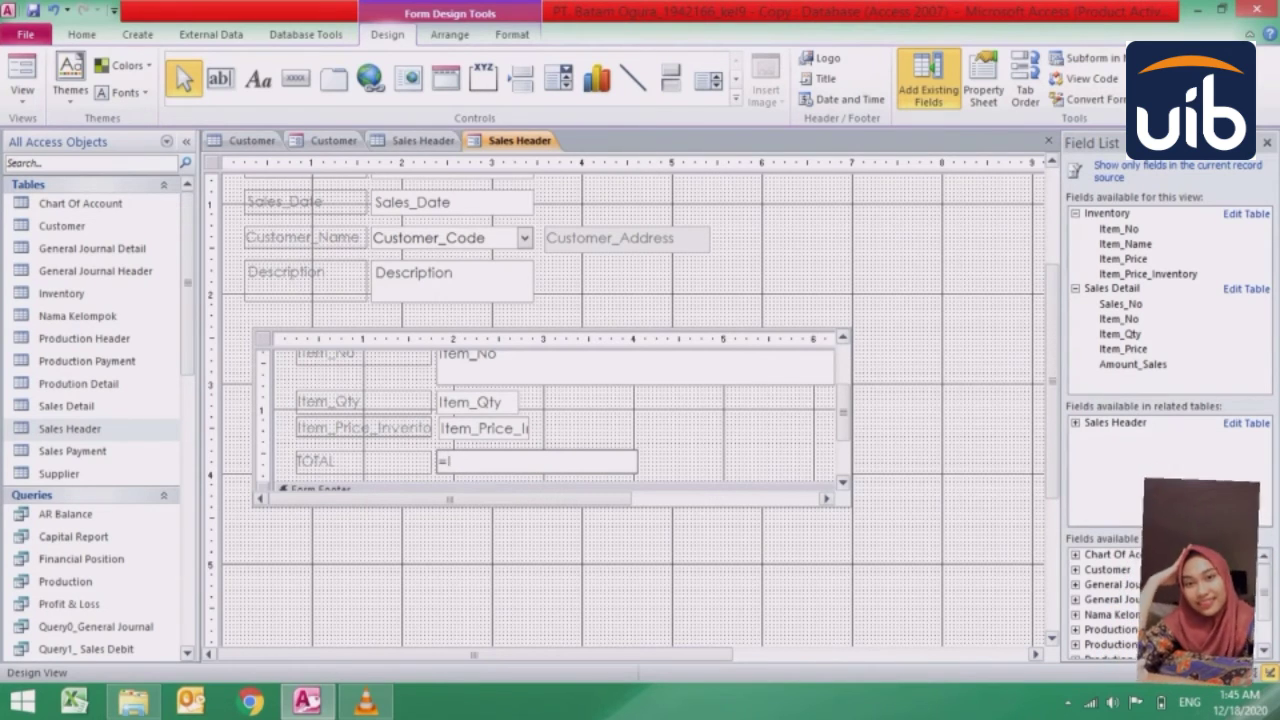
type("Item_")
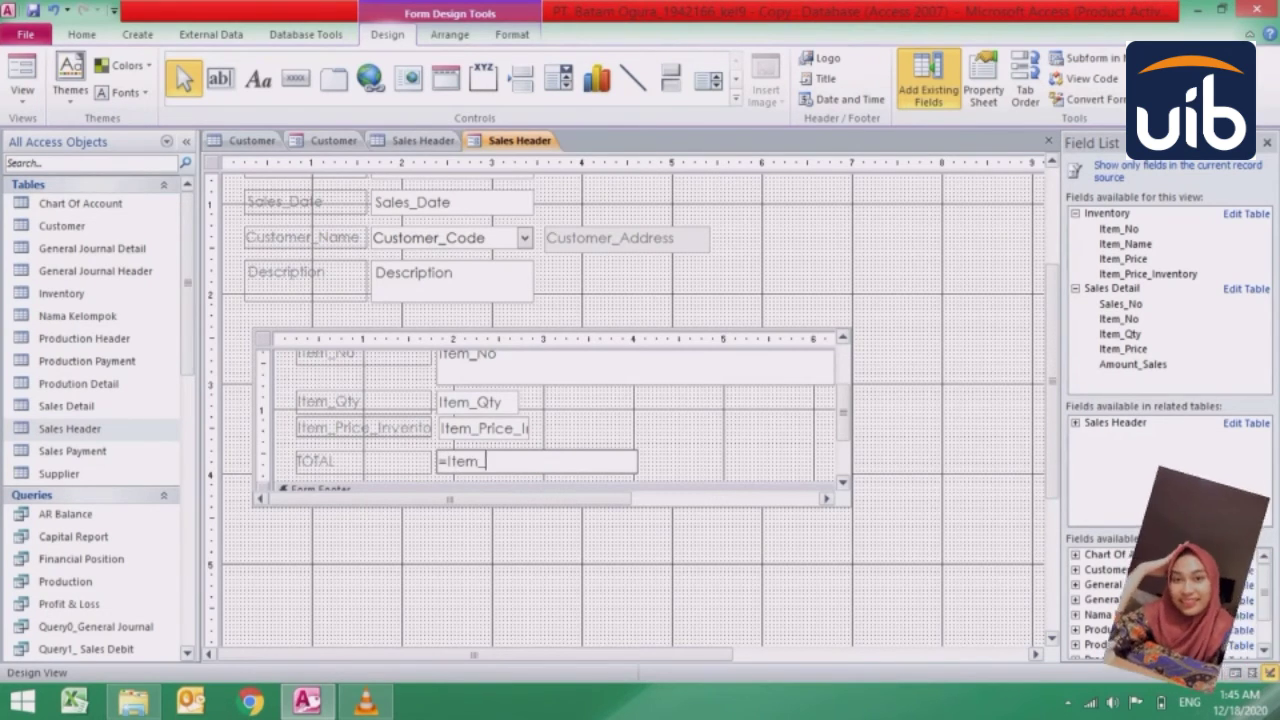
type("Qty*Item_Pr")
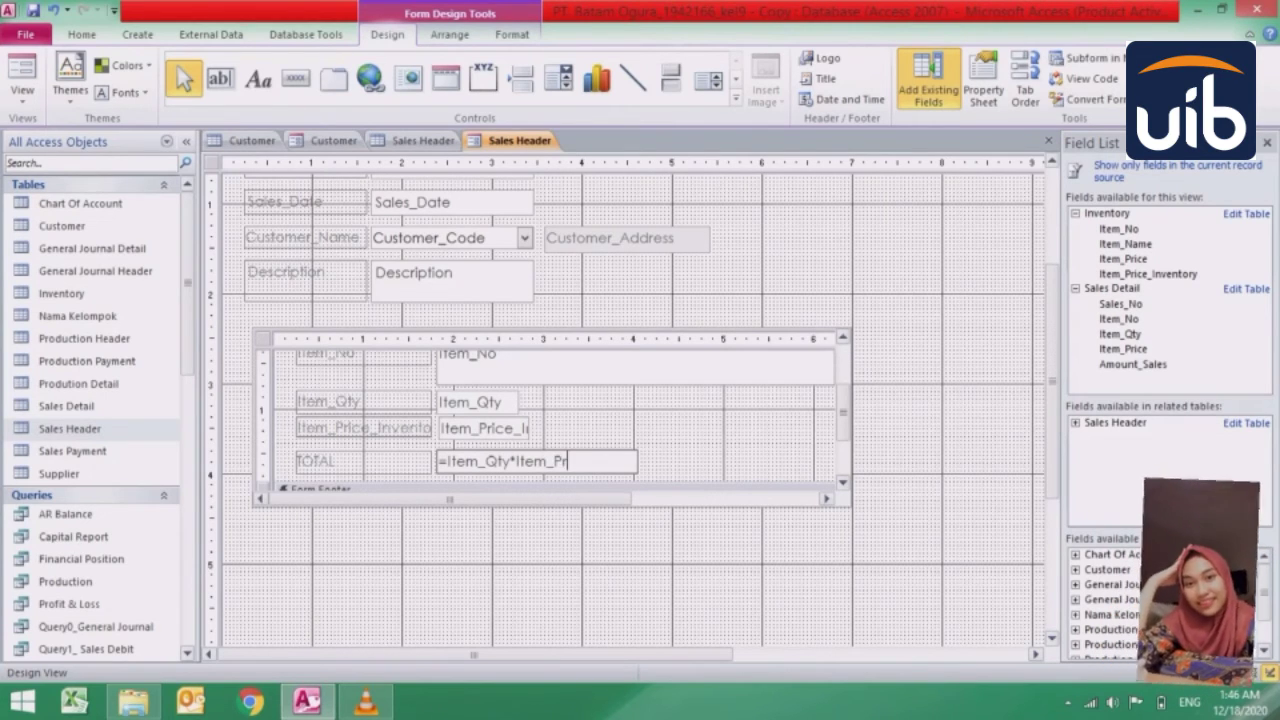
type("ice_Inventory")
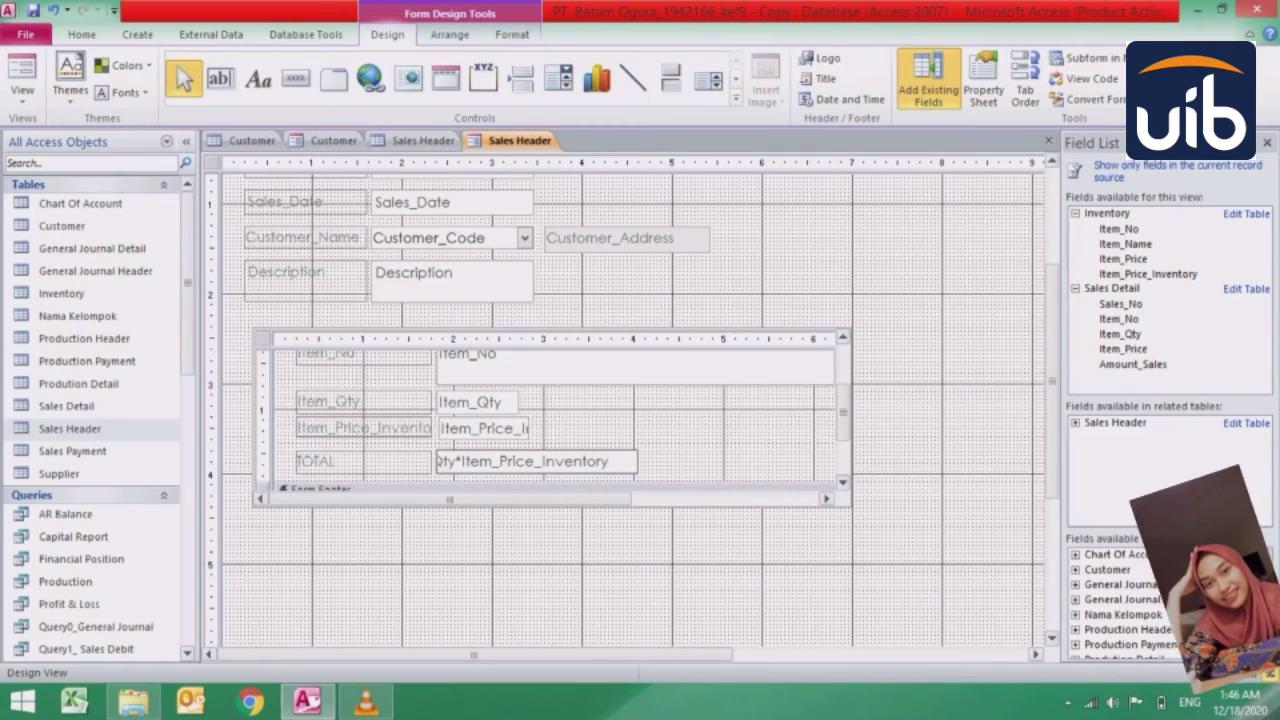
key("Return")
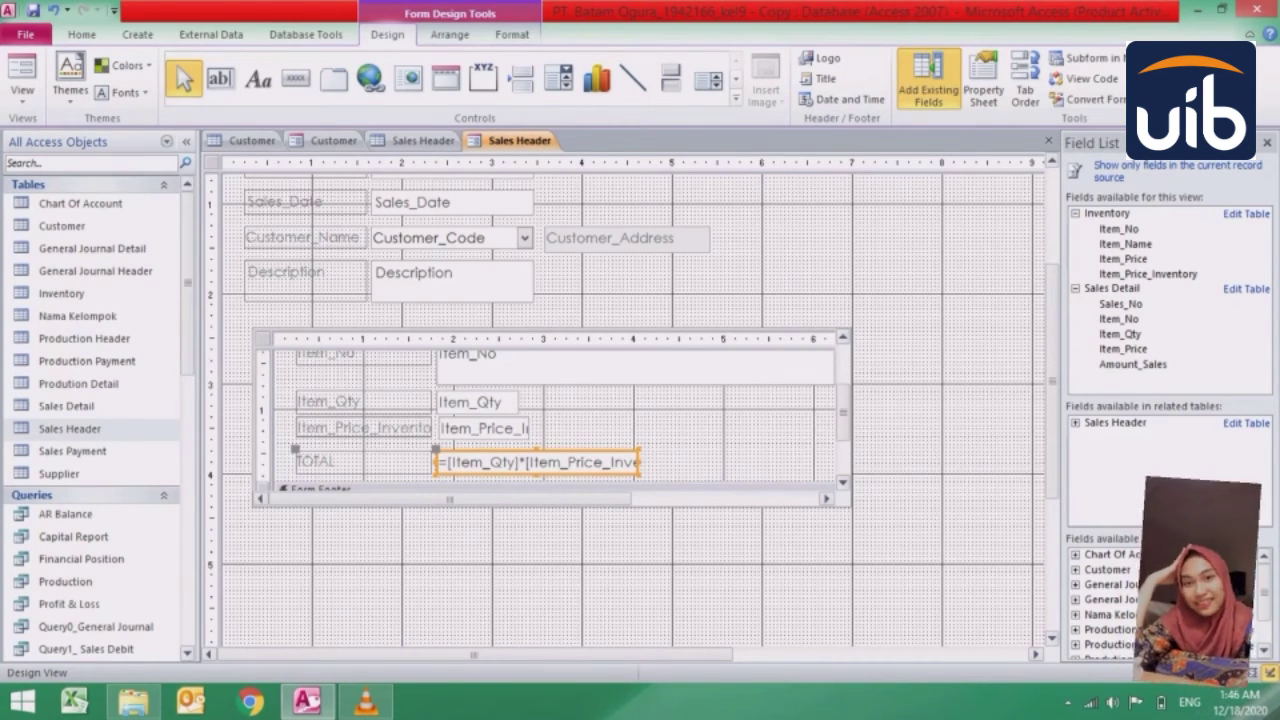
scroll(550, 420, "down", 2)
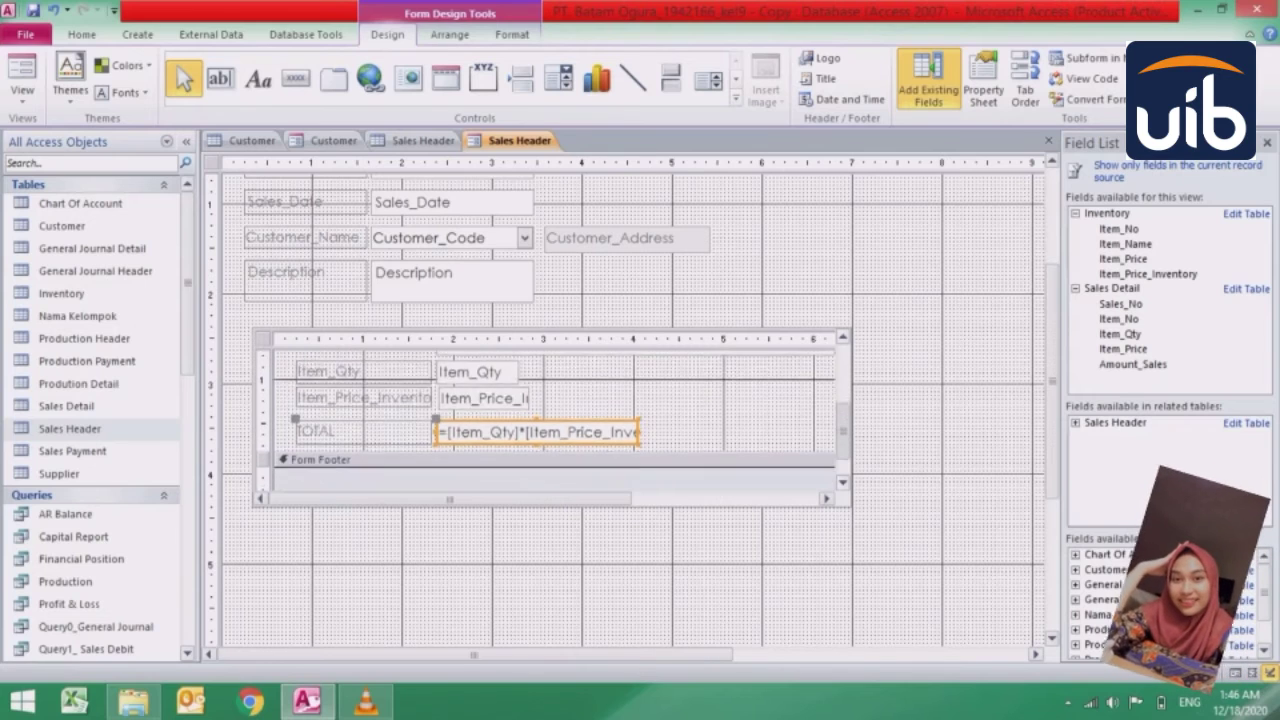
scroll(550, 420, "up", 3)
scroll(550, 420, "up", 2)
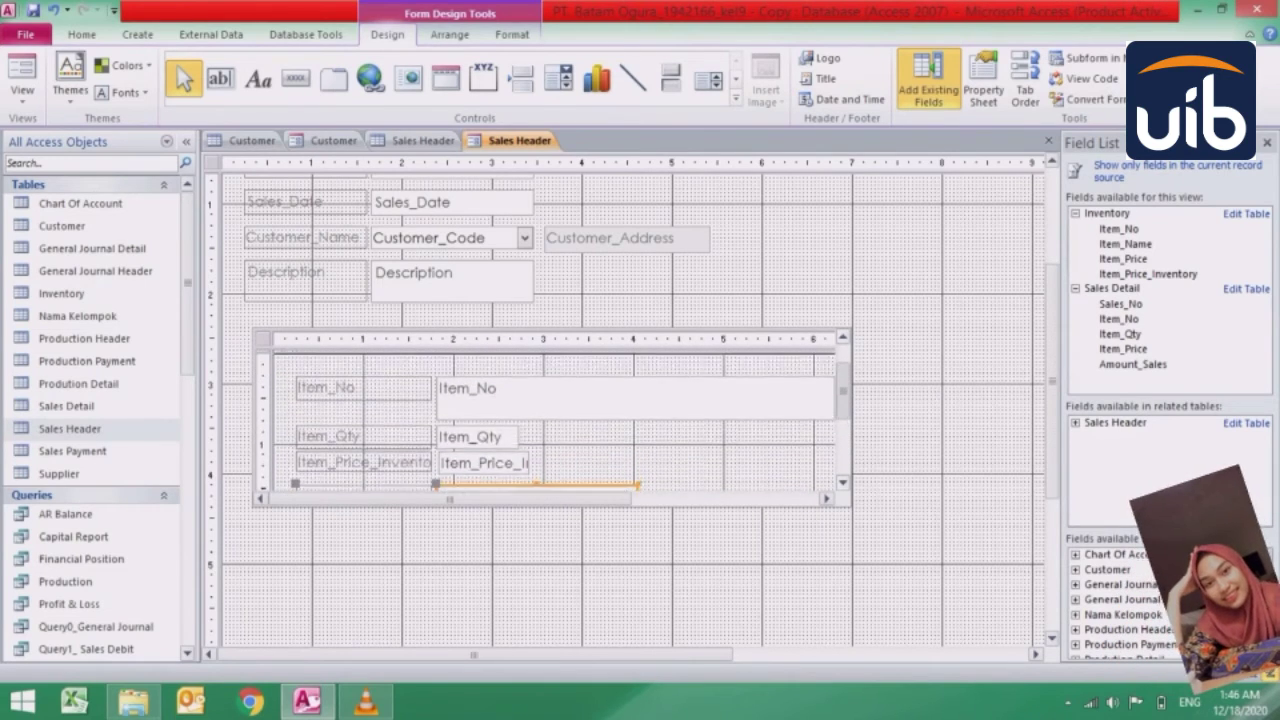
scroll(550, 420, "down", 3)
scroll(550, 420, "up", 1)
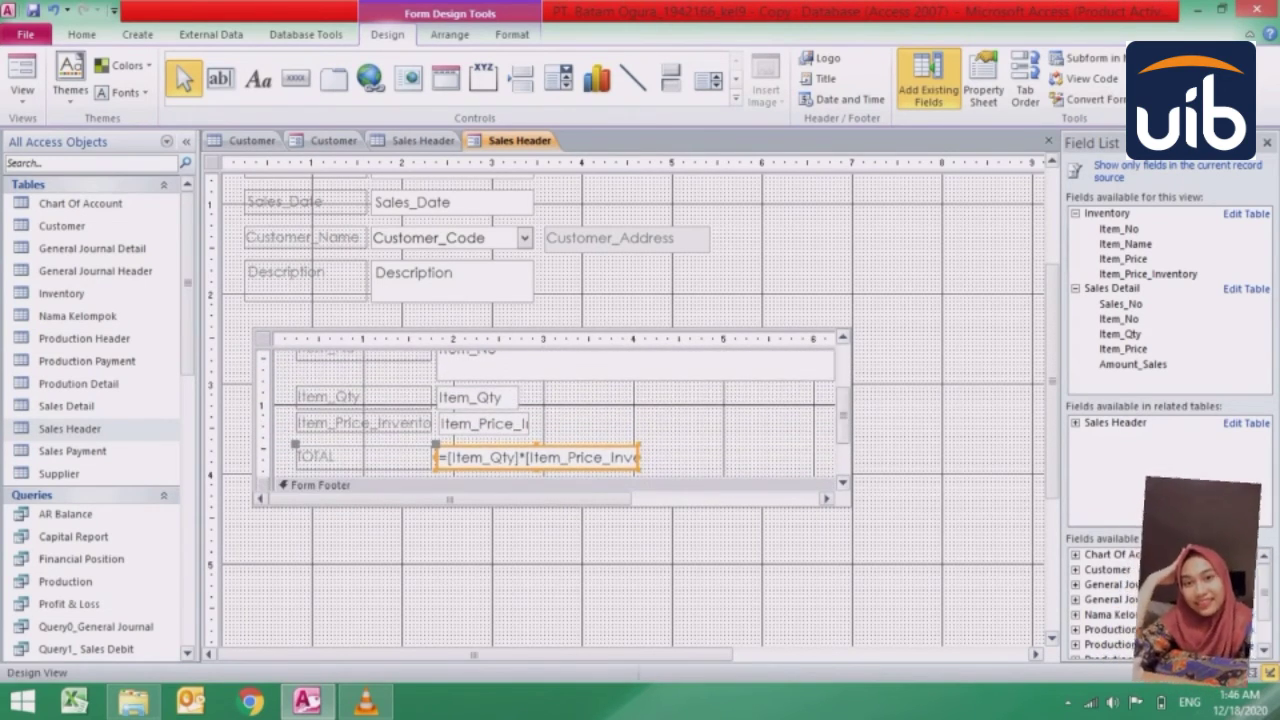
- Copy the four navigation buttons, Add Record and Print Record from the Customer form's design into the Sales Header form's Detail section
left_click(333, 140)
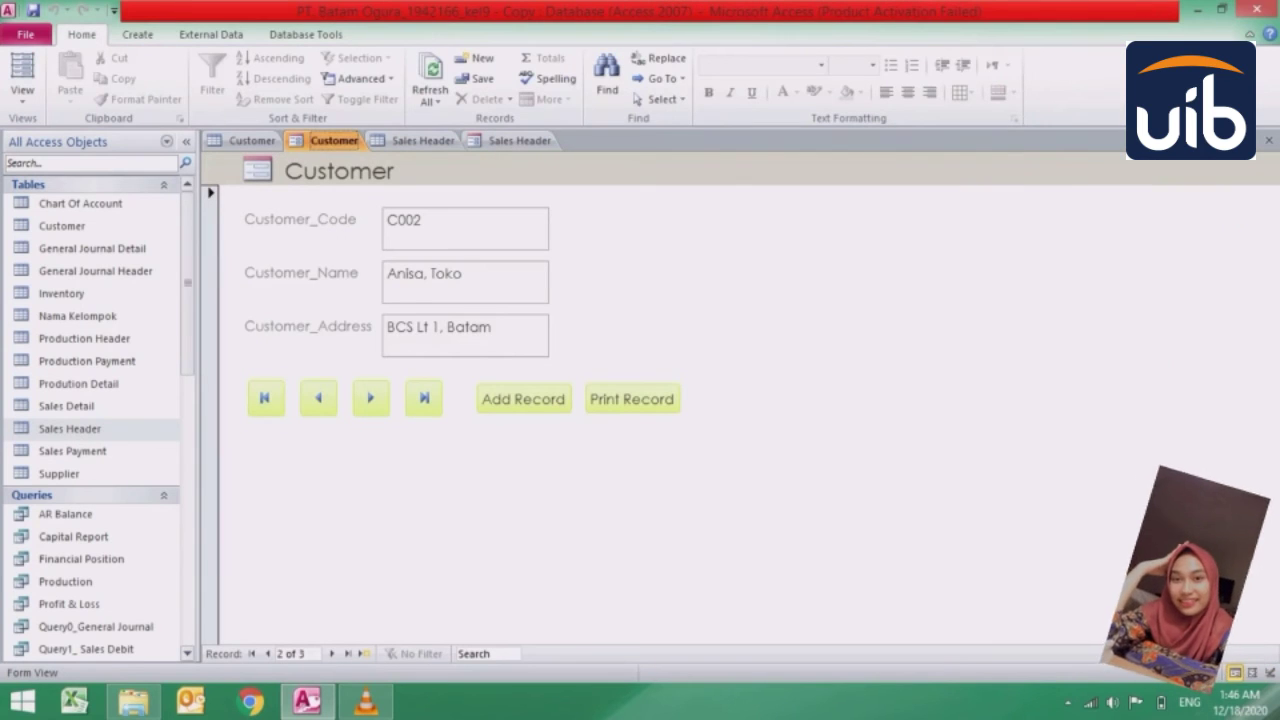
left_click(22, 92)
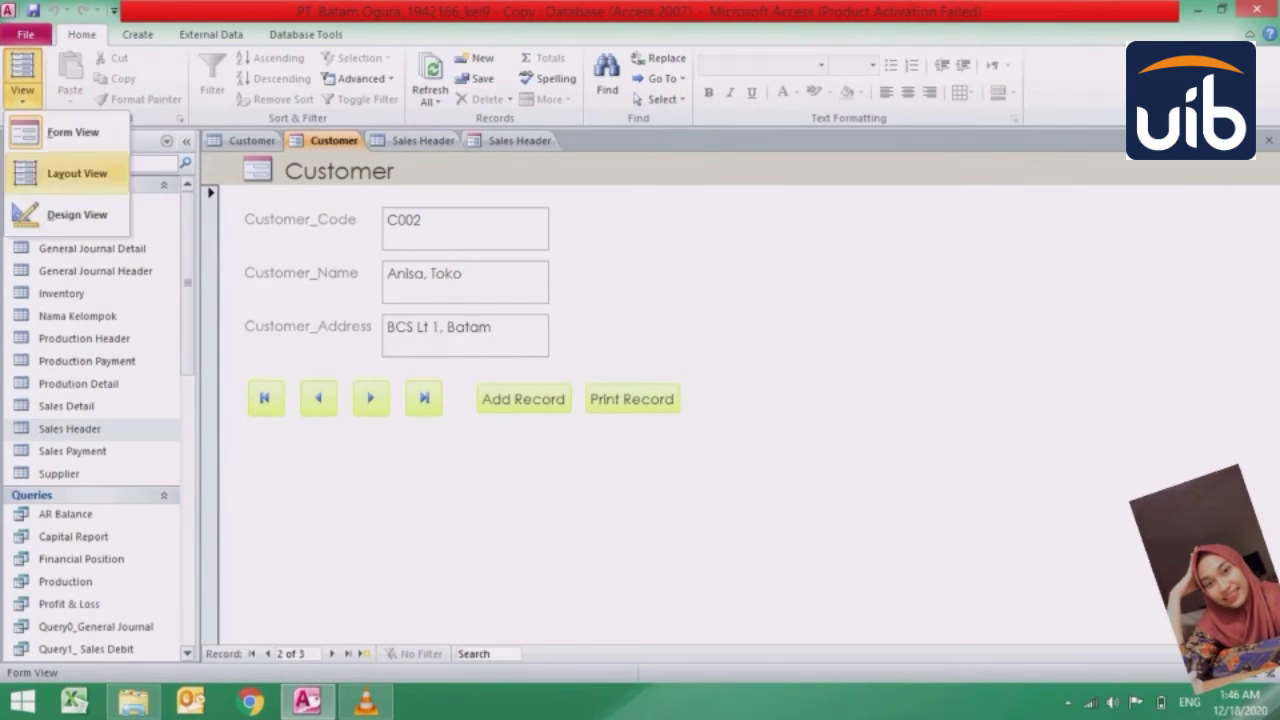
left_click(55, 213)
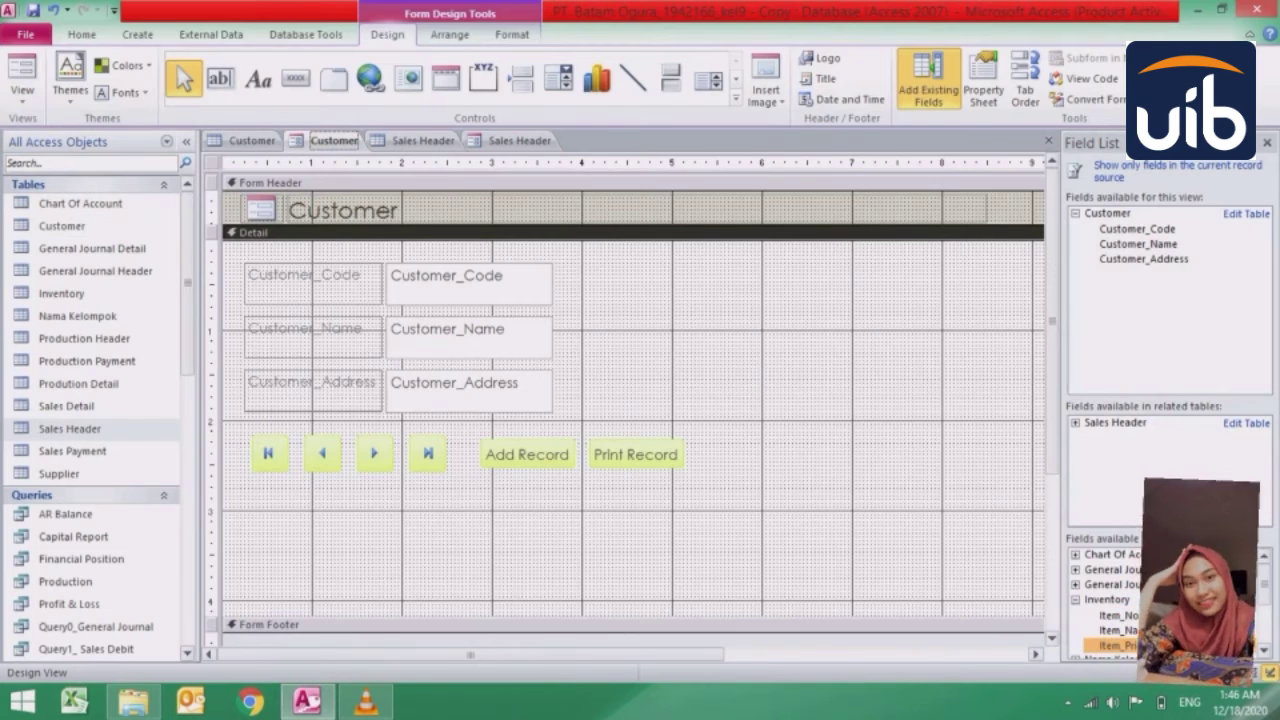
left_click_drag(232, 428, 688, 468)
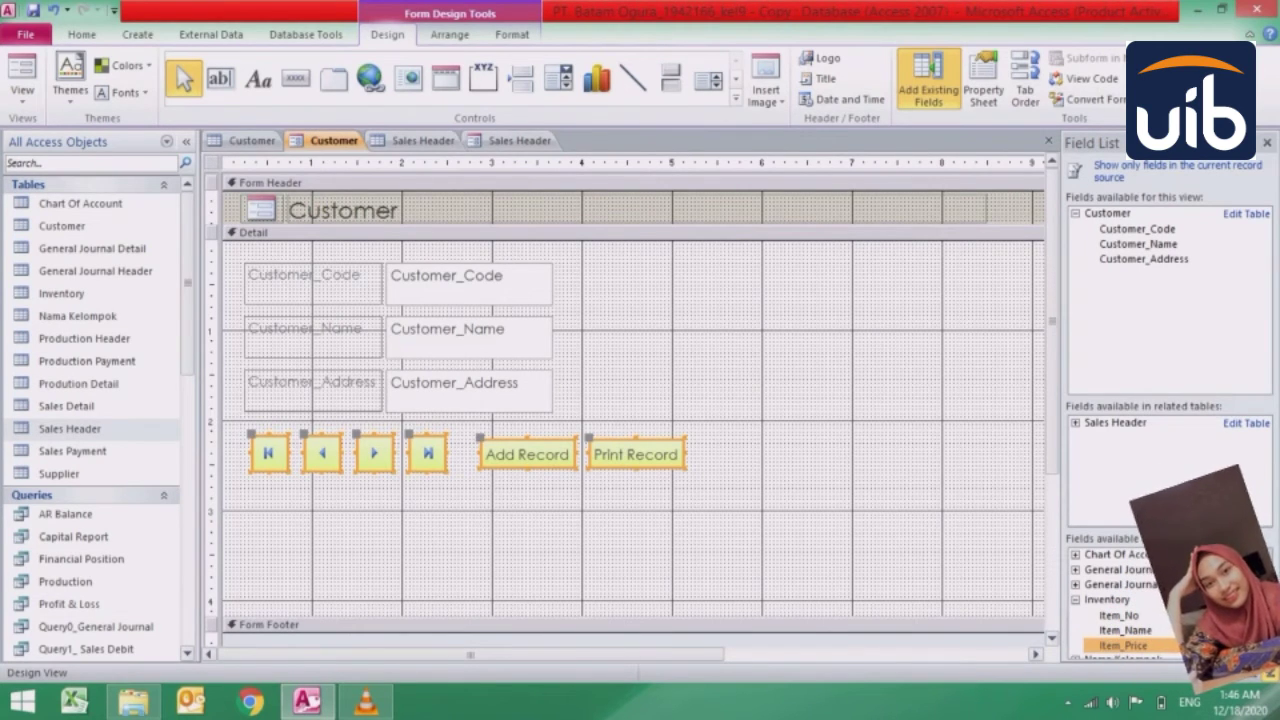
left_click(515, 140)
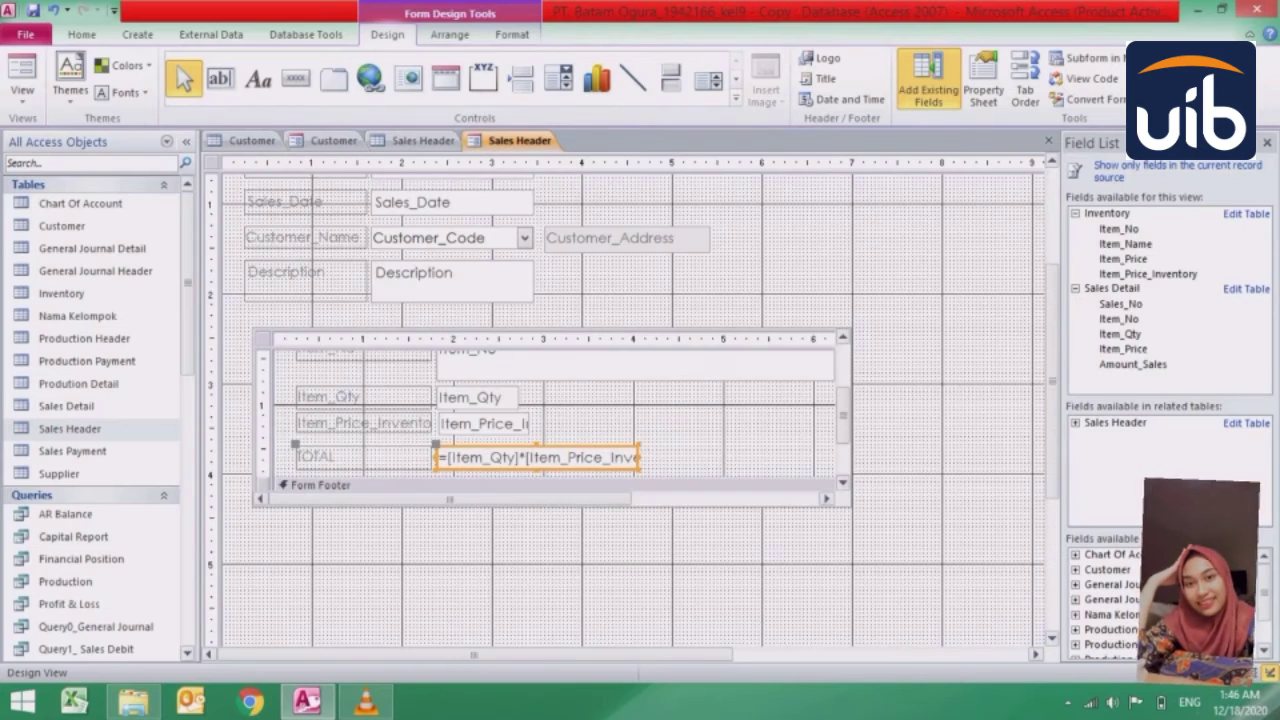
left_click(520, 565)
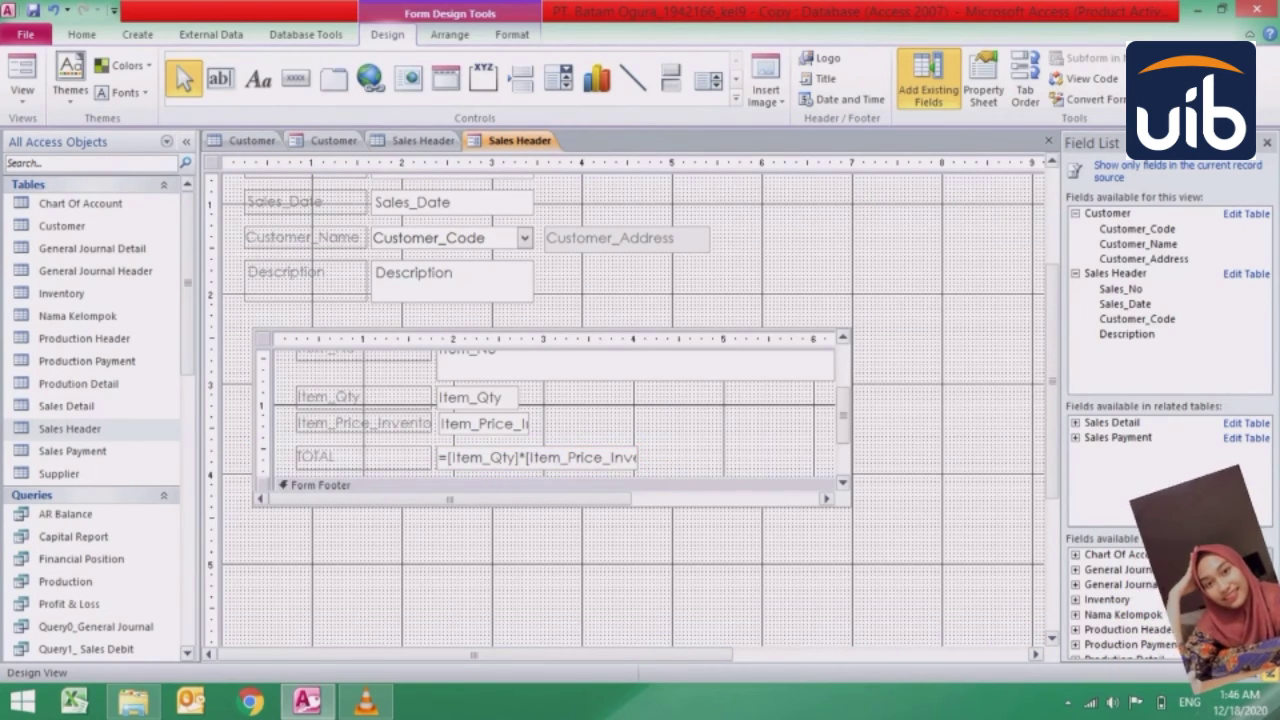
scroll(630, 400, "up", 3)
left_click(210, 283)
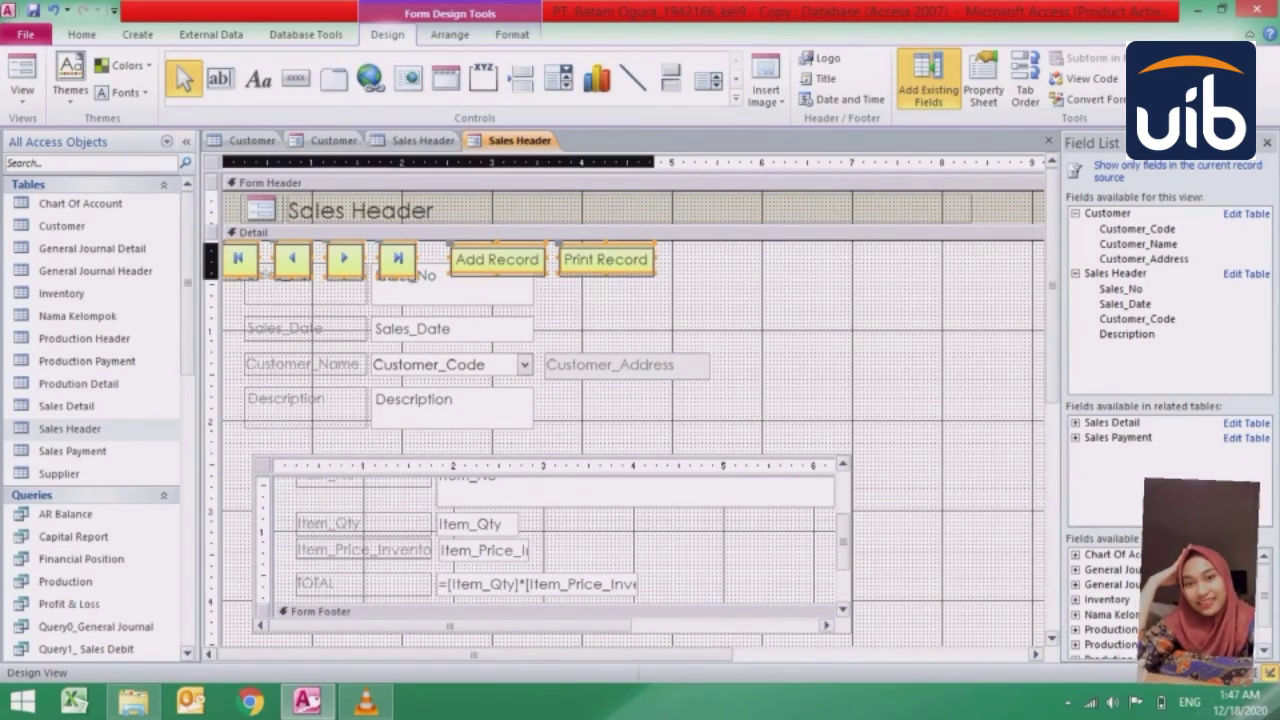
- Move the six pasted command buttons below the Sales Detail subform in the Sales Header form
left_click_drag(600, 262, 600, 505)
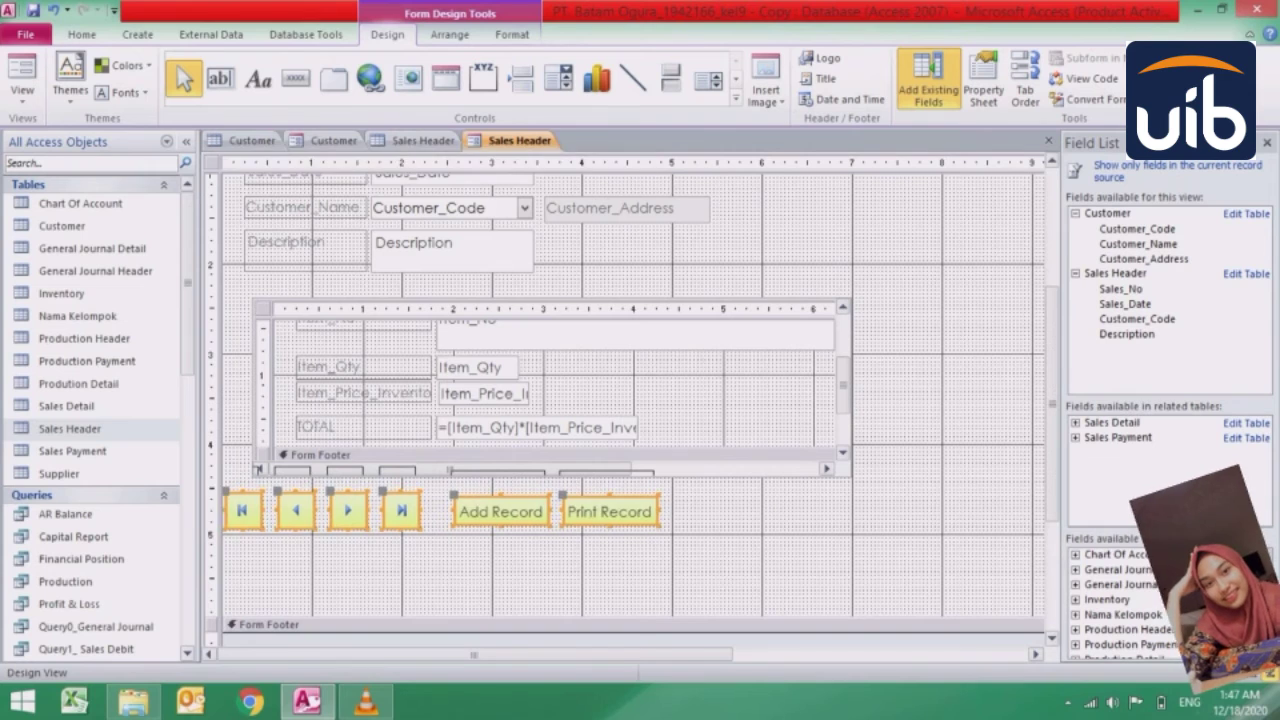
left_click(800, 560)
scroll(630, 400, "up", 3)
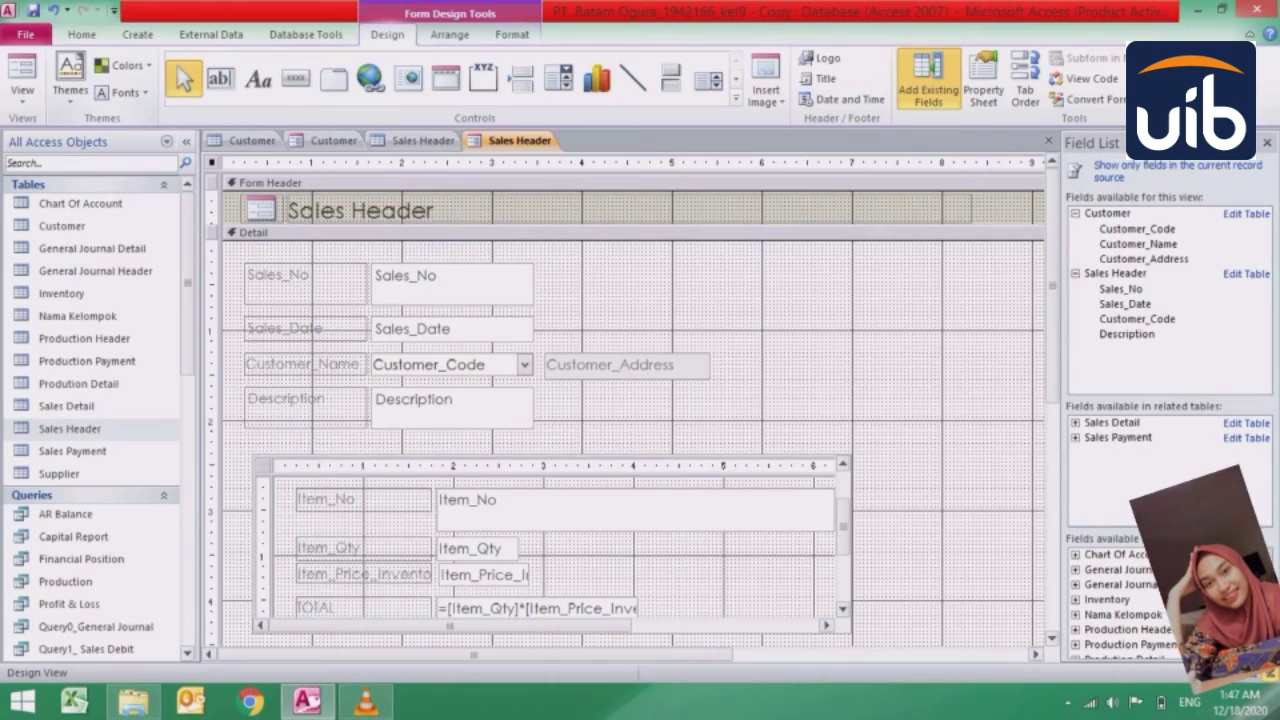
- Display Sales Header in Form View and move the subform's Item_Price column between Item_Qty and TOTAL
left_click(22, 72)
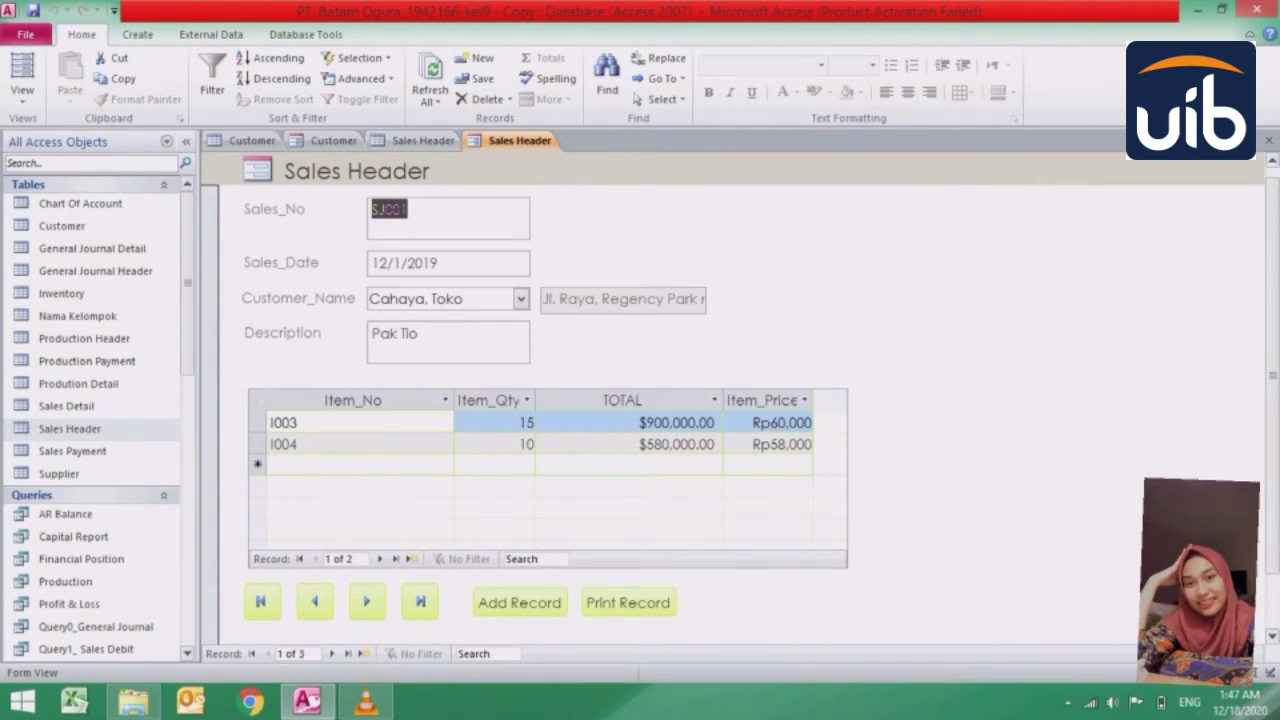
left_click(762, 400)
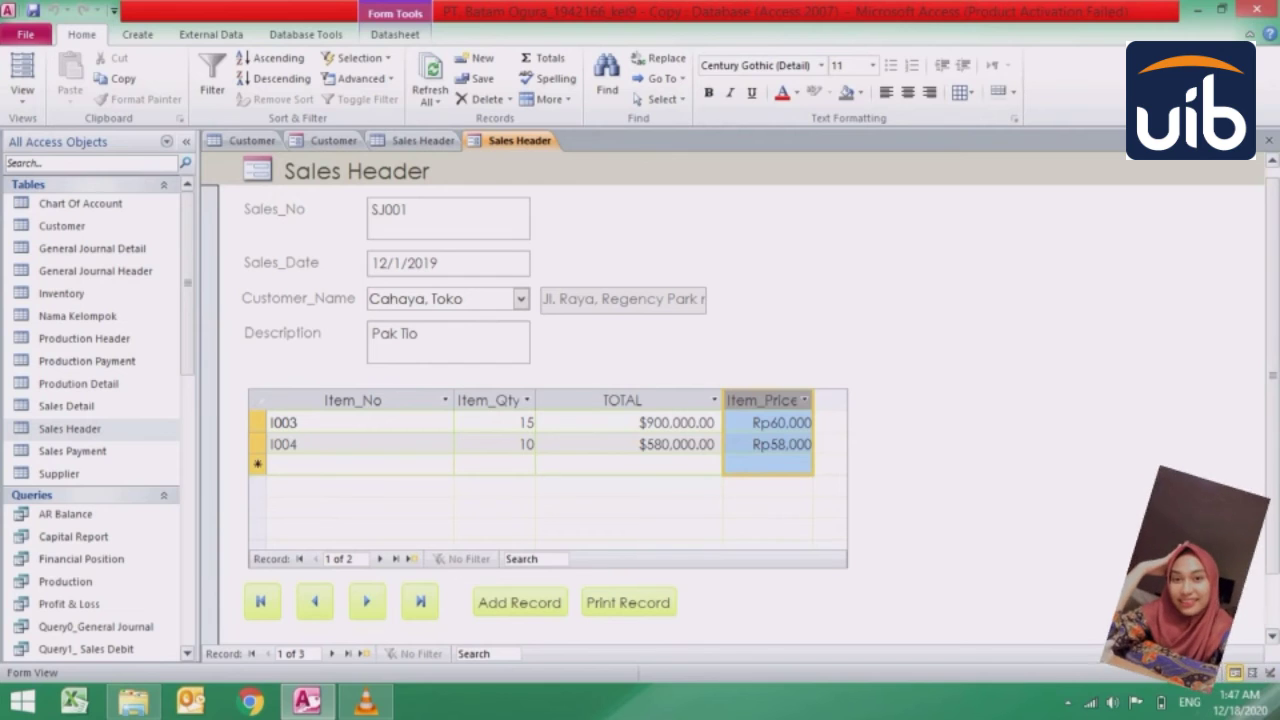
left_click_drag(762, 400, 630, 400)
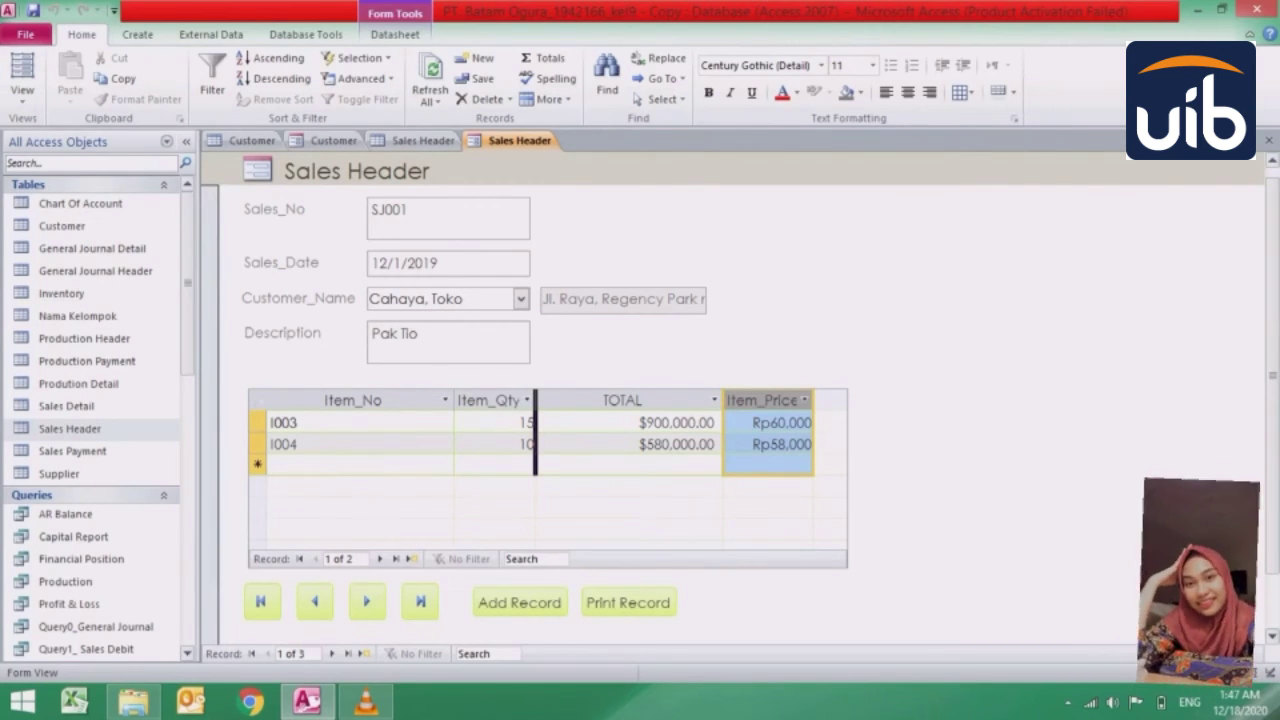
left_click_drag(630, 400, 580, 400)
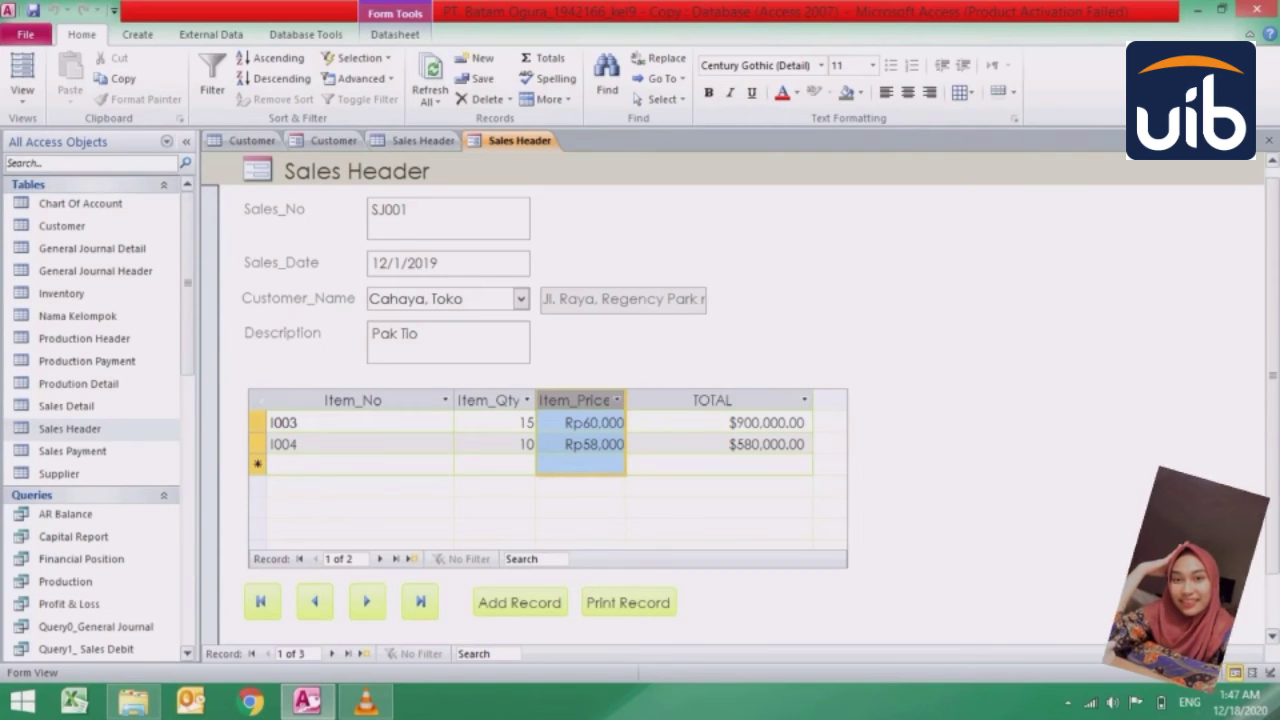
- Set Customer_Name of the first sales record to Cake Melati, Toko, and try the form's record navigation buttons
left_click(521, 299)
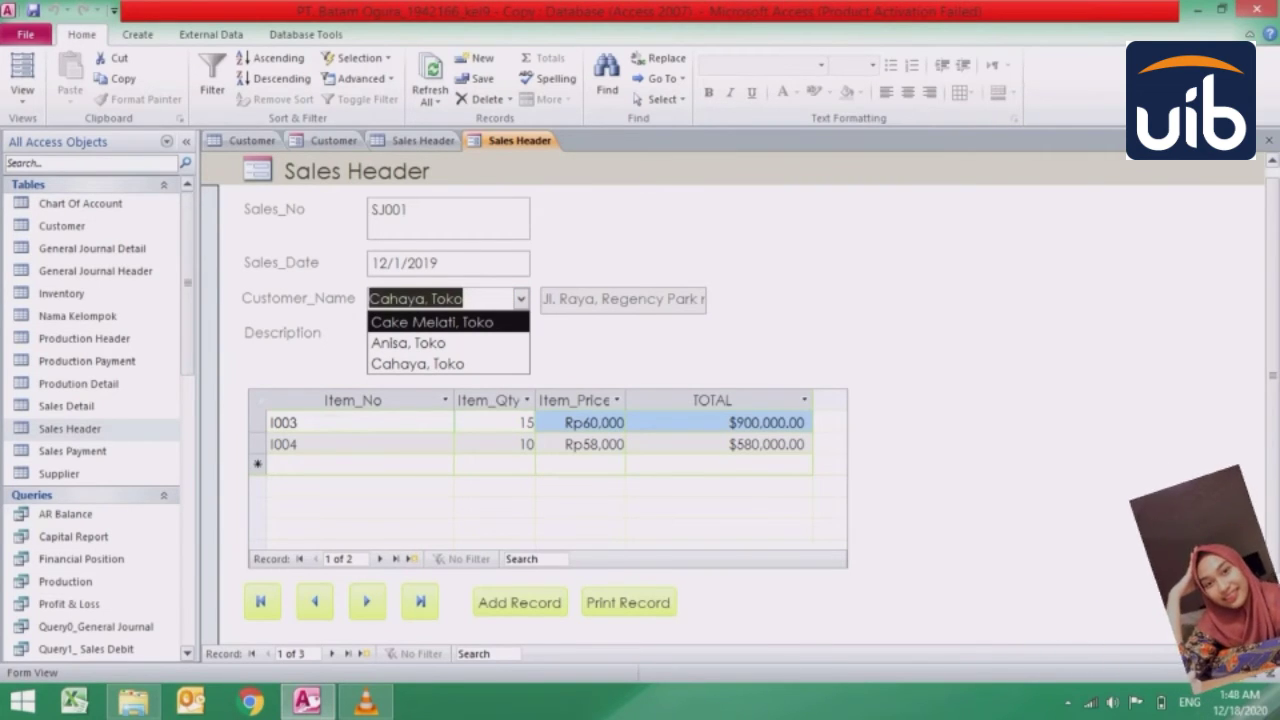
key("Return")
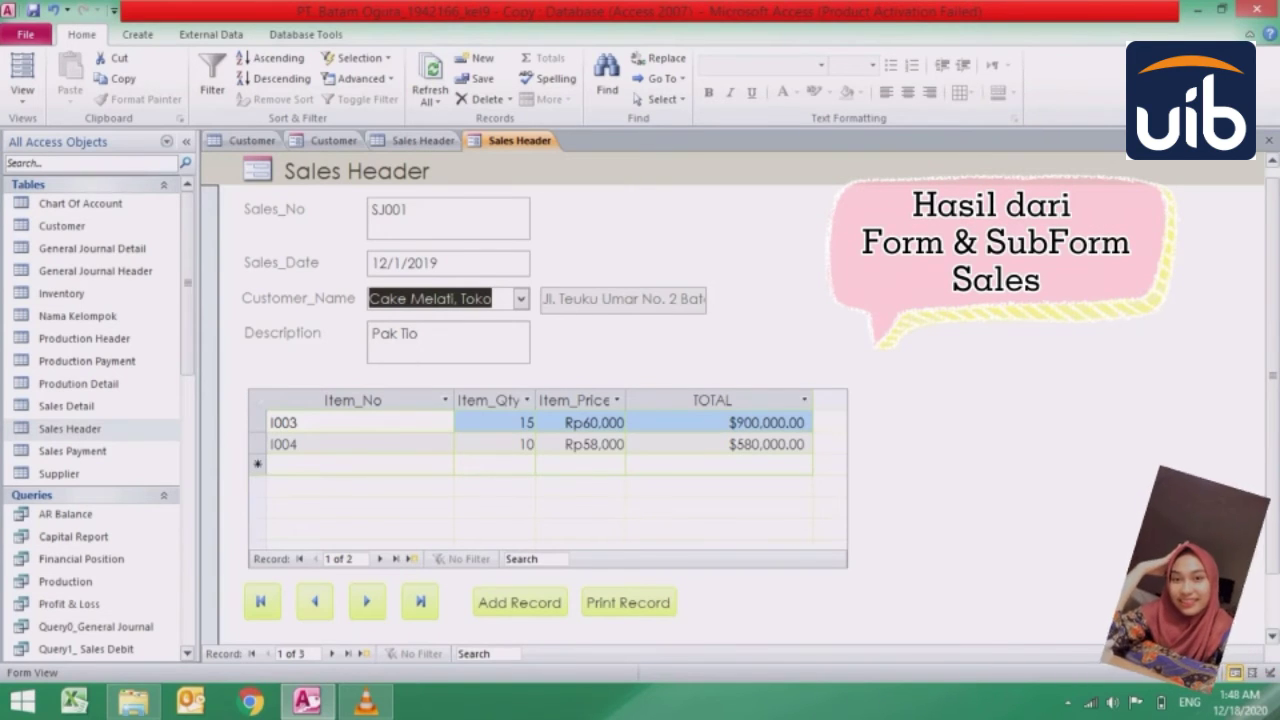
left_click(315, 601)
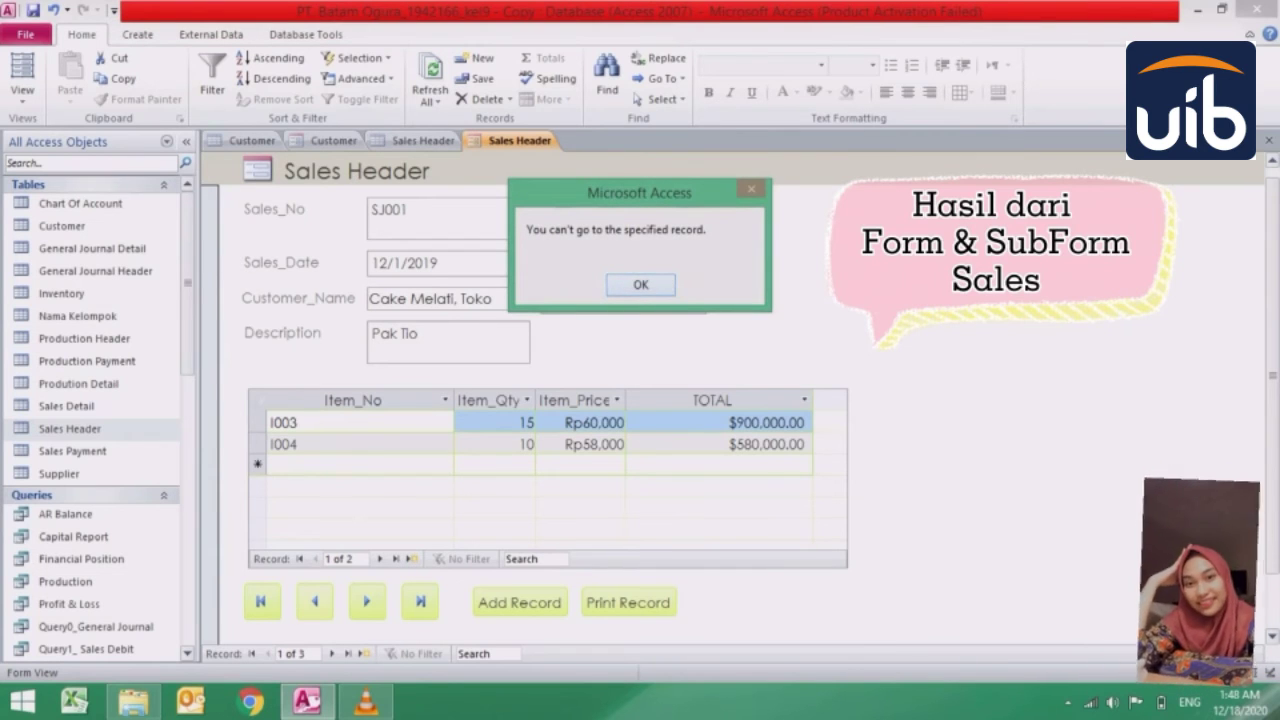
key("Return")
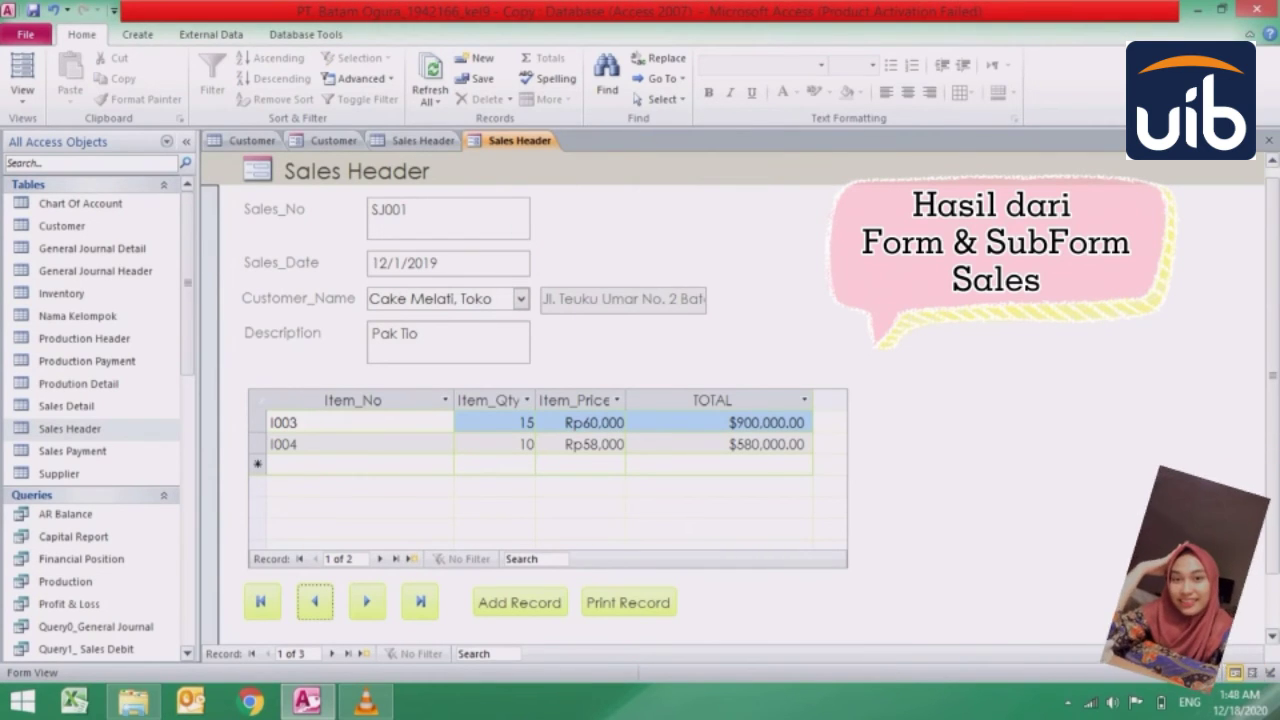
key("Tab")
key("Return")
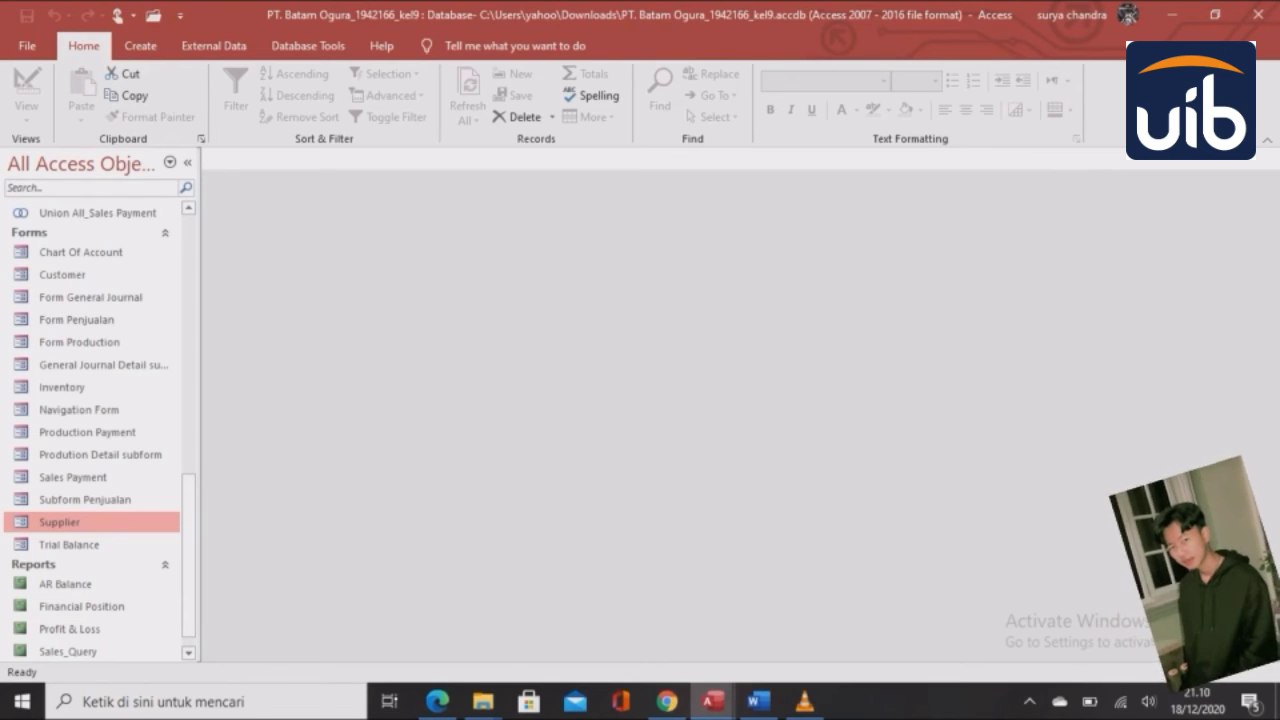
- Create a navigation form with the Vertical Tabs, Left layout
left_click(140, 45)
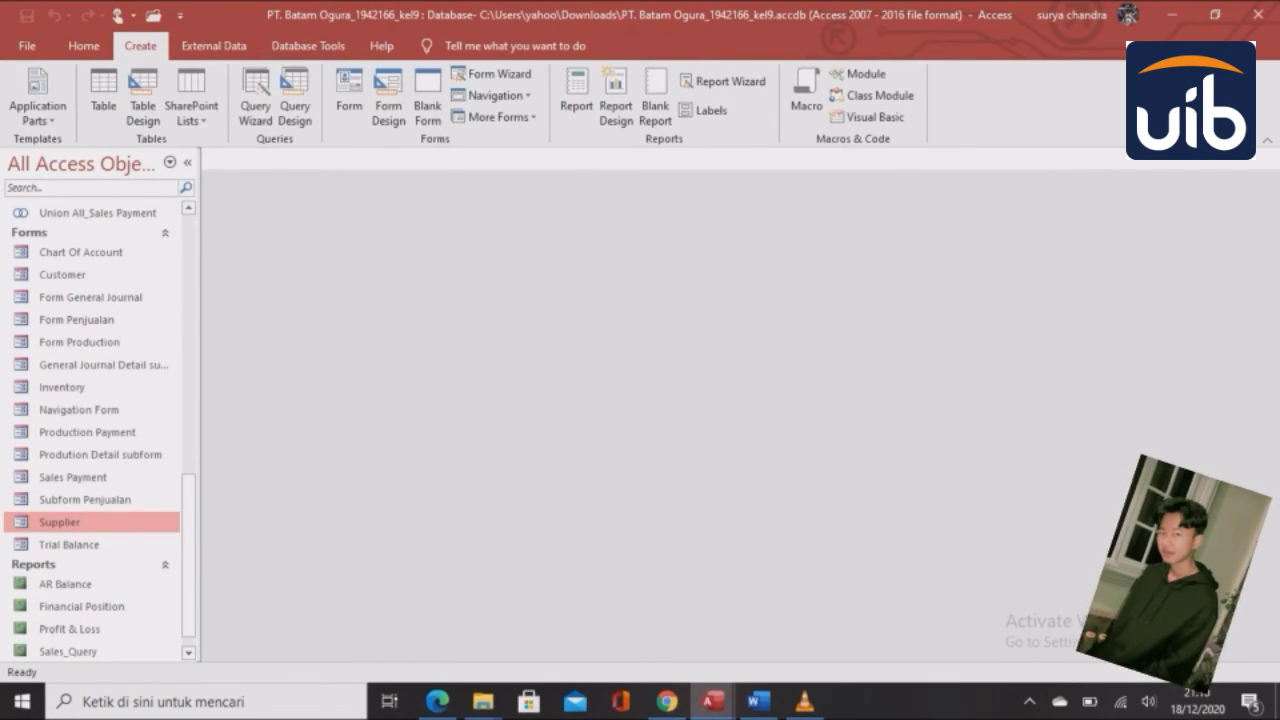
left_click(494, 95)
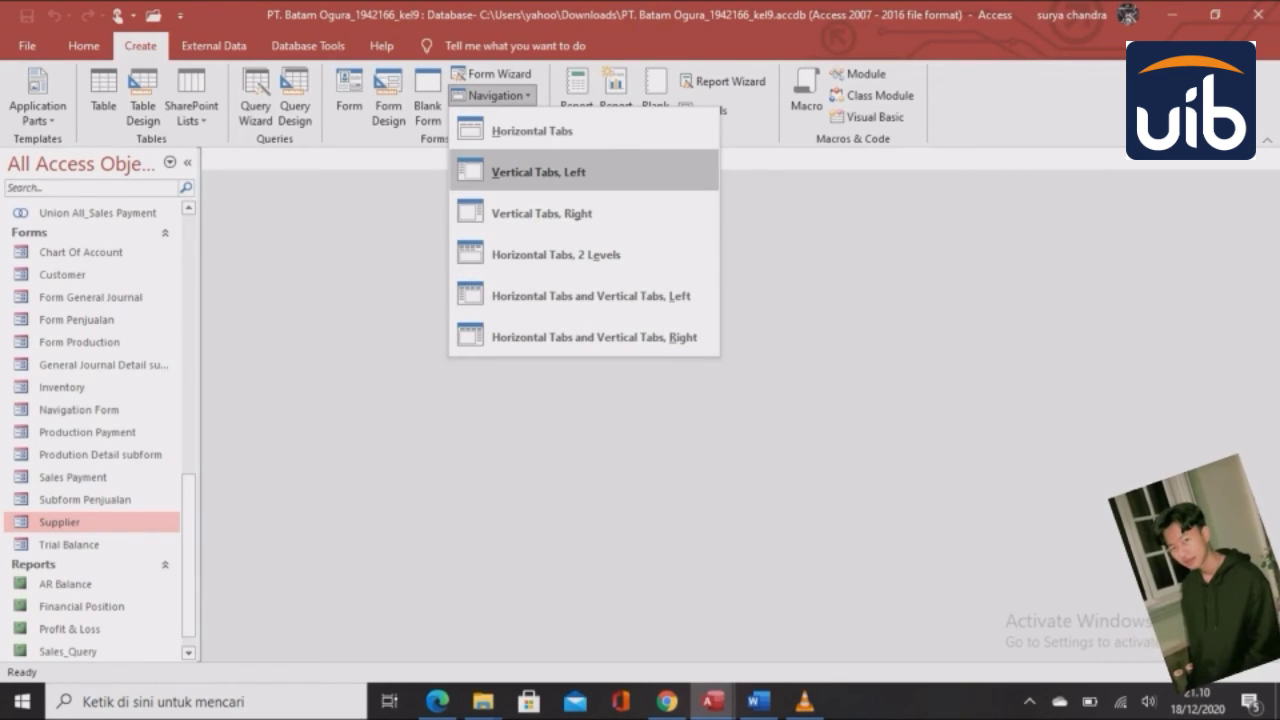
left_click(538, 172)
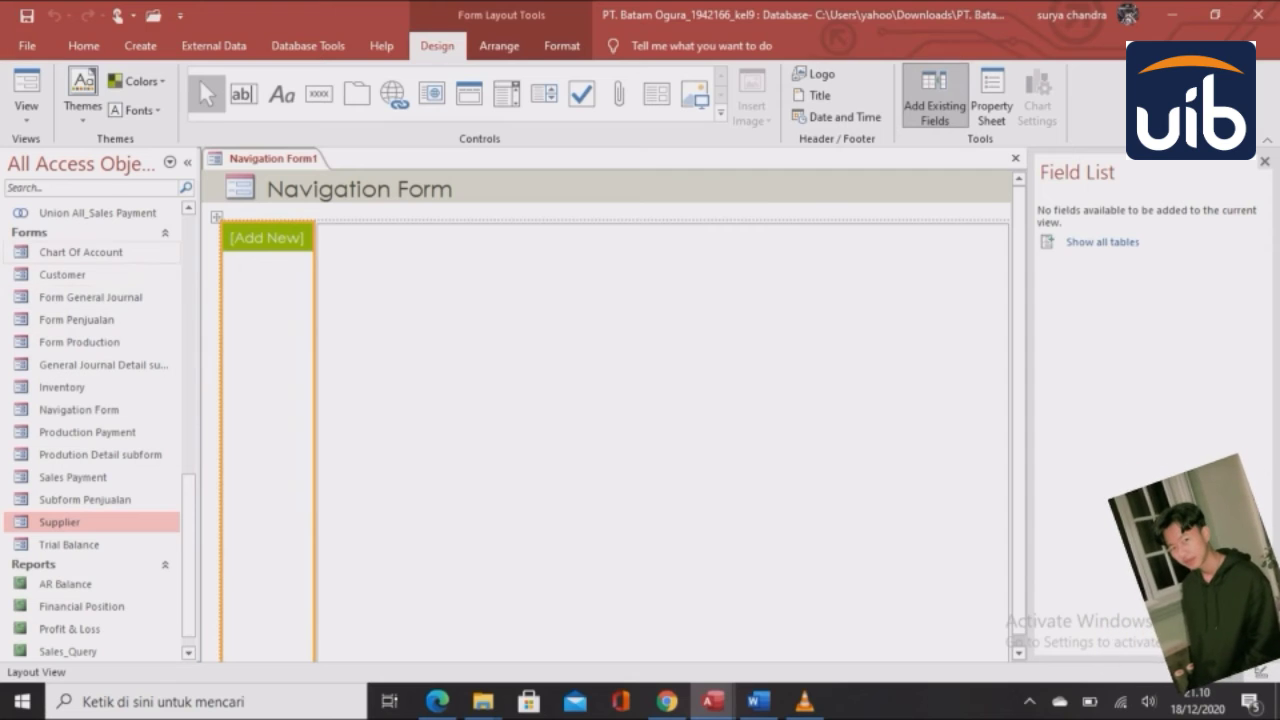
- Add the Chart Of Account, Customer, Form General Journal, Form Penjualan and Form Production forms as tabs of the navigation form
left_click(81, 252)
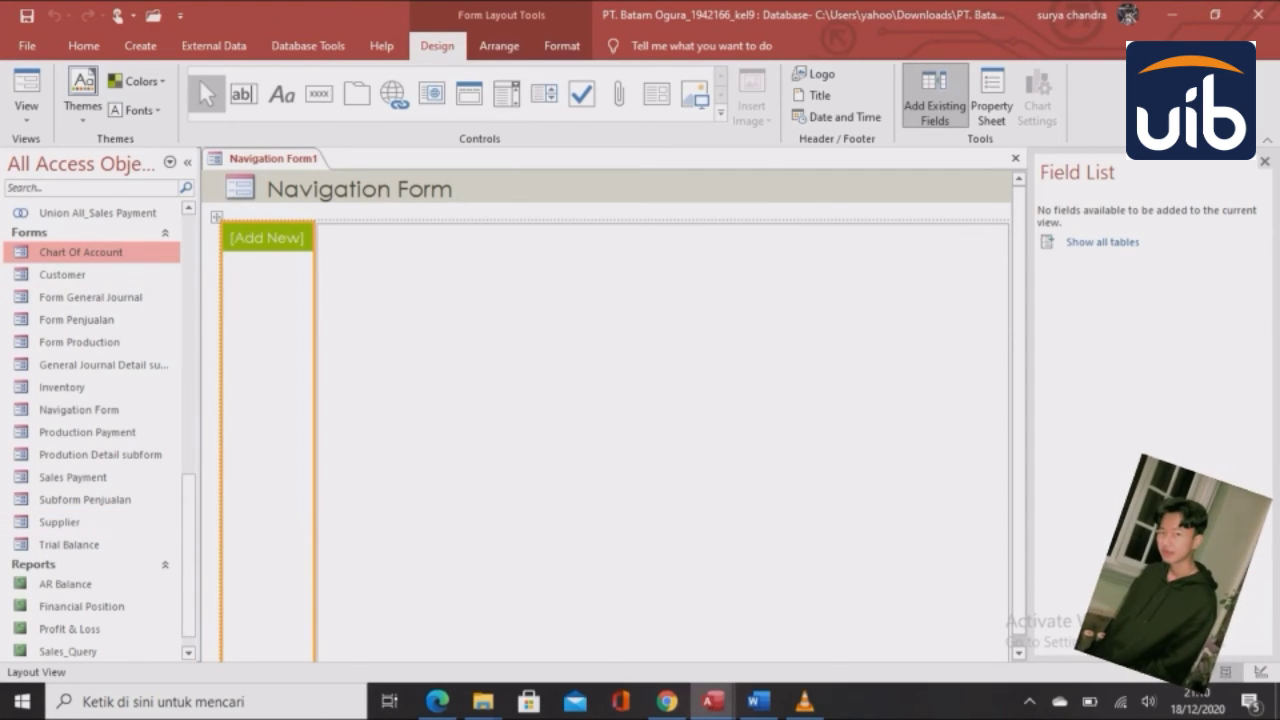
left_click_drag(81, 252, 266, 238)
left_click_drag(62, 274, 289, 264)
left_click_drag(75, 297, 284, 293)
left_click_drag(76, 320, 286, 322)
left_click_drag(79, 342, 286, 346)
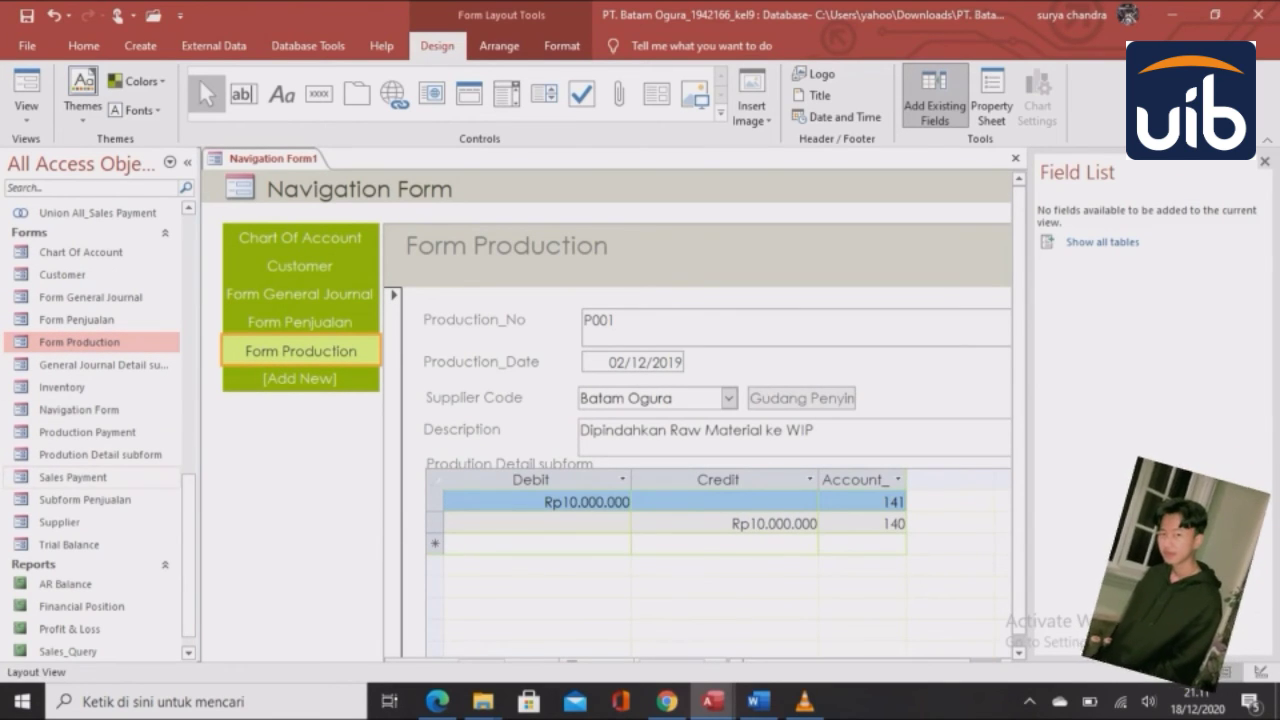
- Insert the Supplier and Inventory forms as tabs between Customer and Form General Journal, and switch the navigation form's view
left_click_drag(61, 387, 300, 284)
left_click_drag(59, 522, 300, 284)
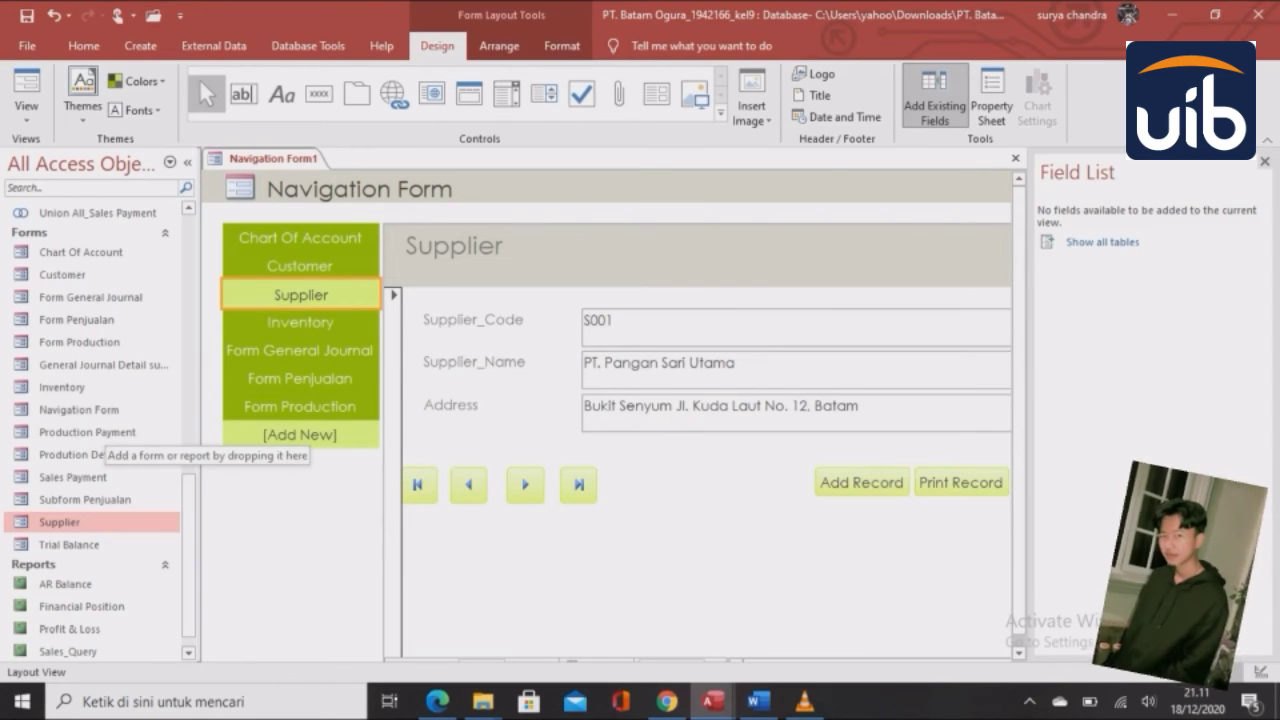
left_click(26, 92)
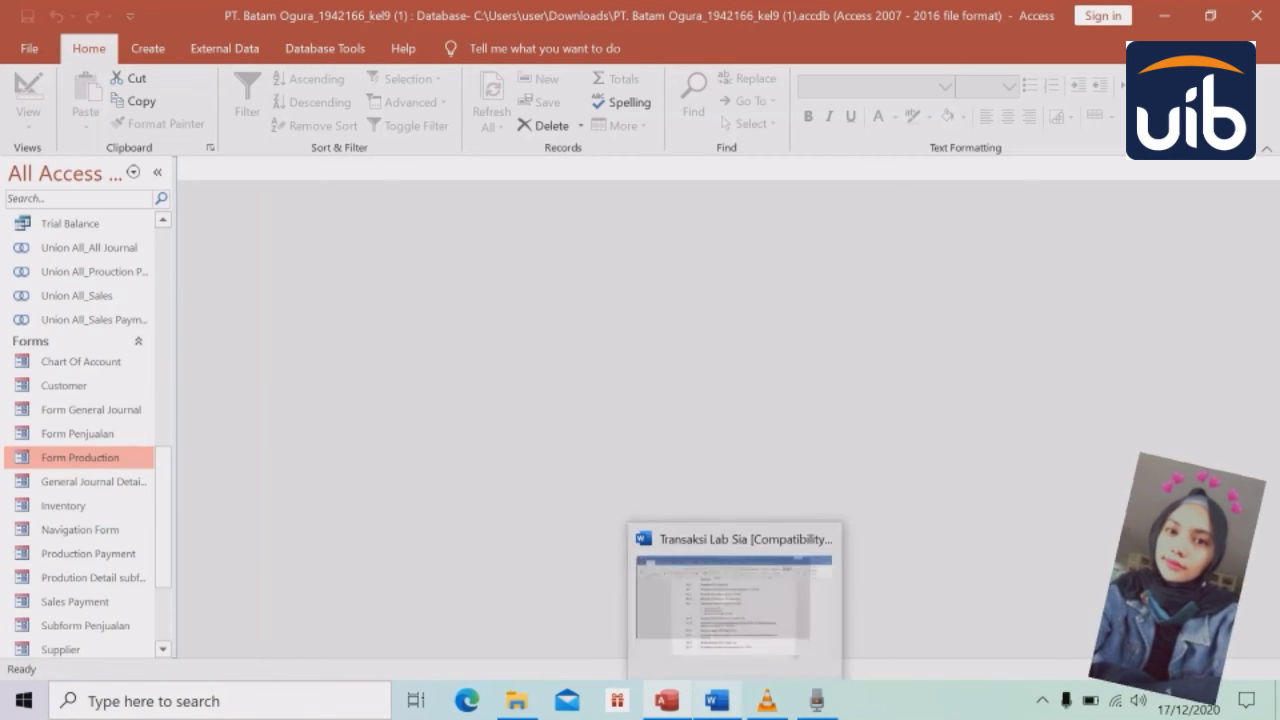
- Switch to the Transaksi Lab Sia document in Word and review the December transactions, starting from Dec 1
left_click(716, 700)
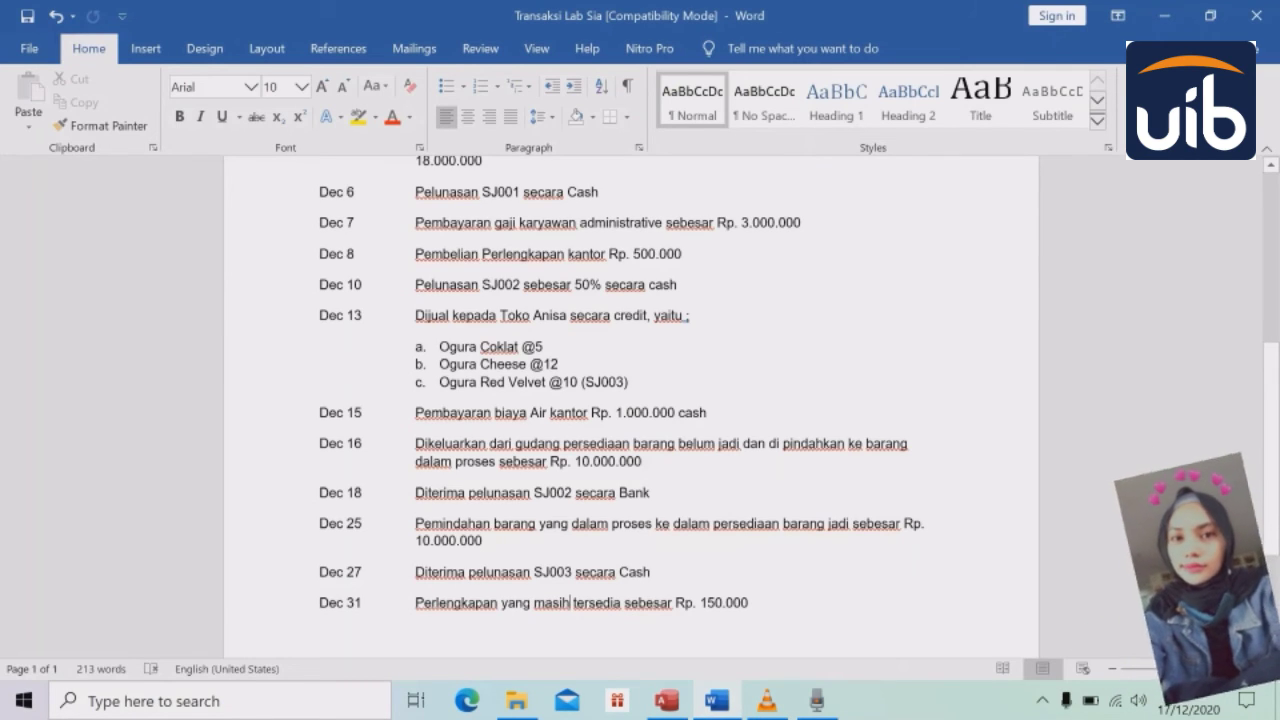
scroll(571, 163, "up", 4)
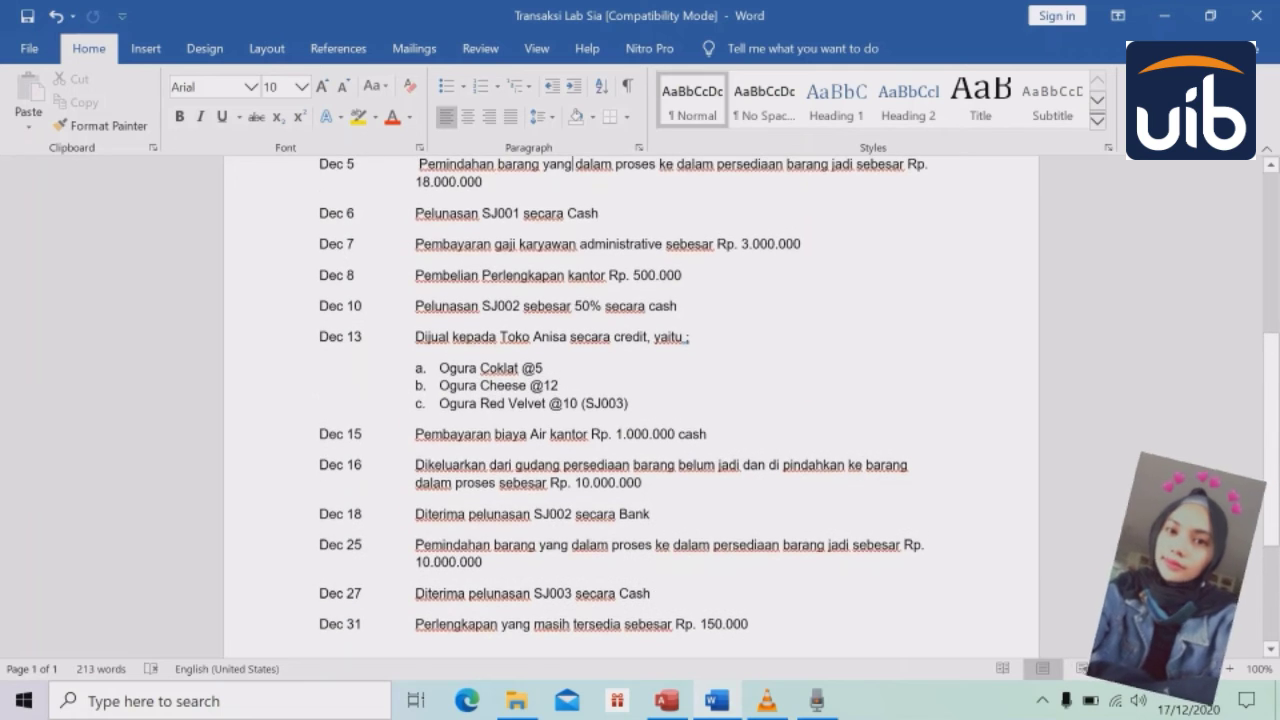
scroll(571, 163, "up", 3)
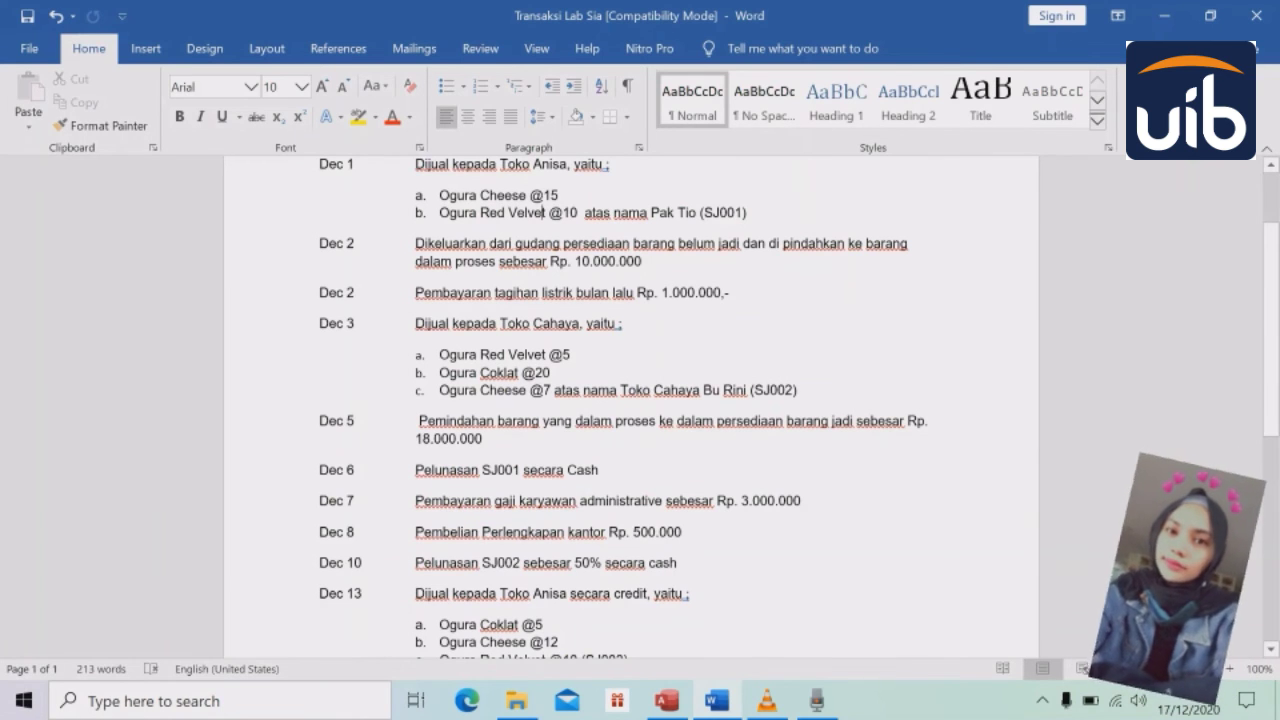
left_click(545, 212)
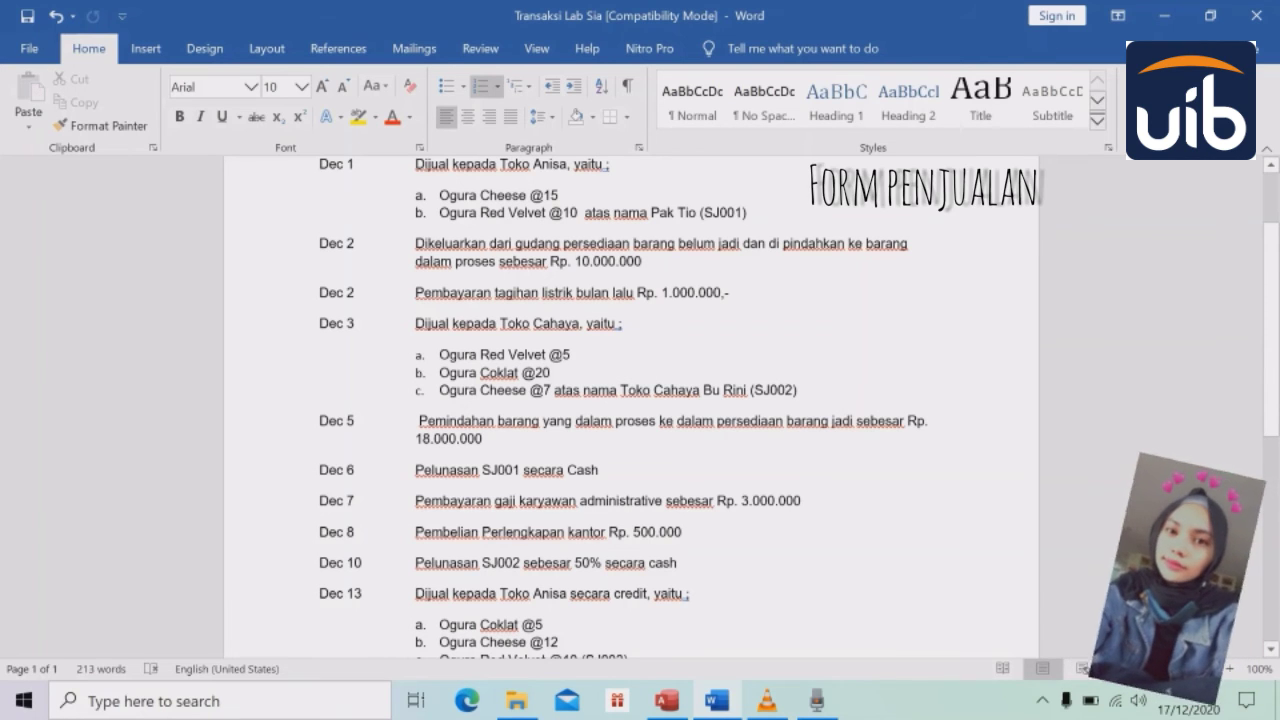
key("Down")
key("Down")
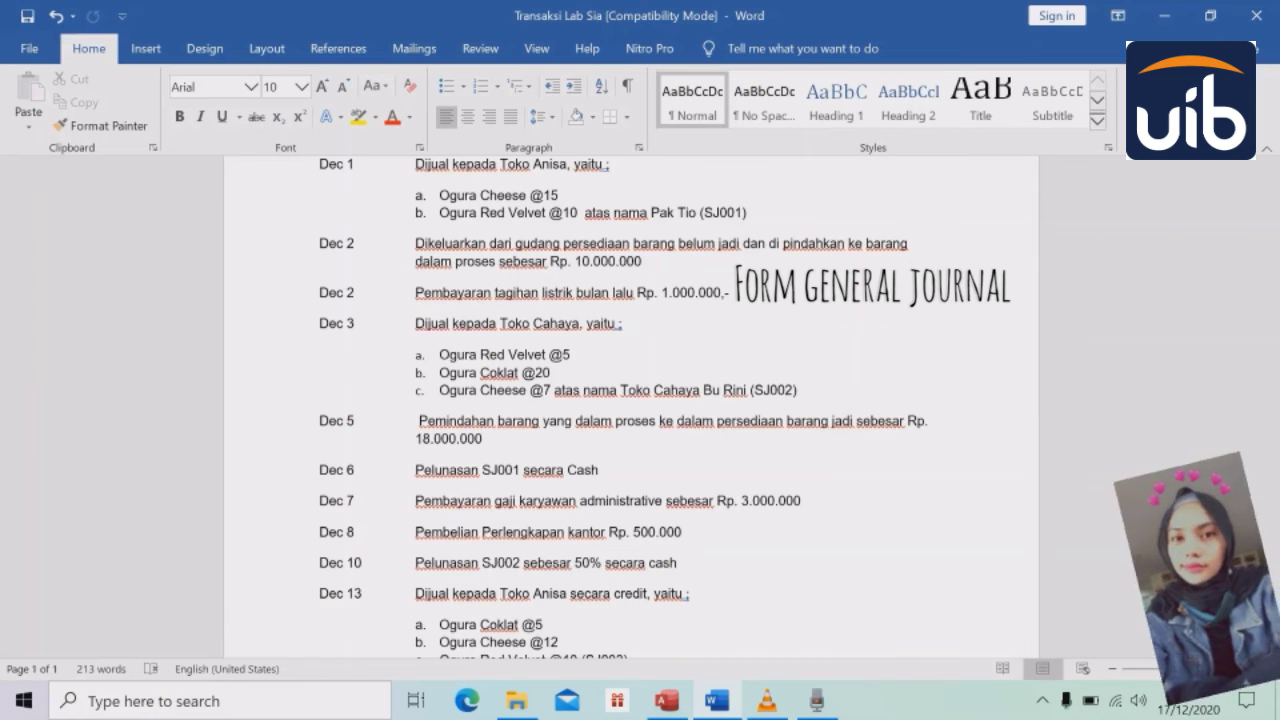
left_click(542, 354)
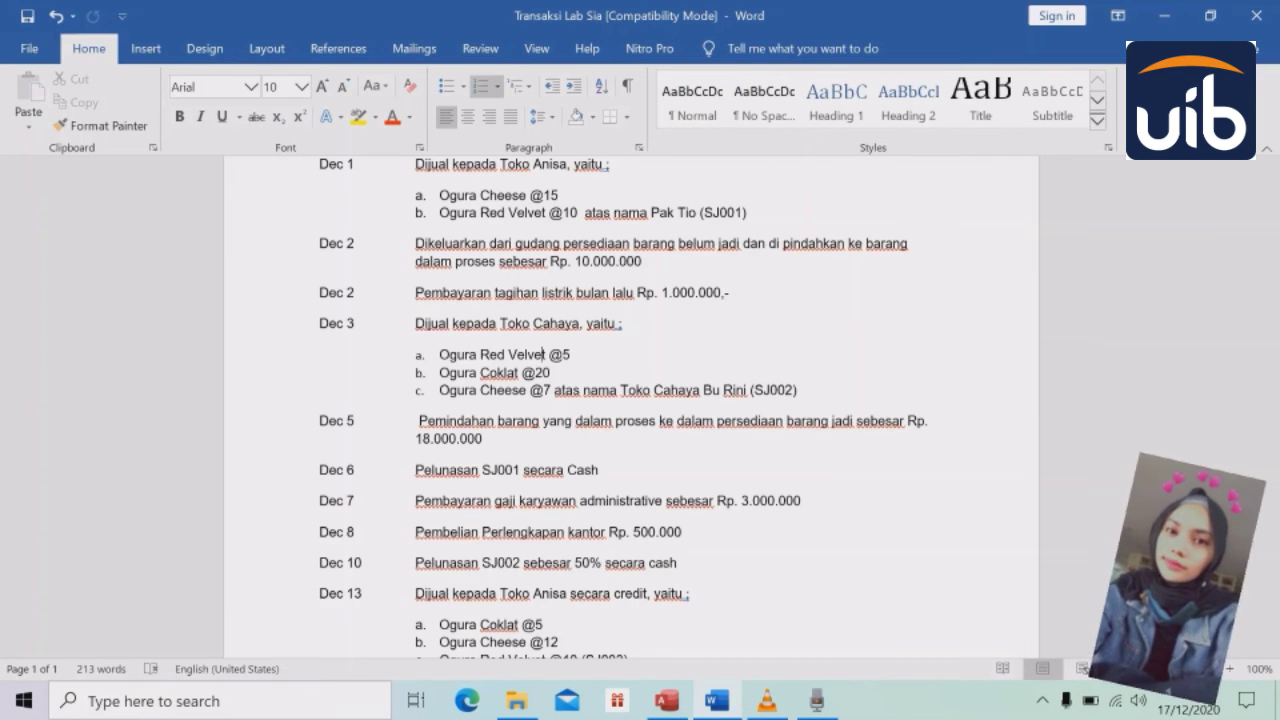
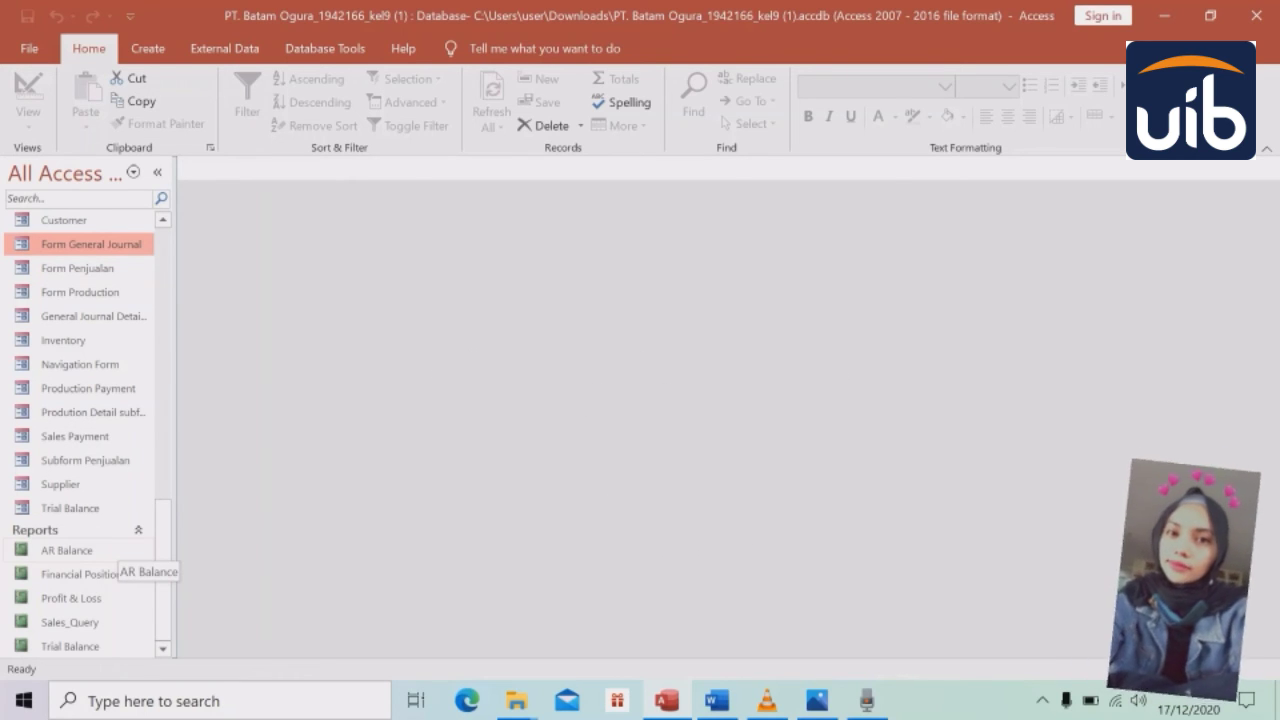
- Return to Access, open the AR Balance query and generate a report from it
scroll(80, 435, "up", 5)
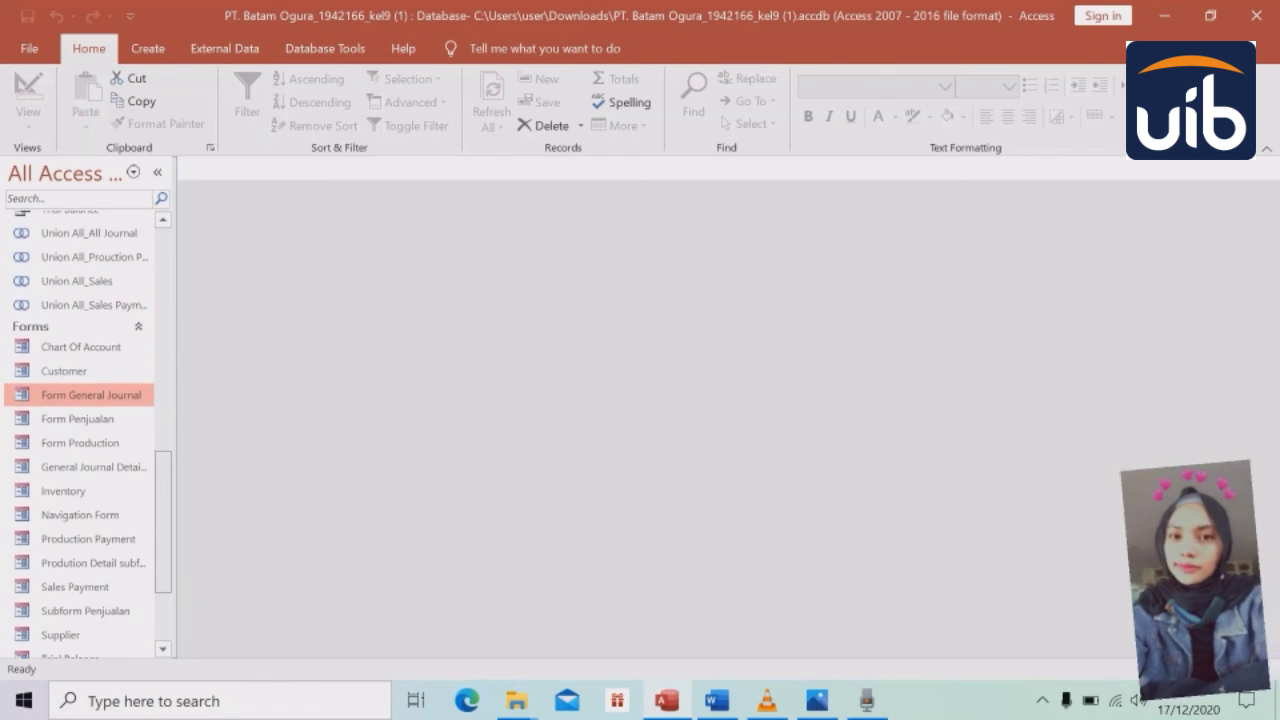
scroll(80, 435, "up", 5)
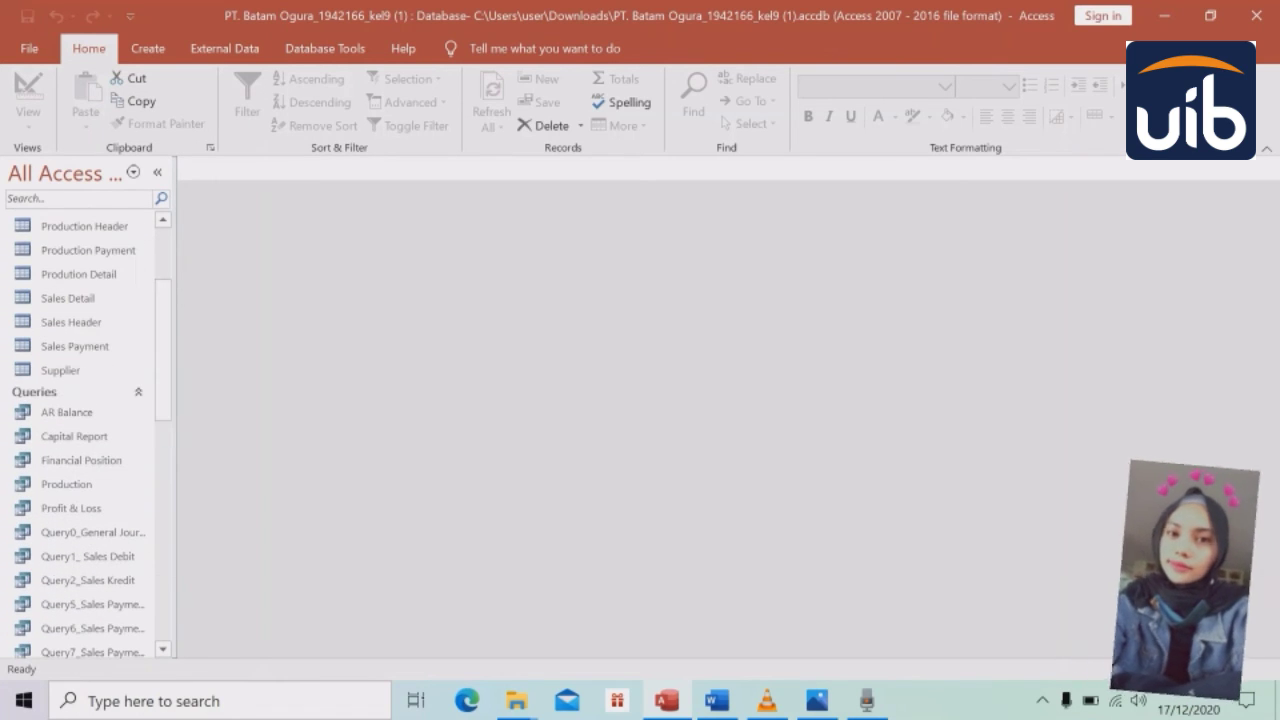
double_click(75, 412)
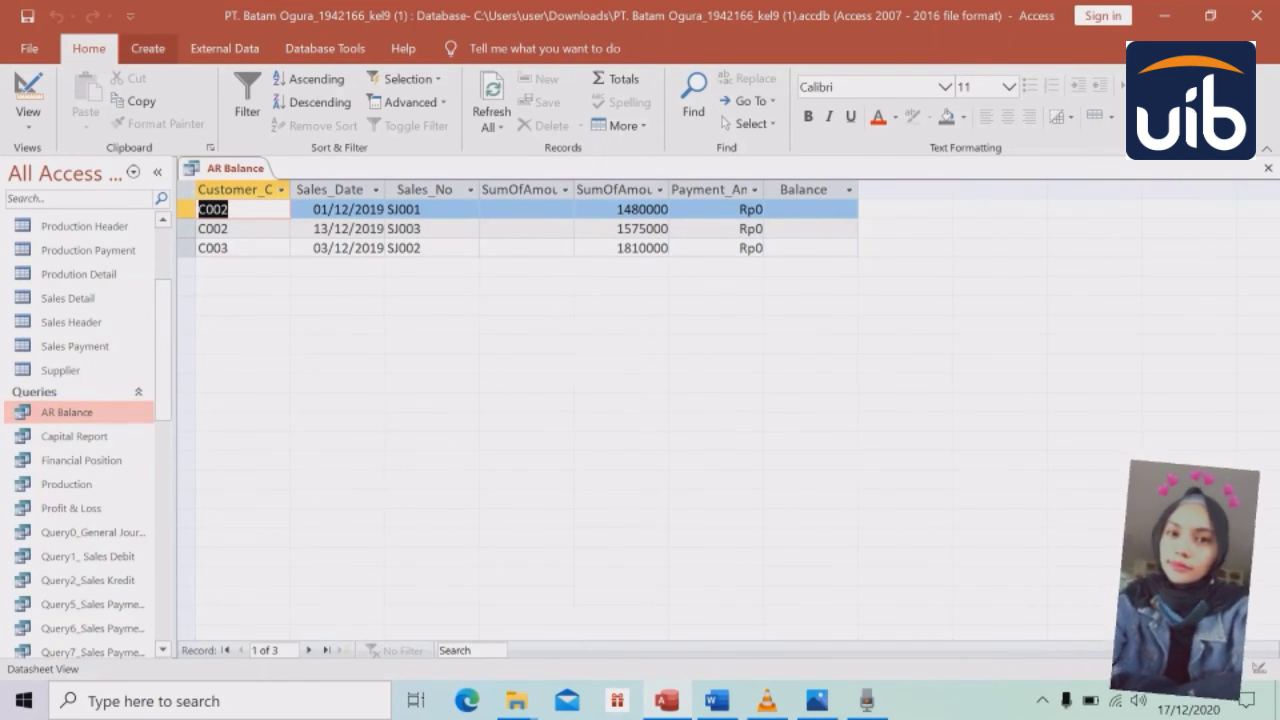
left_click(147, 48)
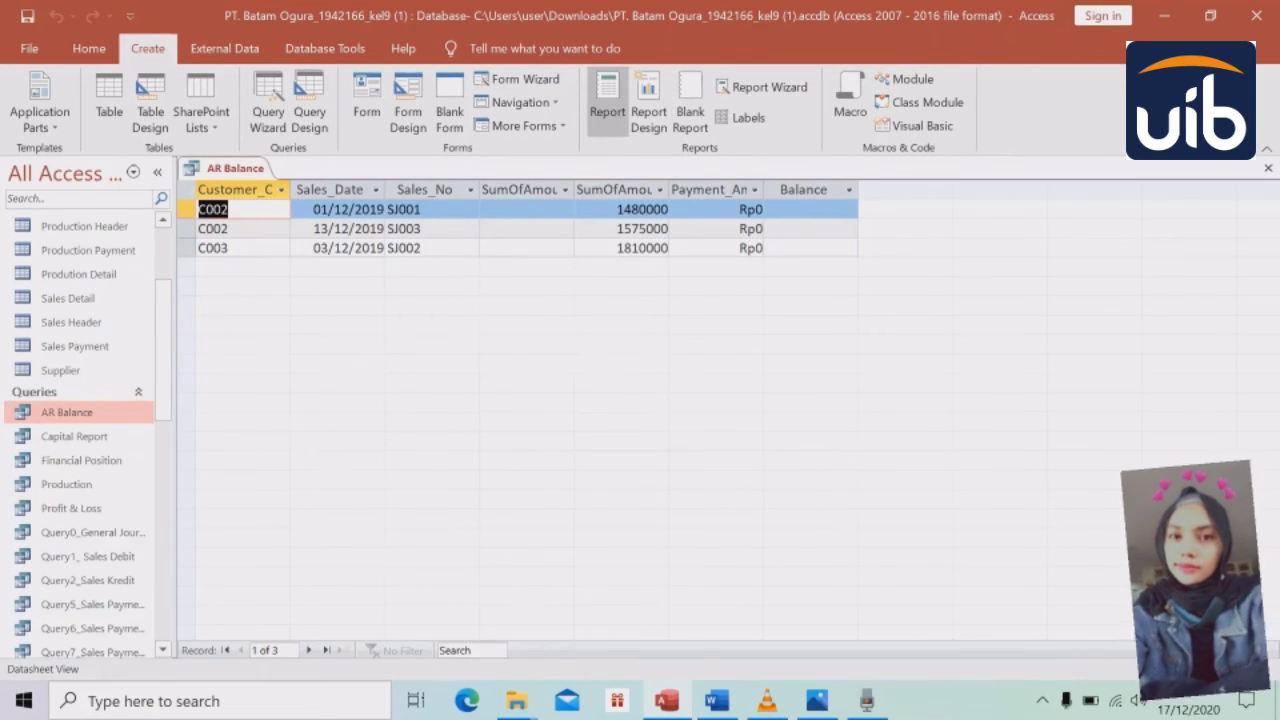
left_click(607, 100)
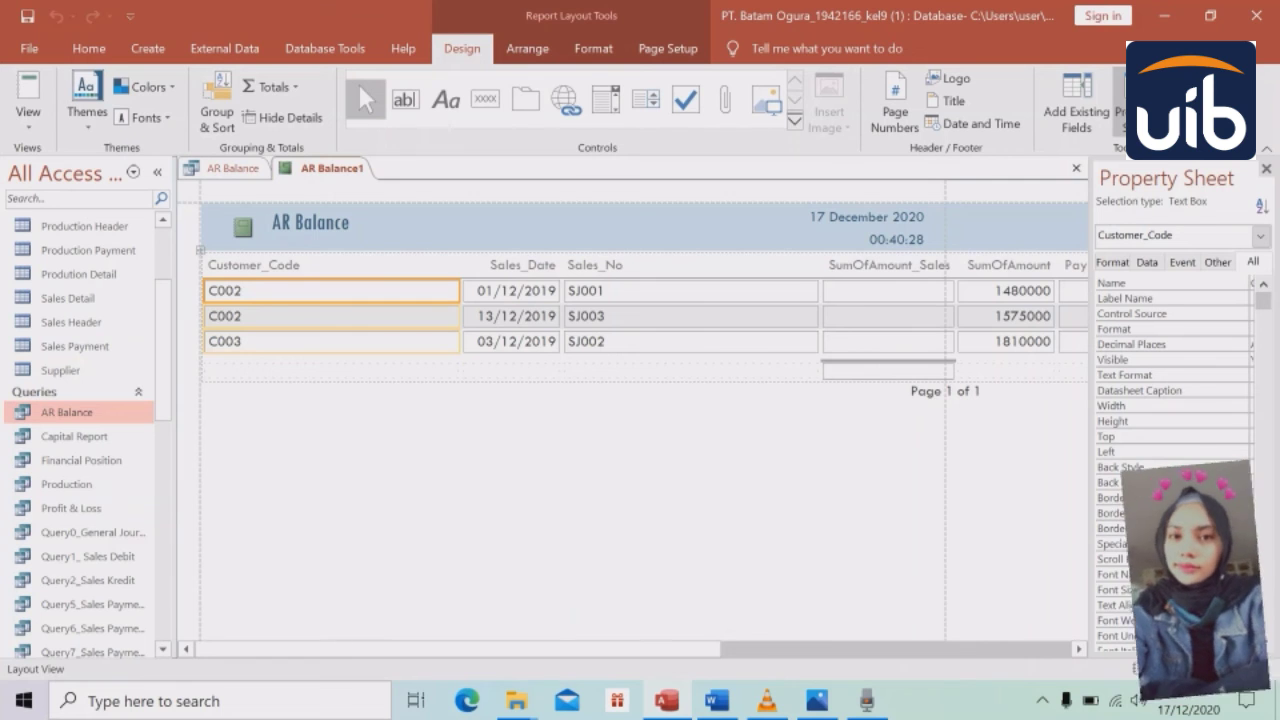
mouse_move(458, 649)
left_mouse_down()
mouse_move(649, 649)
mouse_move(458, 649)
left_mouse_up()
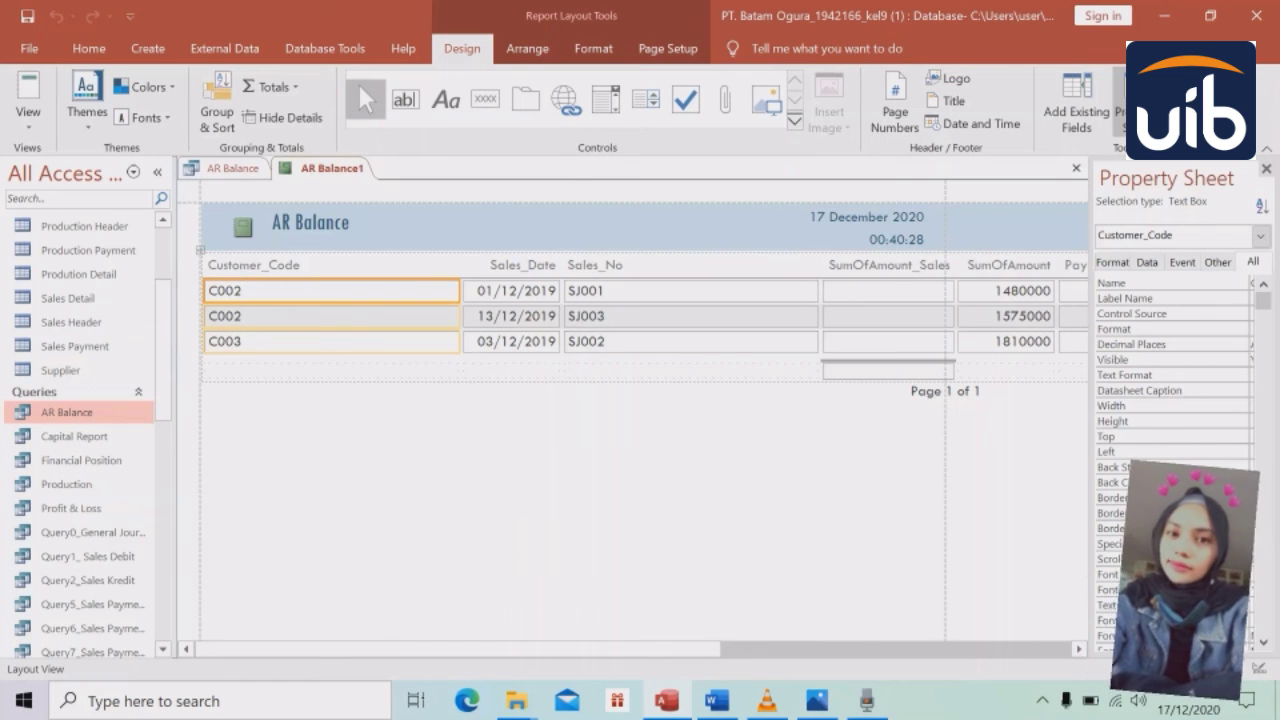
- Close all open objects without saving the newly generated AR Balance report
right_click(322, 168)
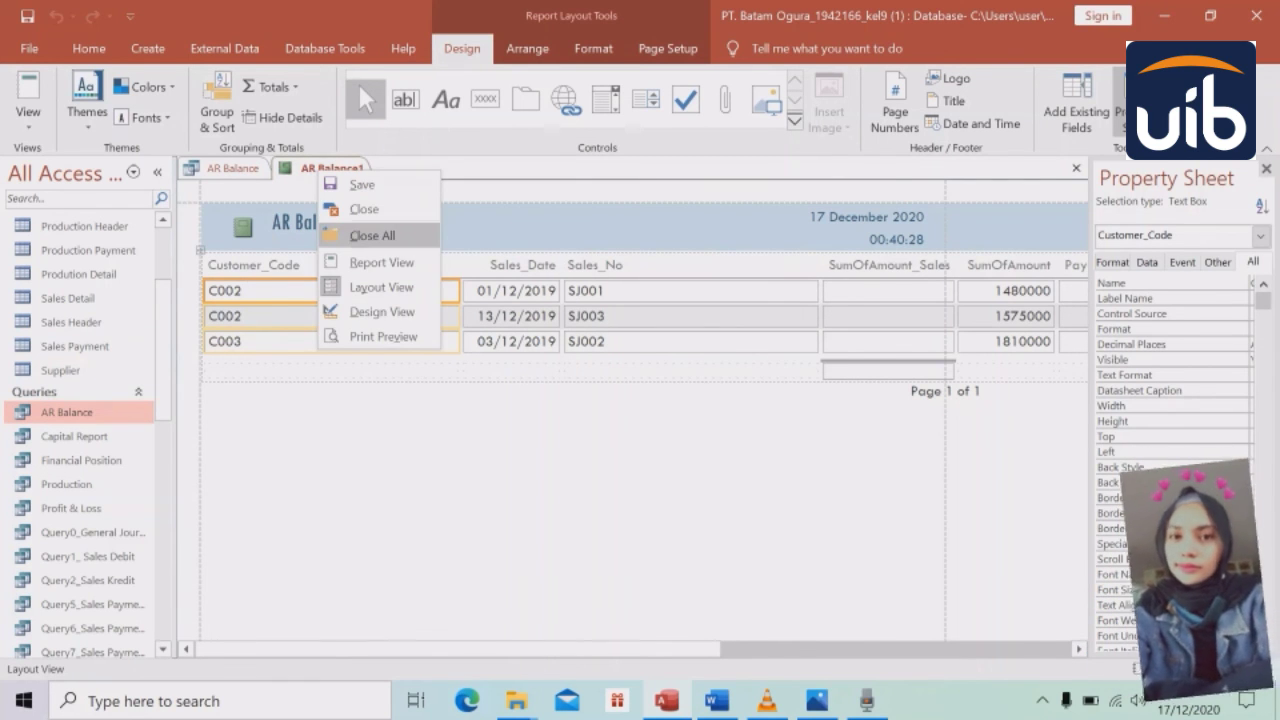
left_click(360, 233)
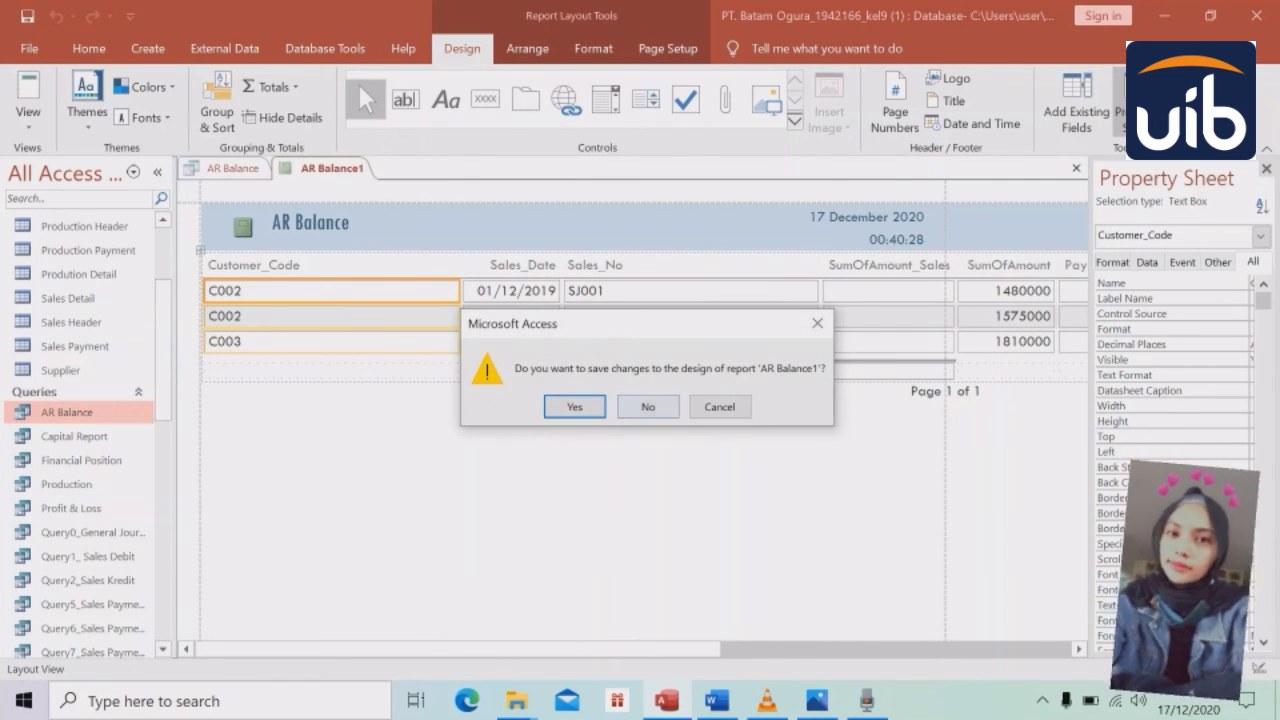
key("Tab")
key("Return")
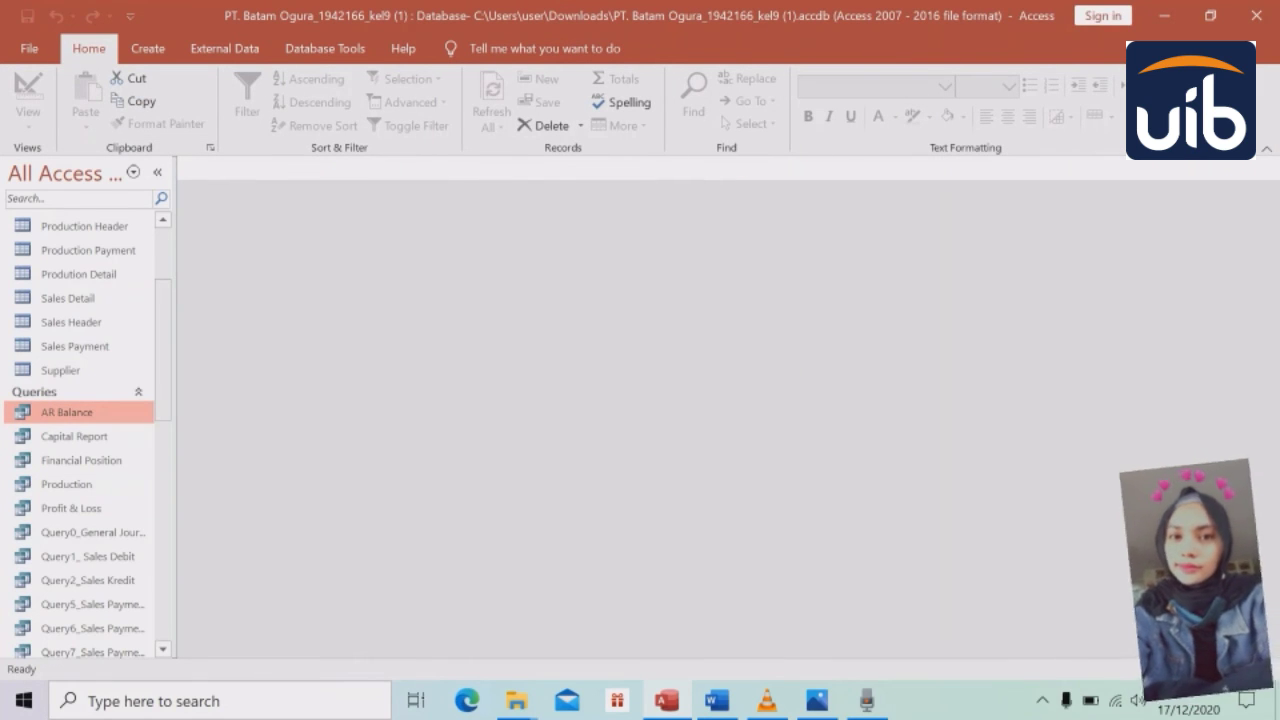
- Open the existing AR Balance report, look over its columns and switch it to Design View
scroll(80, 430, "down", 12)
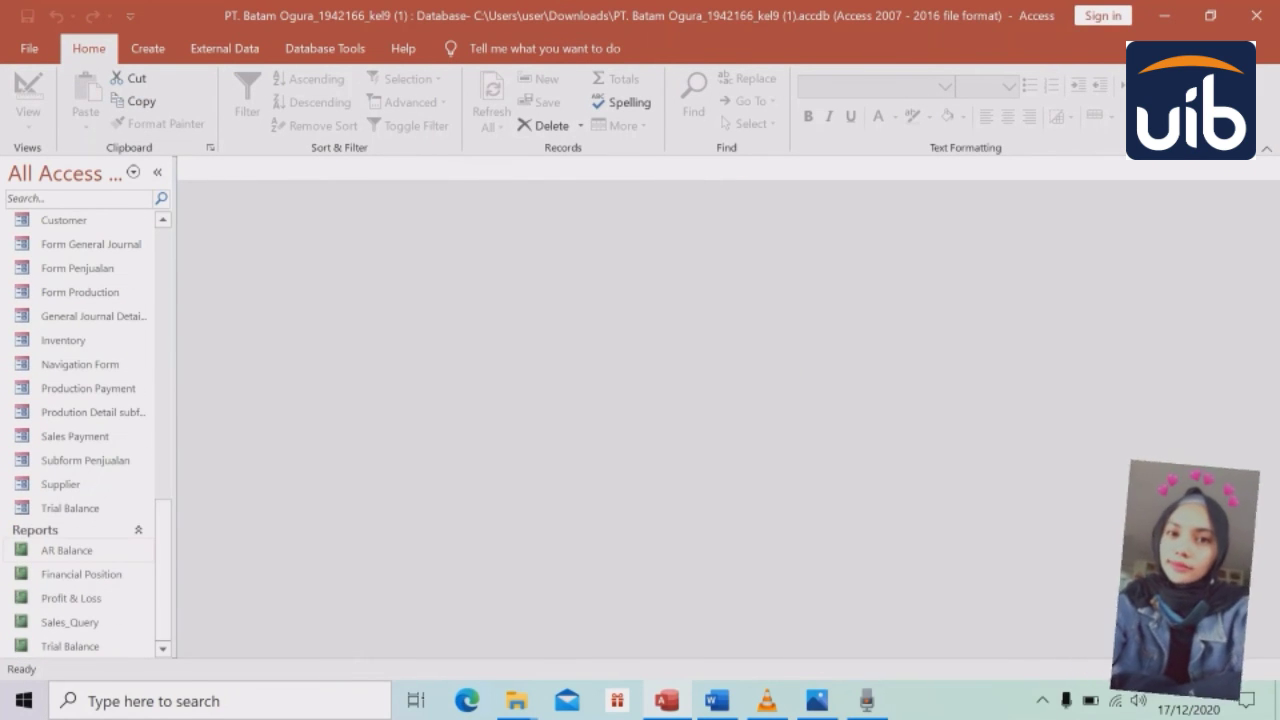
double_click(66, 550)
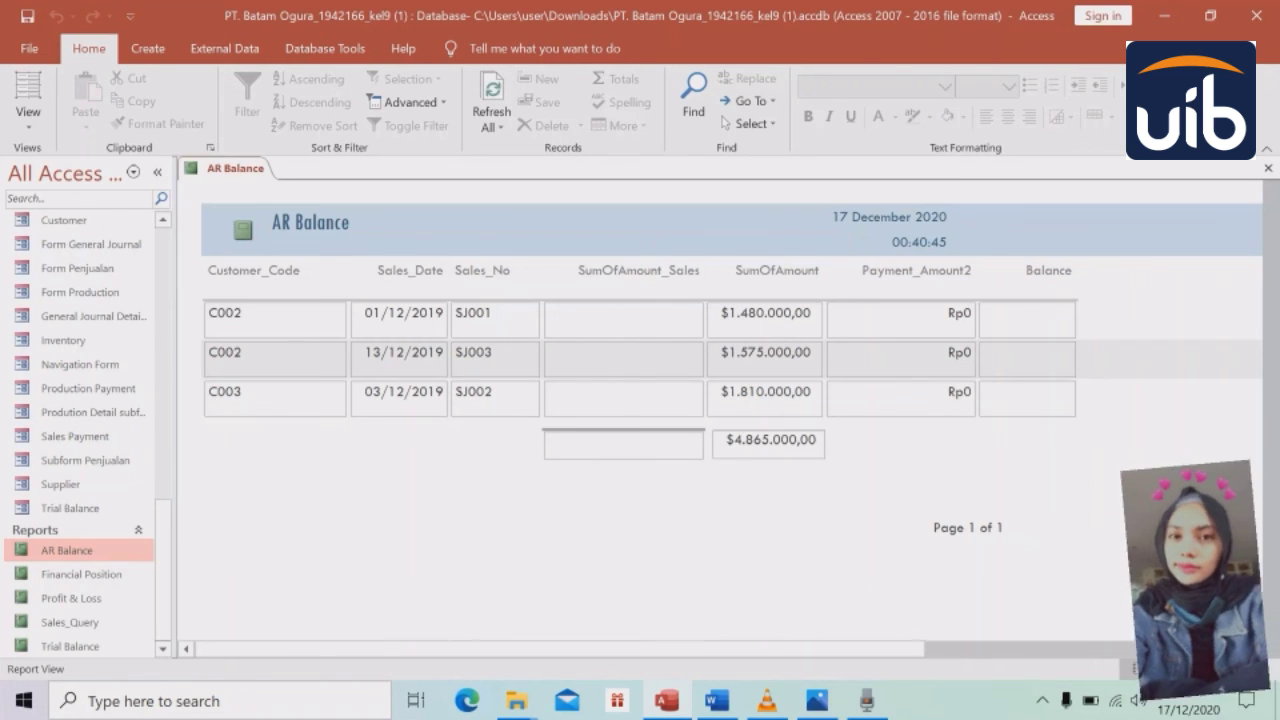
left_click_drag(560, 649, 571, 649)
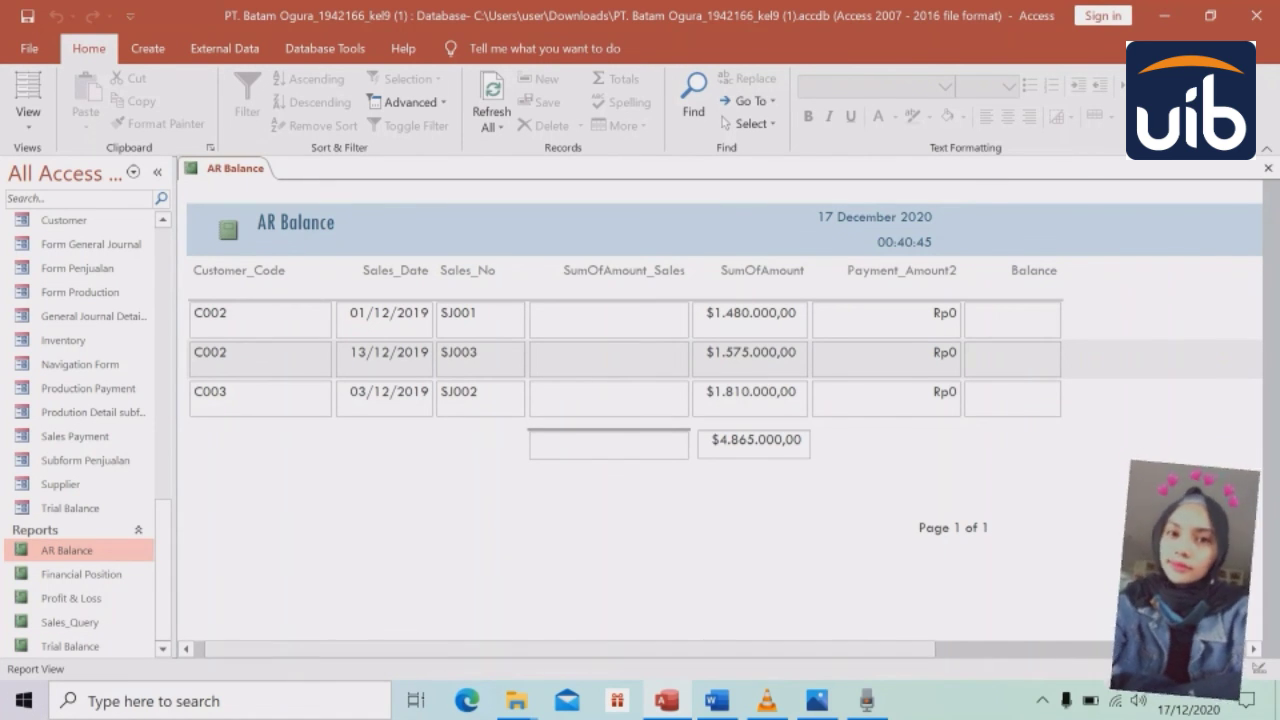
scroll(632, 430, "left", 1)
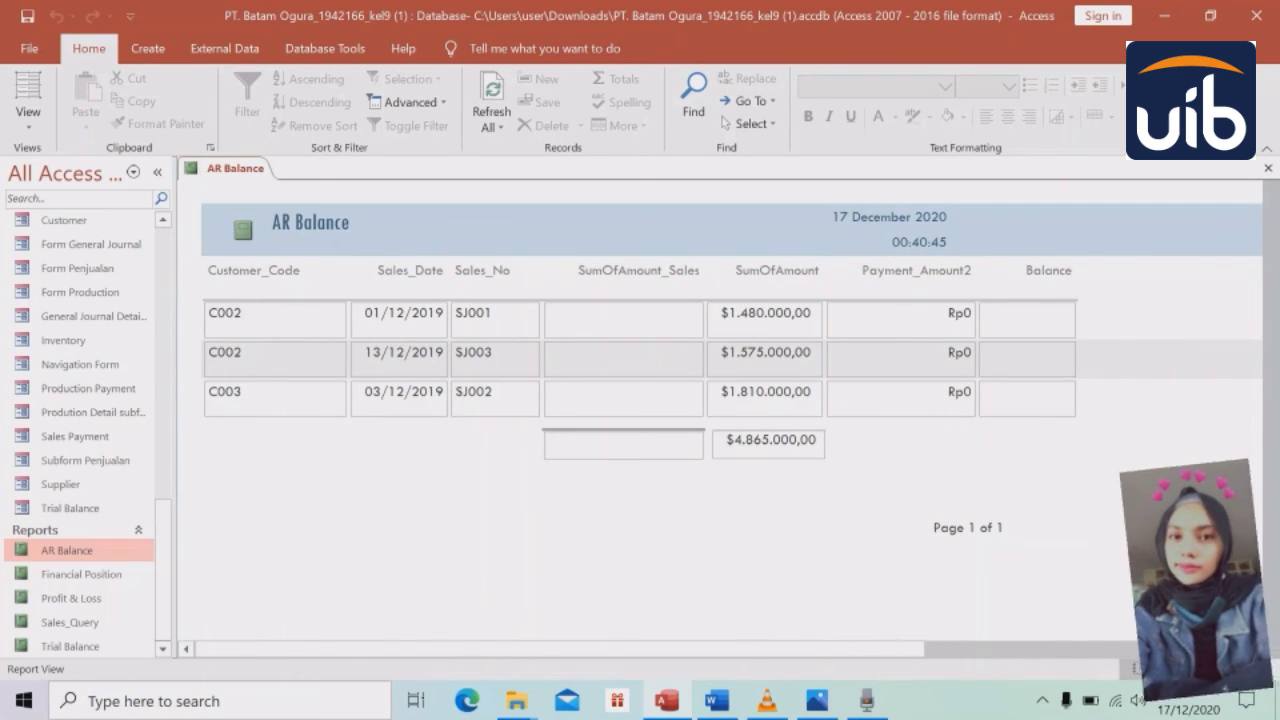
left_click(28, 115)
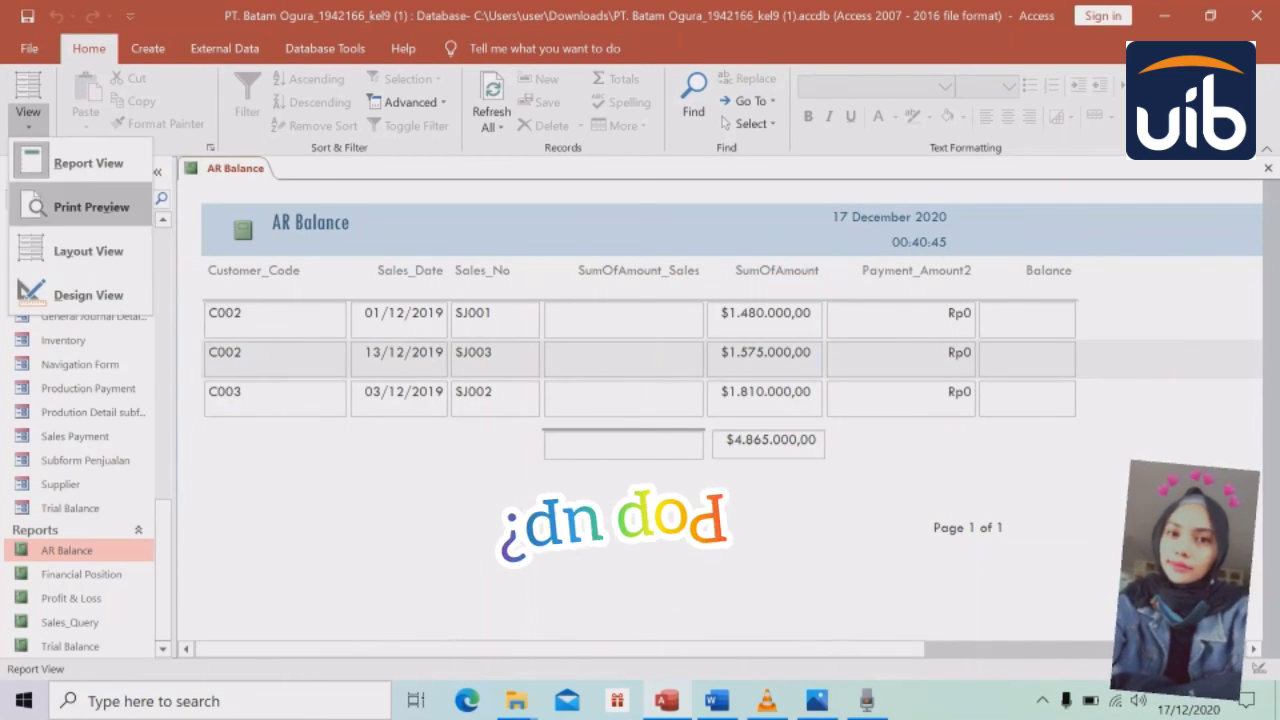
left_click(60, 296)
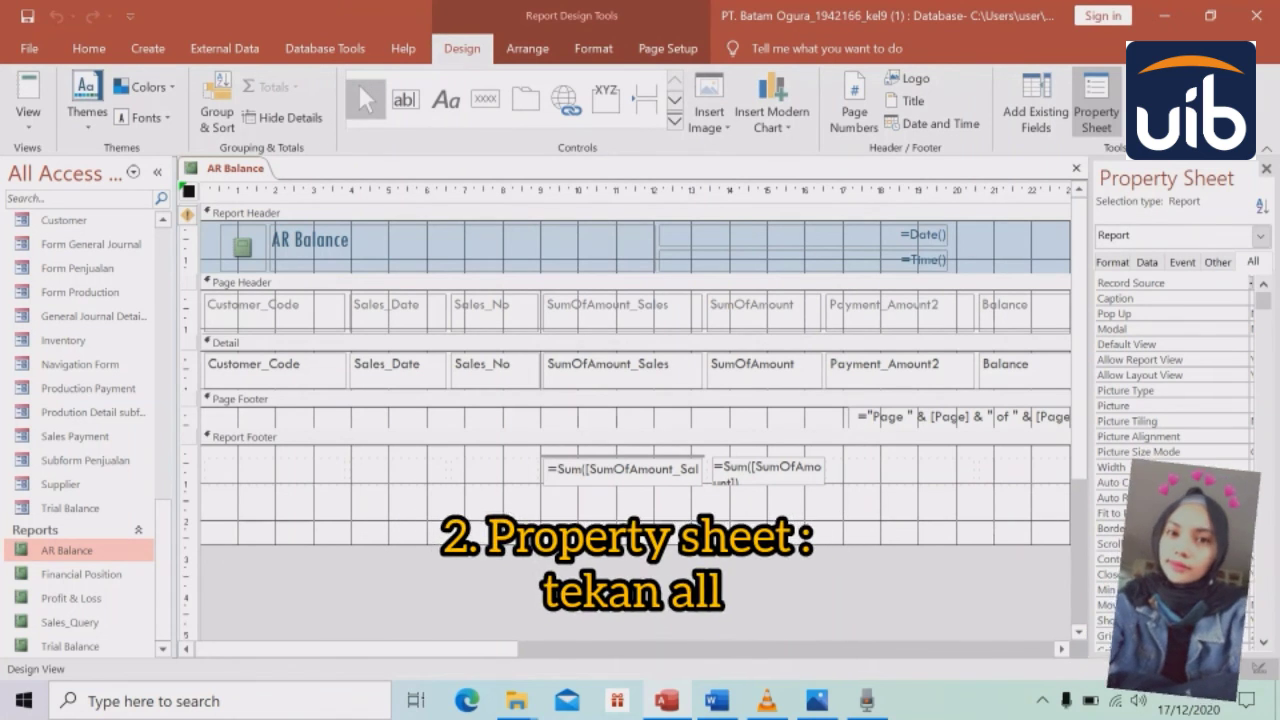
- Set the AR Balance report's Pop Up property to Yes, then save and close the report
left_click(1250, 313)
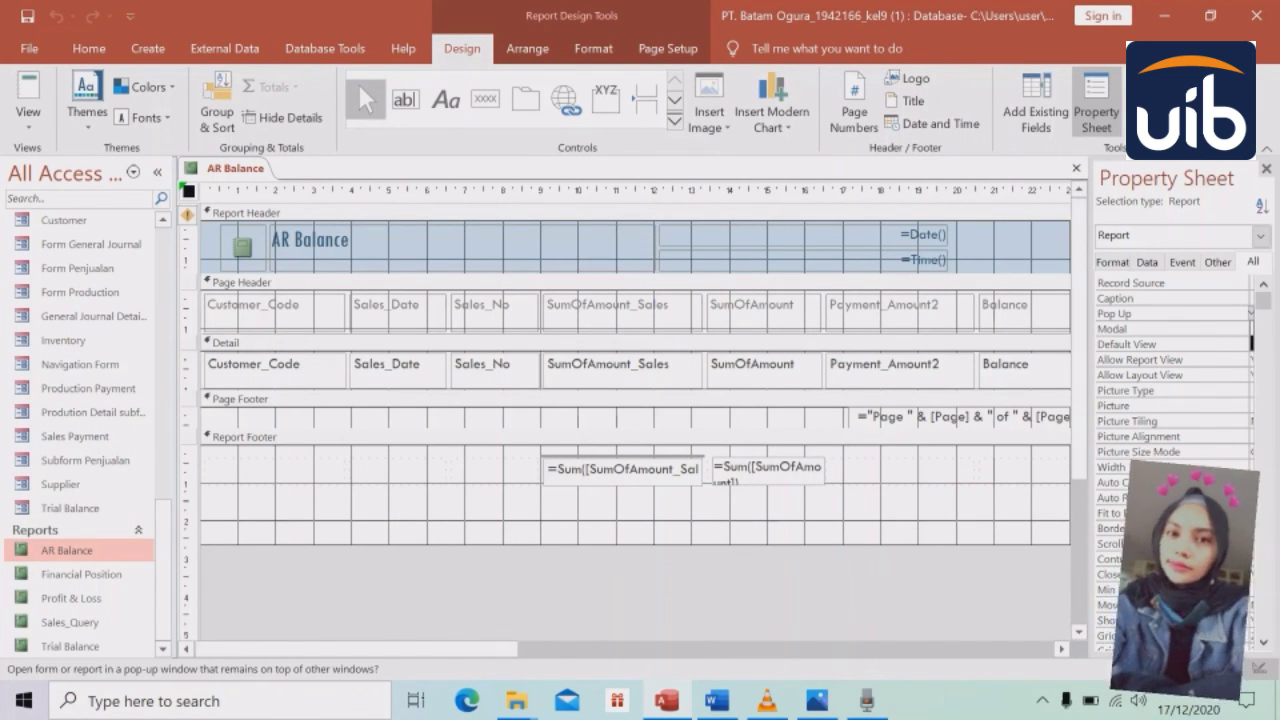
left_click_drag(1090, 450, 1003, 450)
type("yes")
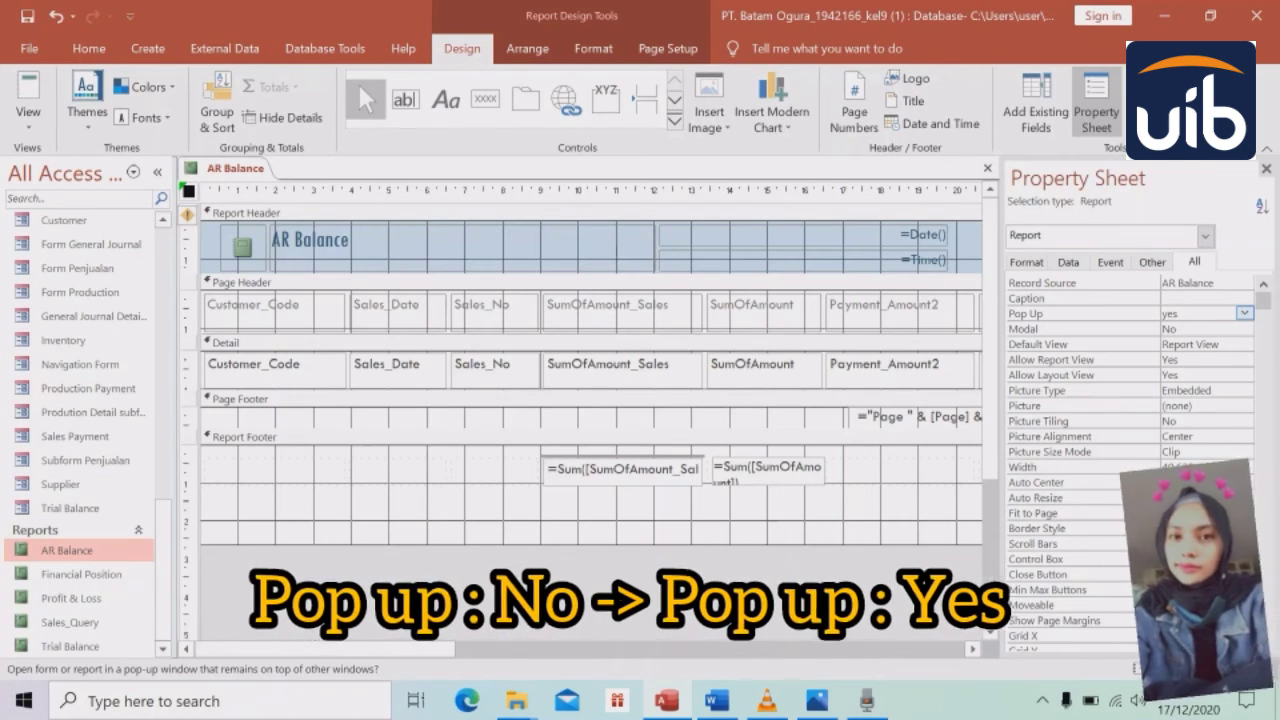
key("Return")
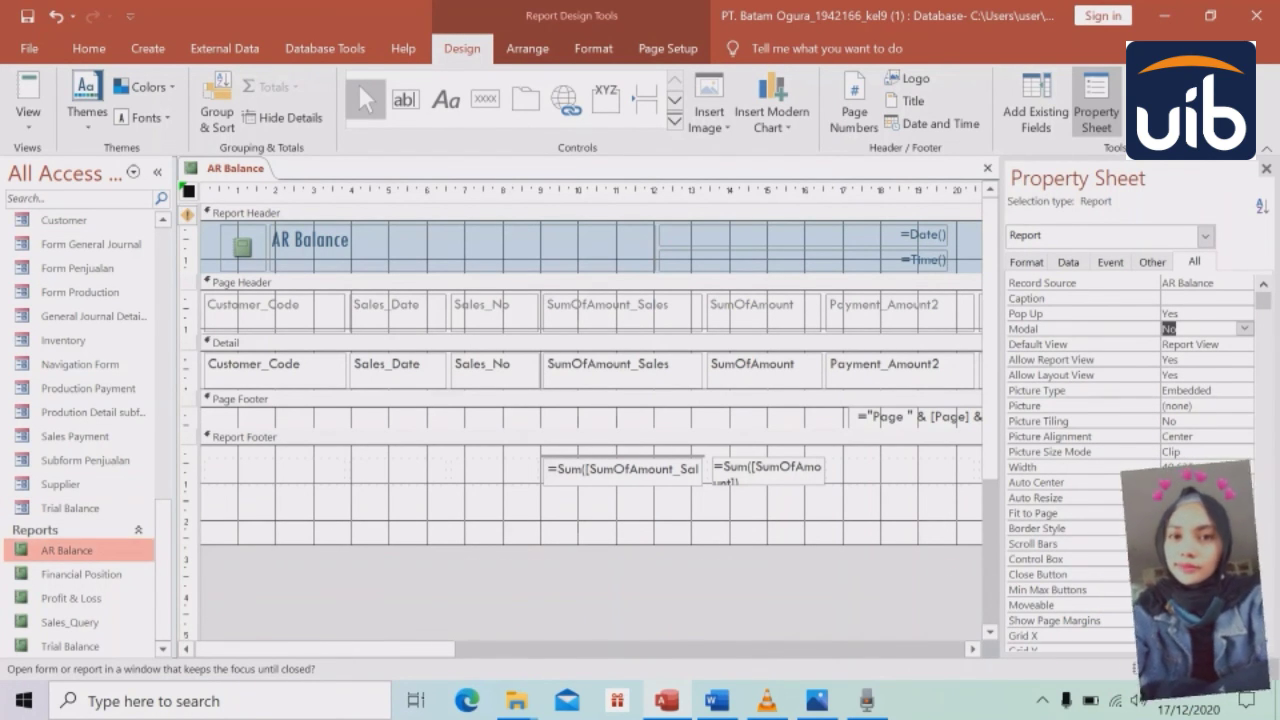
right_click(250, 170)
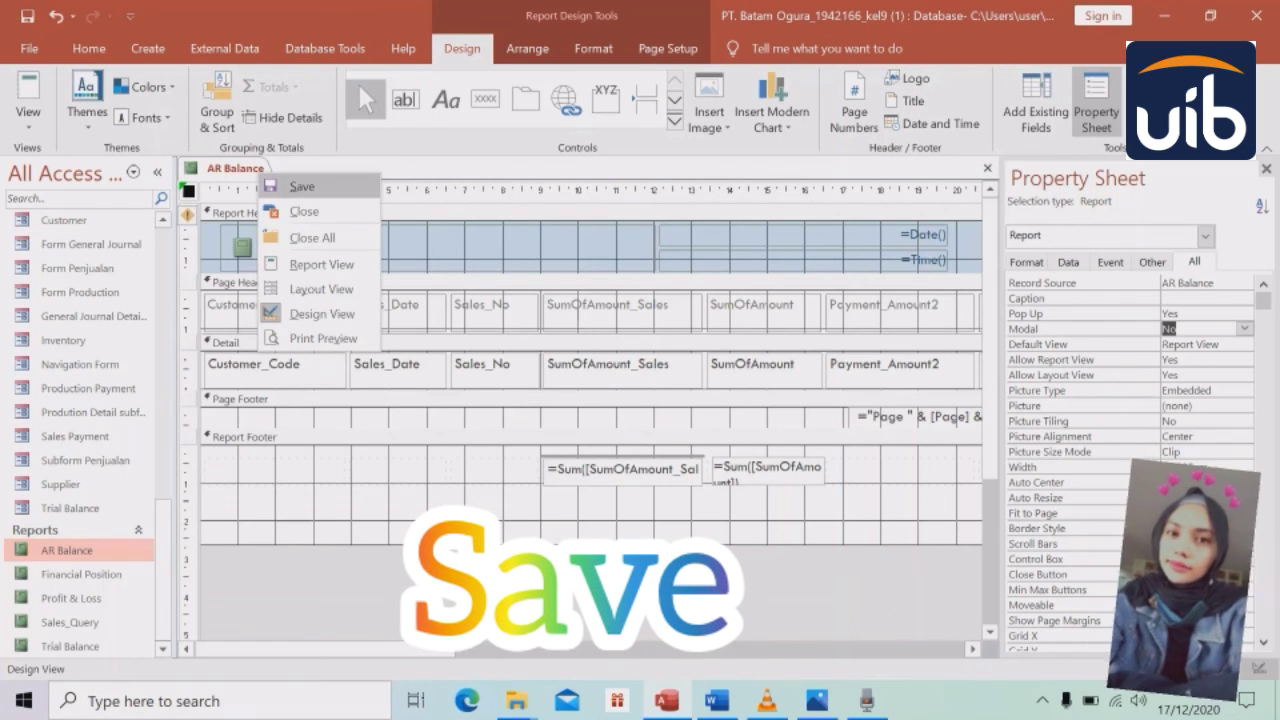
left_click(304, 211)
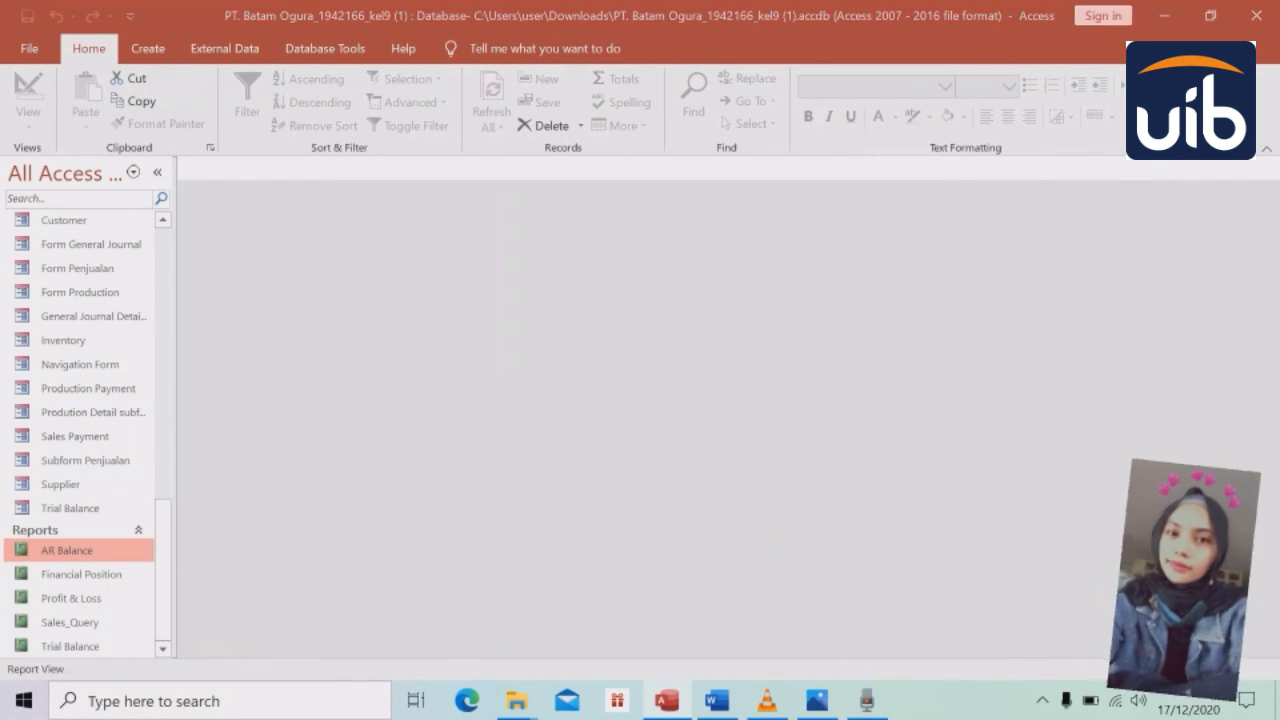
- Open the AR Balance report to check its pop-up window, reposition the window and close it
double_click(67, 551)
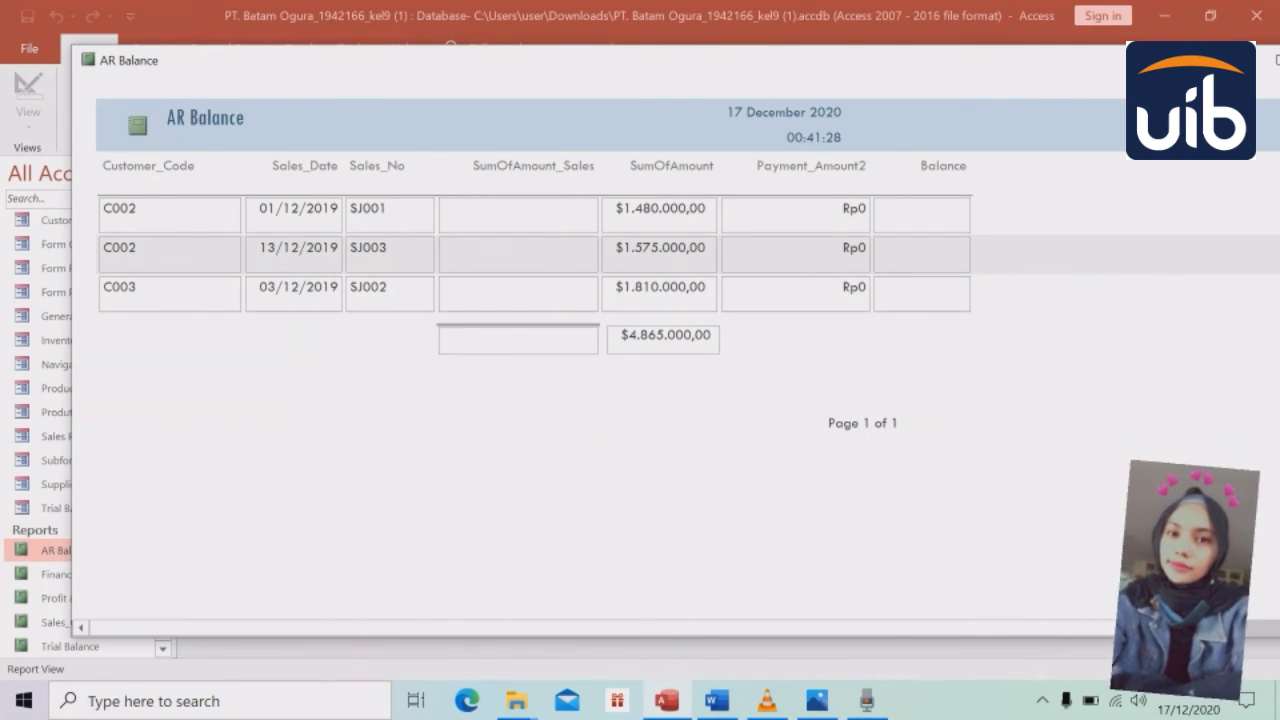
left_click_drag(700, 61, 508, 81)
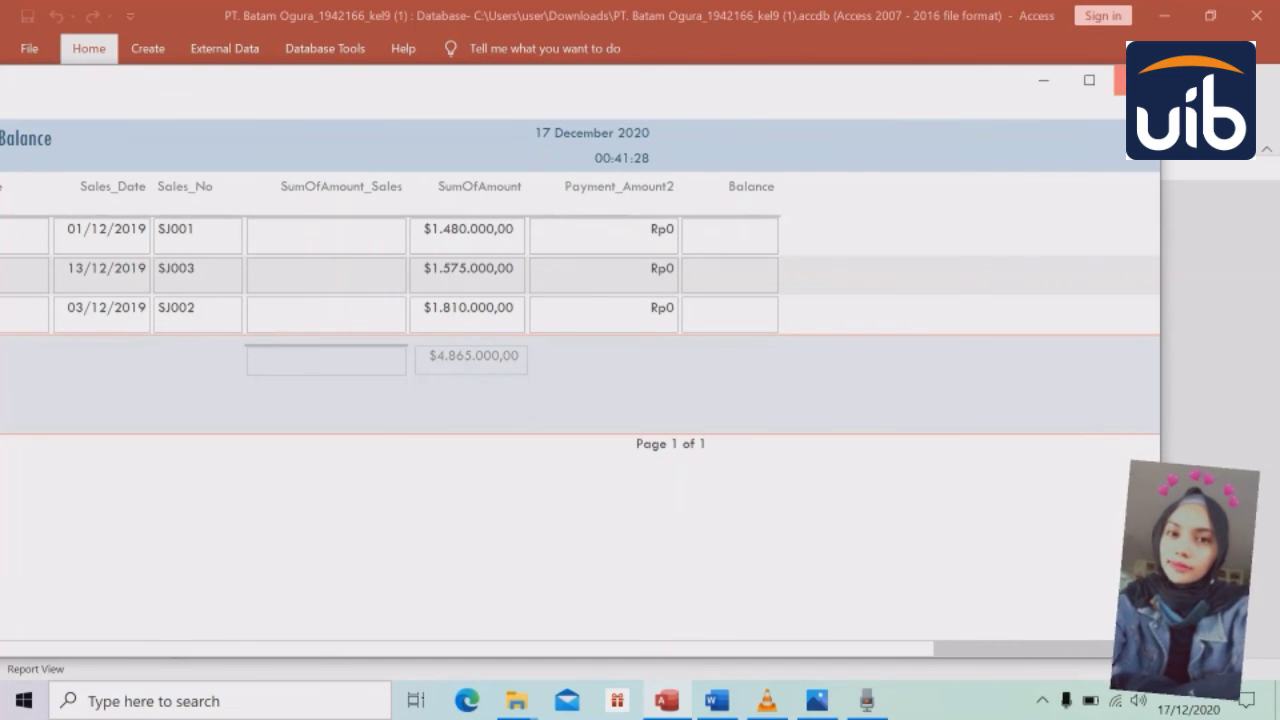
left_click(1136, 80)
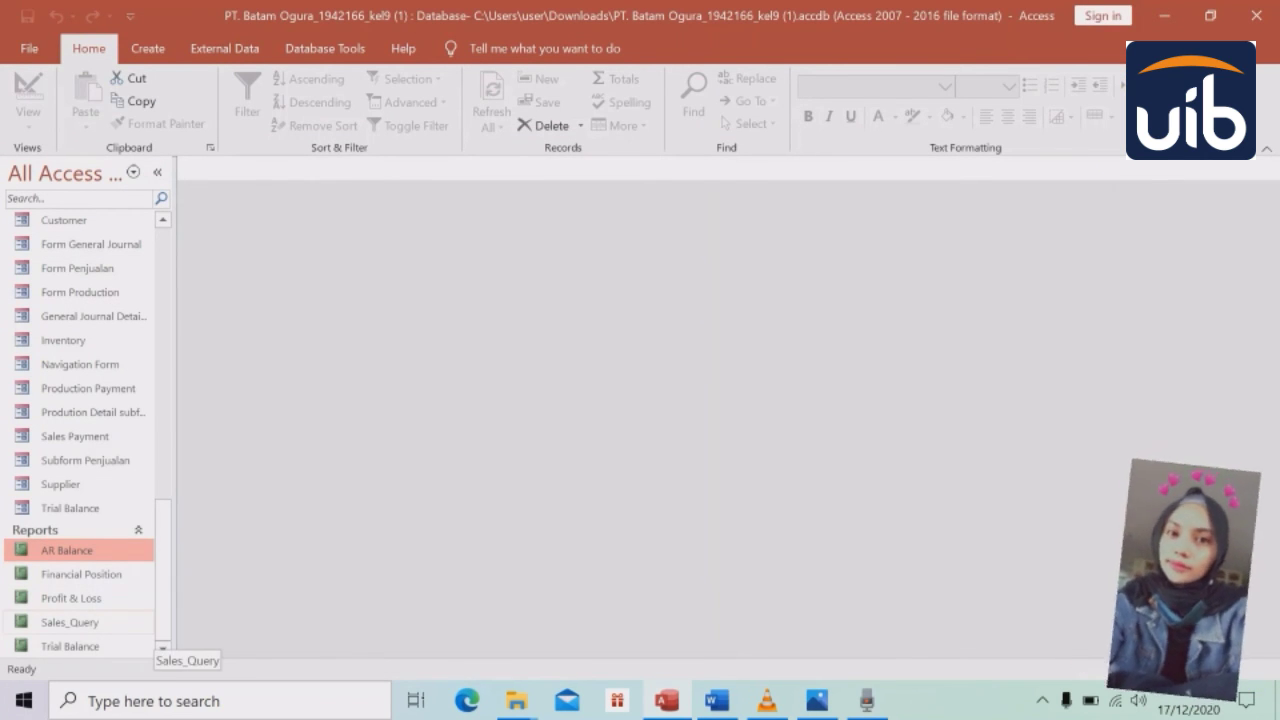
- Open the Trial Balance report in Design View and set its Pop Up property to Yes
double_click(90, 646)
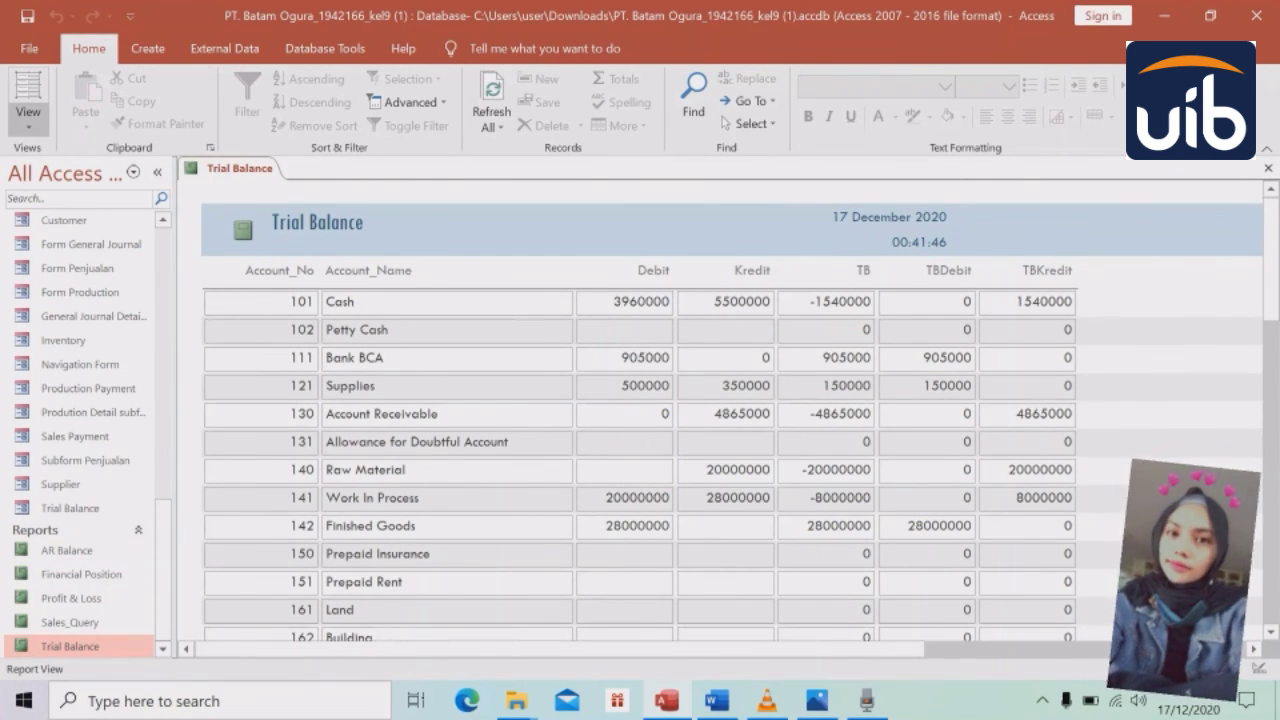
left_click(28, 118)
left_click(88, 295)
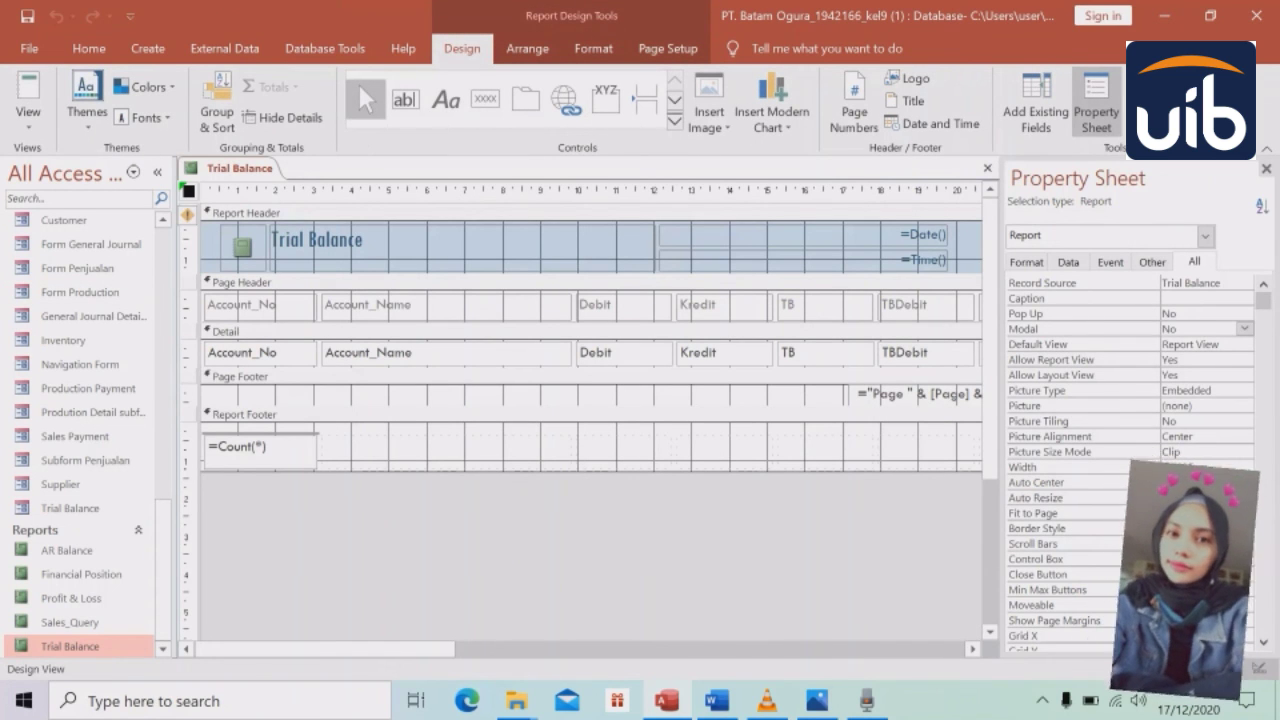
left_click(1244, 314)
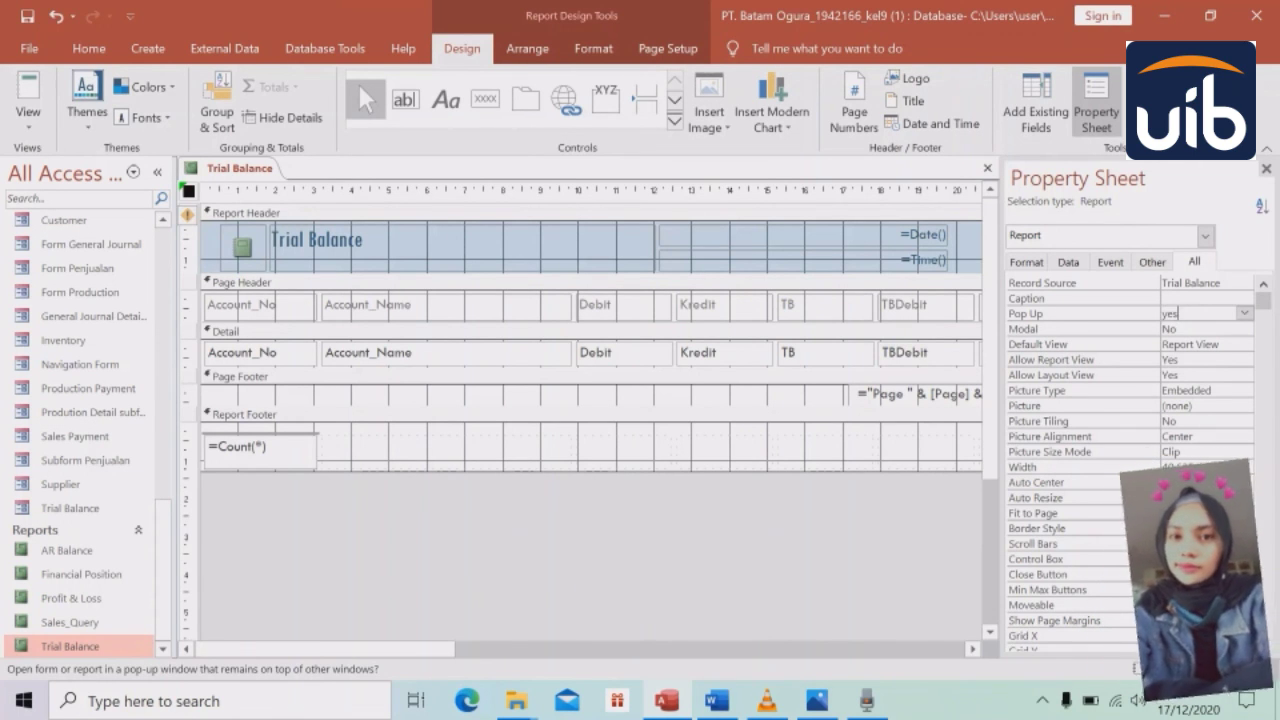
key("Return")
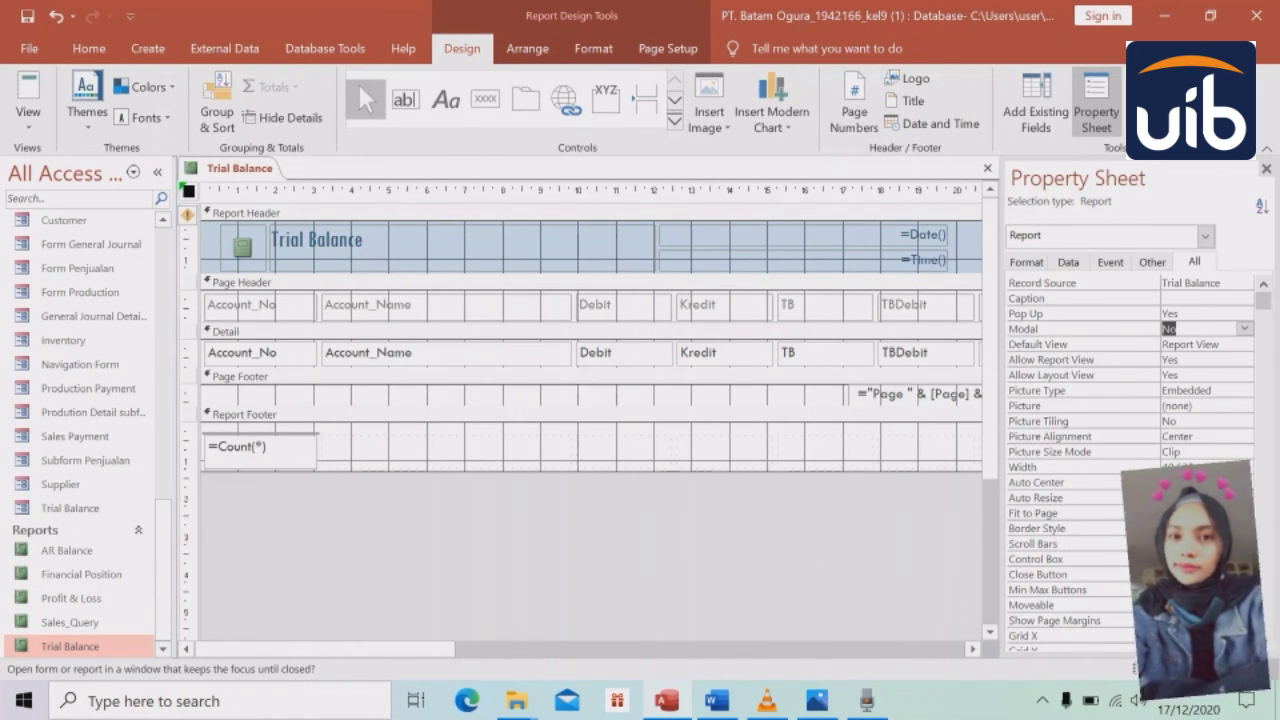
- Display the Trial Balance report as a pop-up window in Report View, reposition the window and close it
right_click(240, 168)
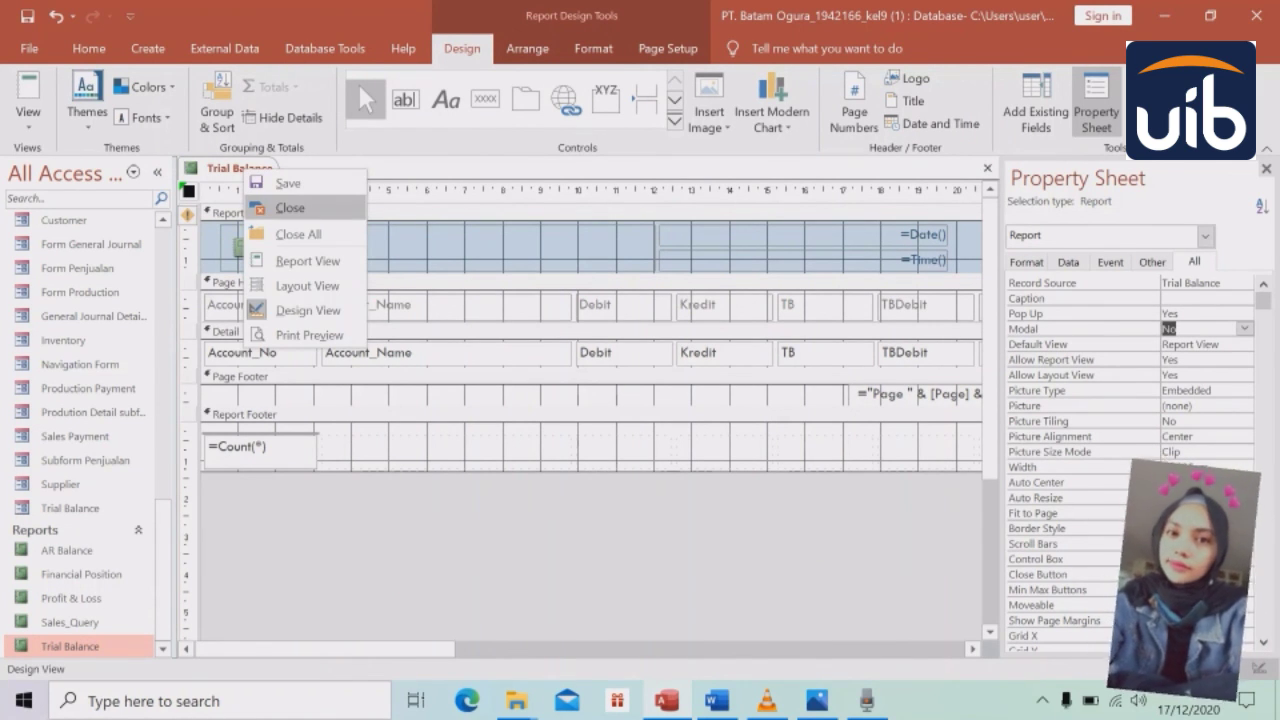
left_click(308, 261)
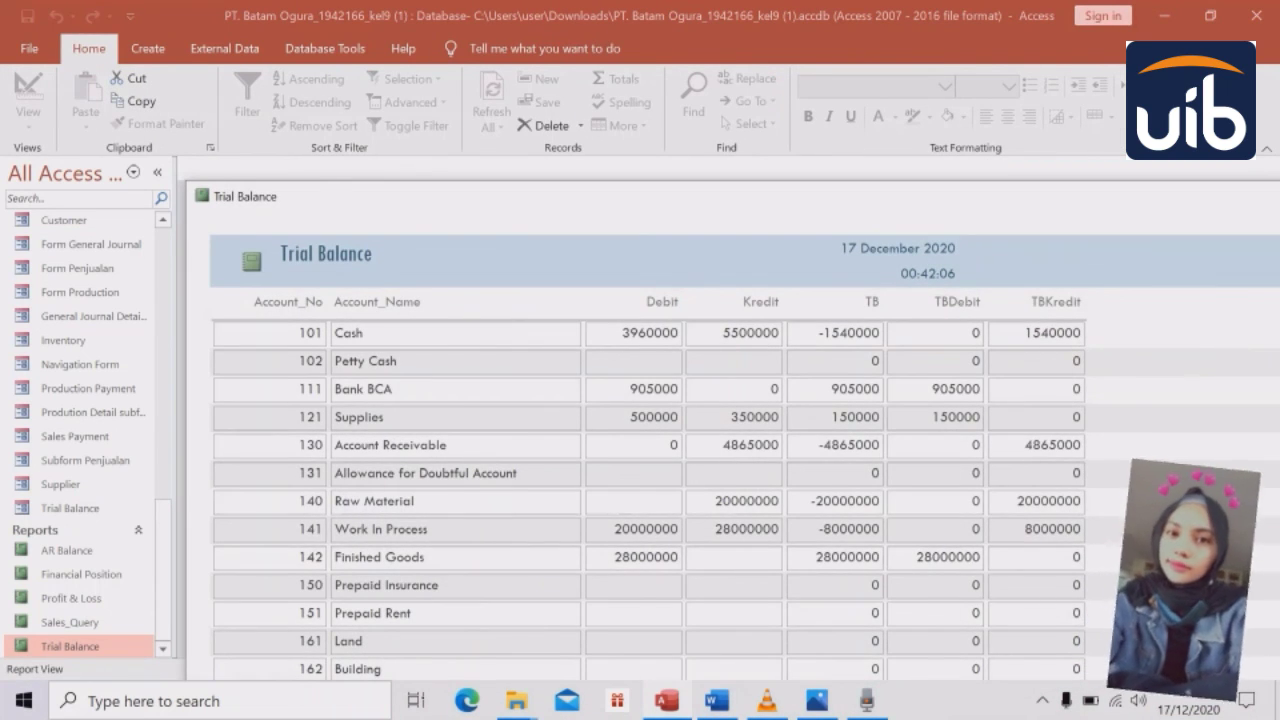
left_click_drag(640, 197, 395, 58)
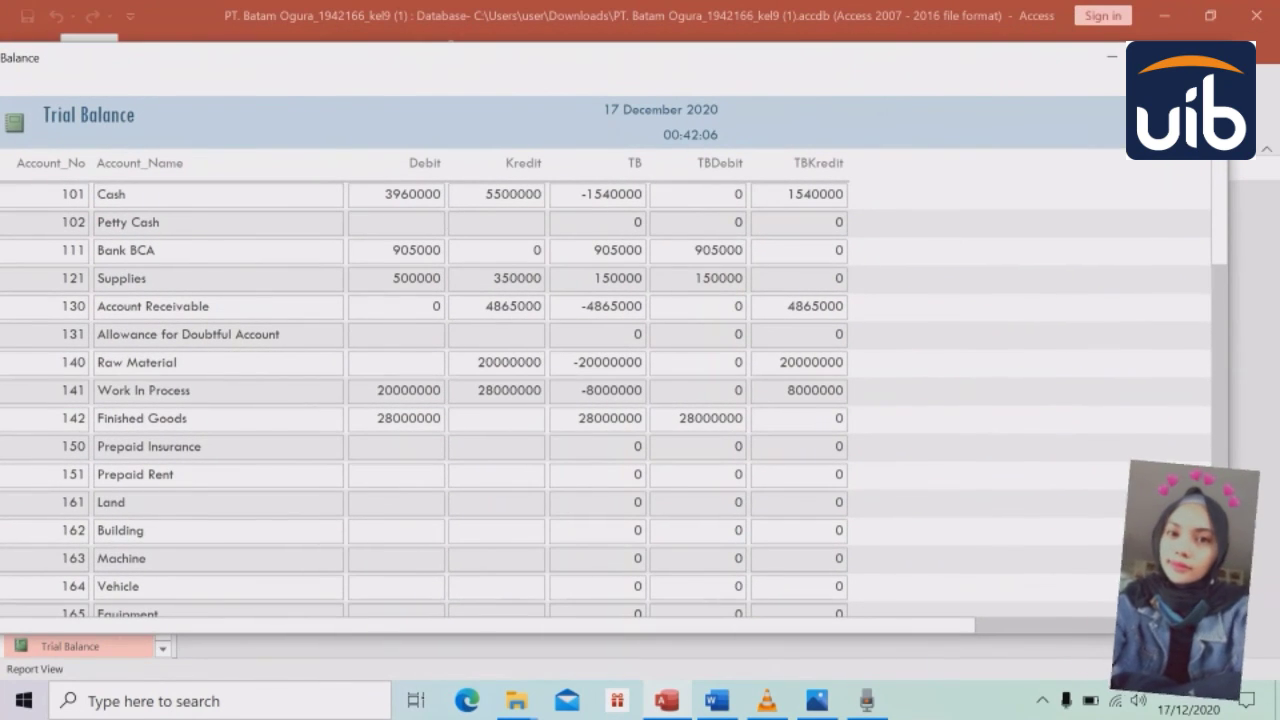
left_click(1204, 57)
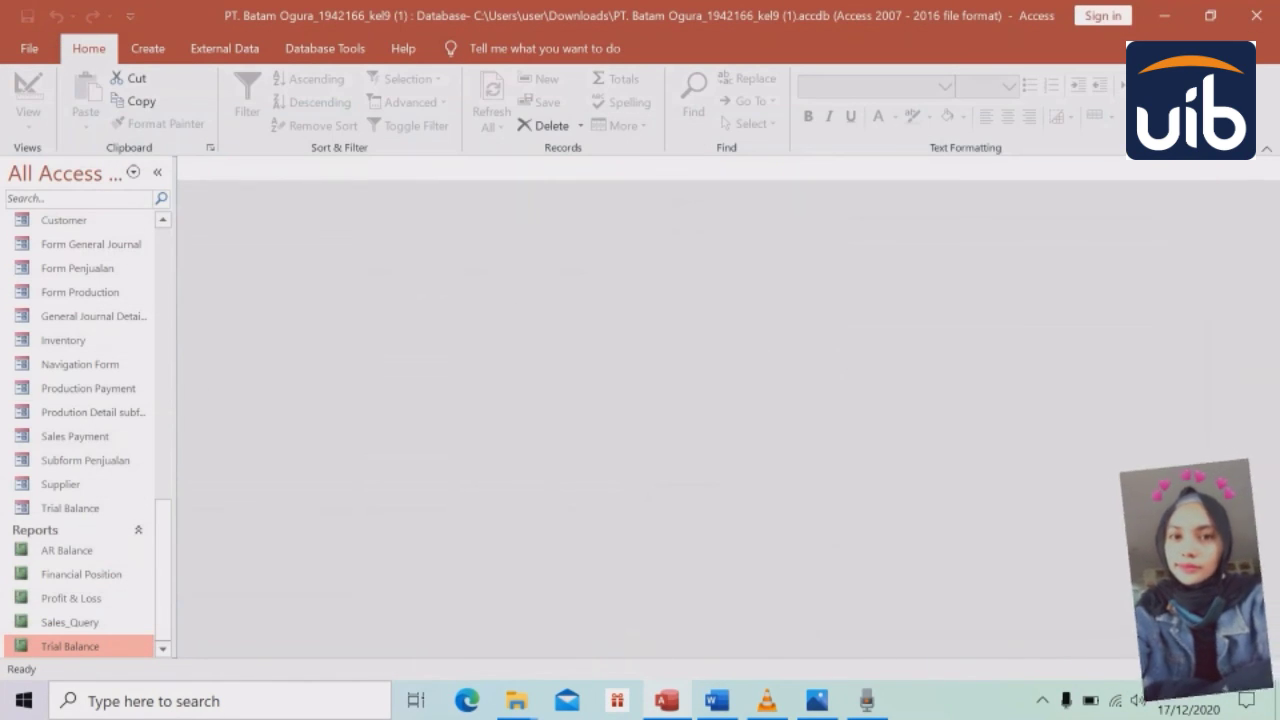
- Open the Sales_Query report to look over its sales records, then close it
scroll(163, 570, "up", 3)
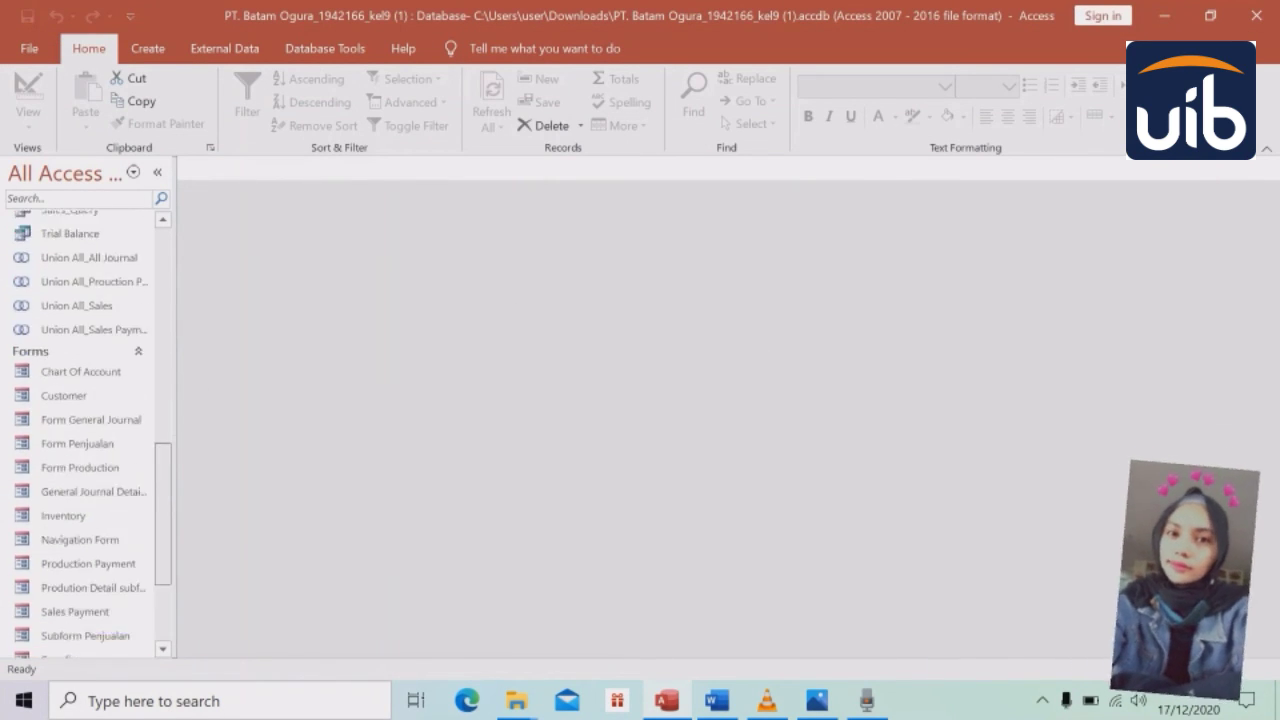
scroll(163, 570, "down", 3)
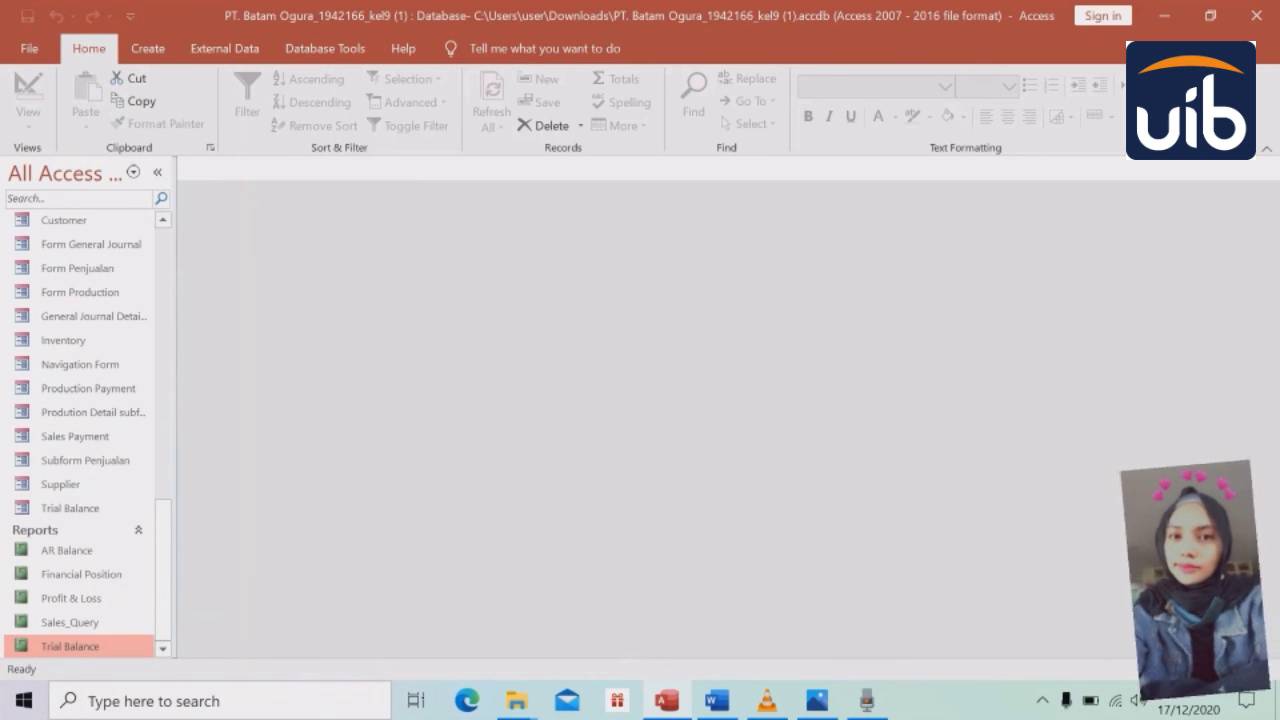
left_click(70, 622)
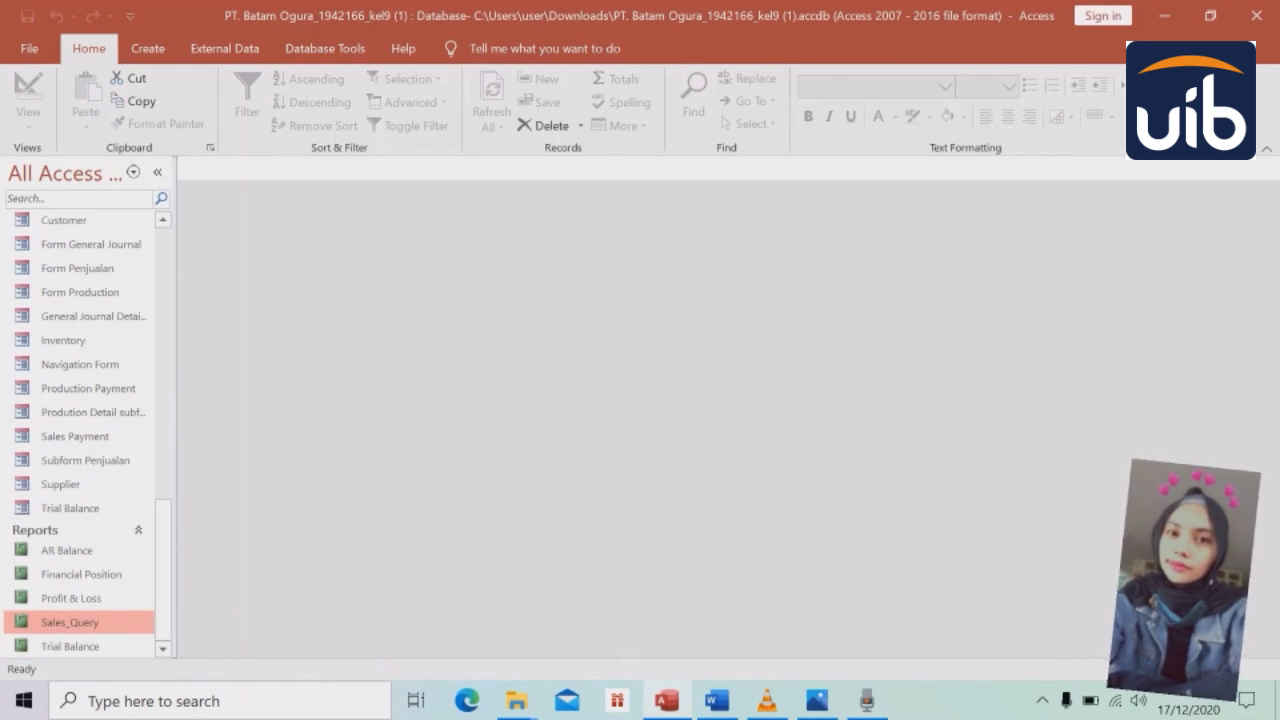
double_click(70, 622)
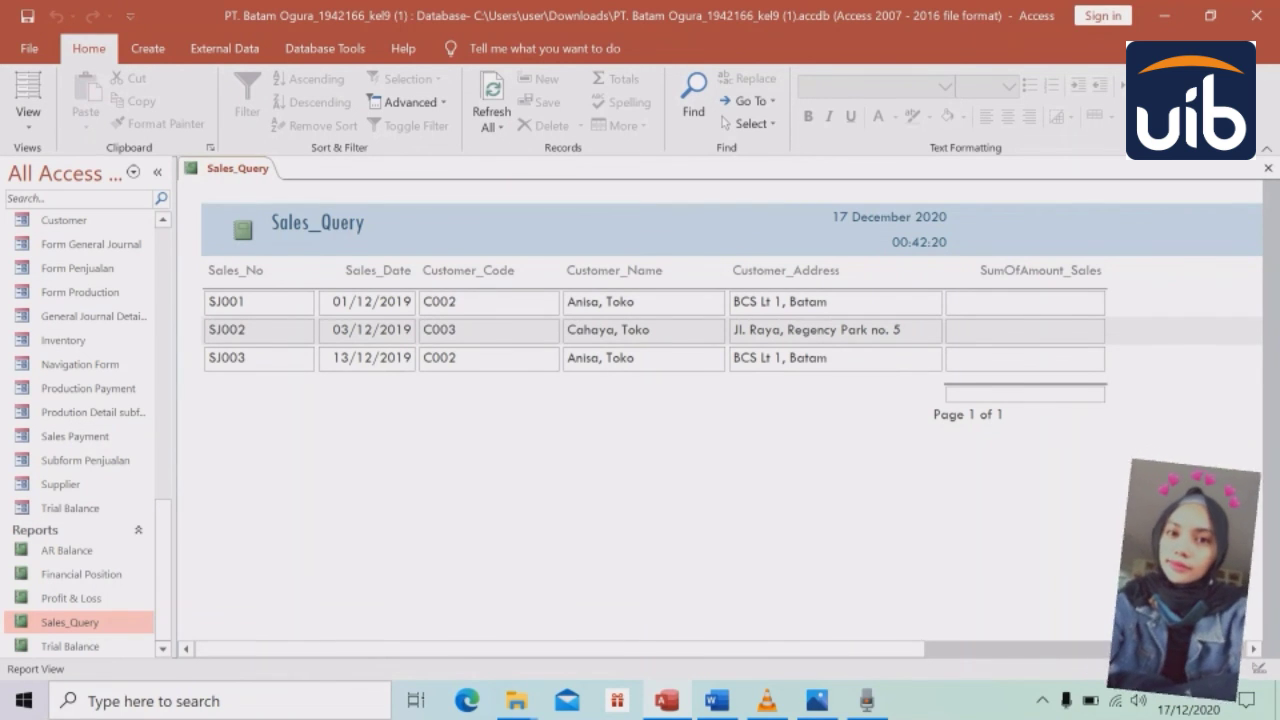
right_click(237, 168)
left_click(286, 240)
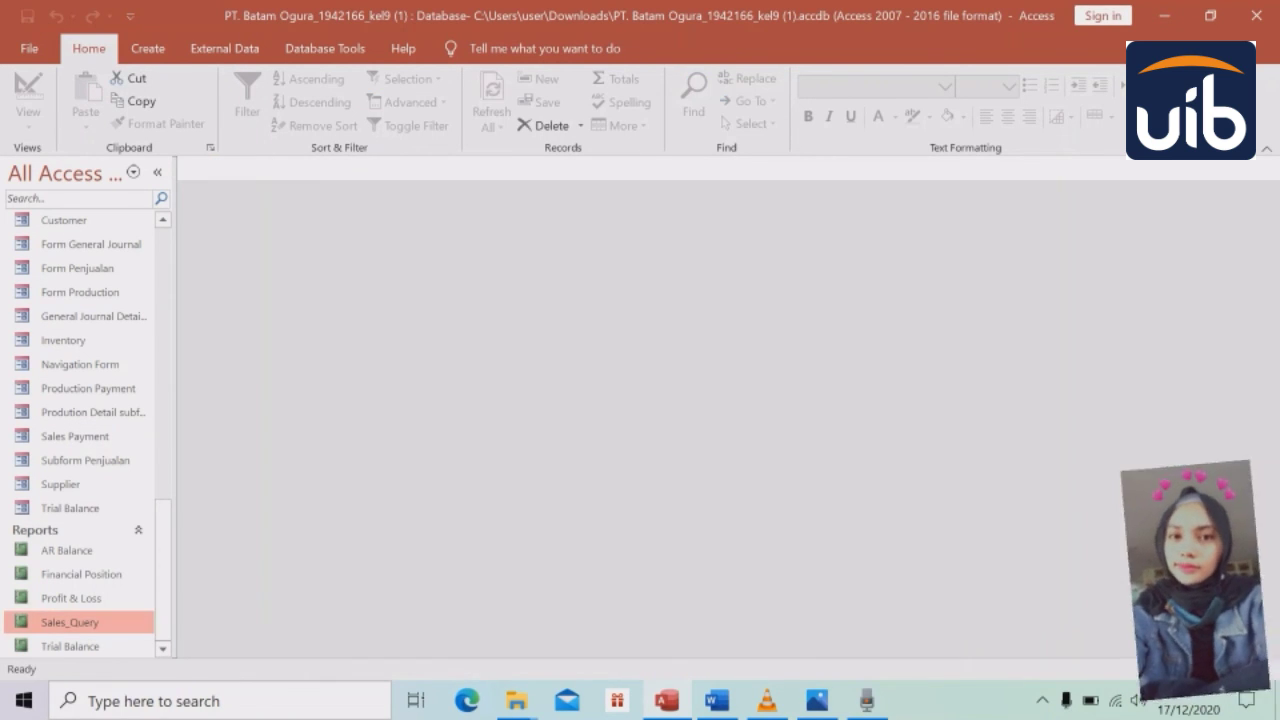